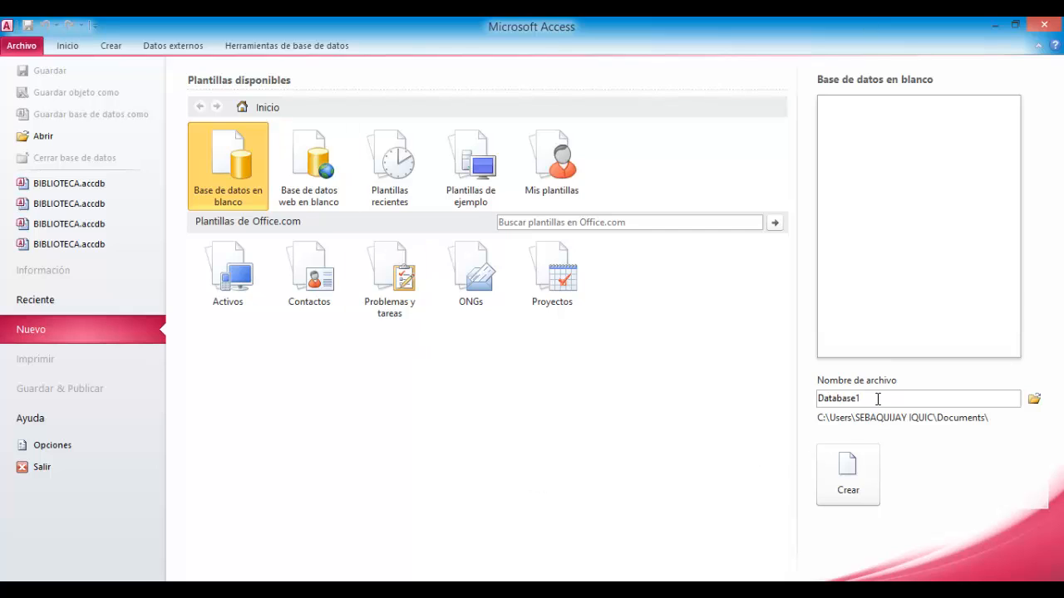
- Name the new blank database BIBILIOTECA UMG and create it
{"action": "left_click_drag", "start_coordinate": [819, 403], "coordinate": [903, 403]}
{"action": "key", "text": "BackSpace"}
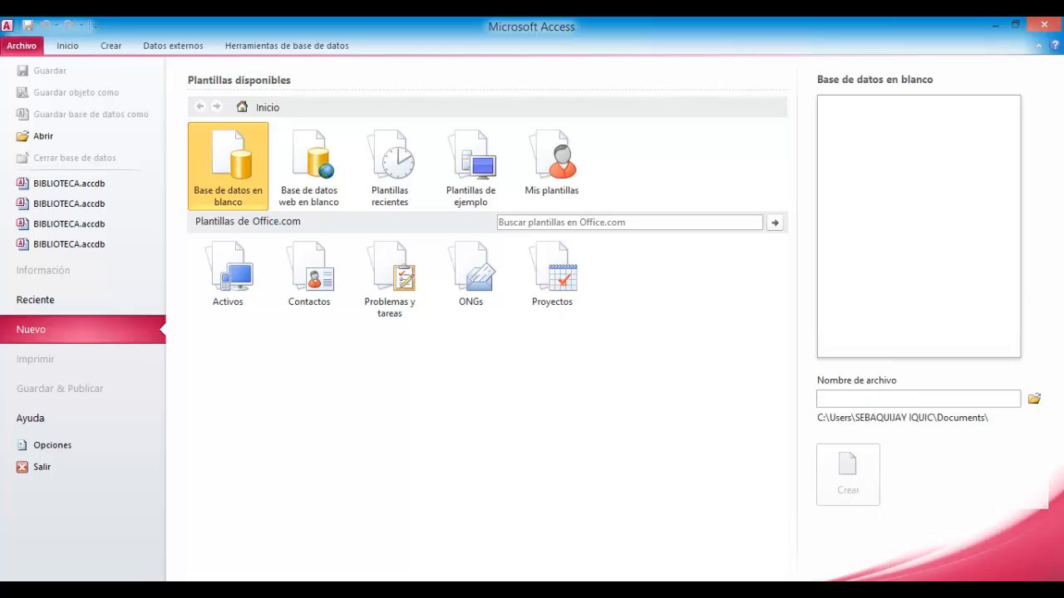
{"action": "type", "text": "BIBL"}
{"action": "type", "text": "ILI"}
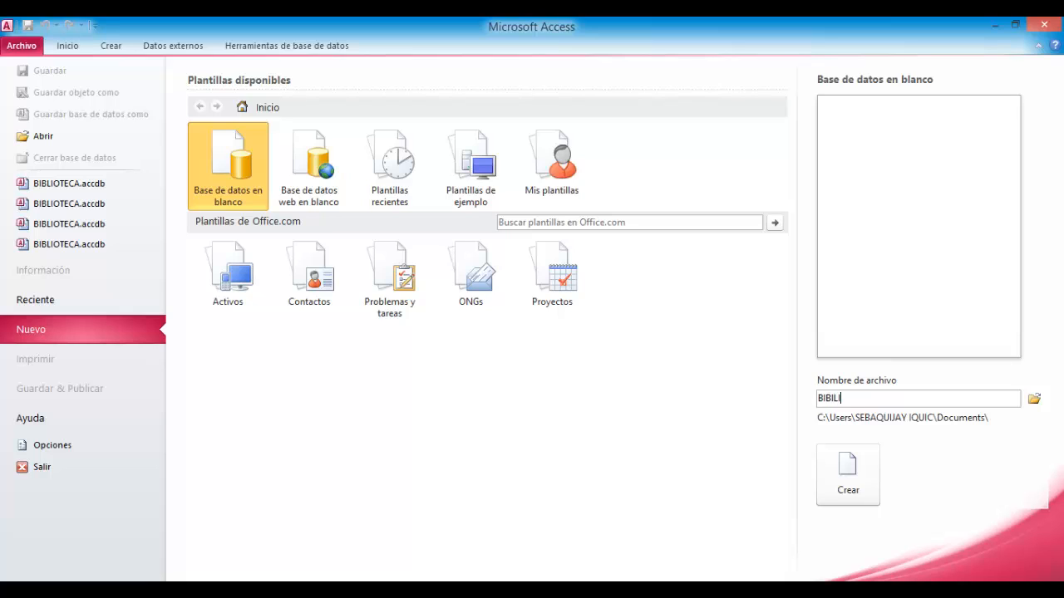
{"action": "type", "text": "OTECA UMG"}
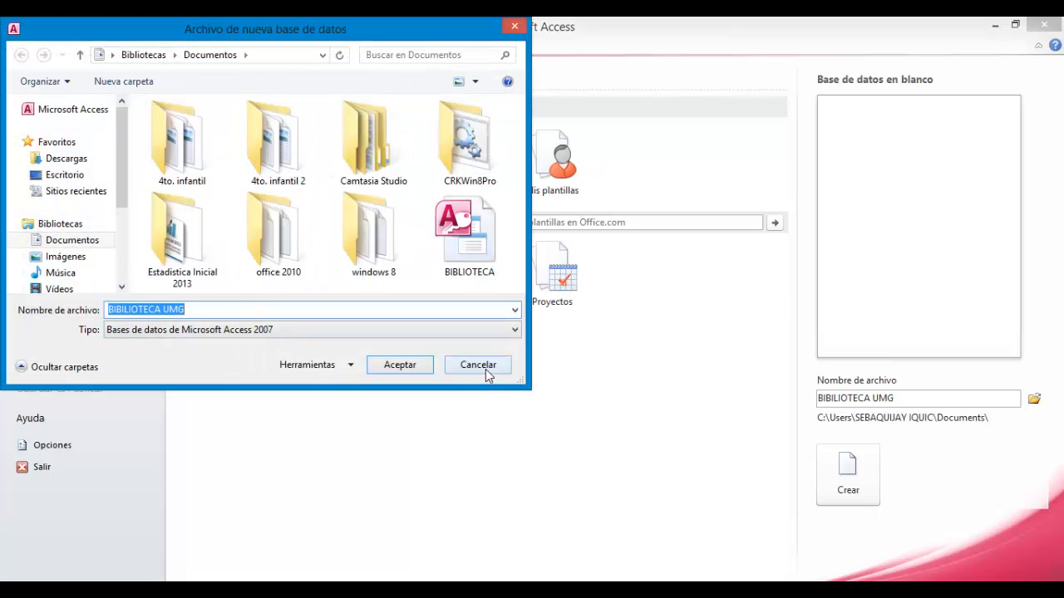
{"action": "left_click", "coordinate": [479, 366]}
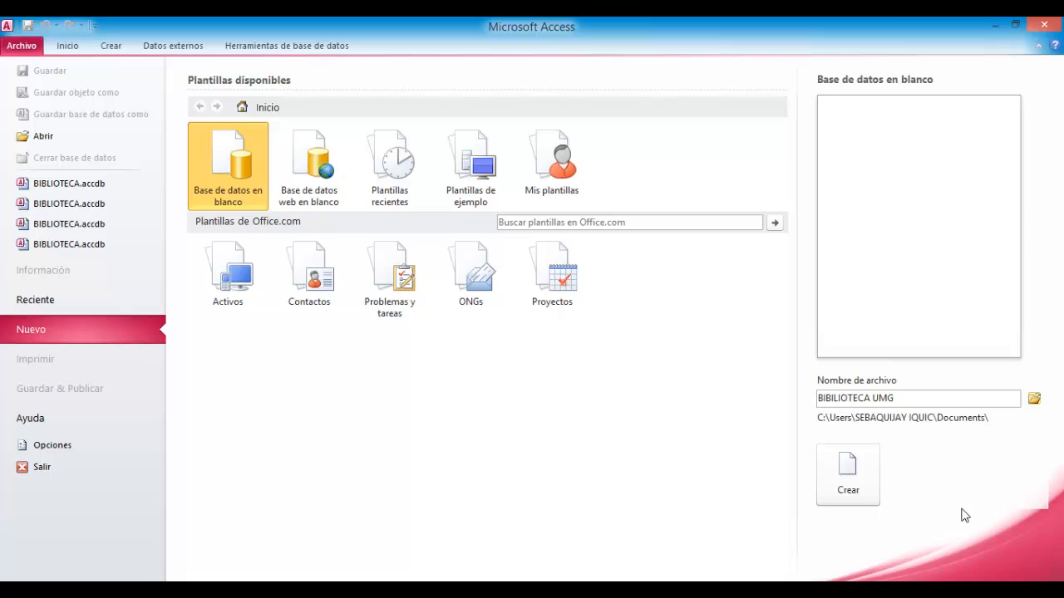
{"action": "left_click", "coordinate": [863, 468]}
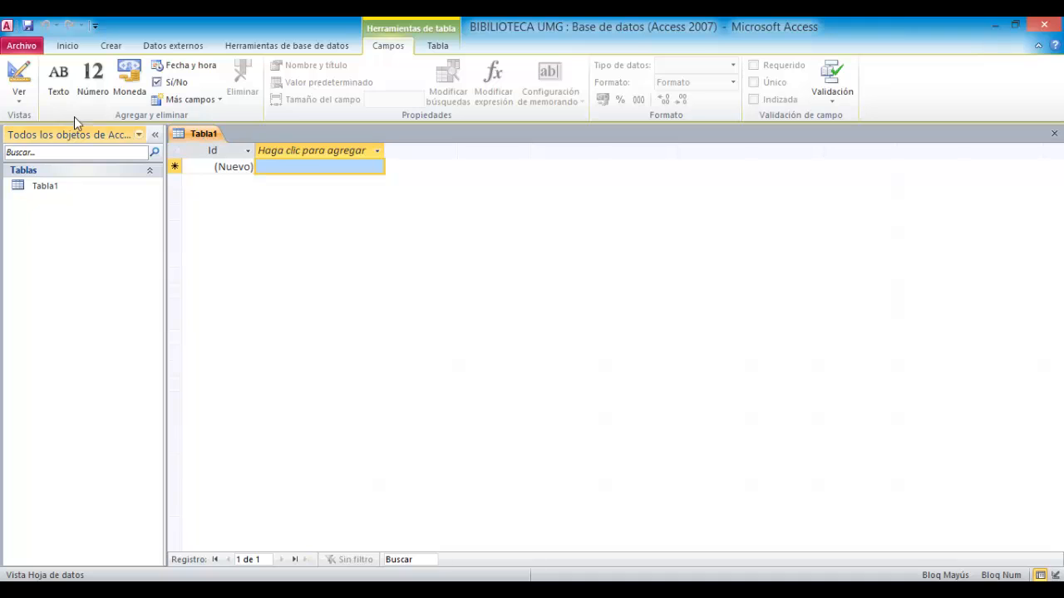
- Switch the new table to Design view, saving it under the name LIBROS
{"action": "left_click", "coordinate": [19, 93]}
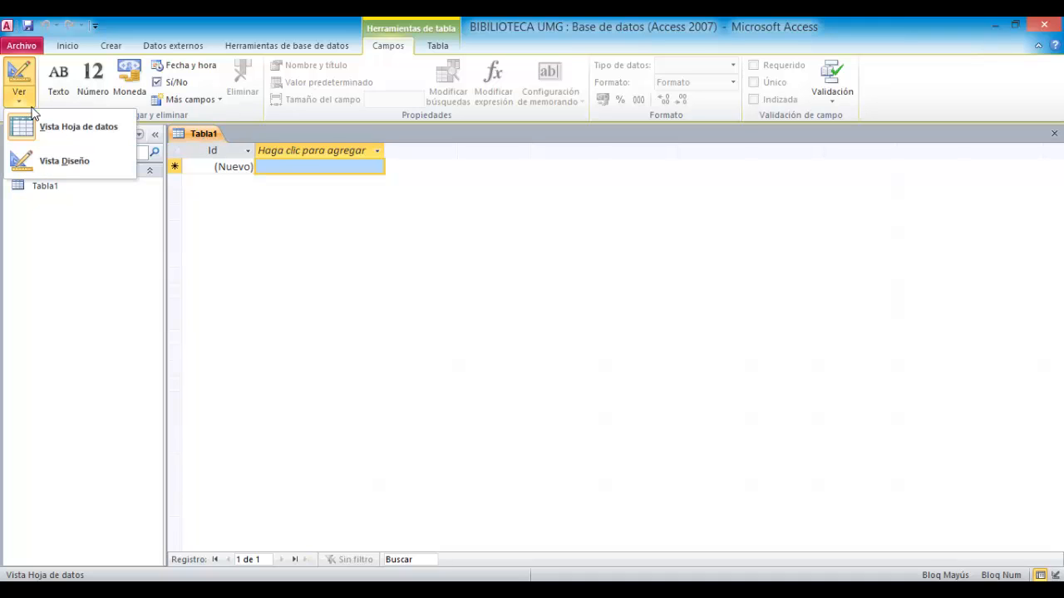
{"action": "left_click", "coordinate": [55, 167]}
{"action": "left_click_drag", "start_coordinate": [475, 223], "coordinate": [422, 222]}
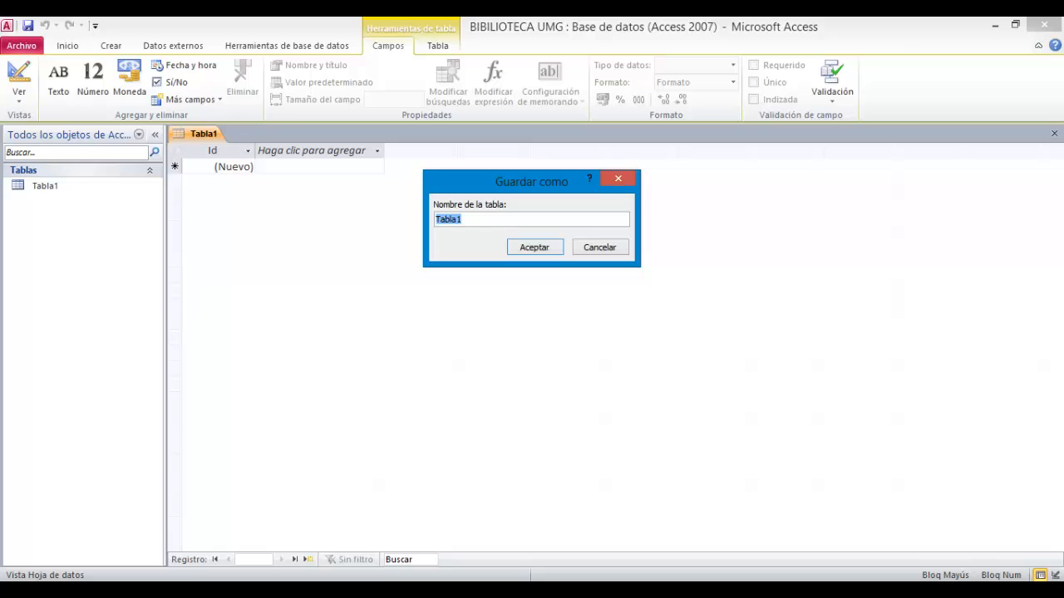
{"action": "left_click", "coordinate": [472, 178]}
{"action": "key", "text": "BackSpace"}
{"action": "left_click", "coordinate": [219, 529]}
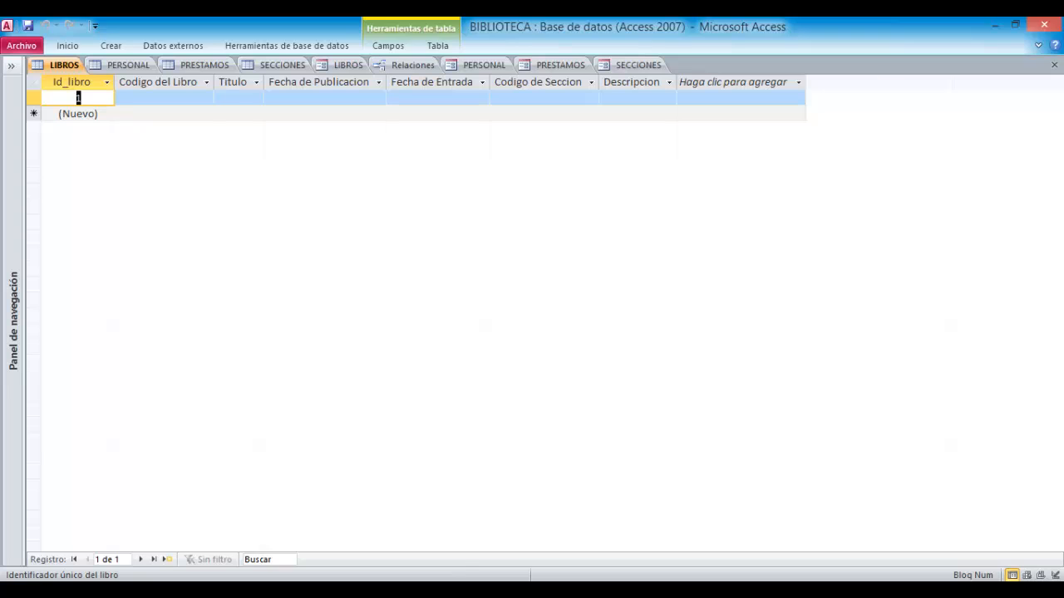
{"action": "left_click", "coordinate": [405, 540]}
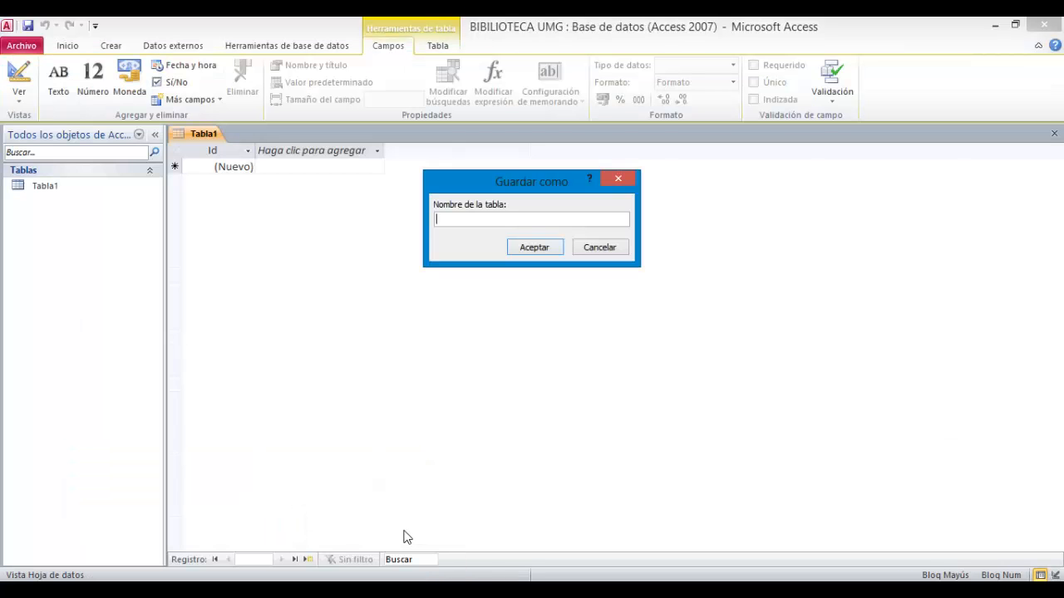
{"action": "type", "text": "LIBROS"}
{"action": "left_click", "coordinate": [532, 249]}
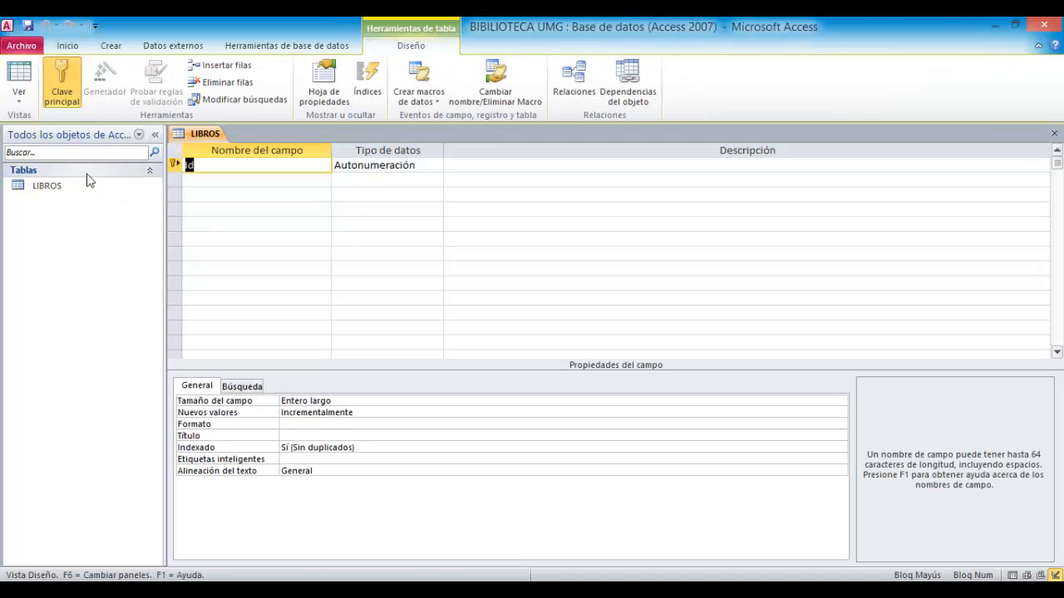
- Open and browse the LIBROS, PERSONAL, PRESTAMOS and SECCIONES tables from the navigation pane
{"action": "left_click", "coordinate": [22, 102]}
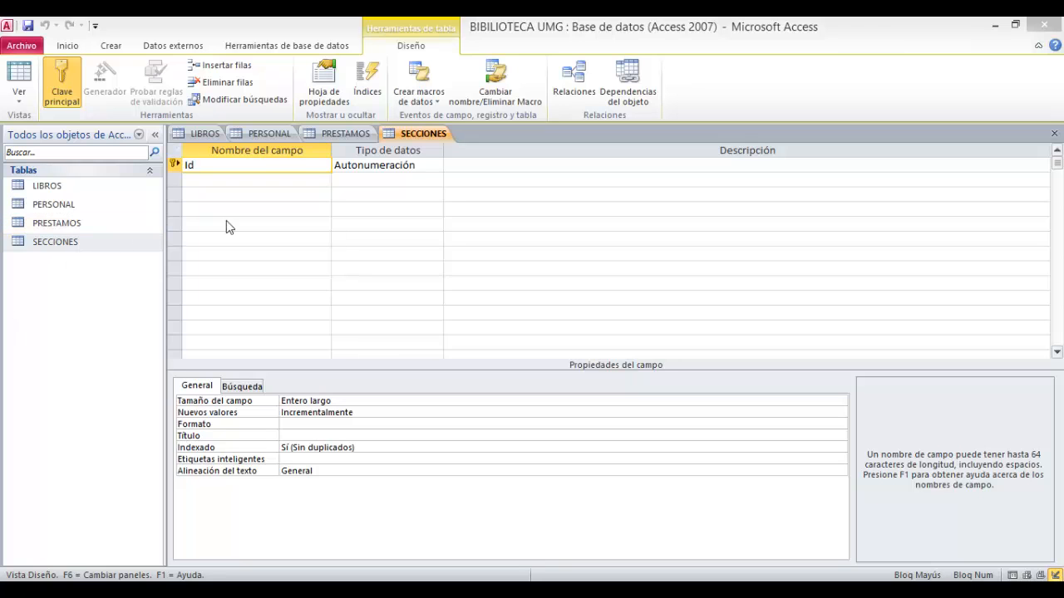
{"action": "double_click", "coordinate": [71, 186]}
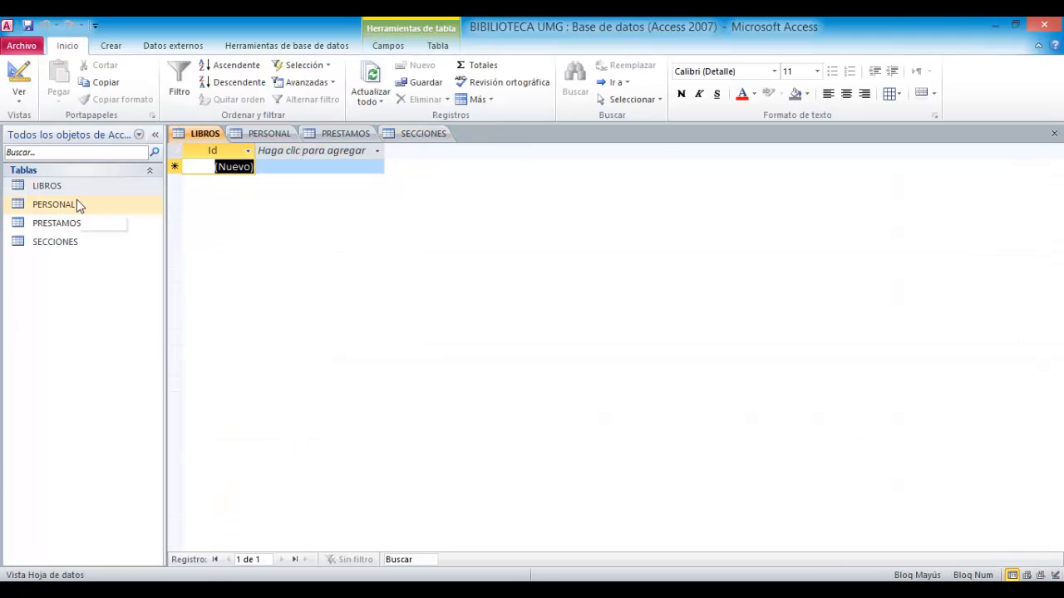
{"action": "double_click", "coordinate": [75, 205]}
{"action": "left_click", "coordinate": [75, 224]}
{"action": "double_click", "coordinate": [74, 228]}
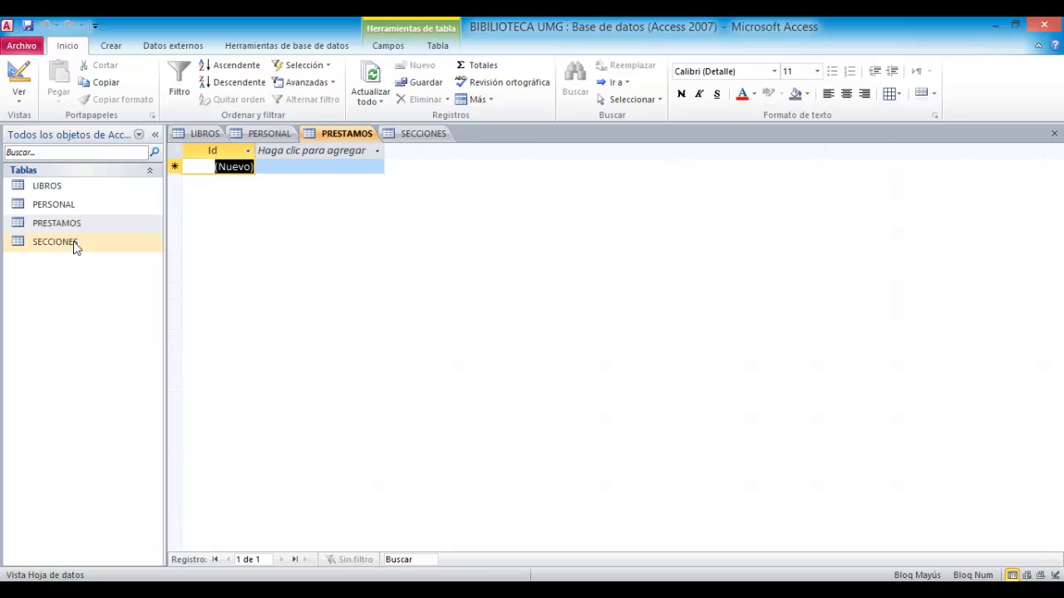
{"action": "double_click", "coordinate": [76, 242]}
{"action": "double_click", "coordinate": [82, 194]}
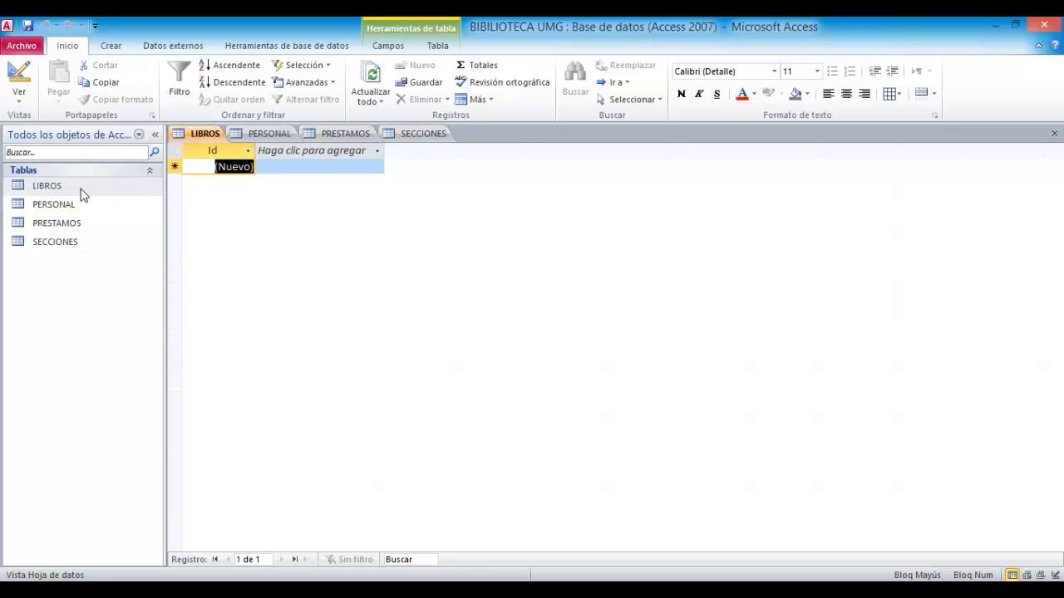
{"action": "left_click", "coordinate": [79, 207]}
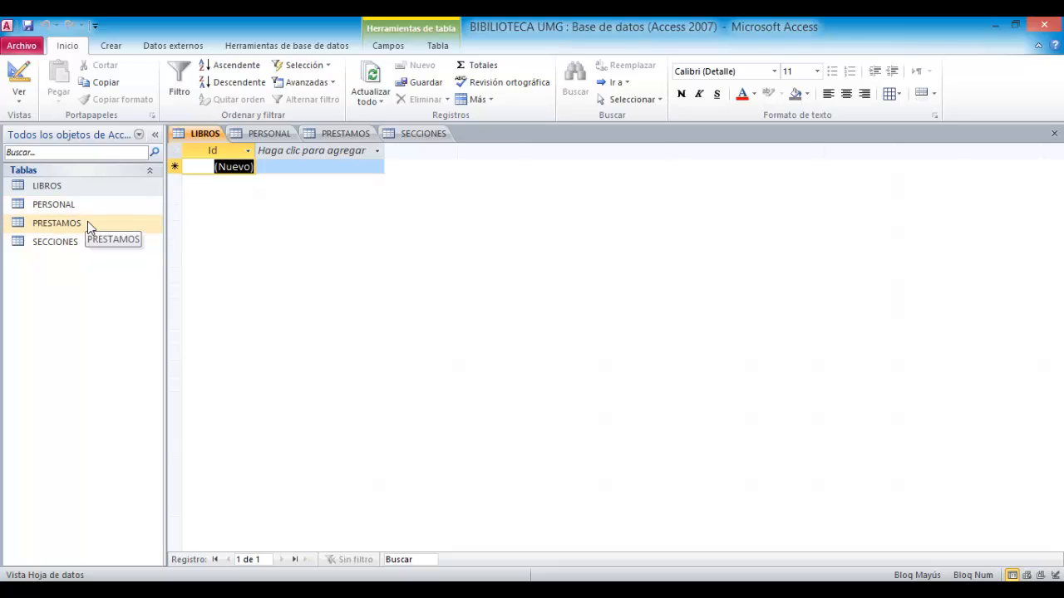
{"action": "left_click", "coordinate": [88, 222]}
{"action": "left_click", "coordinate": [83, 191]}
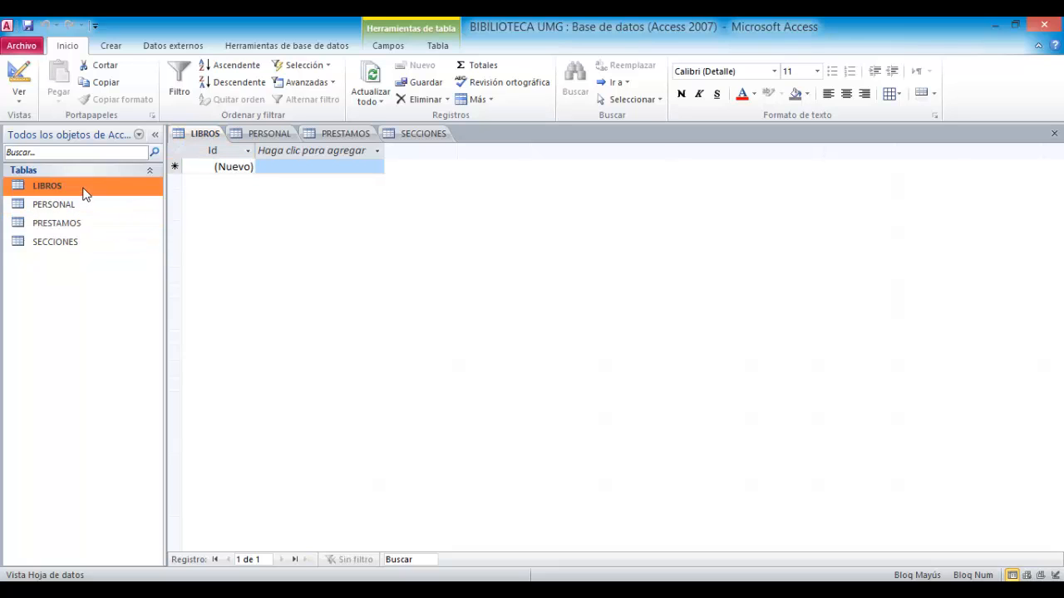
{"action": "left_click", "coordinate": [75, 242]}
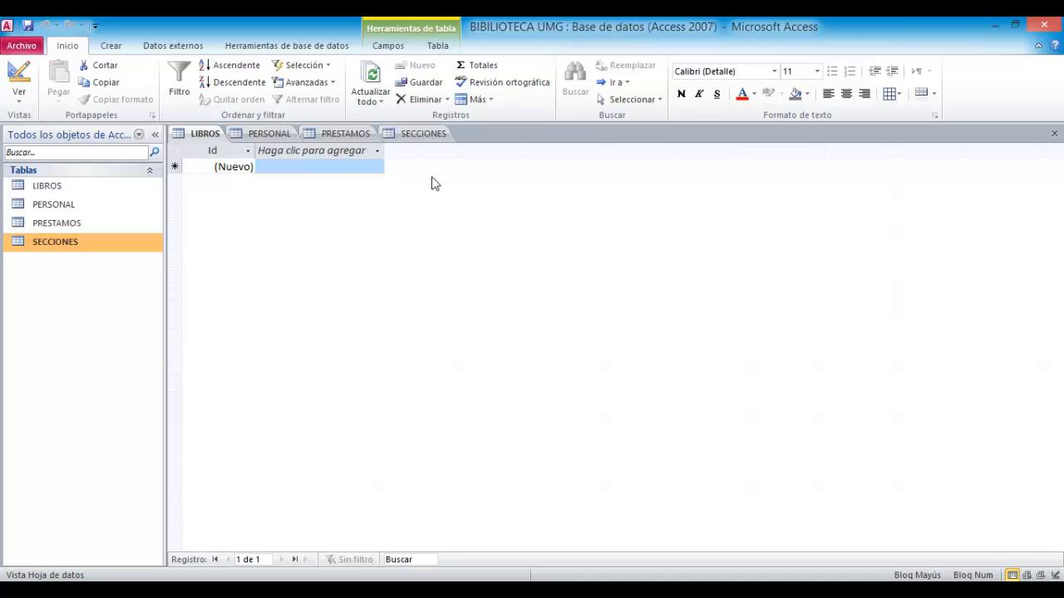
- Open LIBROS in Design view and rename its first field to Codigo del Libro
{"action": "left_click", "coordinate": [25, 103]}
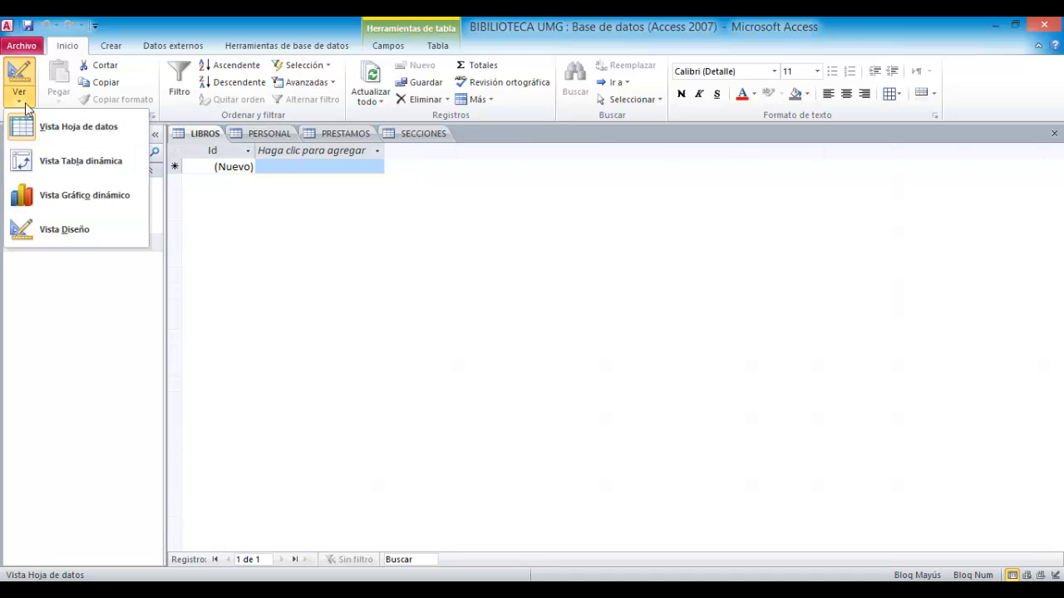
{"action": "left_click", "coordinate": [72, 236]}
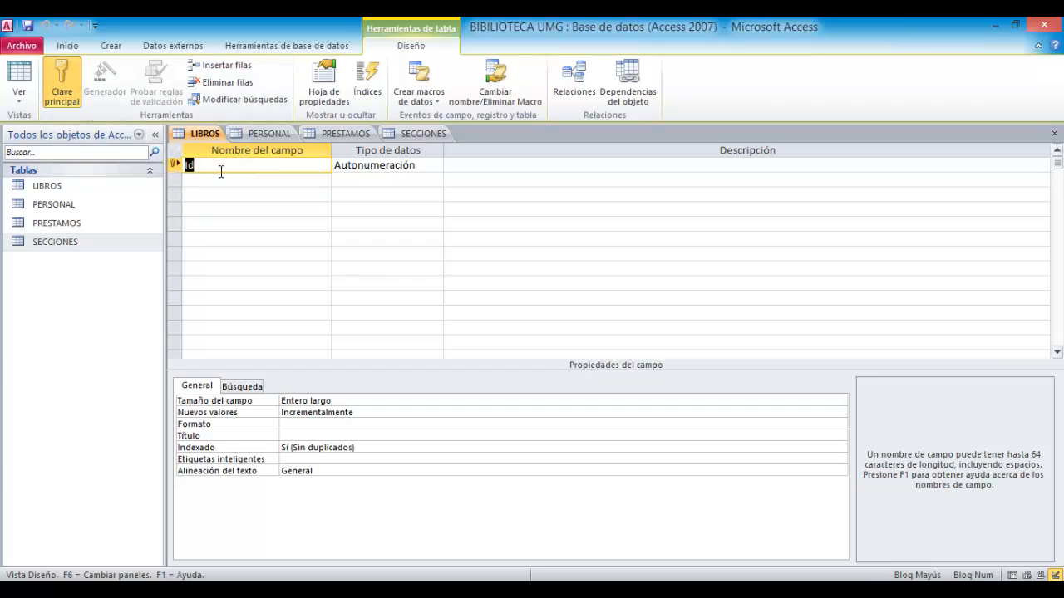
{"action": "type", "text": "C"}
{"action": "key", "text": "Caps_Lock"}
{"action": "type", "text": "odigo del Libro"}
- Set the data type of Codigo del Libro to Número
{"action": "left_click", "coordinate": [423, 166]}
{"action": "left_click", "coordinate": [436, 166]}
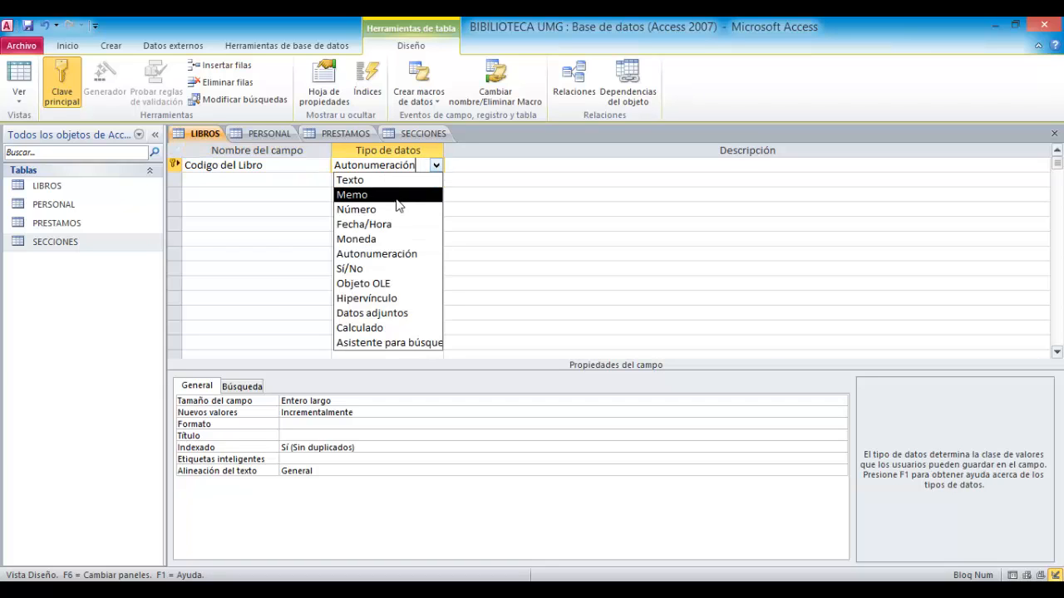
{"action": "left_click", "coordinate": [491, 242]}
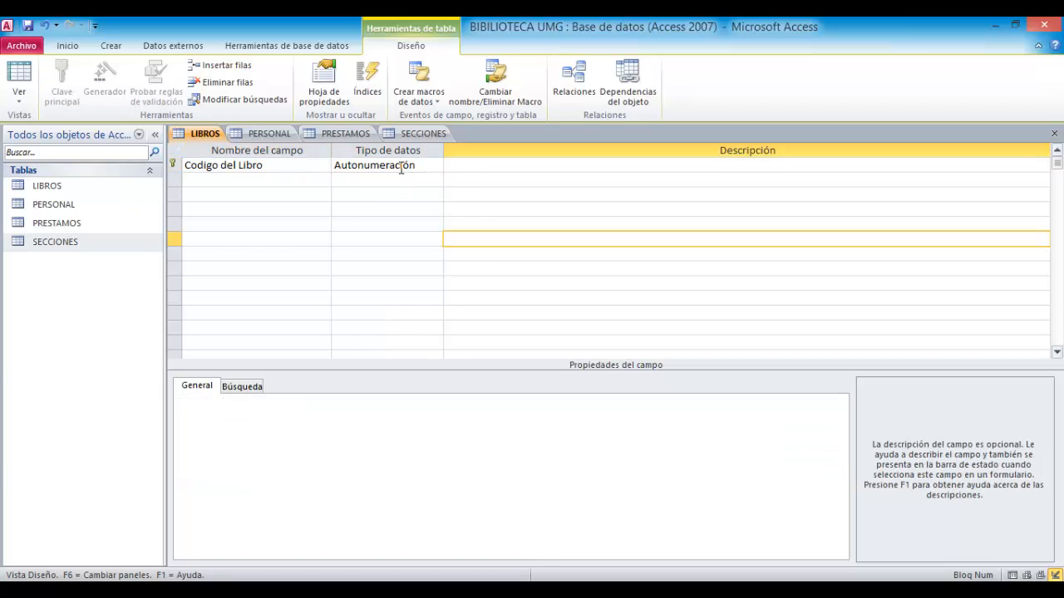
{"action": "left_click", "coordinate": [402, 167]}
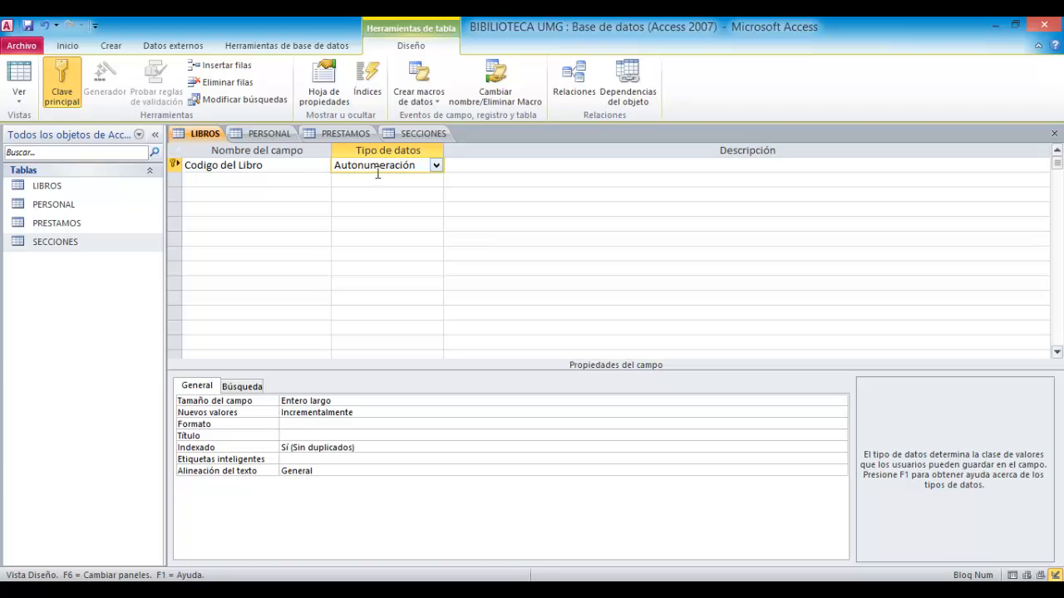
{"action": "left_click", "coordinate": [436, 166]}
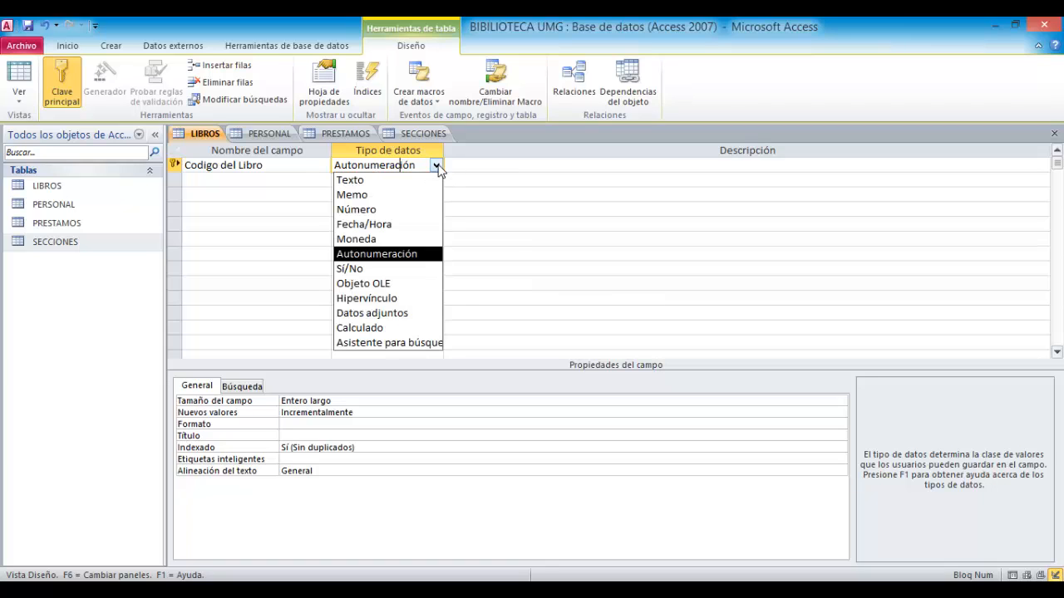
{"action": "left_click", "coordinate": [378, 217]}
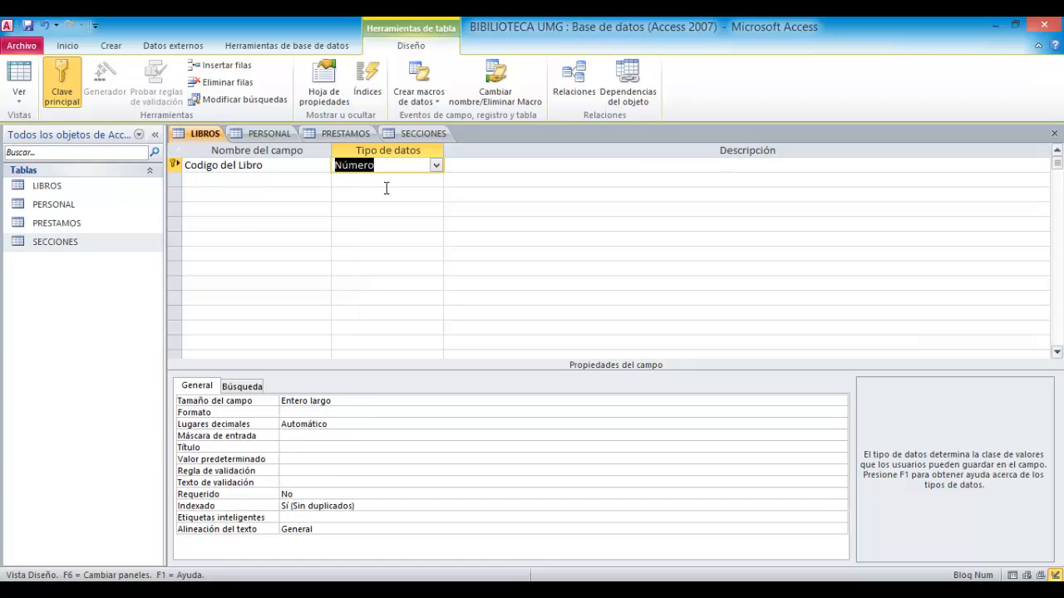
{"action": "left_click", "coordinate": [305, 180]}
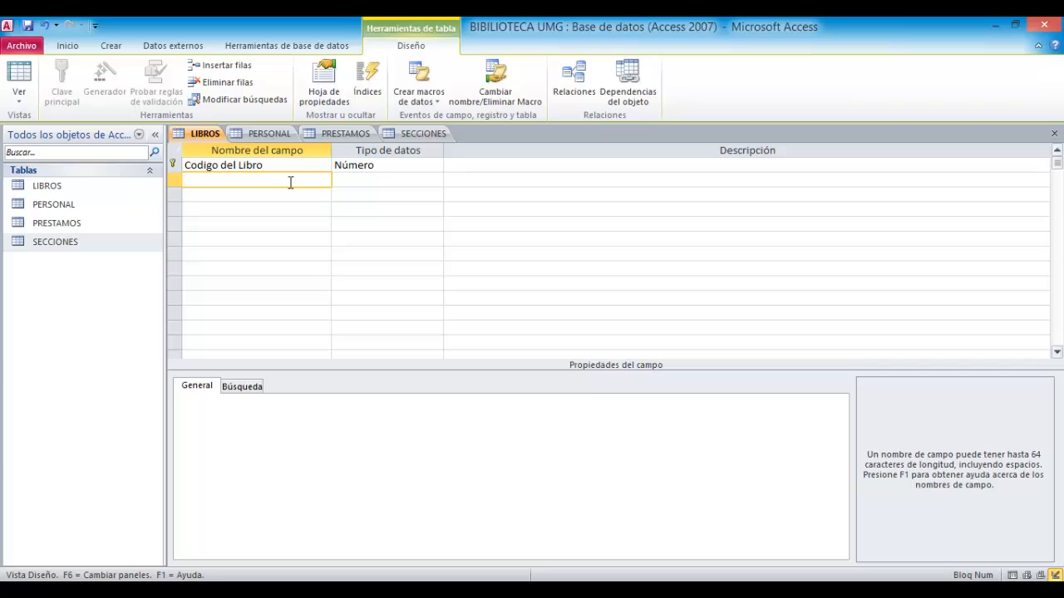
- Add a Titulo field with the Texto data type
{"action": "type", "text": "Titulo"}
{"action": "left_click", "coordinate": [404, 185]}
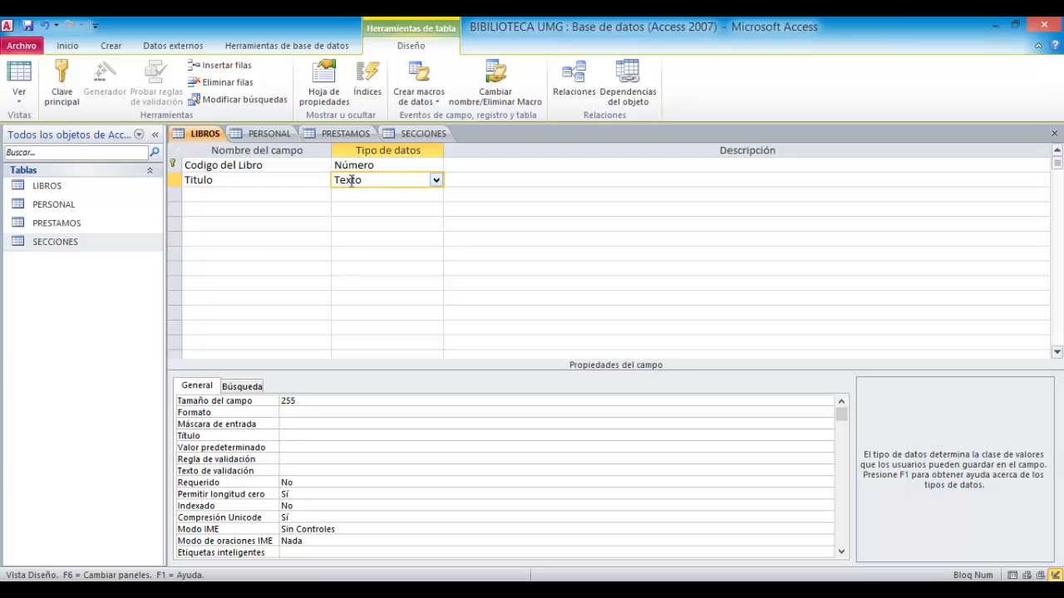
{"action": "left_click", "coordinate": [315, 191]}
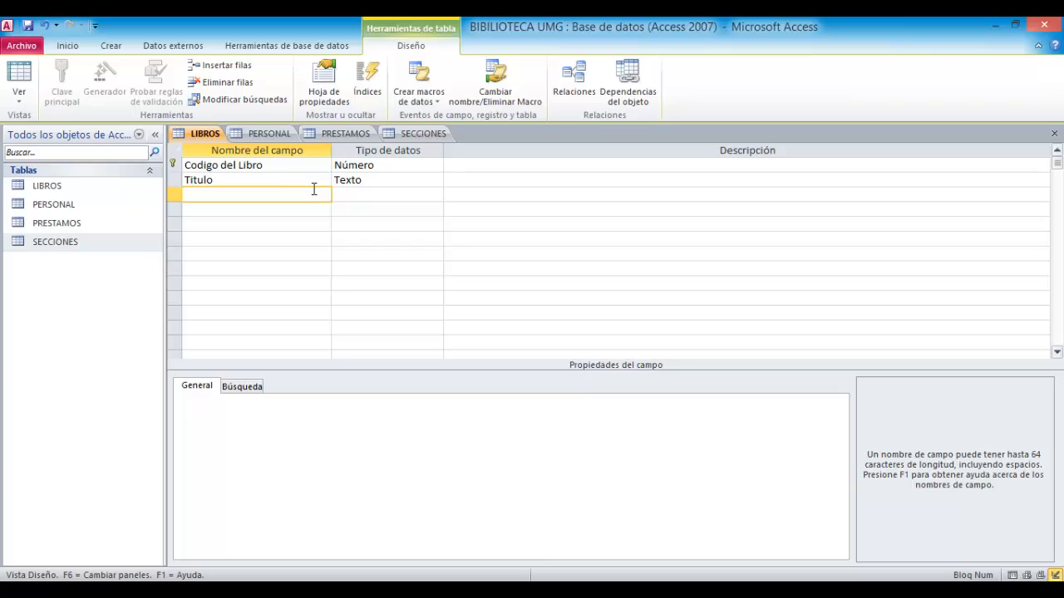
- Add a Fecha de Publicacion field with the Fecha/Hora data type
{"action": "type", "text": "Fecha de Publicacion"}
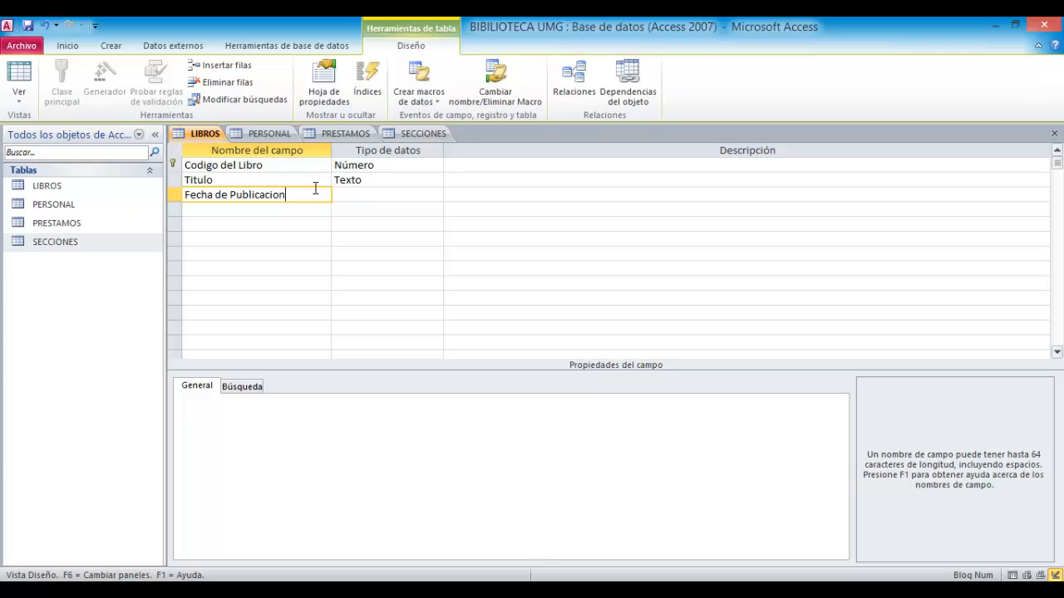
{"action": "left_click", "coordinate": [373, 195]}
{"action": "left_click", "coordinate": [435, 195]}
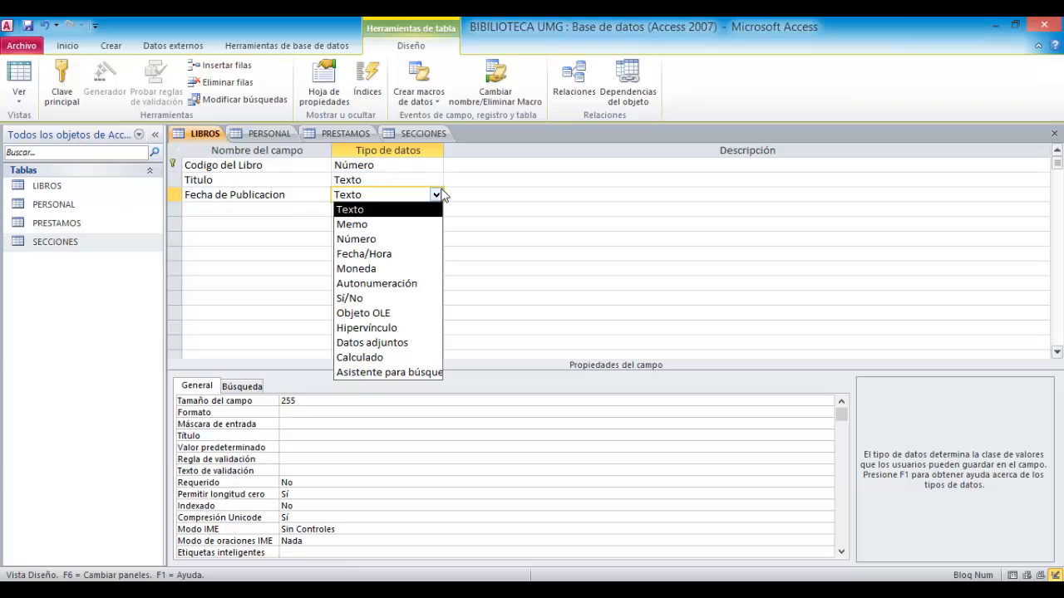
{"action": "left_click", "coordinate": [427, 254]}
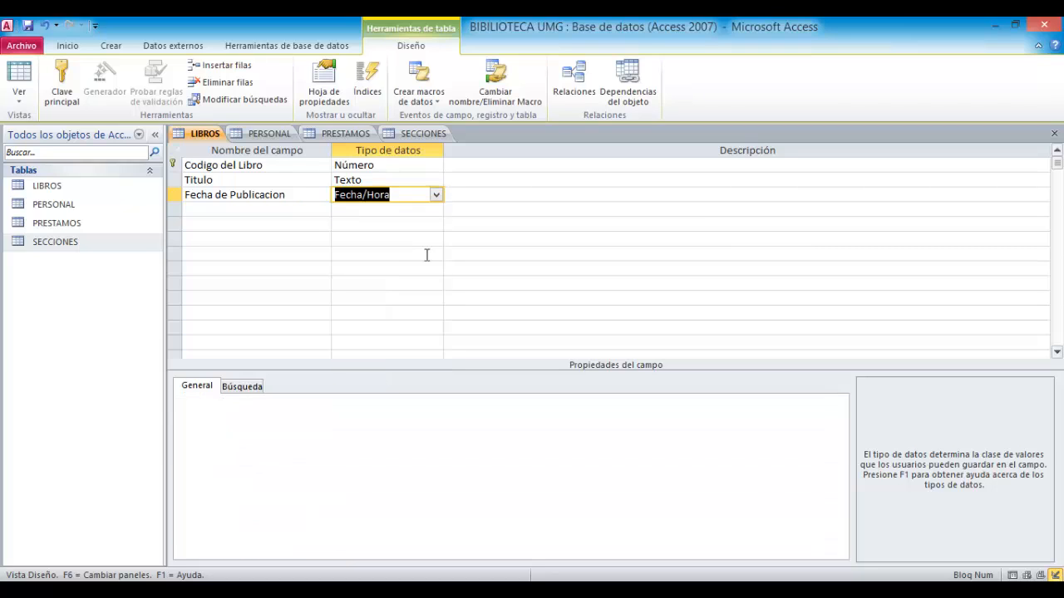
{"action": "left_click", "coordinate": [300, 210]}
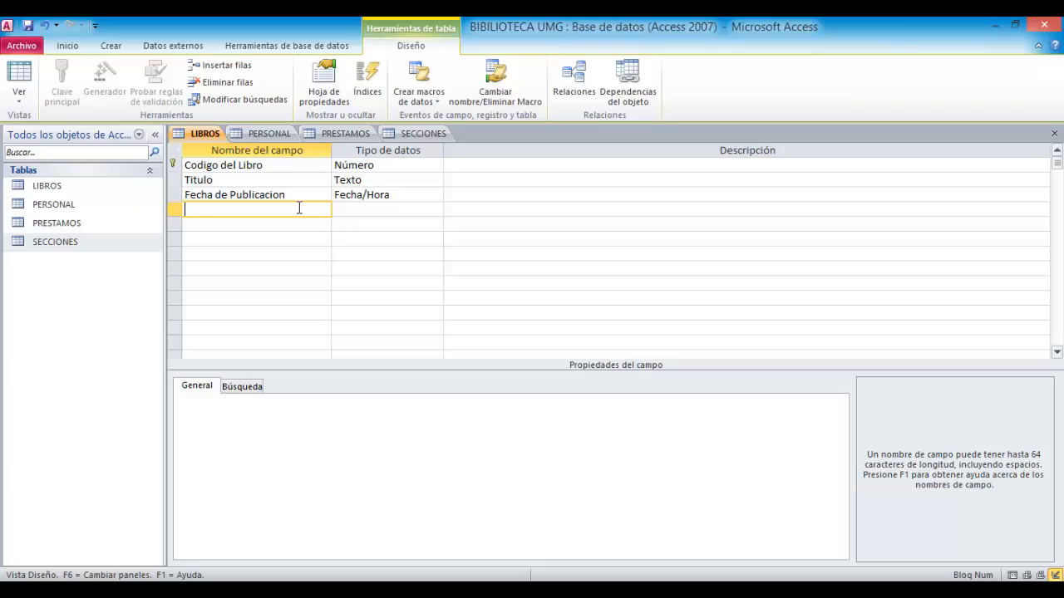
- Add a Fecha de Entrada field with the Fecha/Hora data type
{"action": "type", "text": "Fecha de Entrada"}
{"action": "left_click", "coordinate": [422, 211]}
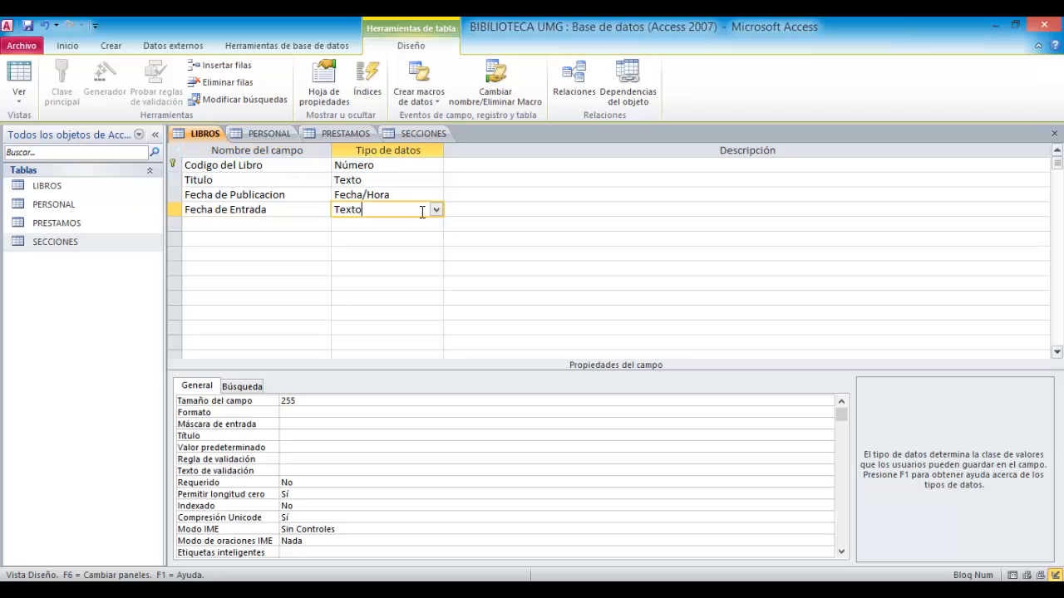
{"action": "left_click", "coordinate": [435, 211]}
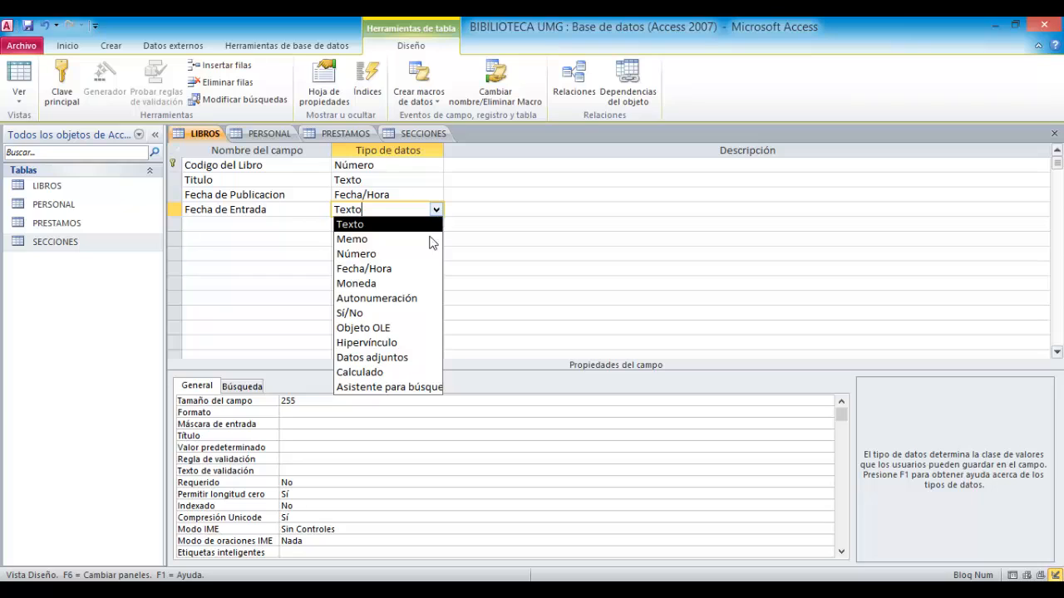
{"action": "left_click", "coordinate": [427, 269]}
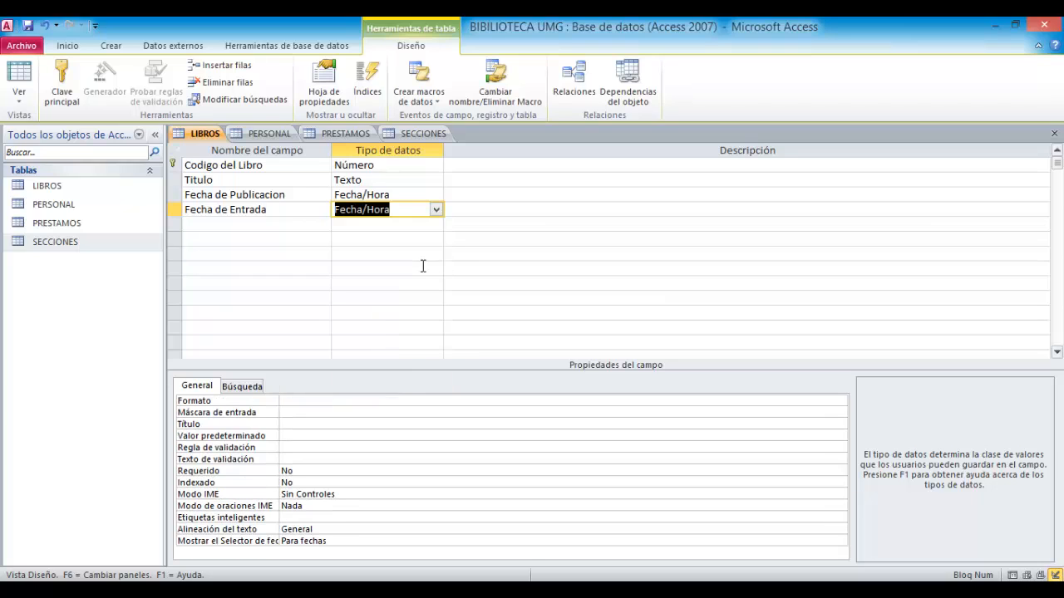
- Add a Codigo de Seccion field with the Número data type to the LIBROS table
{"action": "left_click", "coordinate": [304, 225]}
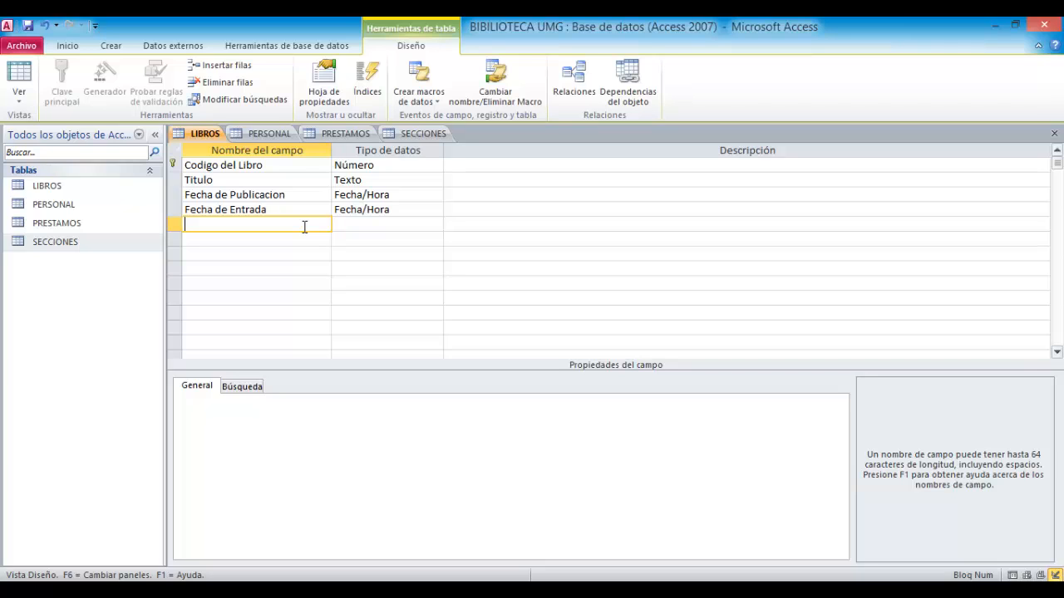
{"action": "type", "text": "Codigo de Seccion"}
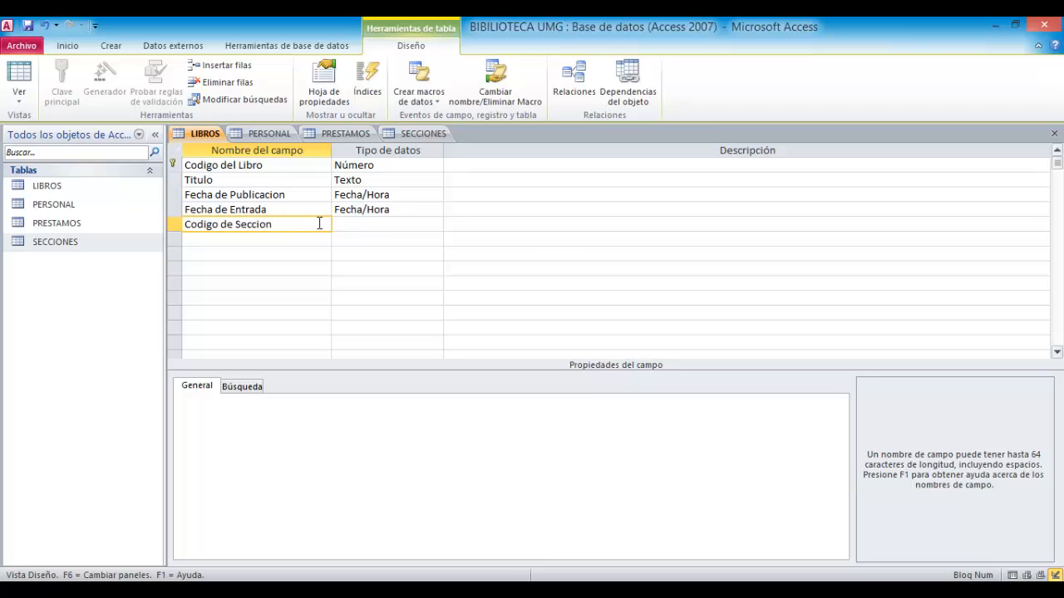
{"action": "left_click", "coordinate": [397, 225]}
{"action": "left_click", "coordinate": [435, 225]}
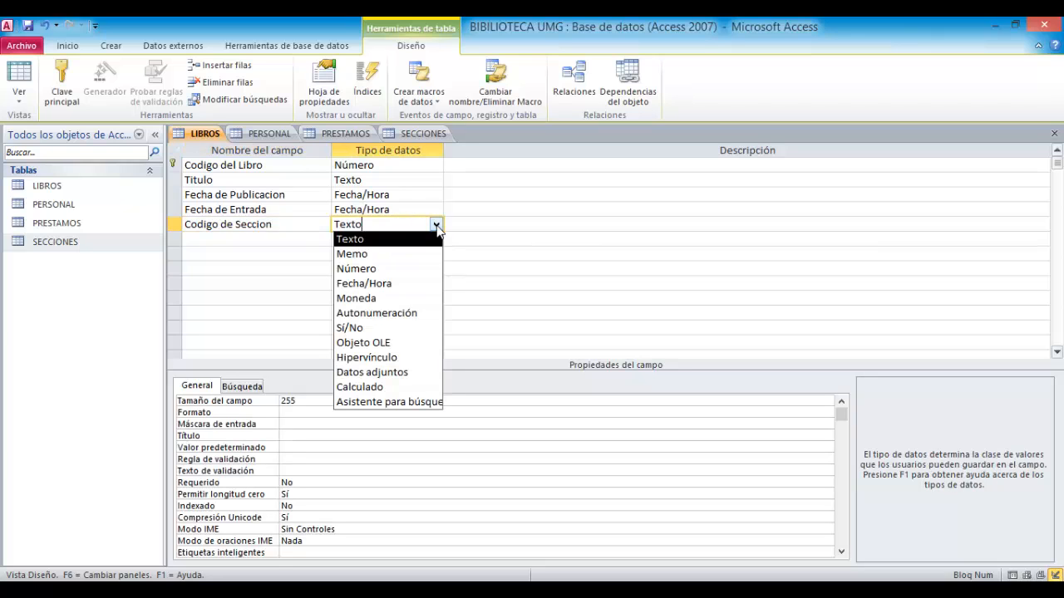
{"action": "left_click", "coordinate": [423, 269]}
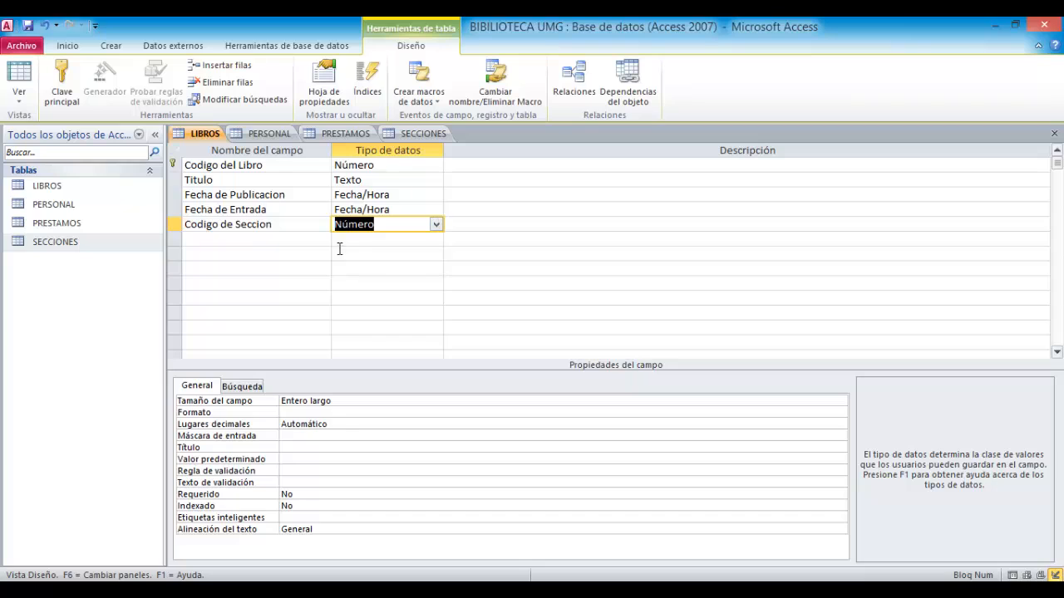
- Add a Descripcion field with the Texto data type
{"action": "left_click", "coordinate": [315, 244]}
{"action": "left_click", "coordinate": [315, 240]}
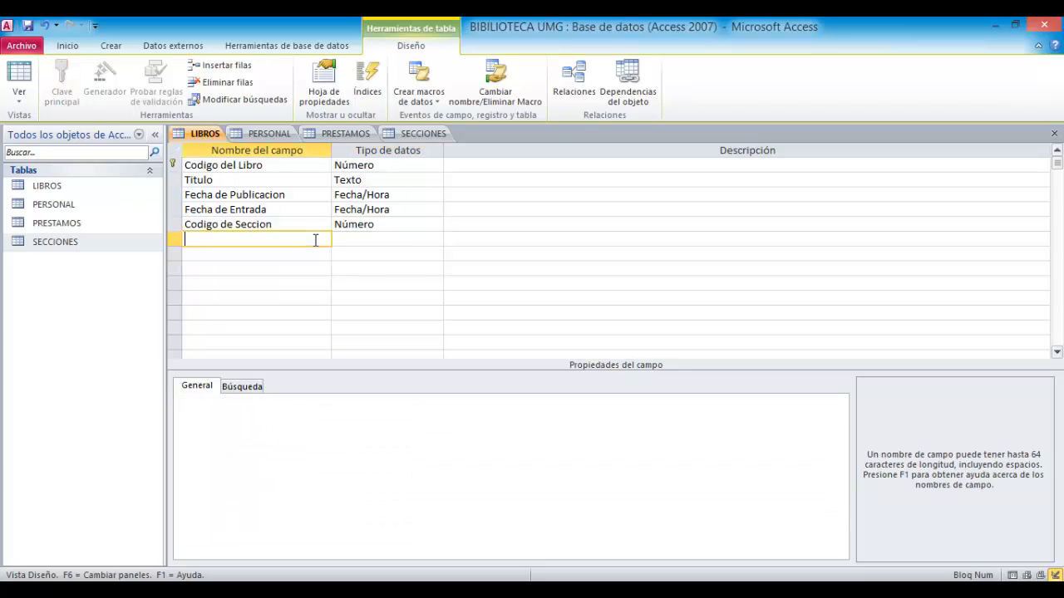
{"action": "type", "text": "Descripcion de"}
{"action": "key", "text": "BackSpace"}
{"action": "key", "text": "BackSpace"}
{"action": "left_click", "coordinate": [392, 240]}
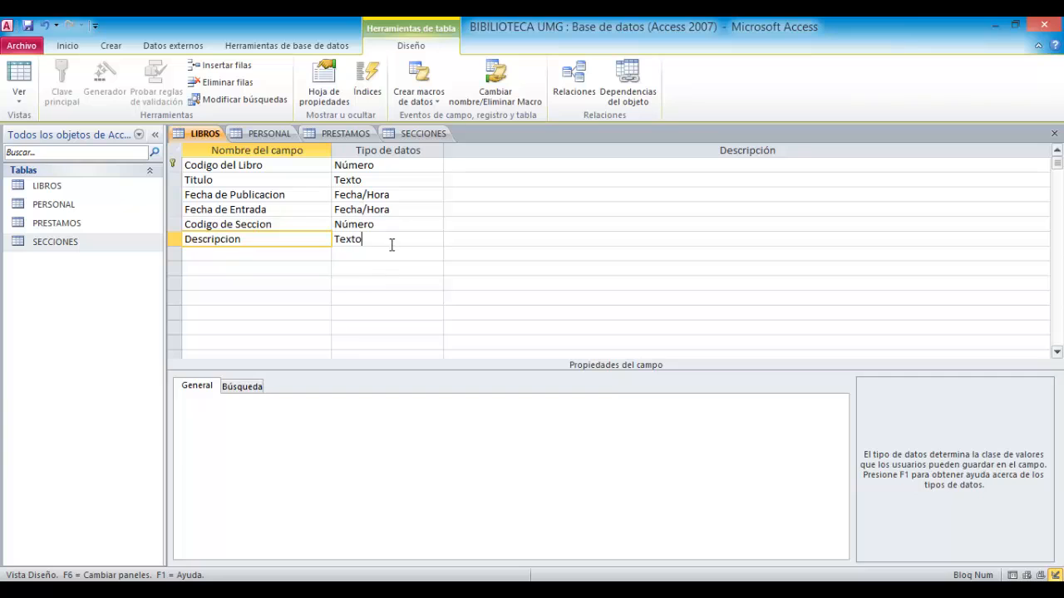
{"action": "left_click", "coordinate": [786, 164]}
{"action": "left_click", "coordinate": [786, 196]}
{"action": "left_click", "coordinate": [787, 225]}
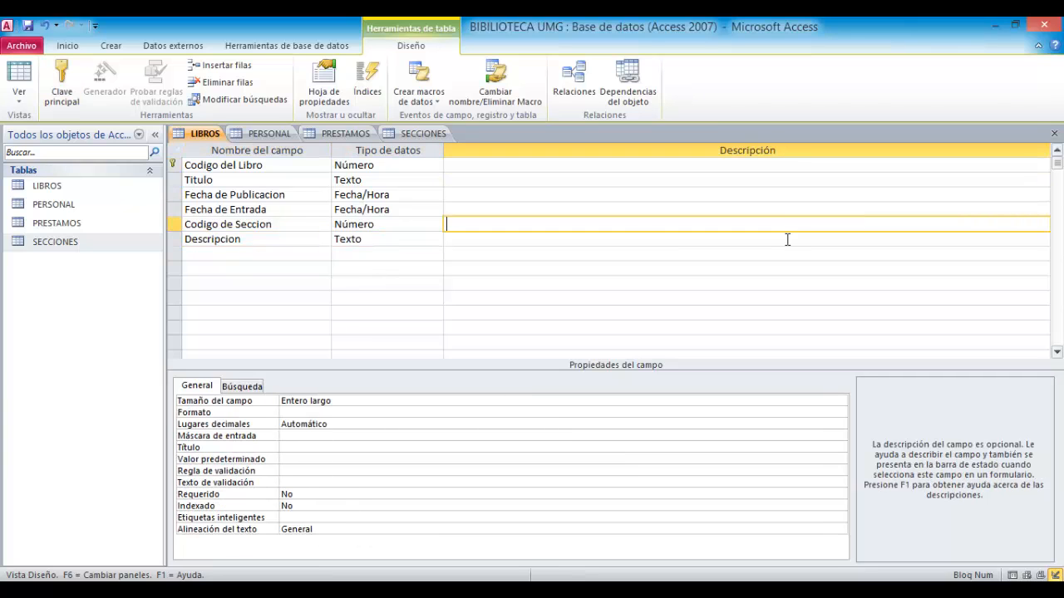
{"action": "left_click", "coordinate": [787, 239]}
{"action": "left_click", "coordinate": [794, 224]}
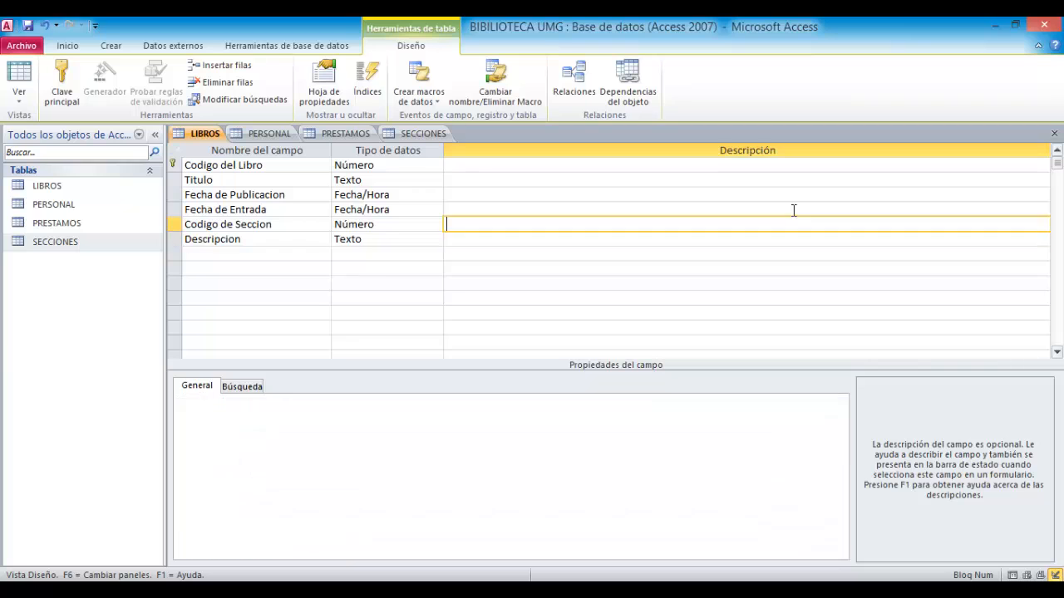
{"action": "left_click", "coordinate": [794, 210]}
{"action": "left_click", "coordinate": [786, 181]}
{"action": "left_click", "coordinate": [784, 164]}
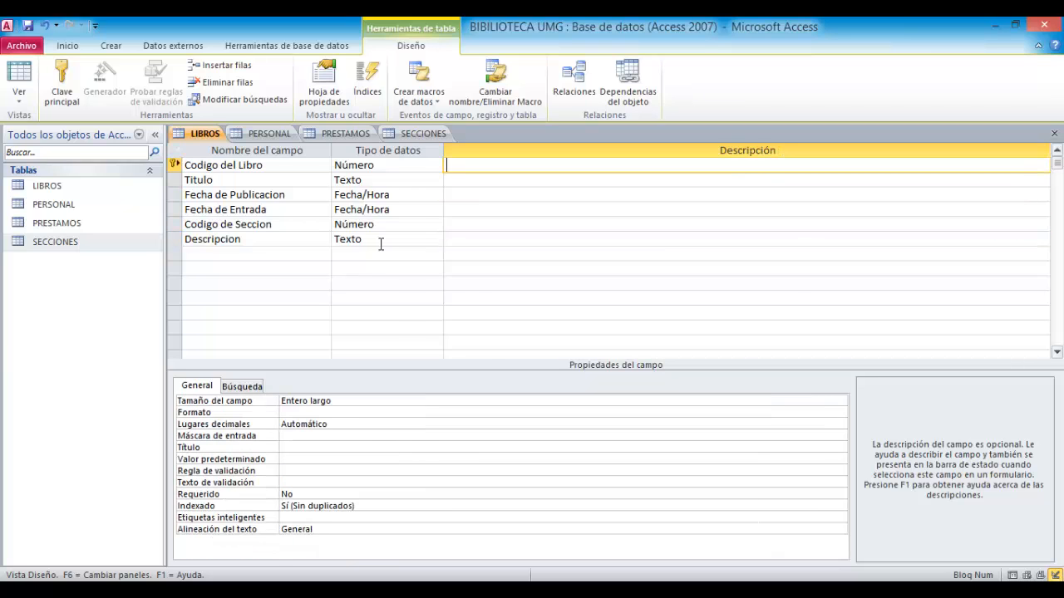
{"action": "left_click", "coordinate": [485, 180]}
{"action": "left_click", "coordinate": [482, 195]}
{"action": "left_click", "coordinate": [508, 225]}
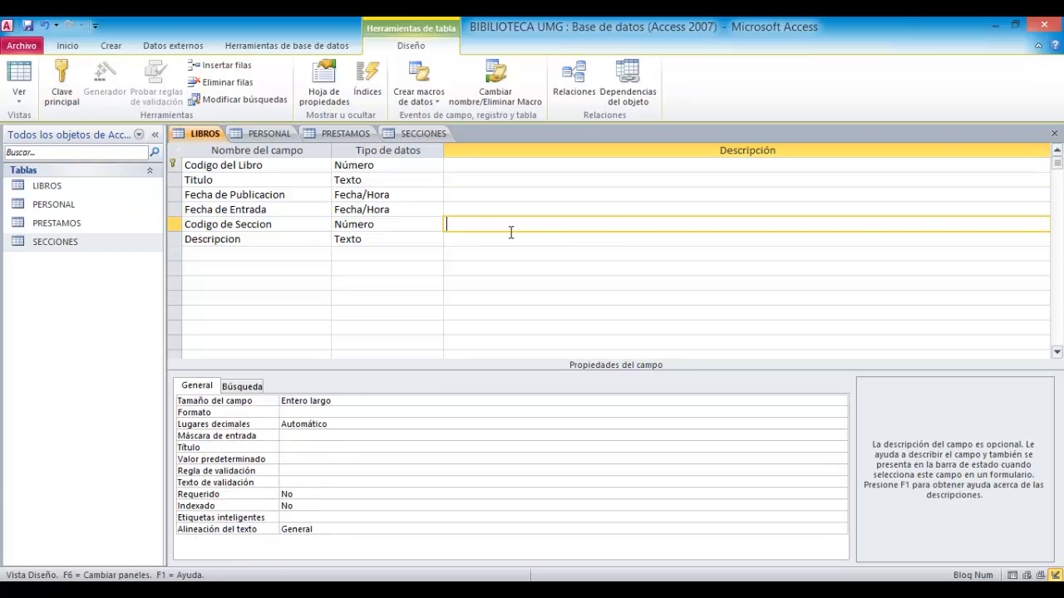
- Close the LIBROS table design, saving the changes
{"action": "left_click", "coordinate": [1054, 133]}
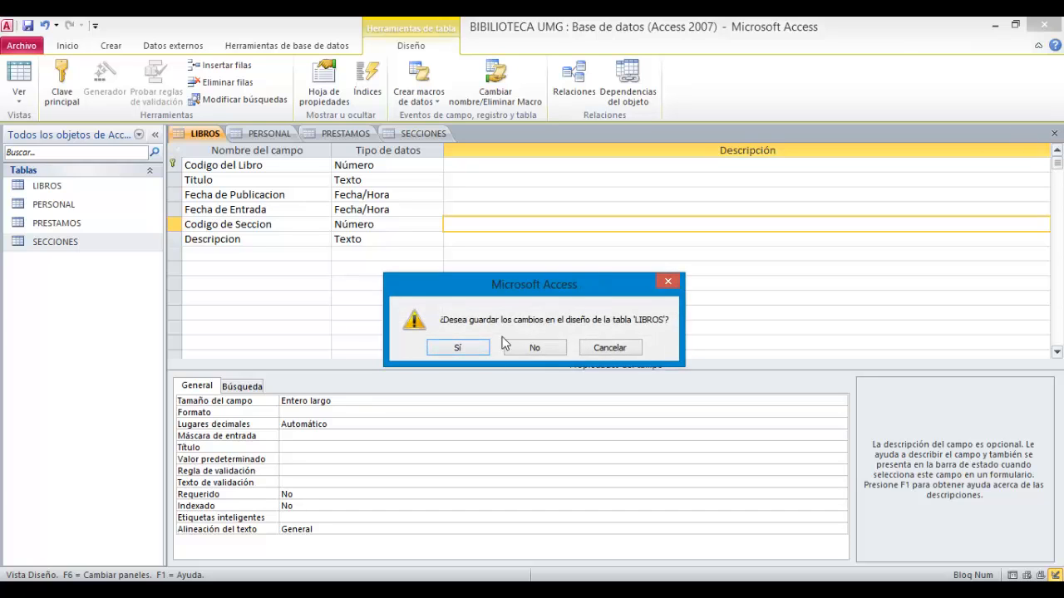
{"action": "left_click", "coordinate": [477, 349]}
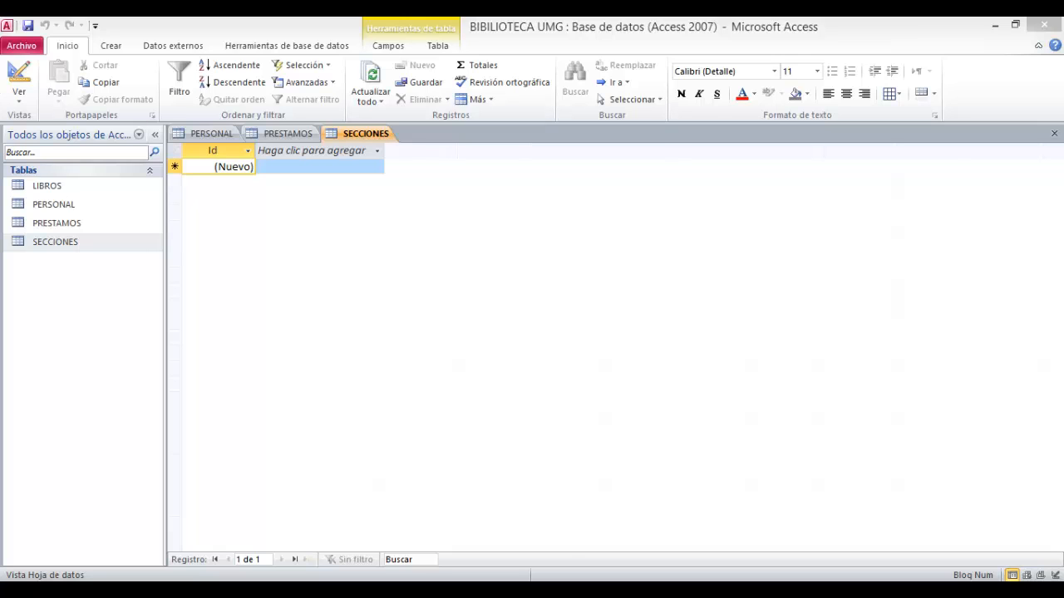
- Open the PERSONAL table in Design view and rename its Id field to Id del empleado
{"action": "double_click", "coordinate": [89, 206]}
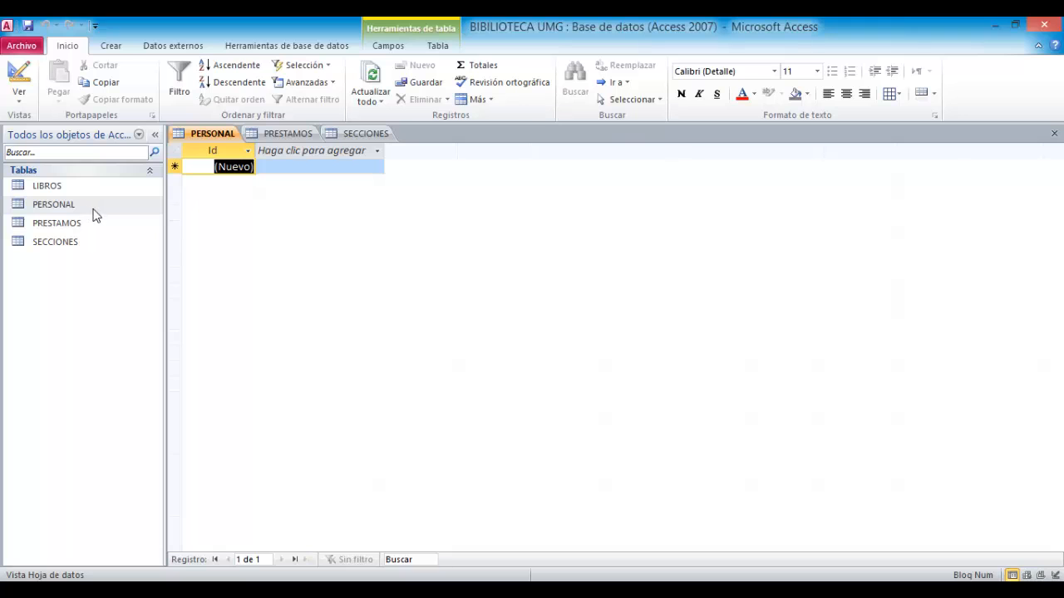
{"action": "left_click", "coordinate": [19, 95]}
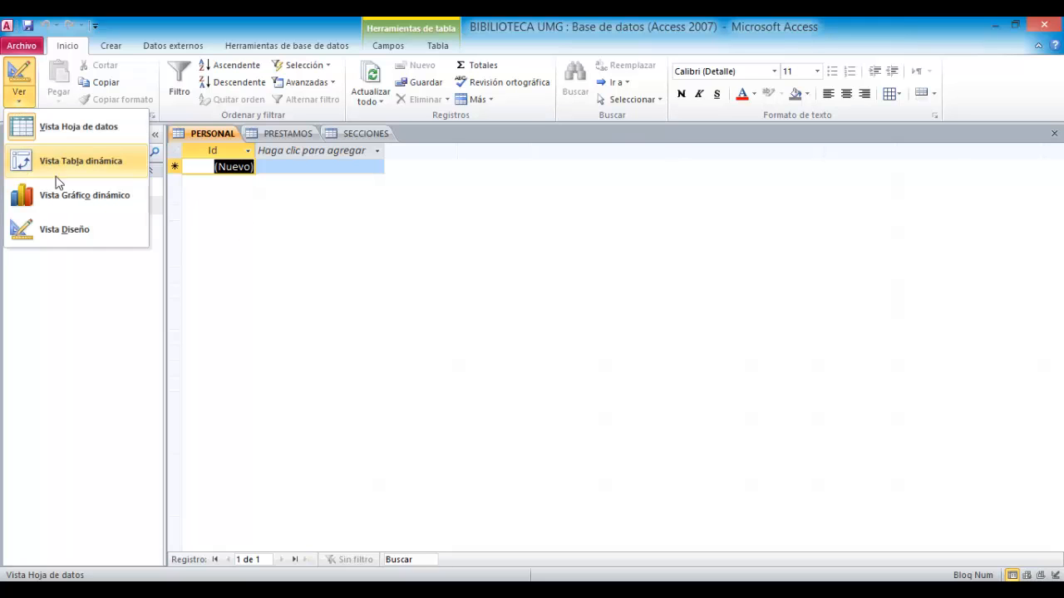
{"action": "left_click", "coordinate": [71, 238]}
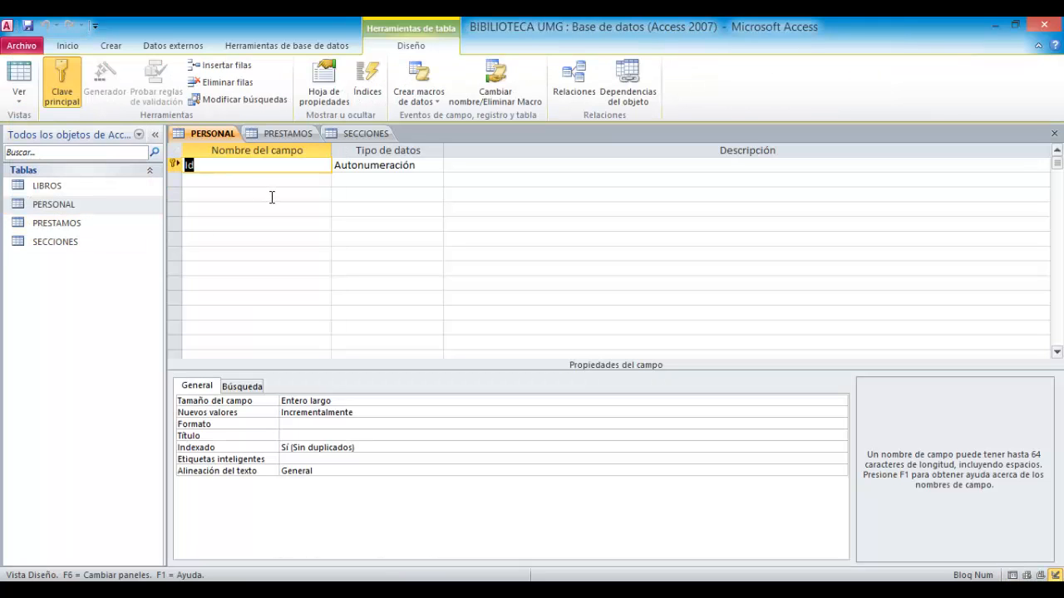
{"action": "type", "text": "Id del empleado"}
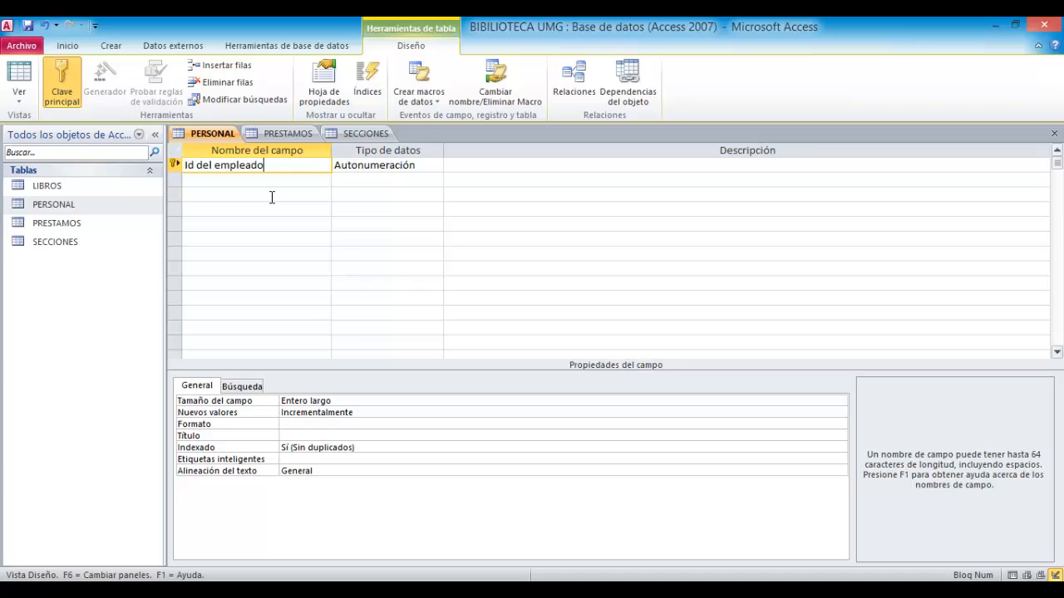
- Add a Nombres field and set the Id del empleado field's data type to Fecha/Hora
{"action": "left_click", "coordinate": [292, 180]}
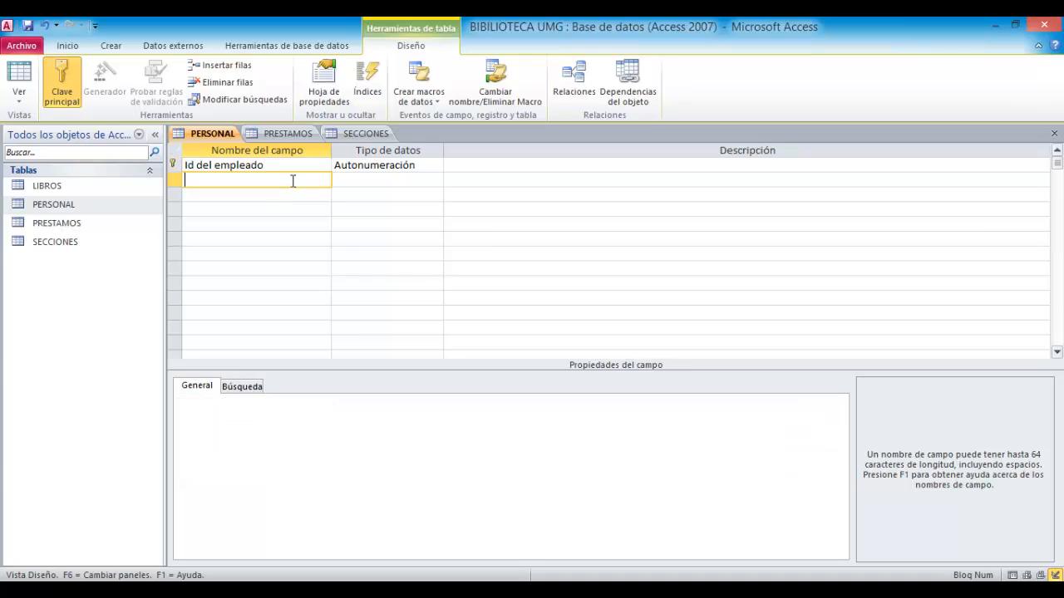
{"action": "type", "text": "Nombres"}
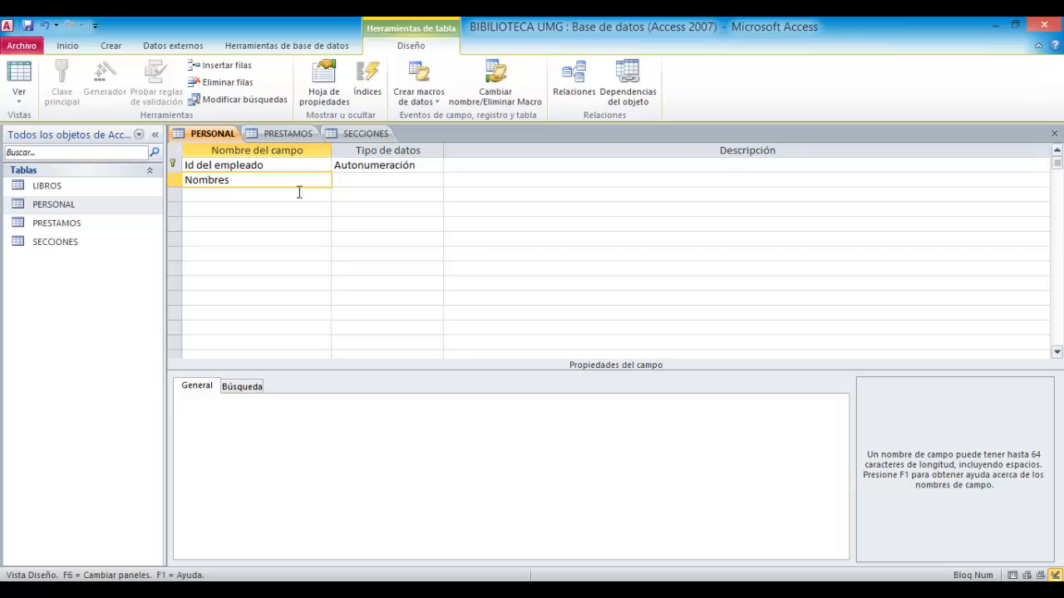
{"action": "left_click", "coordinate": [388, 167]}
{"action": "left_click", "coordinate": [436, 165]}
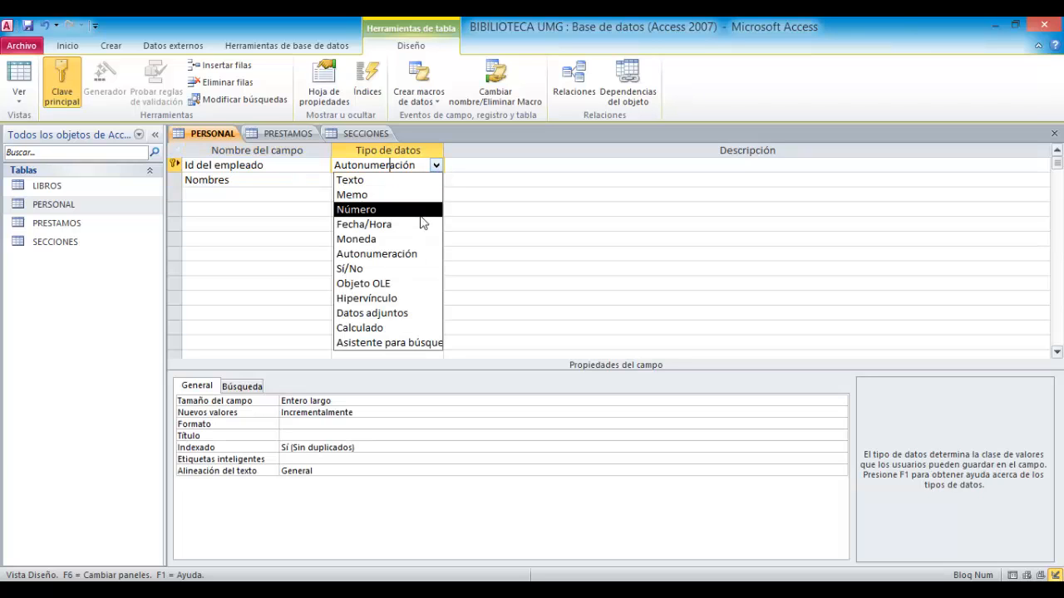
{"action": "left_click", "coordinate": [382, 224]}
- Add Apellidos, Direccion and Cuidad fields with the default Texto data type
{"action": "left_click", "coordinate": [293, 197]}
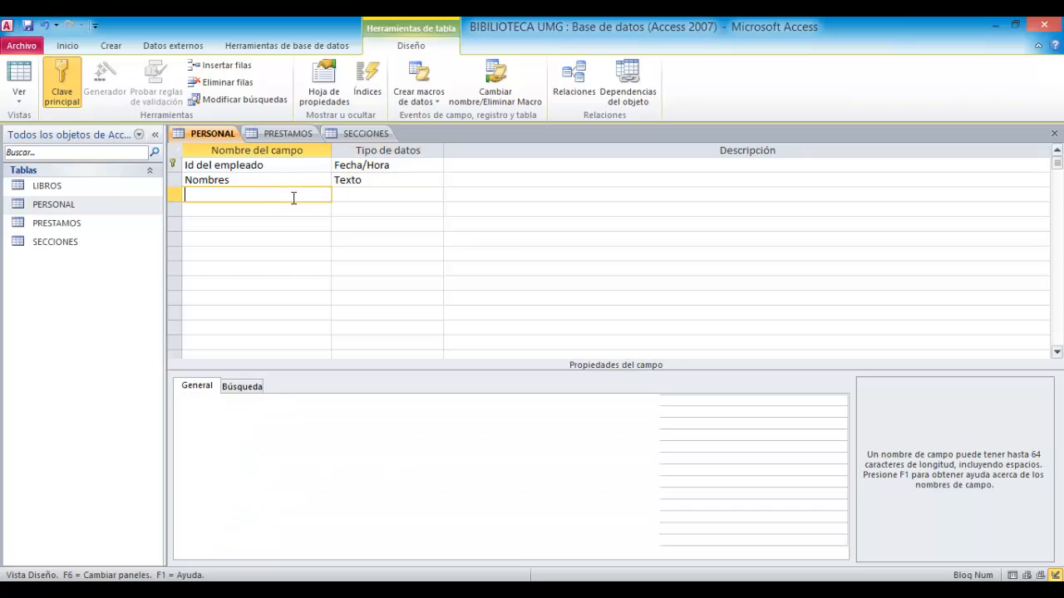
{"action": "type", "text": "Apellidos"}
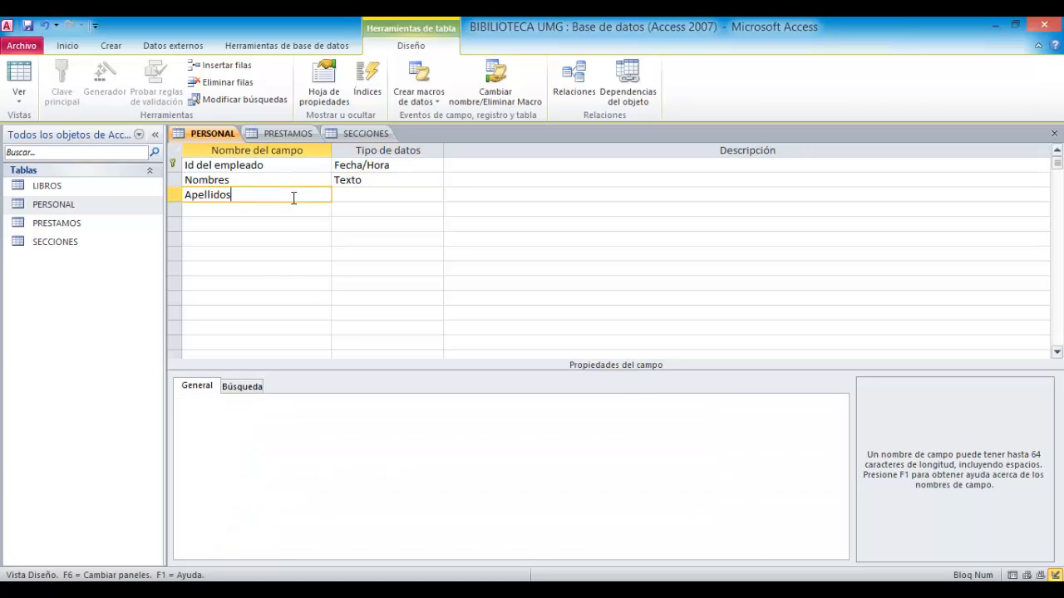
{"action": "left_click", "coordinate": [309, 210]}
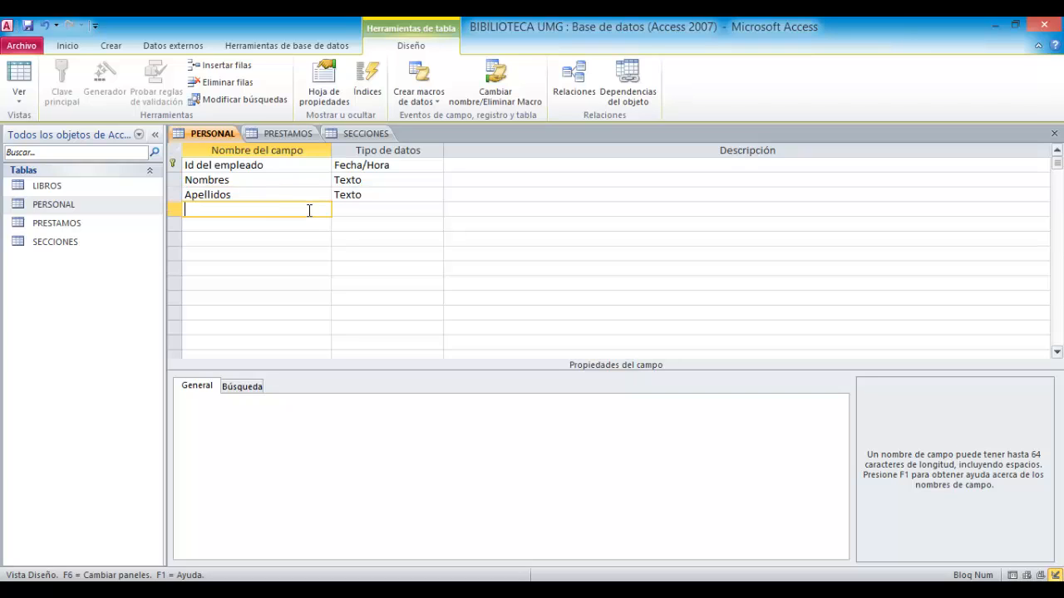
{"action": "type", "text": "Direccion"}
{"action": "left_click", "coordinate": [314, 224]}
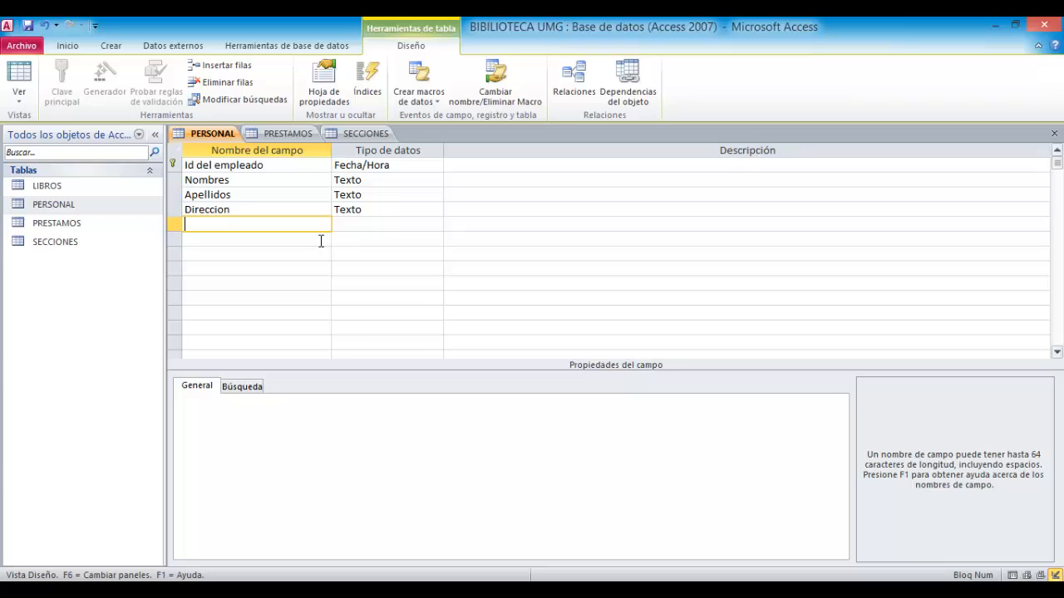
{"action": "type", "text": "Cuidad"}
- Add a Telefono field with the Número data type
{"action": "left_click", "coordinate": [414, 209]}
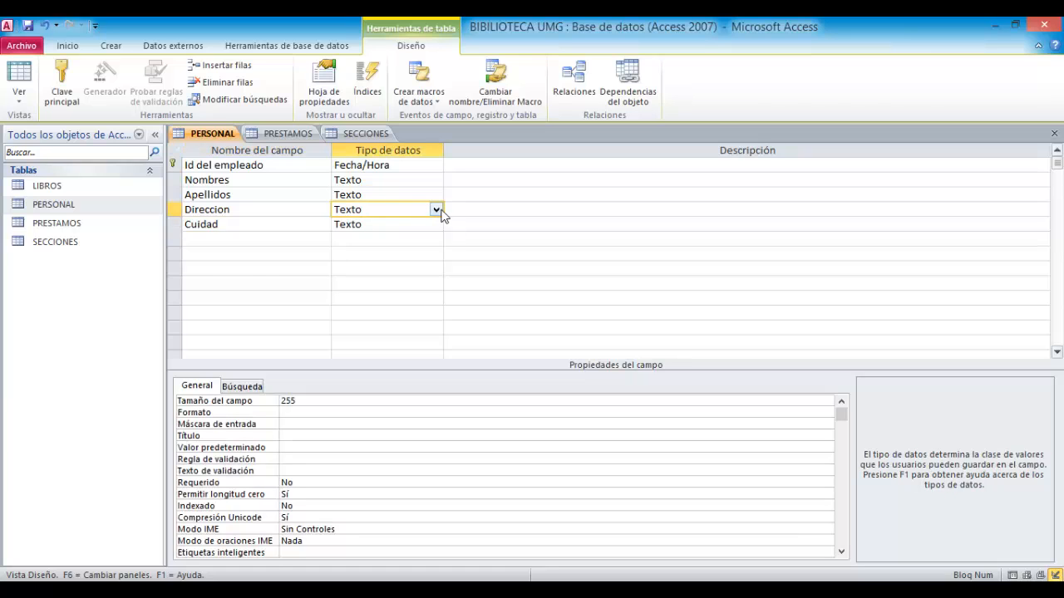
{"action": "left_click", "coordinate": [255, 240]}
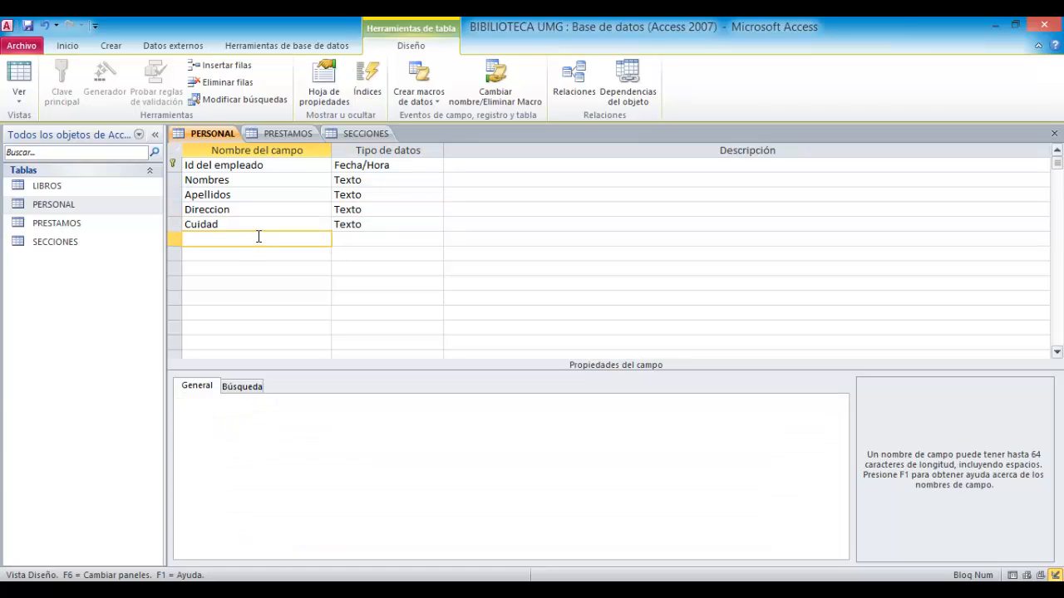
{"action": "type", "text": "Telefono"}
{"action": "left_click", "coordinate": [439, 239]}
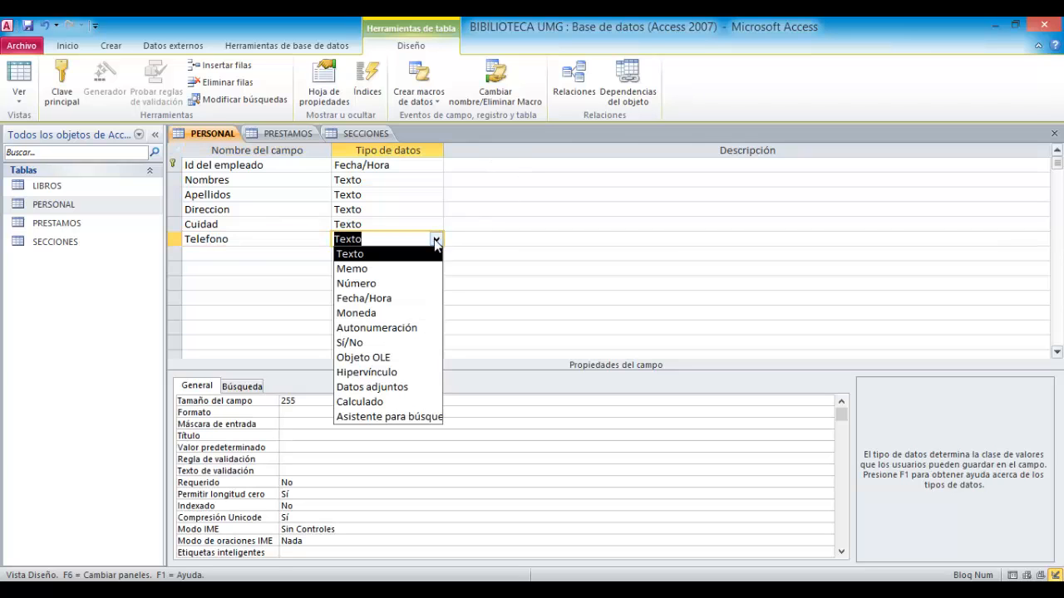
{"action": "left_click", "coordinate": [411, 285]}
- Change the Direccion field's data type to Memo
{"action": "left_click", "coordinate": [261, 209]}
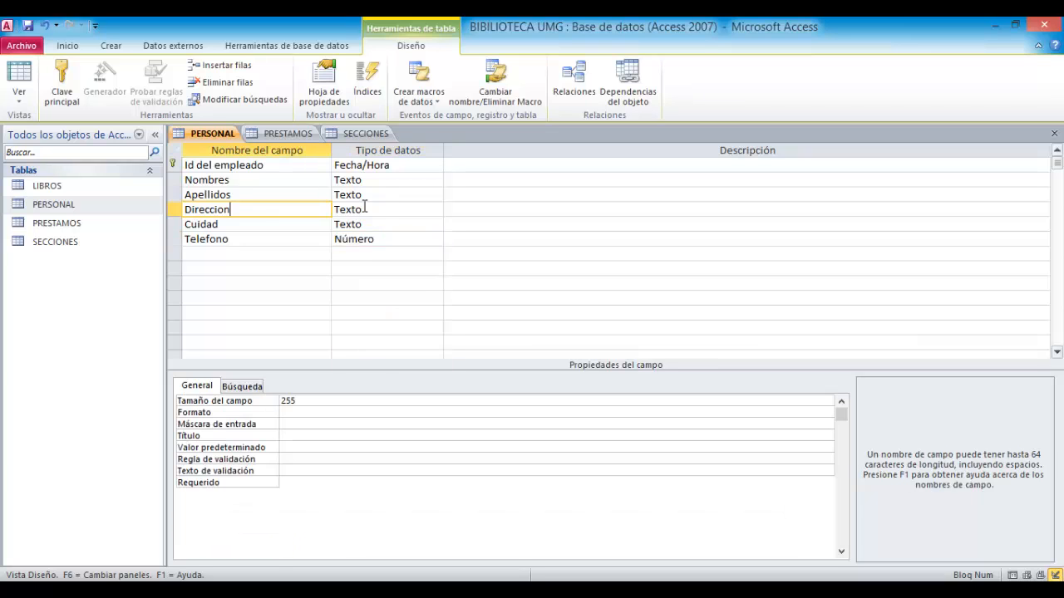
{"action": "left_click", "coordinate": [383, 209]}
{"action": "left_click", "coordinate": [436, 211]}
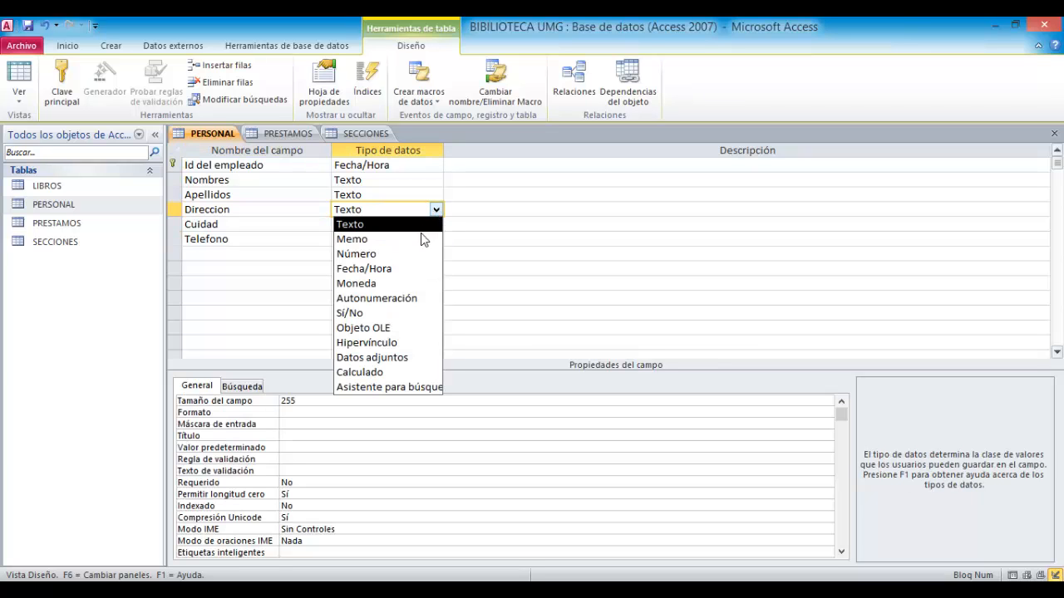
{"action": "left_click", "coordinate": [423, 238]}
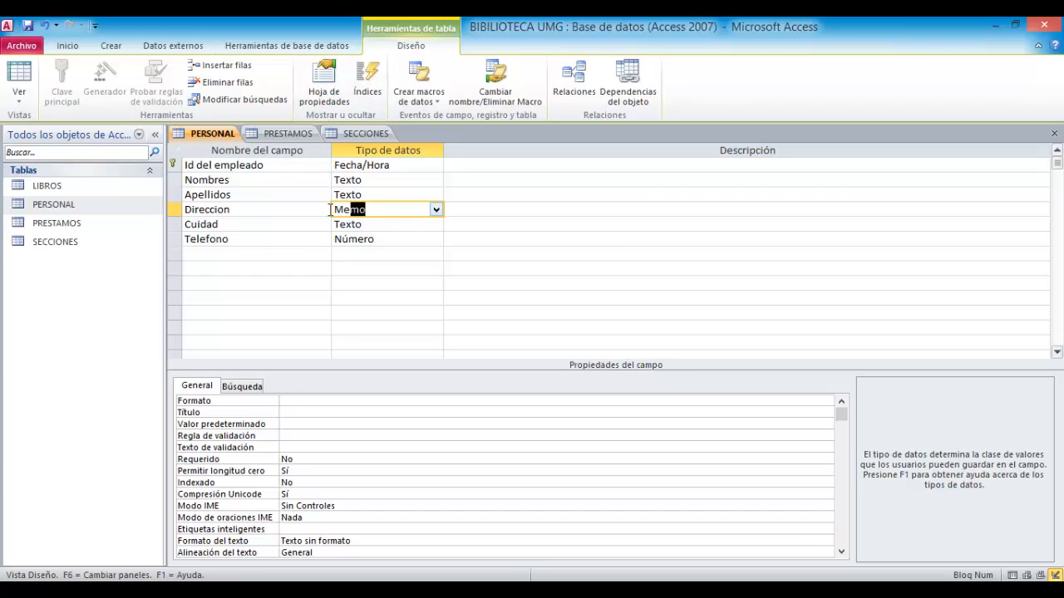
{"action": "left_click", "coordinate": [186, 209]}
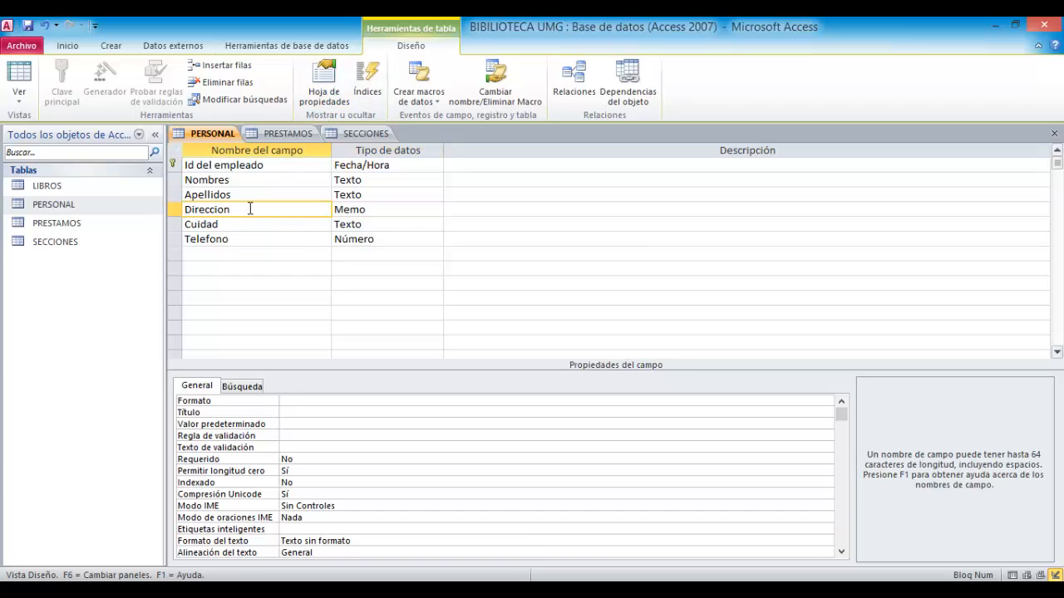
{"action": "left_click_drag", "start_coordinate": [250, 209], "coordinate": [130, 212]}
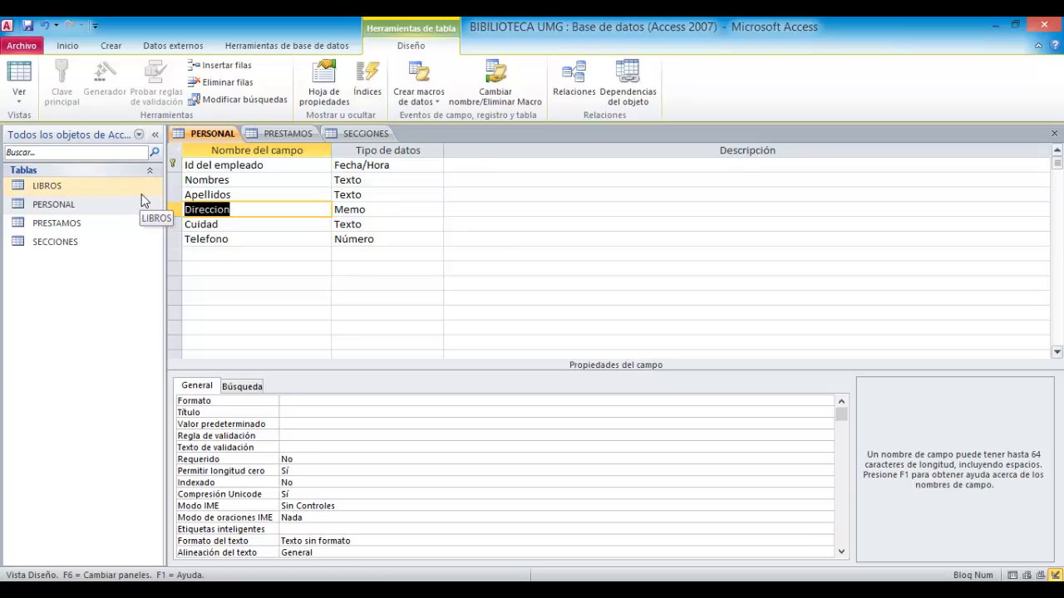
{"action": "left_click", "coordinate": [397, 210]}
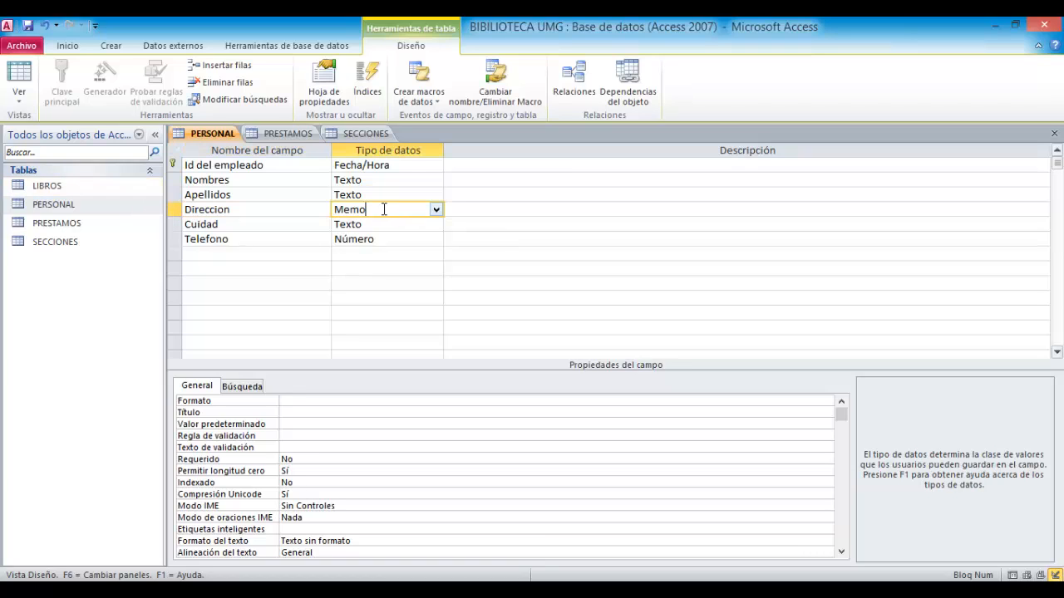
{"action": "left_click_drag", "start_coordinate": [384, 210], "coordinate": [326, 209]}
{"action": "left_click", "coordinate": [462, 237]}
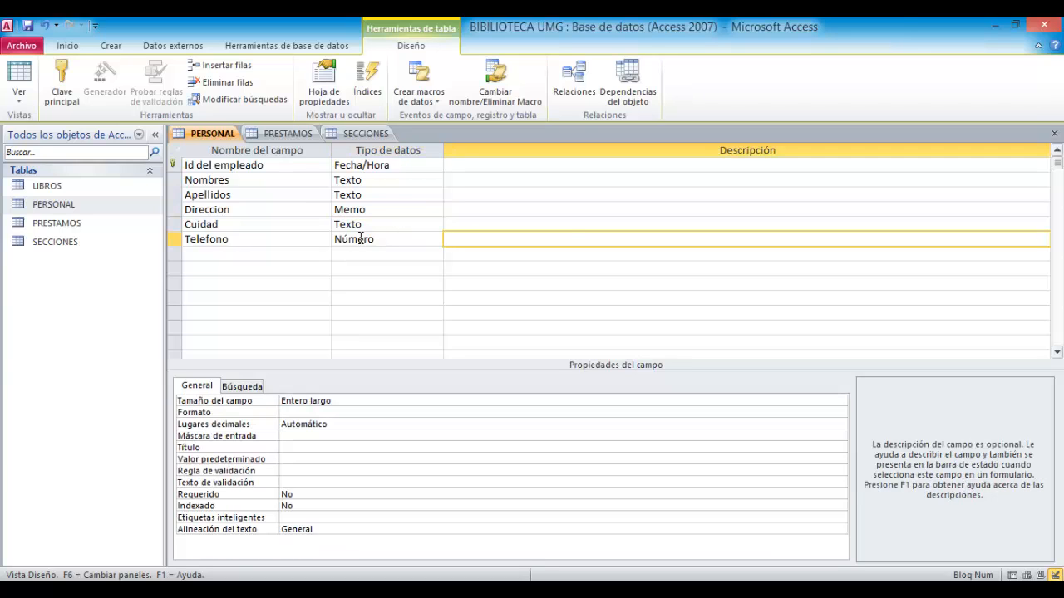
- Close the PERSONAL table design, saving the changes
{"action": "left_click", "coordinate": [1054, 134]}
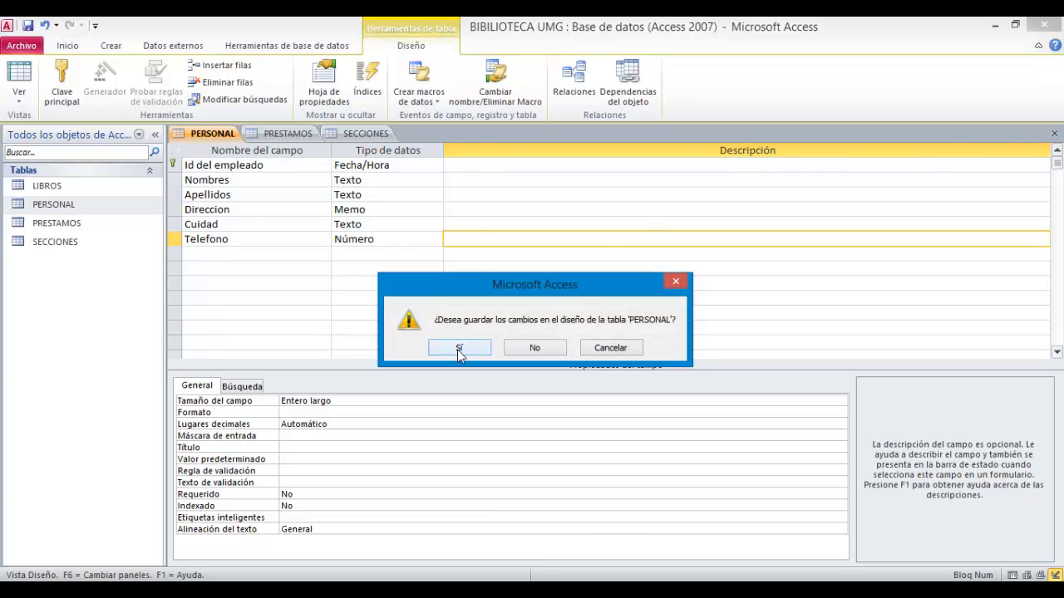
{"action": "left_click", "coordinate": [459, 350]}
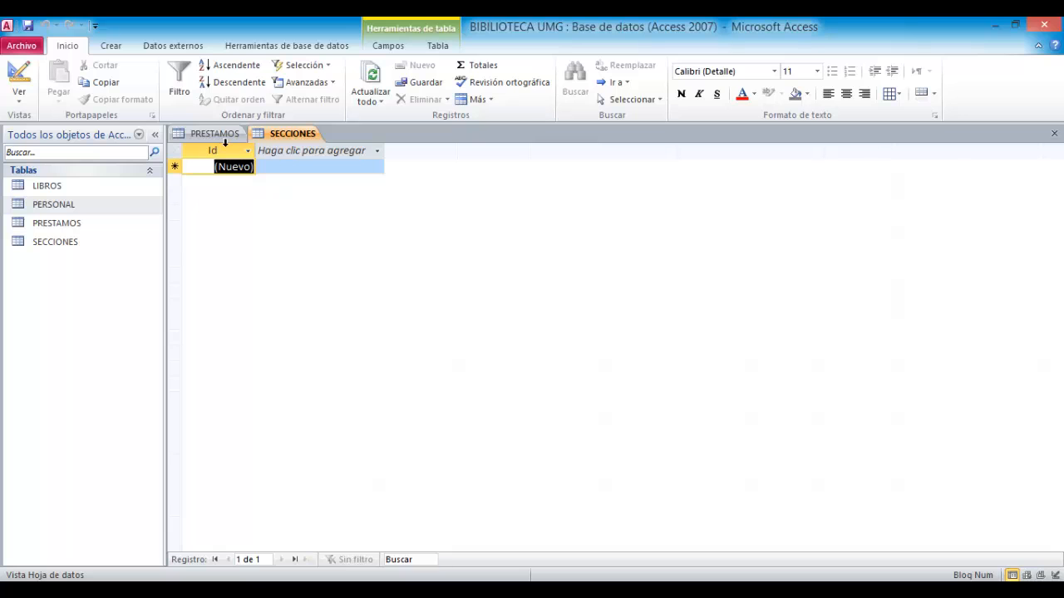
- Open the PRESTAMOS table in Design view and rename its Id field to Id_cliente
{"action": "left_click", "coordinate": [223, 137]}
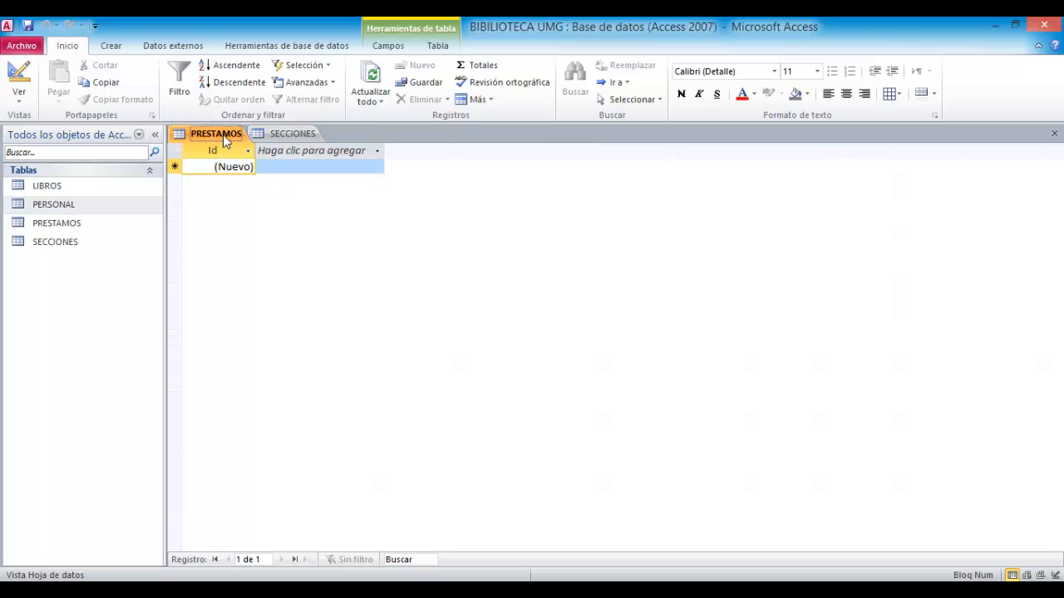
{"action": "left_click", "coordinate": [19, 103]}
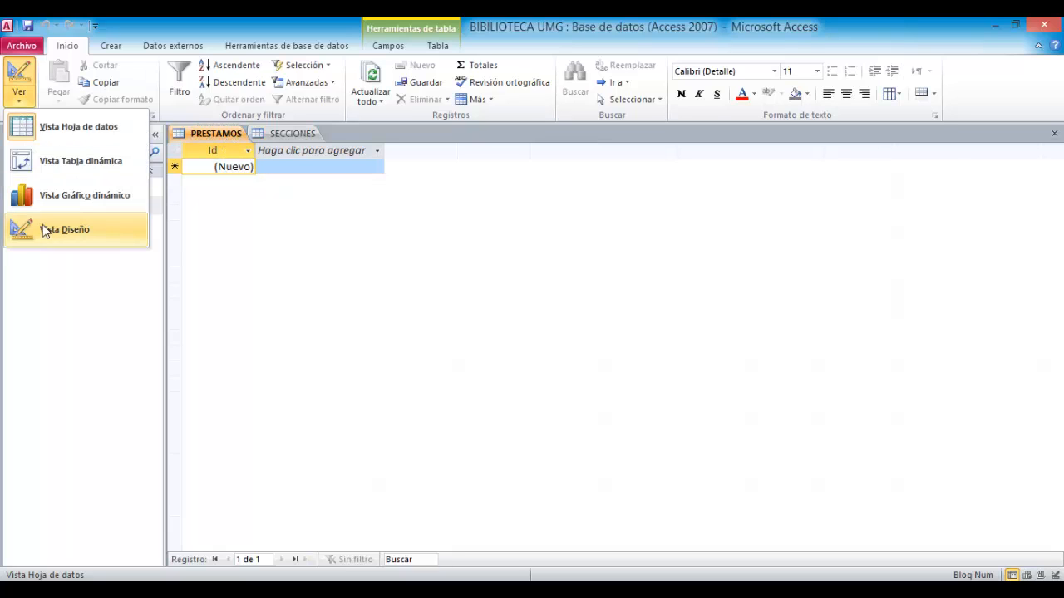
{"action": "left_click", "coordinate": [50, 231]}
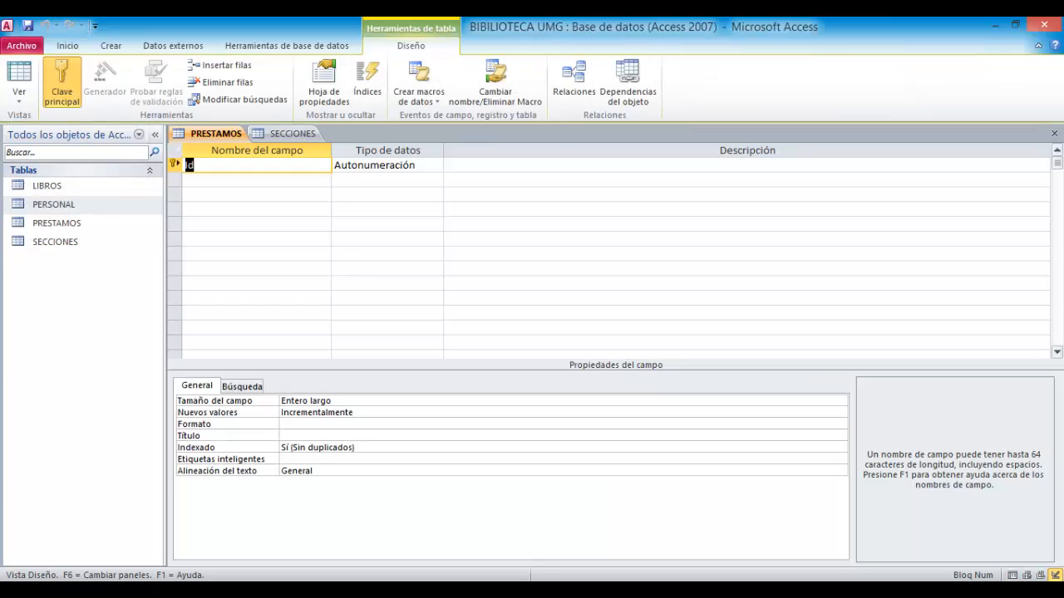
{"action": "key", "text": "alt+Tab"}
{"action": "type", "text": "C"}
{"action": "key", "text": "BackSpace"}
{"action": "key", "text": "BackSpace"}
{"action": "type", "text": "_client"}
- Set the Id_cliente field's data type to Número
{"action": "left_click", "coordinate": [364, 164]}
{"action": "left_click", "coordinate": [437, 169]}
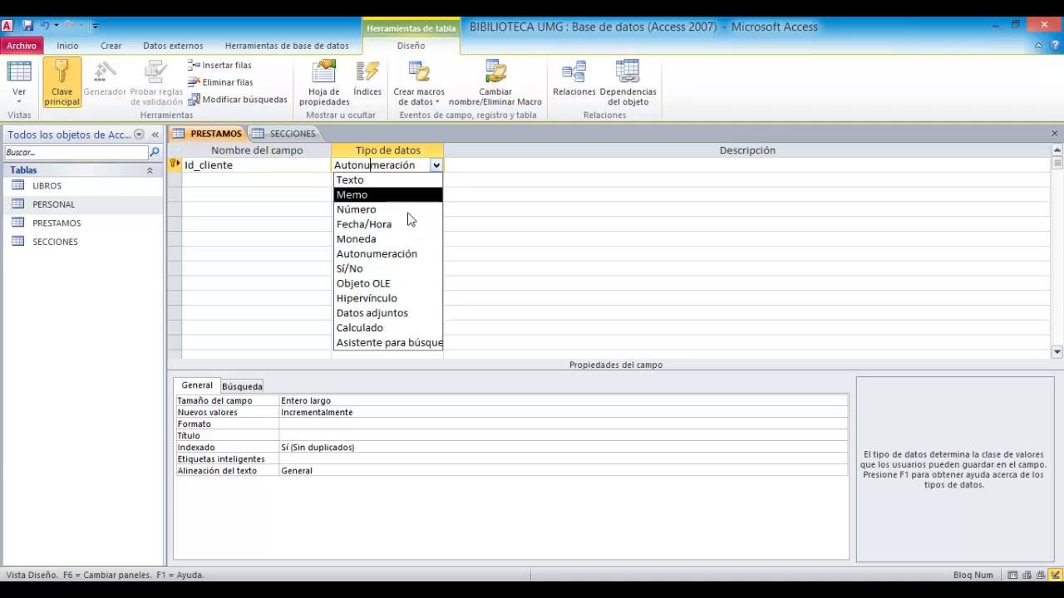
{"action": "left_click", "coordinate": [391, 209]}
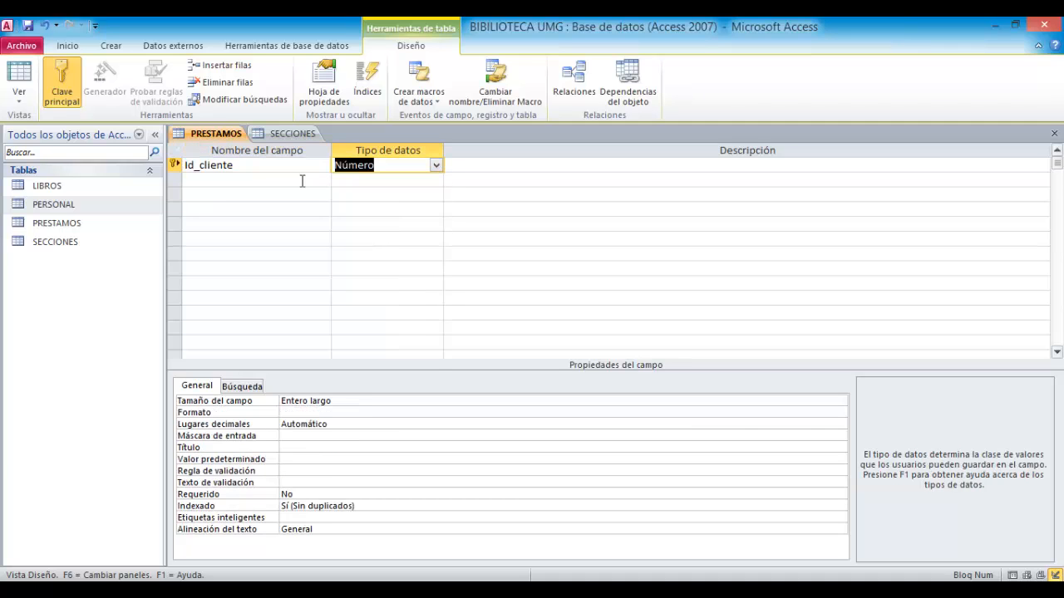
- Add a Fecha de salida field with the Fecha/Hora data type
{"action": "left_click", "coordinate": [279, 180]}
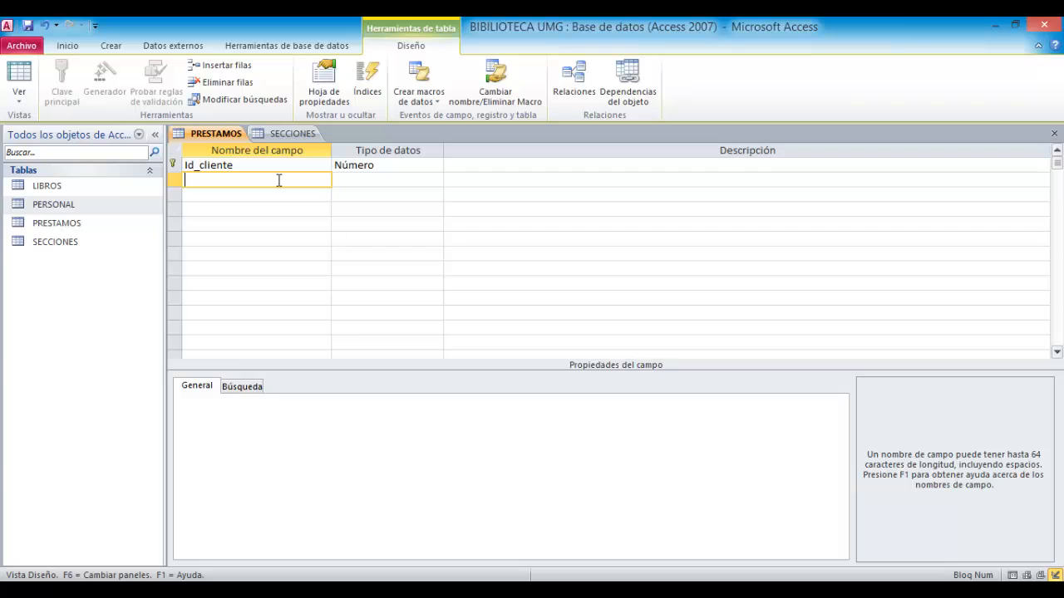
{"action": "type", "text": "echa de salida"}
{"action": "left_click", "coordinate": [369, 182]}
{"action": "left_click", "coordinate": [436, 181]}
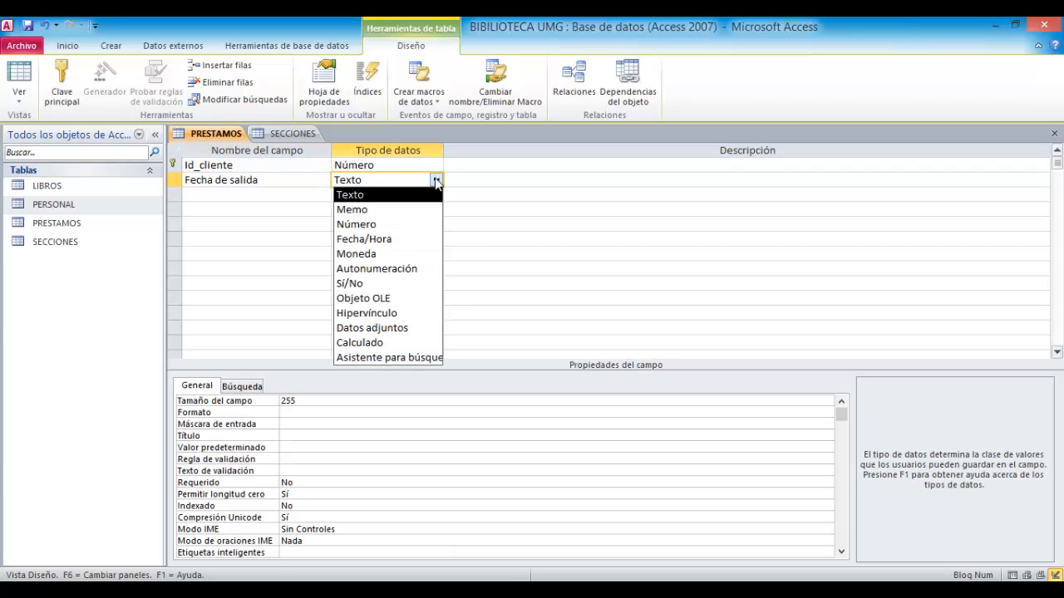
{"action": "left_click", "coordinate": [413, 243]}
- Add a Fecha de devolucion field with the Fecha/Hora data type
{"action": "left_click", "coordinate": [296, 197]}
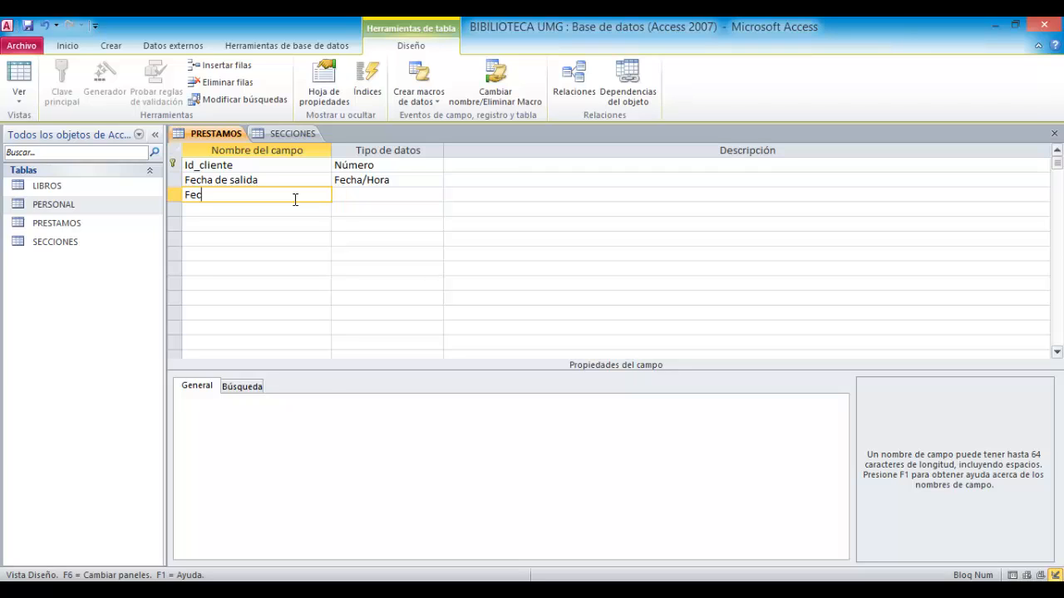
{"action": "type", "text": "Fecha de devolucion"}
{"action": "left_click", "coordinate": [398, 197]}
{"action": "left_click", "coordinate": [435, 194]}
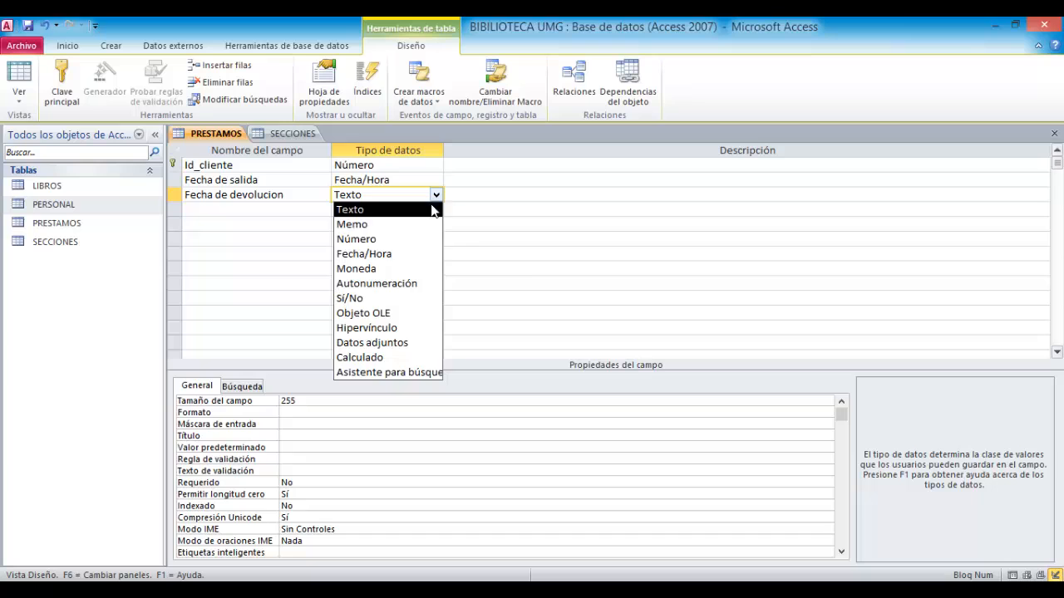
{"action": "left_click", "coordinate": [390, 254]}
- Add a Retraso field with the Sí/No data type
{"action": "left_click", "coordinate": [270, 208]}
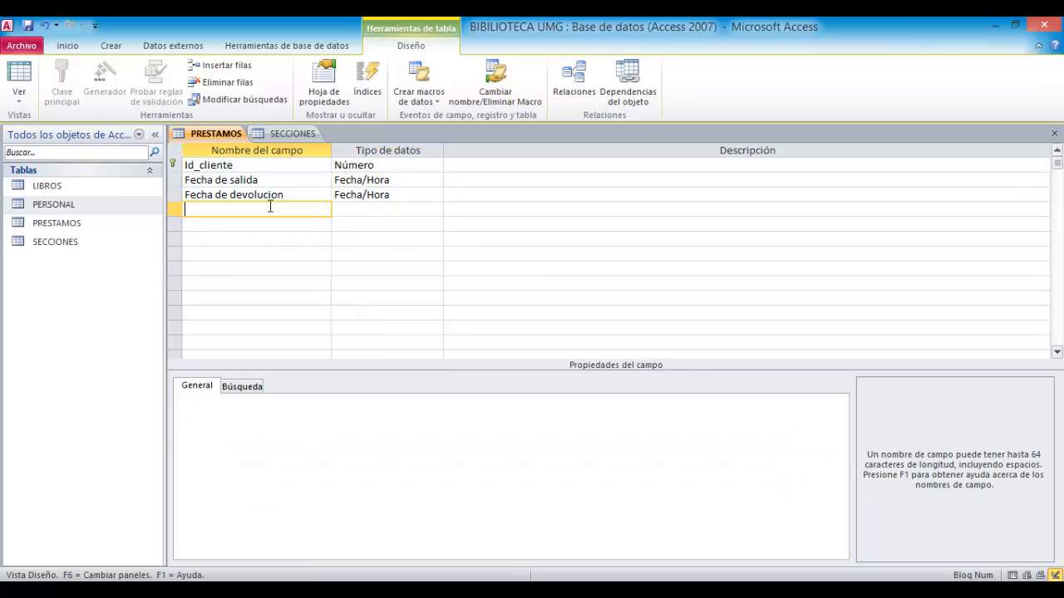
{"action": "type", "text": "Retraso"}
{"action": "left_click", "coordinate": [376, 212]}
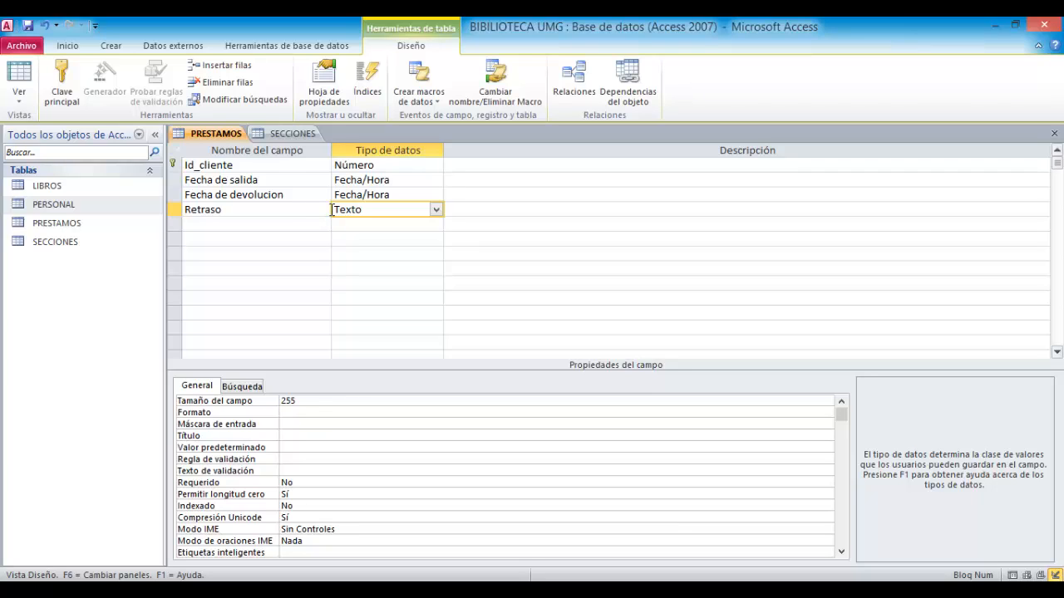
{"action": "left_click", "coordinate": [436, 211]}
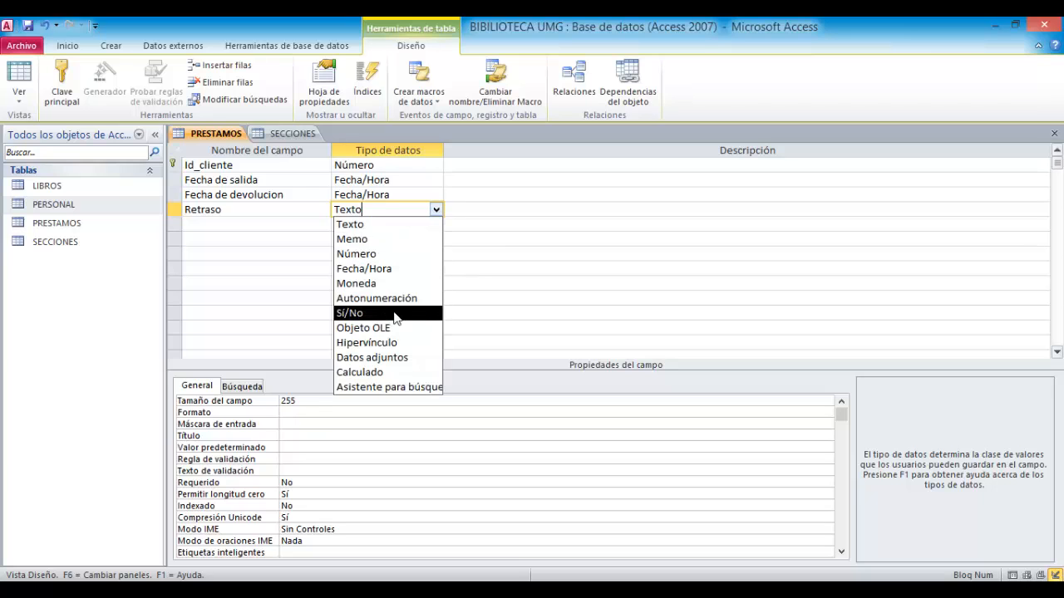
{"action": "left_click", "coordinate": [395, 316]}
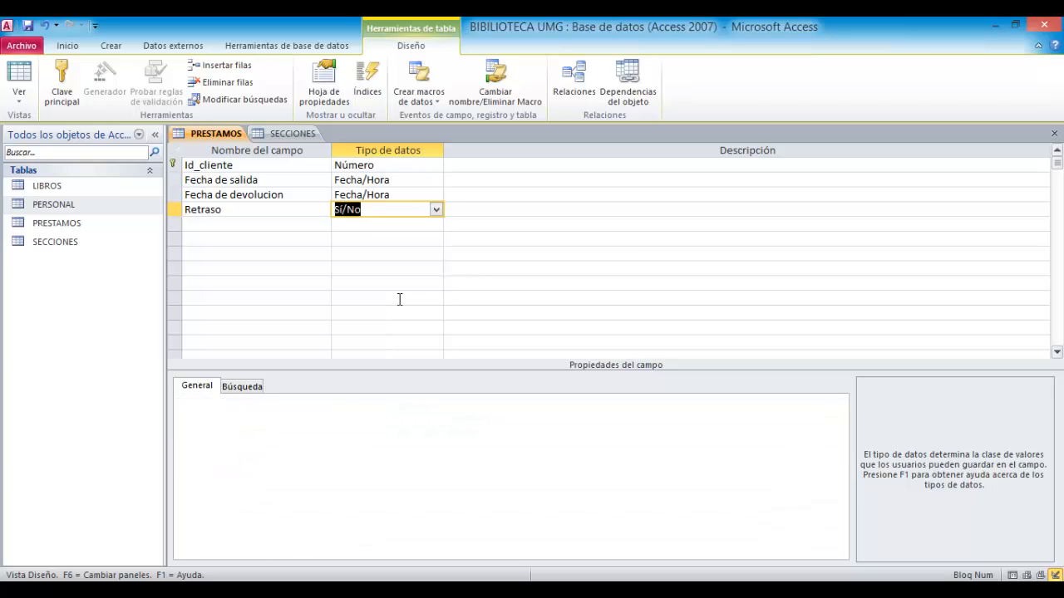
- Add a Dias de Retraso field with the Número data type
{"action": "left_click", "coordinate": [279, 225]}
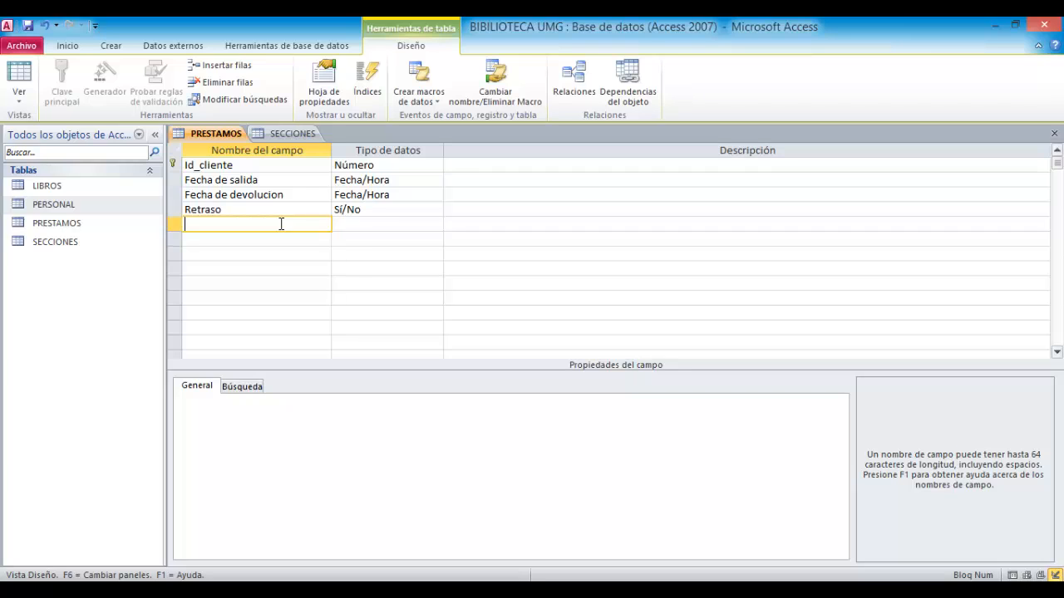
{"action": "type", "text": "Dias de Retraso"}
{"action": "left_click", "coordinate": [348, 225]}
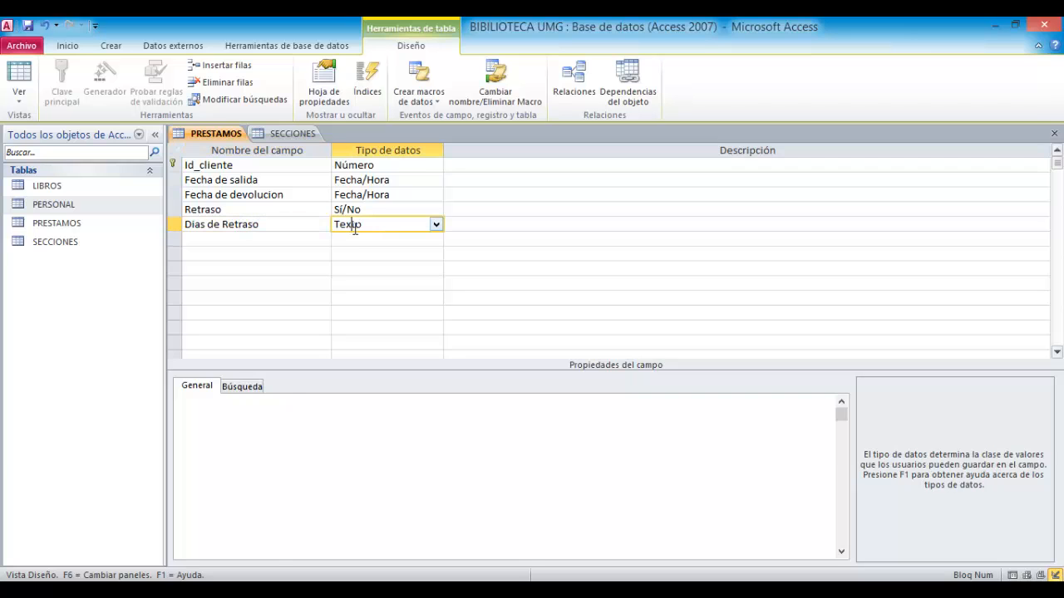
{"action": "left_click", "coordinate": [436, 224]}
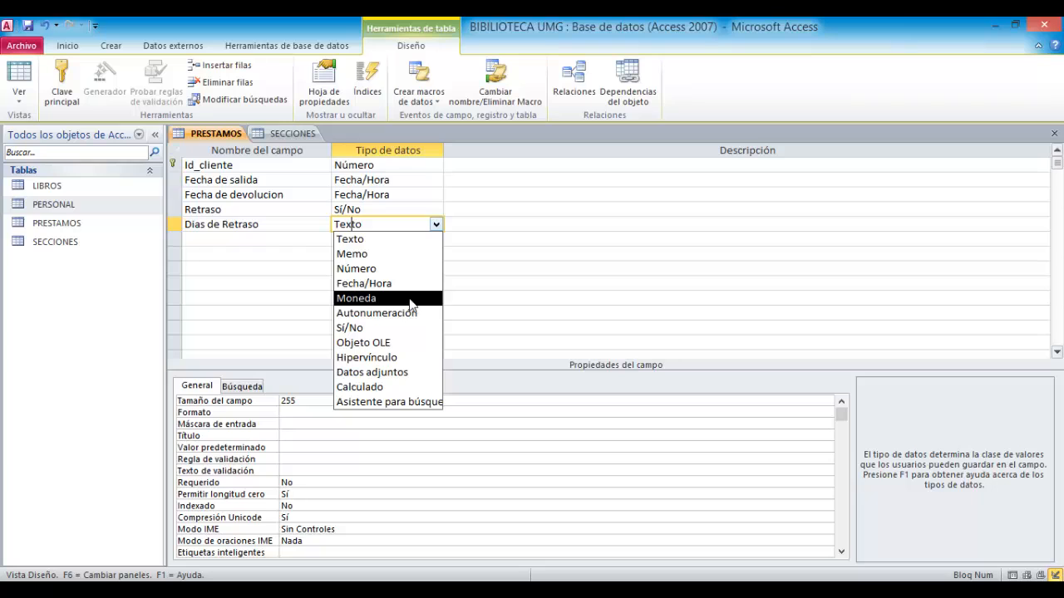
{"action": "left_click", "coordinate": [406, 270]}
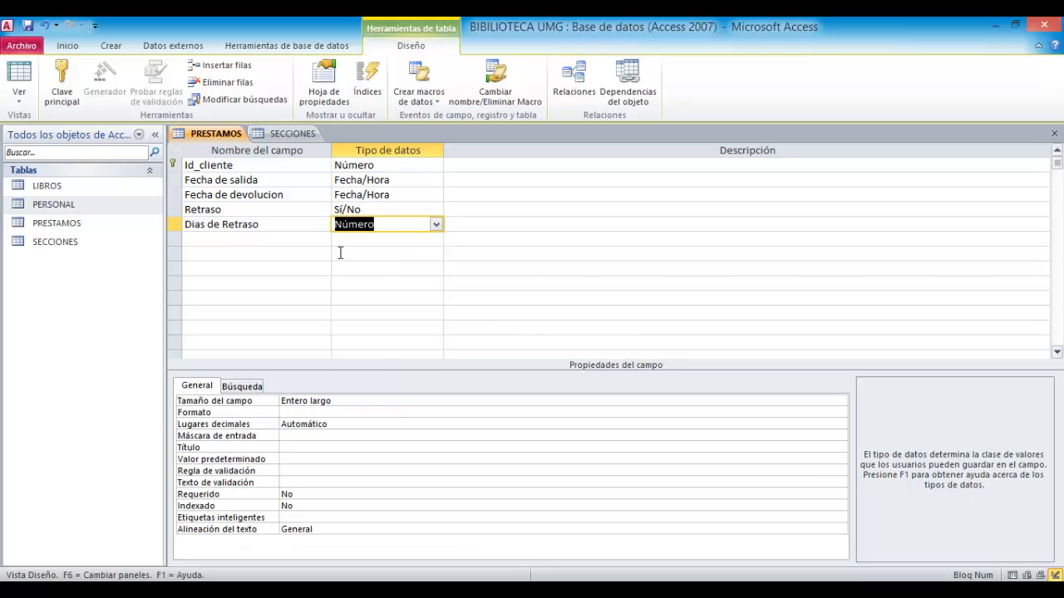
- Close the PRESTAMOS table design, saving the changes
{"action": "left_click", "coordinate": [308, 240]}
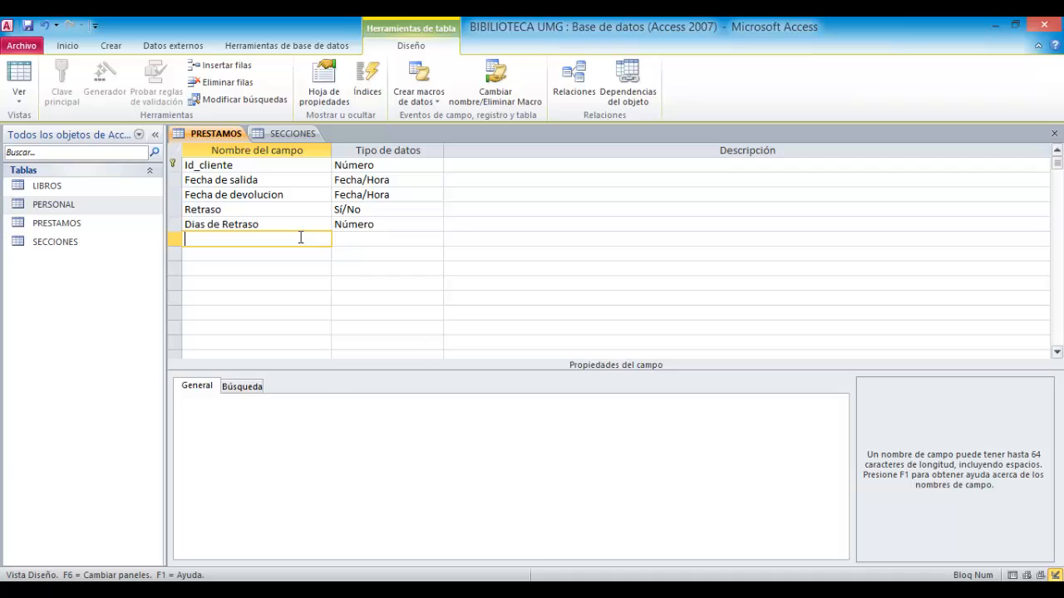
{"action": "left_click", "coordinate": [1054, 134]}
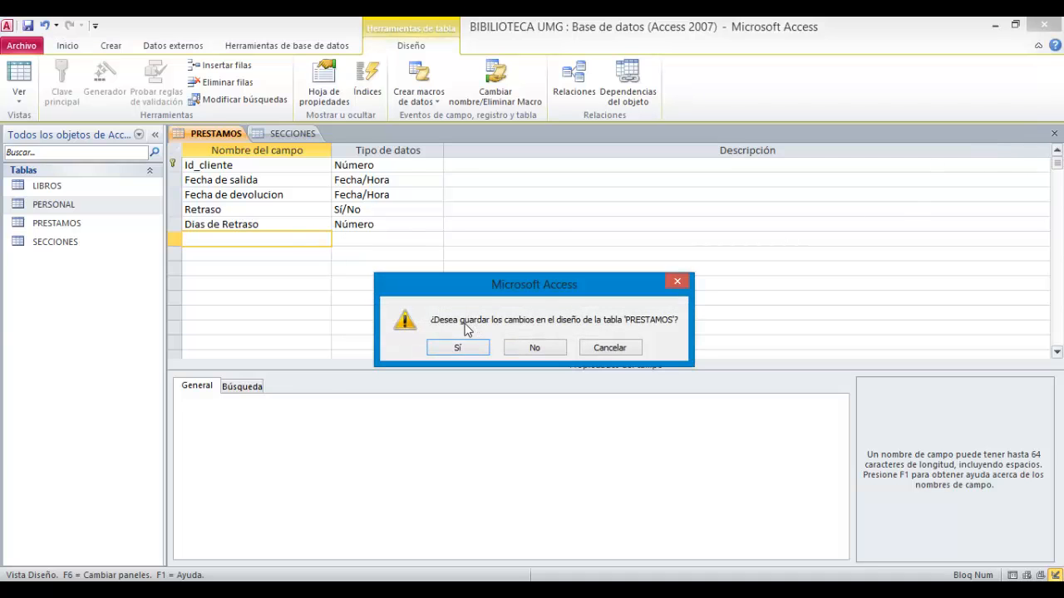
{"action": "left_click", "coordinate": [464, 348]}
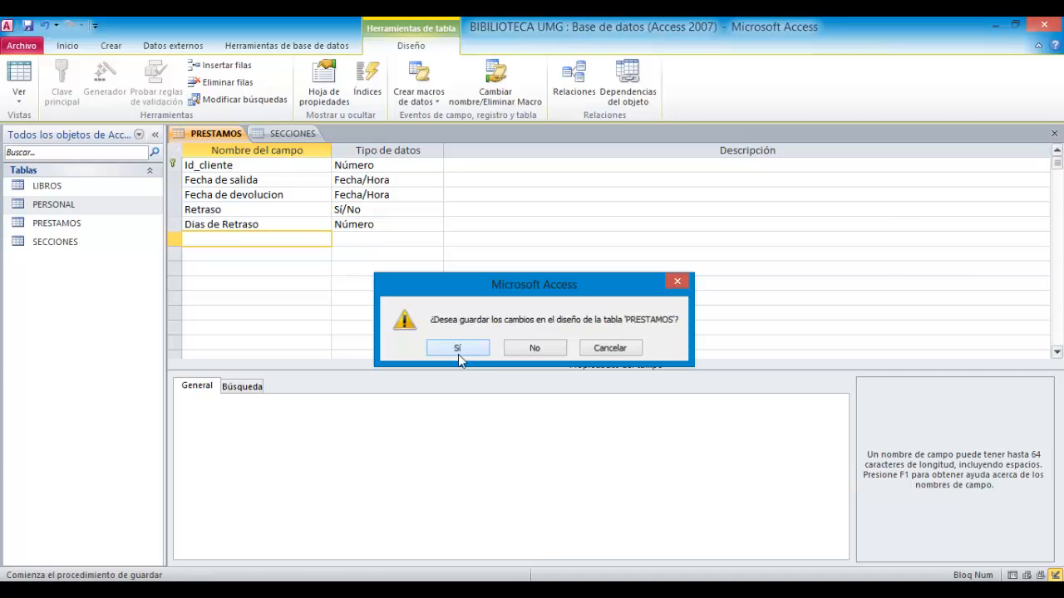
- Open the SECCIONES table in Design view and rename its Id field to Id_secciones
{"action": "left_click", "coordinate": [23, 99]}
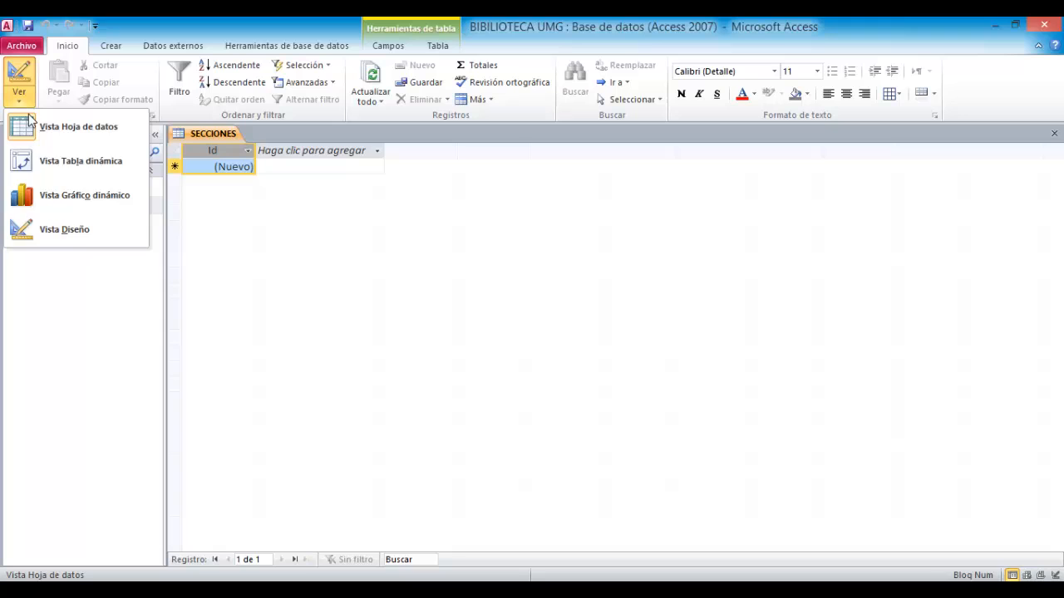
{"action": "left_click", "coordinate": [51, 231]}
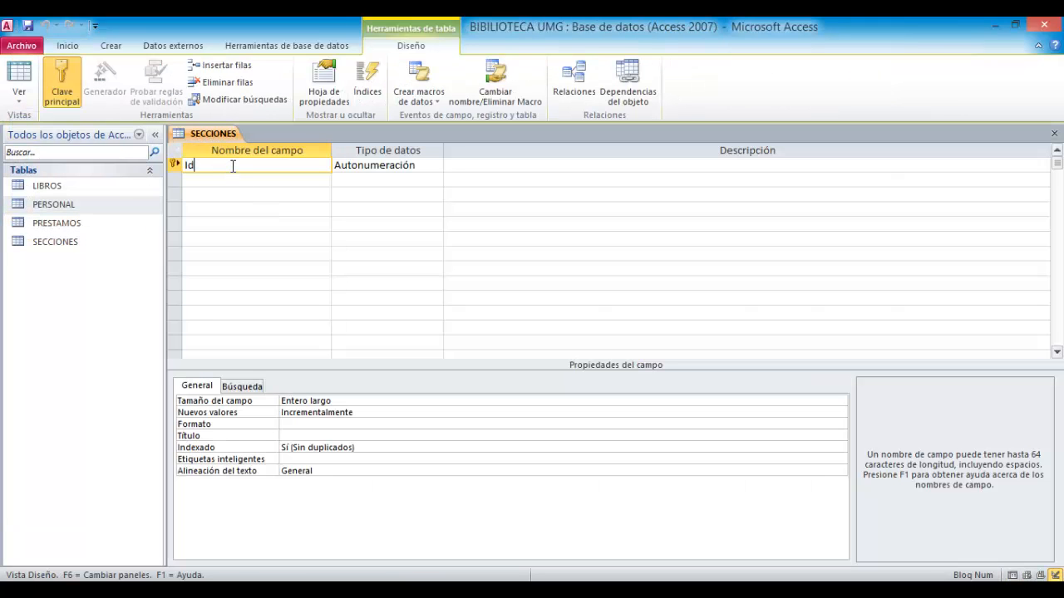
{"action": "type", "text": "secciones"}
{"action": "key", "text": "Tab"}
- Add a Secciones field with the default Texto data type
{"action": "left_click", "coordinate": [237, 190]}
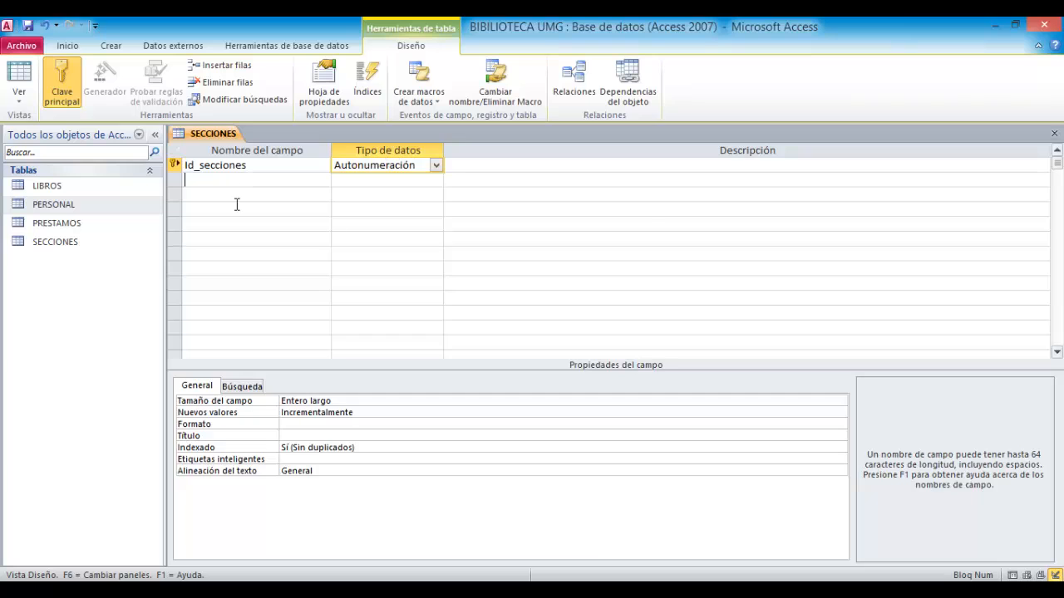
{"action": "type", "text": "Seccio"}
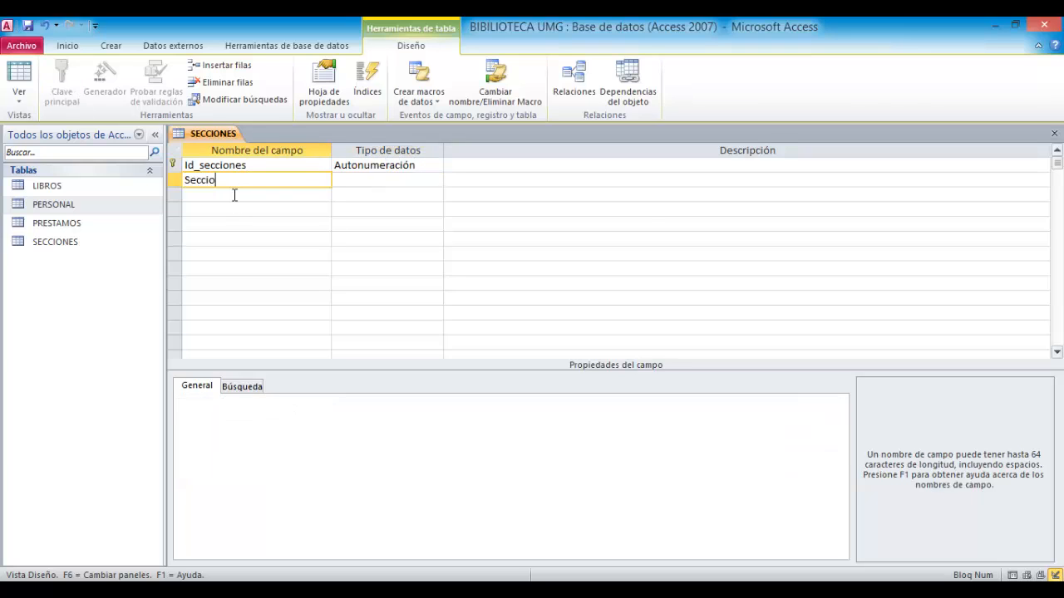
{"action": "type", "text": "nes"}
{"action": "key", "text": "Tab"}
- Change the Id_secciones field's data type to Número
{"action": "left_click", "coordinate": [377, 166]}
{"action": "left_click", "coordinate": [436, 165]}
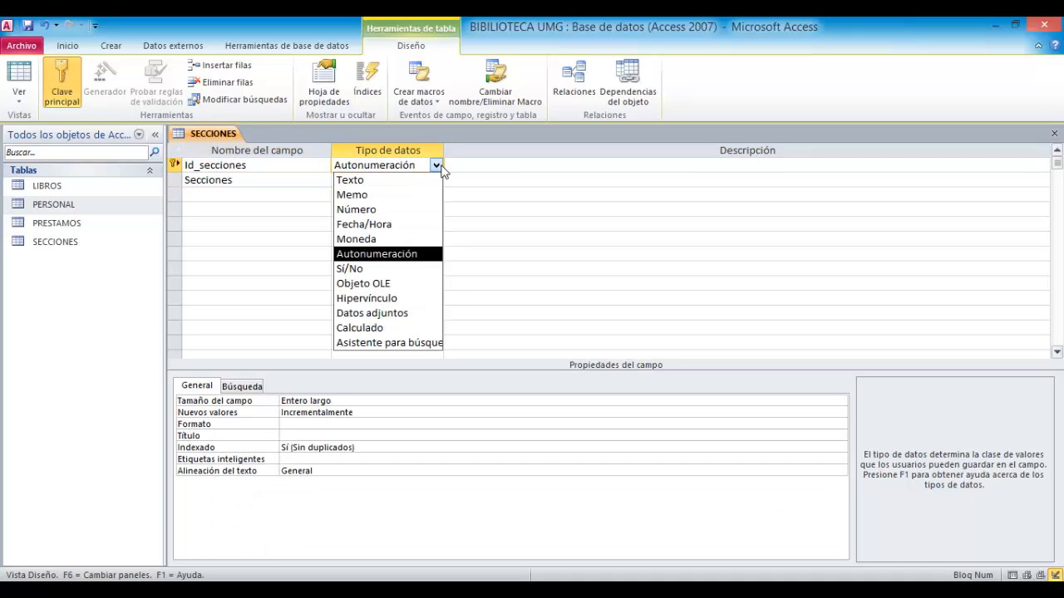
{"action": "left_click", "coordinate": [381, 210]}
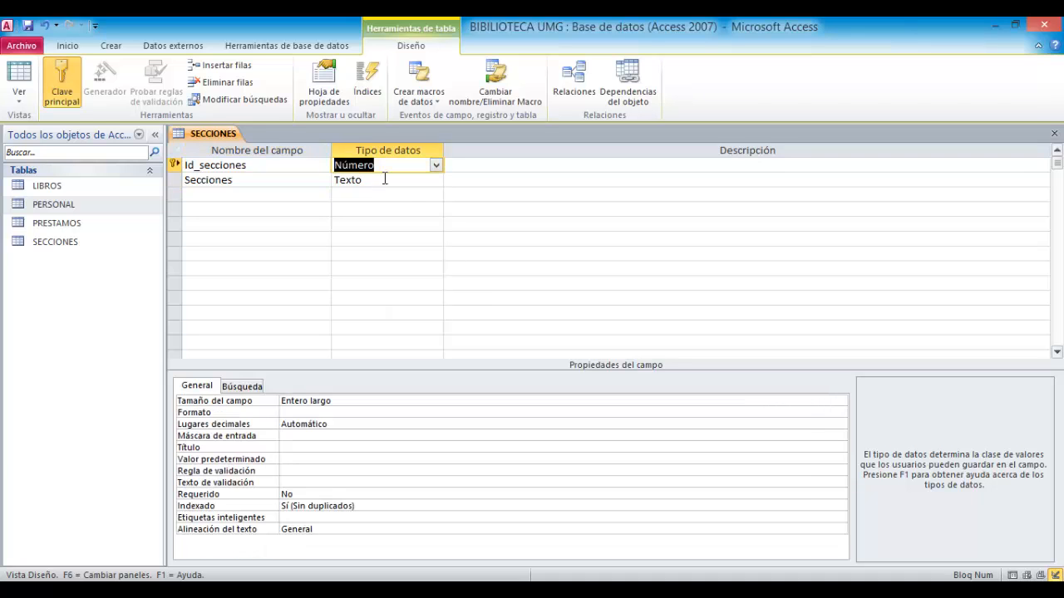
- Close the SECCIONES table design, saving the changes
{"action": "left_click", "coordinate": [385, 179]}
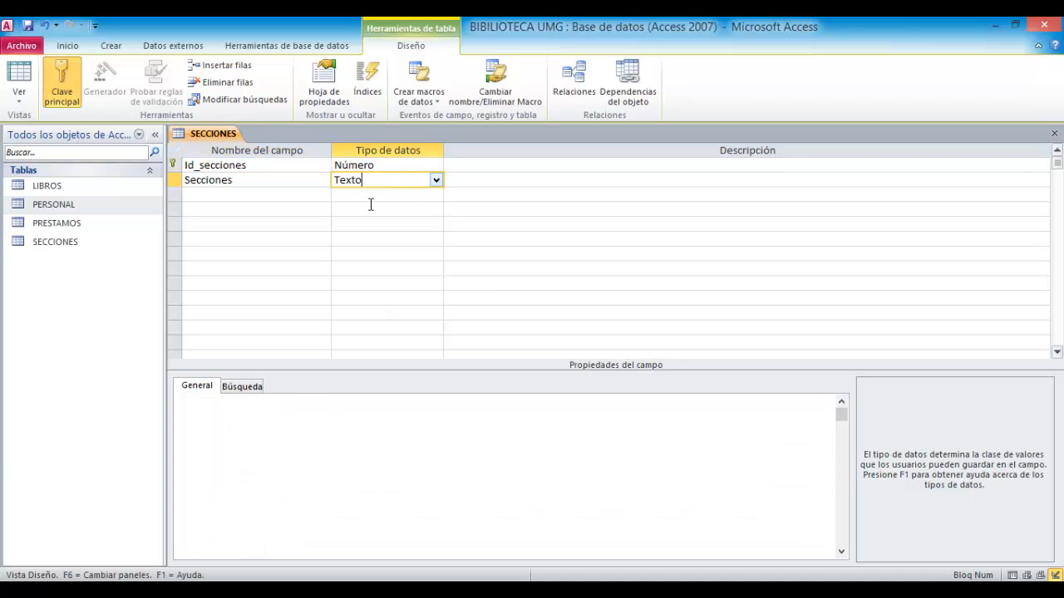
{"action": "left_click", "coordinate": [1053, 134]}
{"action": "left_click", "coordinate": [473, 347]}
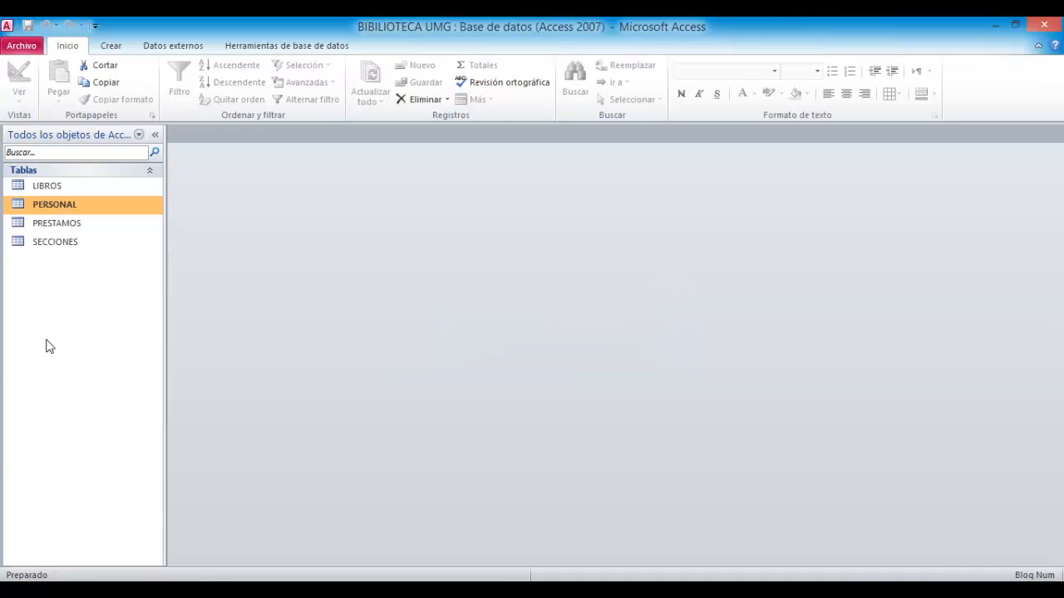
- Open the LIBROS table and autofit the widths of its truncated column headers to show the full field names
{"action": "double_click", "coordinate": [66, 184]}
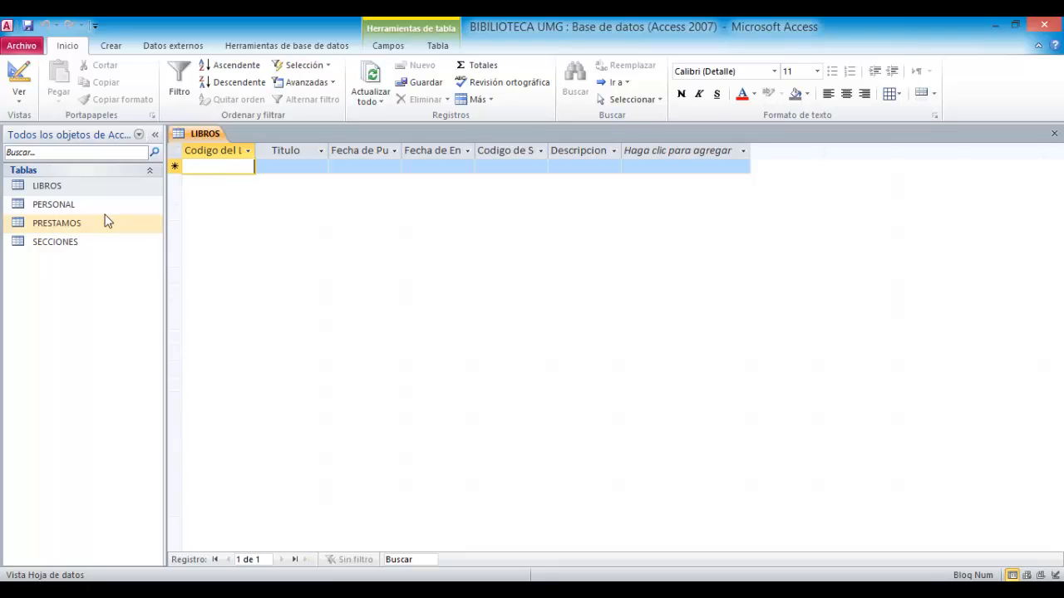
{"action": "double_click", "coordinate": [256, 150]}
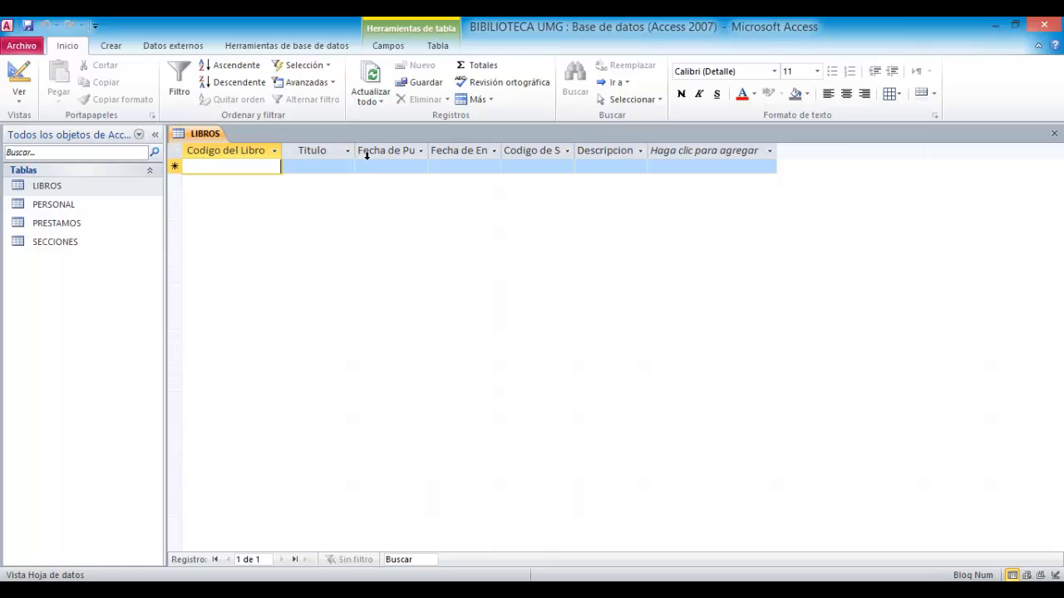
{"action": "double_click", "coordinate": [427, 151]}
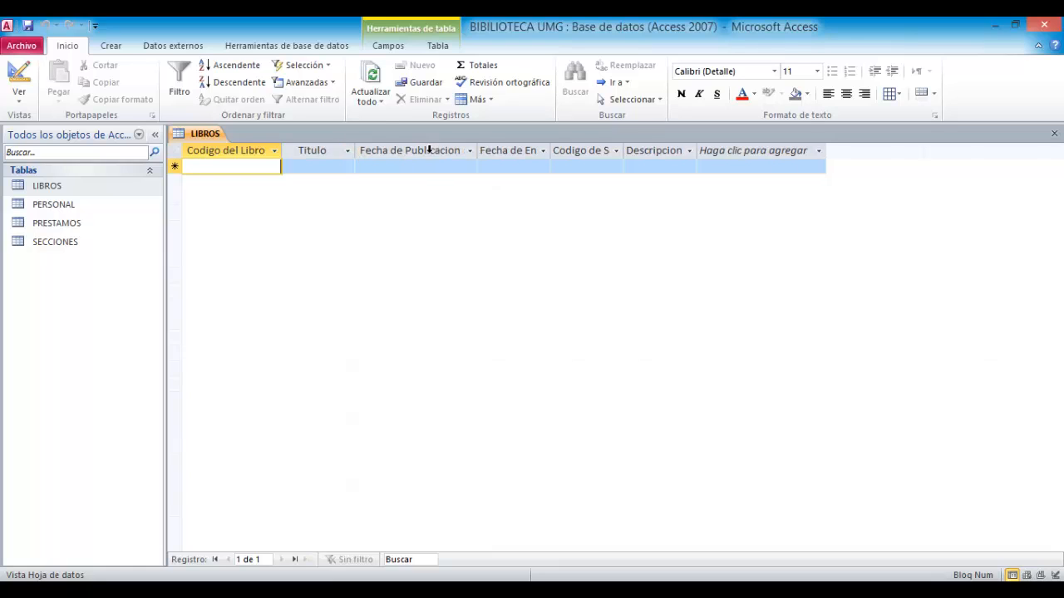
{"action": "double_click", "coordinate": [552, 150]}
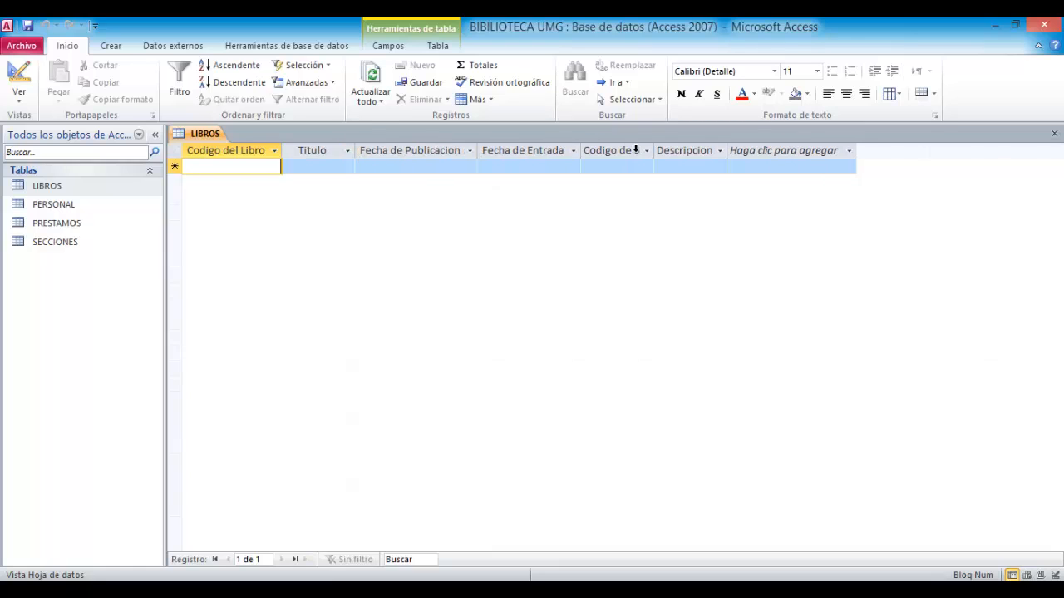
{"action": "double_click", "coordinate": [653, 149]}
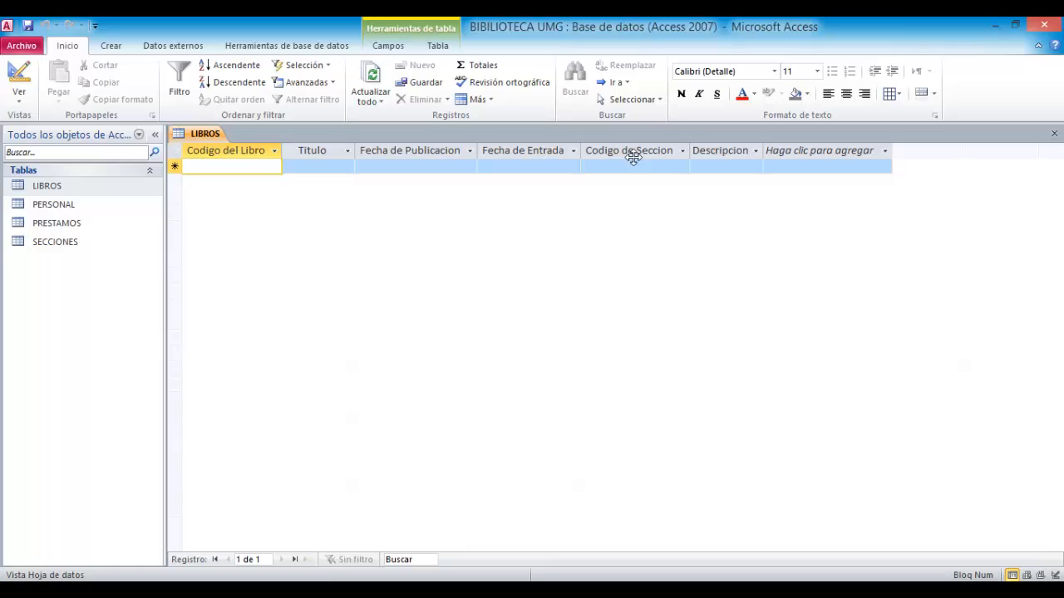
- Open the PERSONAL table and autofit the Id del empleado column to show its full name
{"action": "left_click", "coordinate": [93, 208]}
{"action": "double_click", "coordinate": [93, 208]}
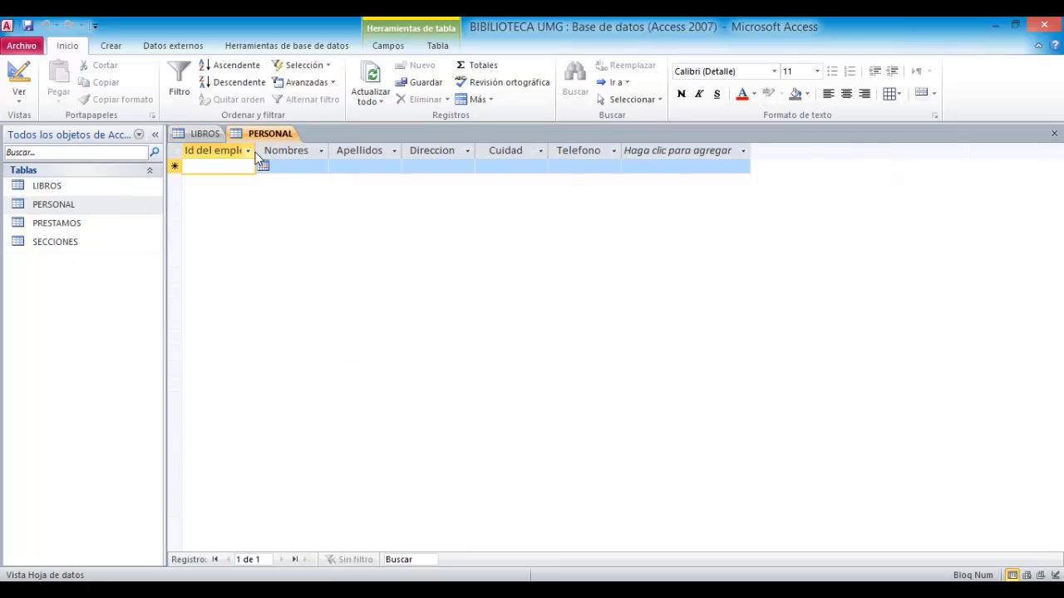
{"action": "double_click", "coordinate": [353, 152]}
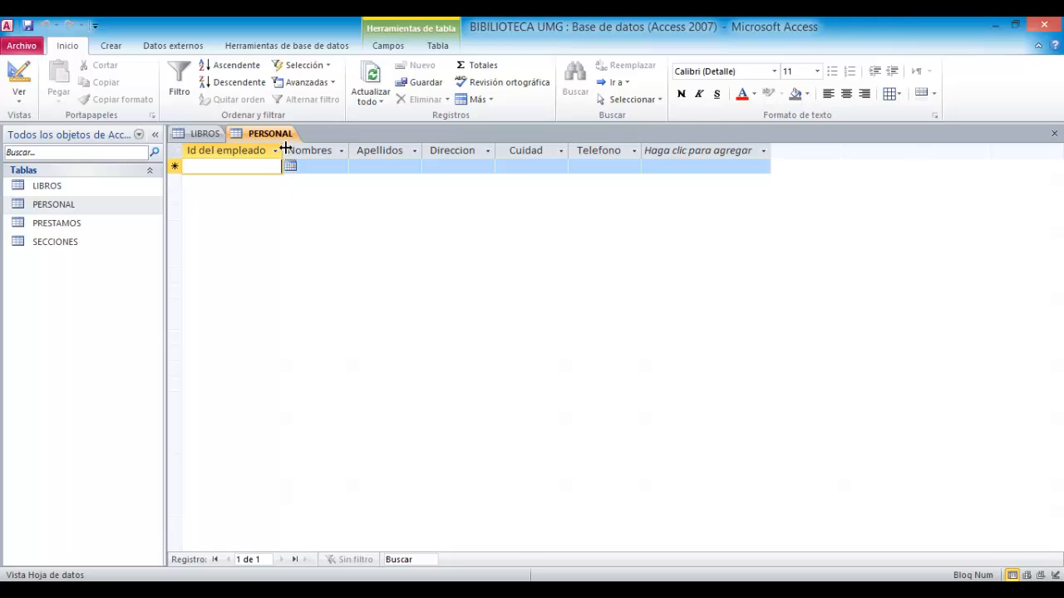
- In Design view, change the Id del empleado field's data type to Número, then close the table saving changes
{"action": "left_click", "coordinate": [19, 98]}
{"action": "left_click", "coordinate": [75, 231]}
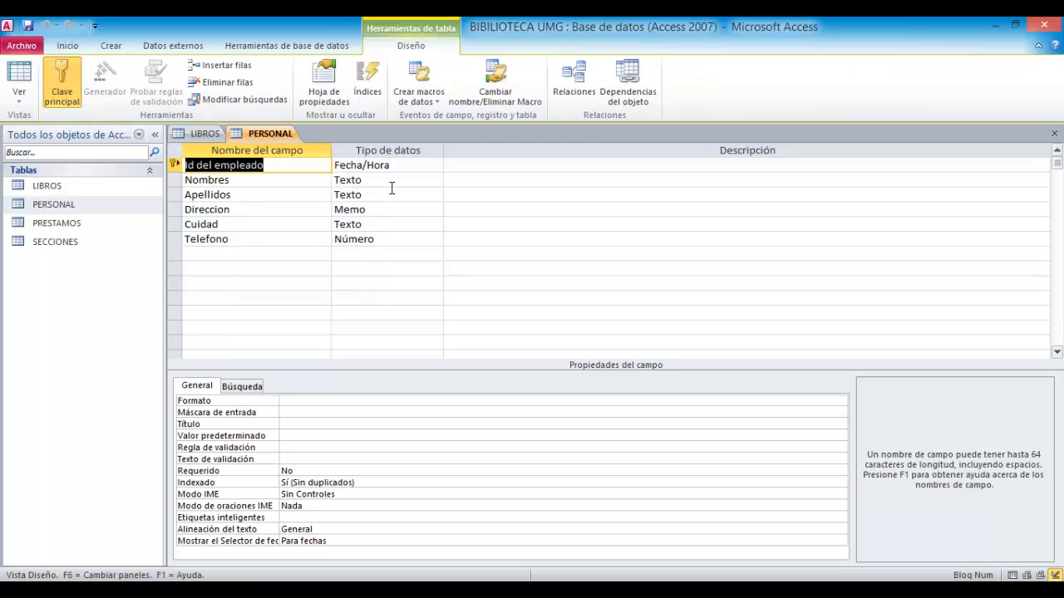
{"action": "left_click", "coordinate": [420, 165]}
{"action": "left_click", "coordinate": [436, 165]}
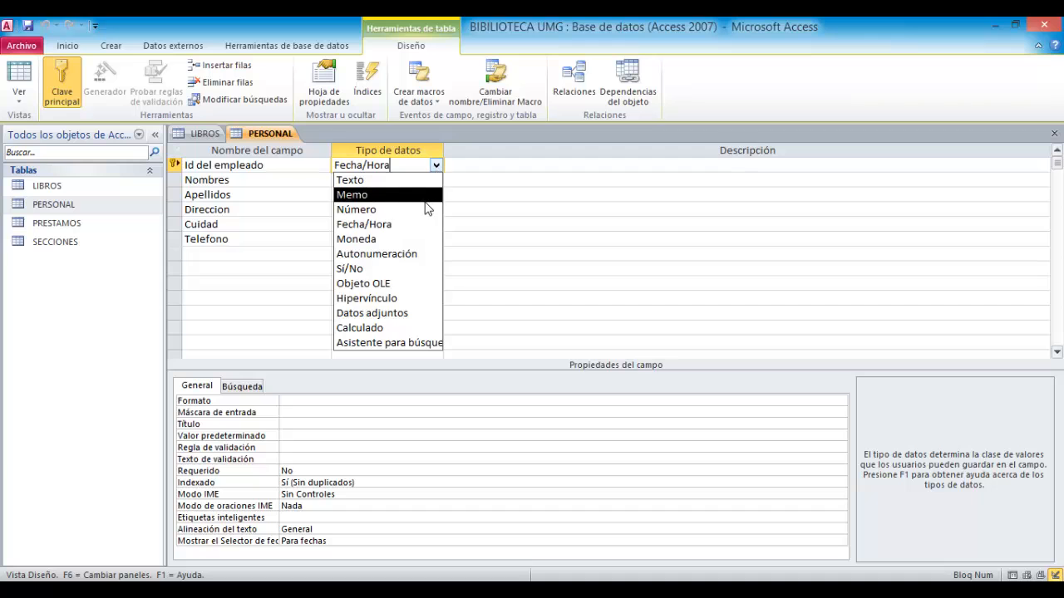
{"action": "left_click", "coordinate": [424, 210]}
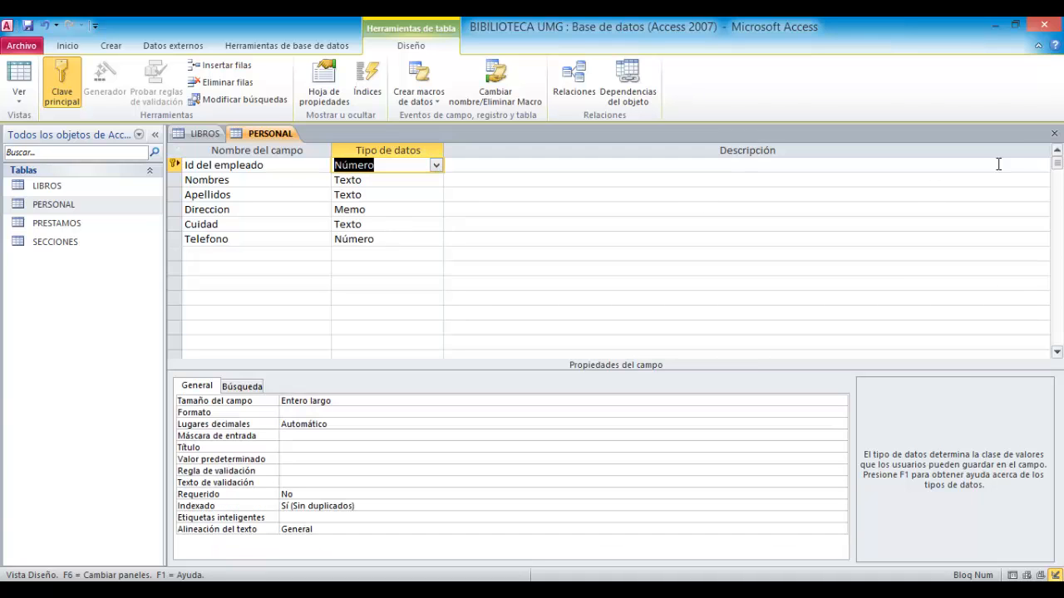
{"action": "left_click", "coordinate": [1054, 133]}
{"action": "left_click", "coordinate": [471, 348]}
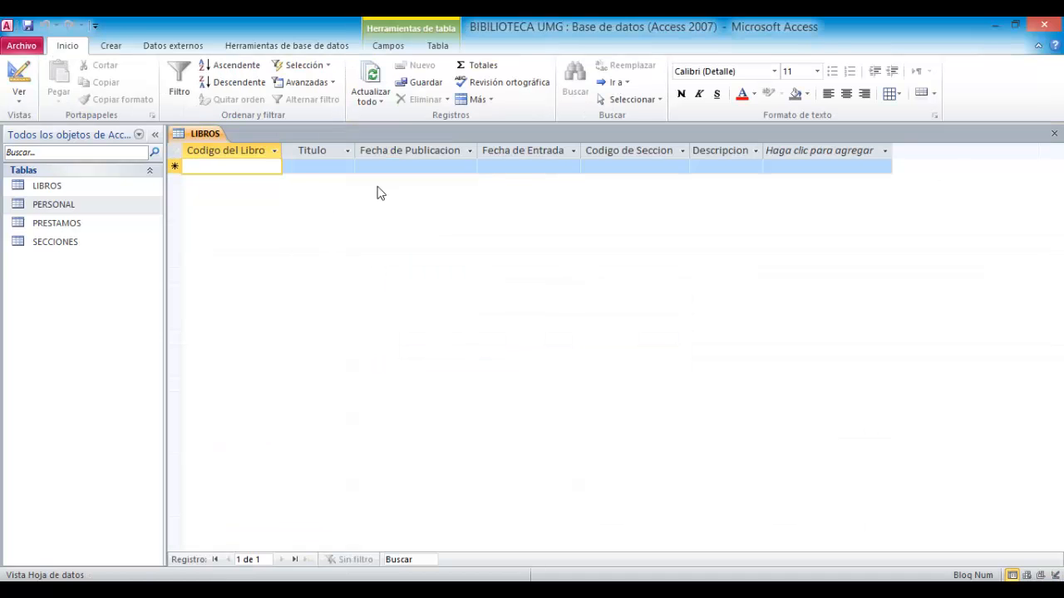
- Reopen the PERSONAL and PRESTAMOS tables and test the Retraso checkbox by ticking and unticking it
{"action": "double_click", "coordinate": [106, 205]}
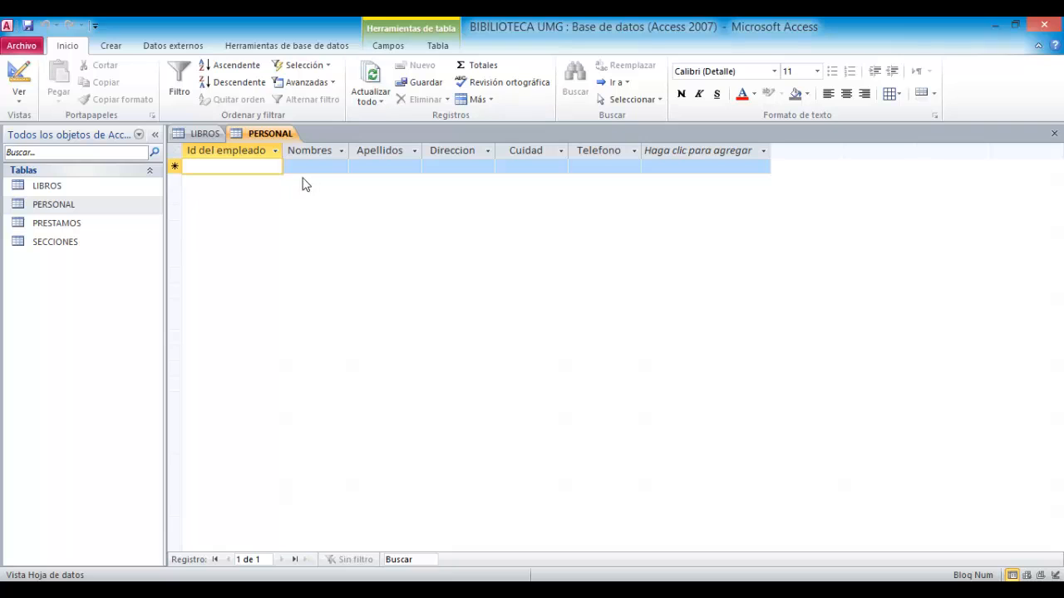
{"action": "double_click", "coordinate": [97, 226]}
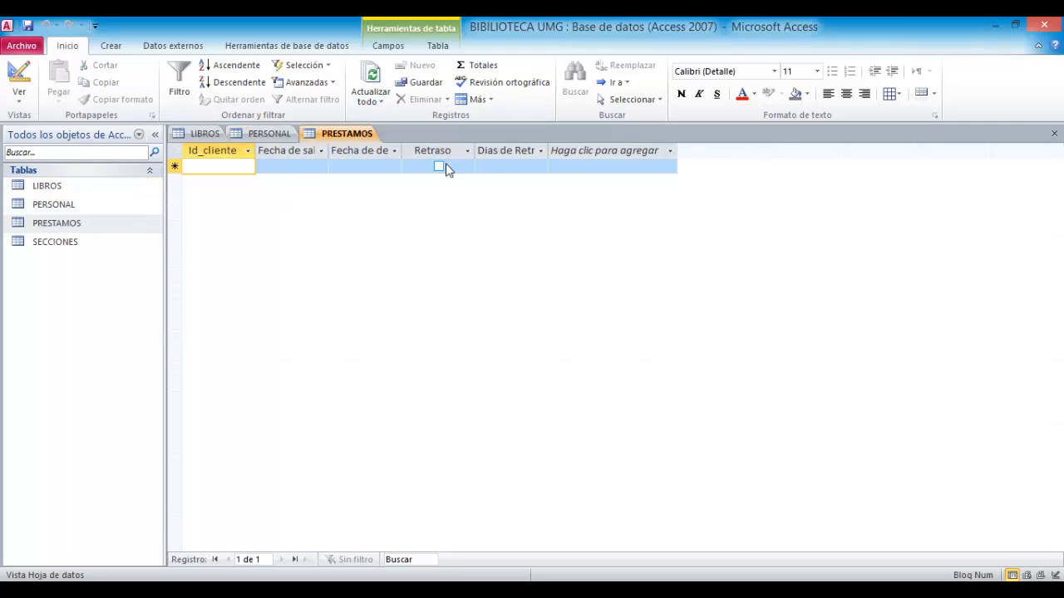
{"action": "left_click", "coordinate": [440, 166]}
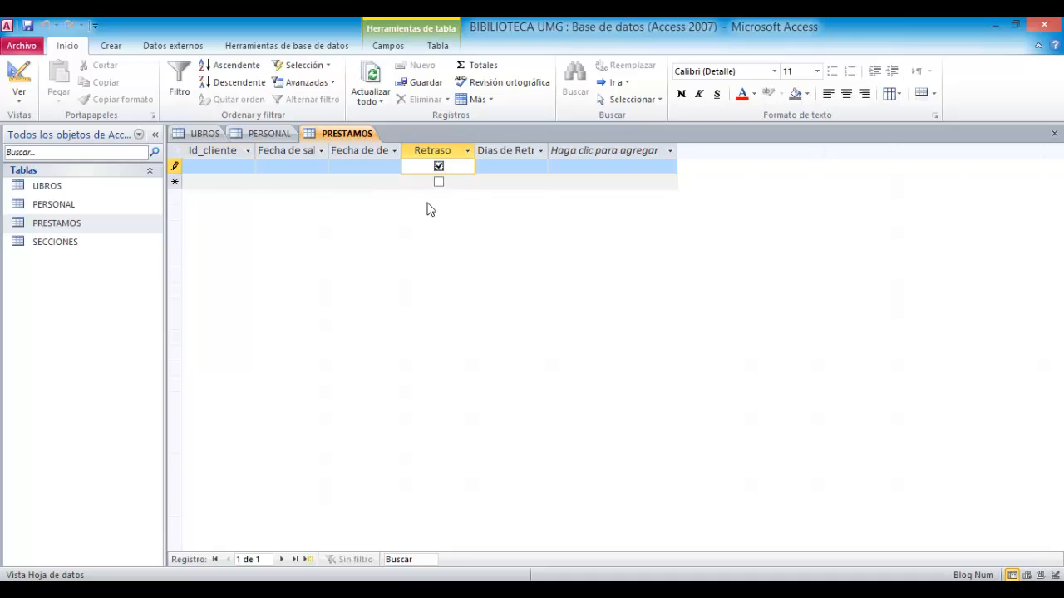
{"action": "left_click", "coordinate": [439, 170]}
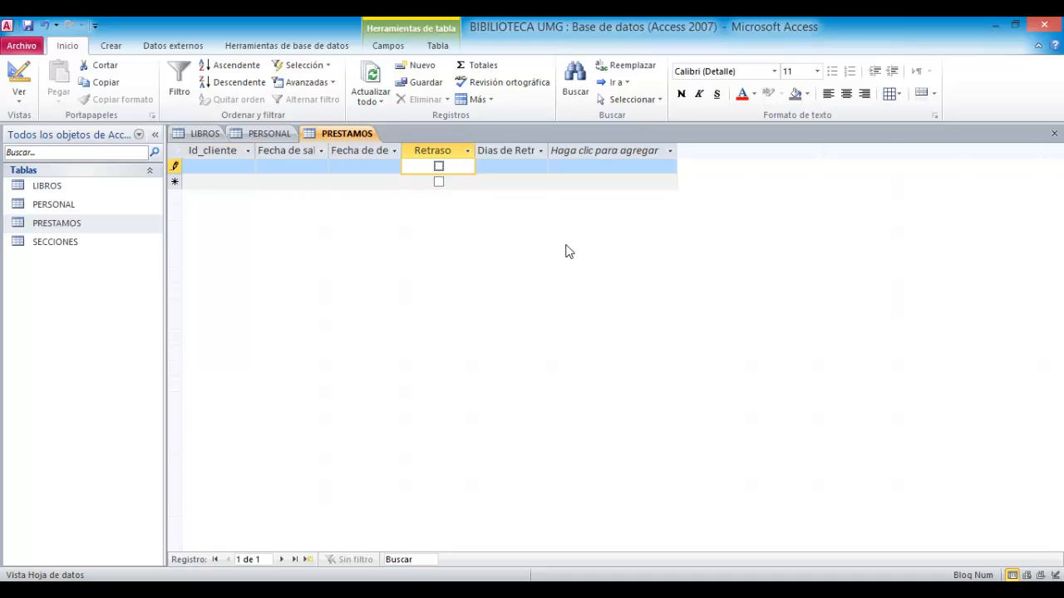
- Open the SECCIONES table and switch back through the PRESTAMOS and LIBROS tables to review them
{"action": "double_click", "coordinate": [132, 244]}
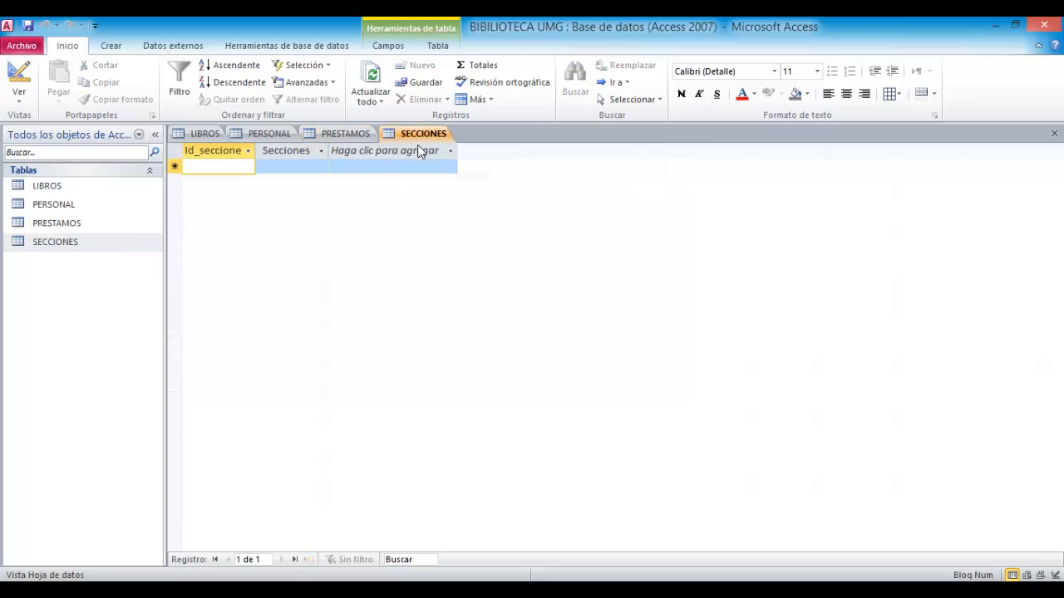
{"action": "left_click", "coordinate": [357, 150]}
{"action": "left_click", "coordinate": [355, 134]}
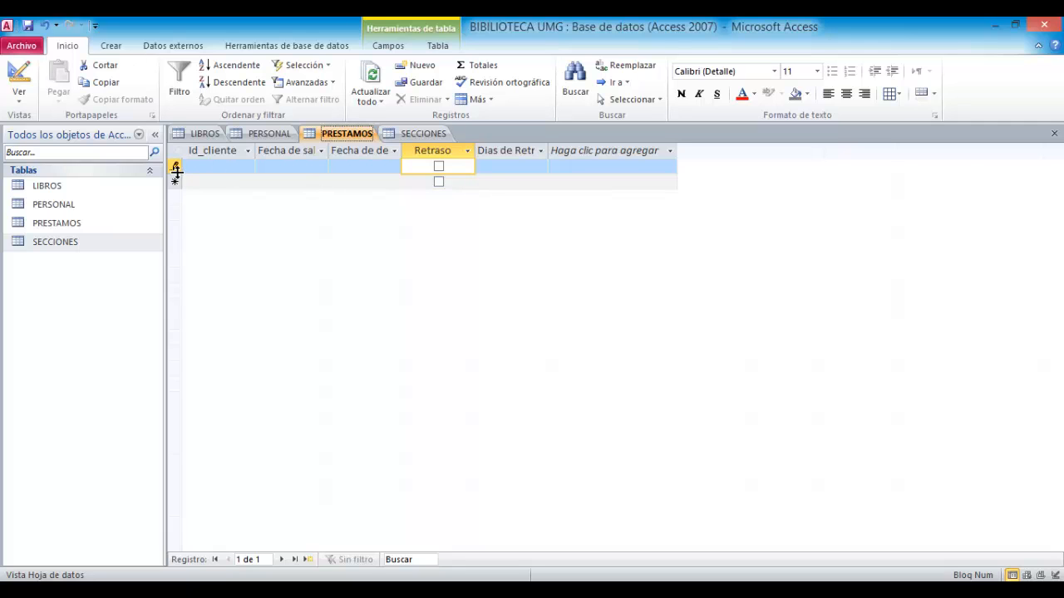
{"action": "left_click", "coordinate": [36, 189]}
{"action": "double_click", "coordinate": [37, 189]}
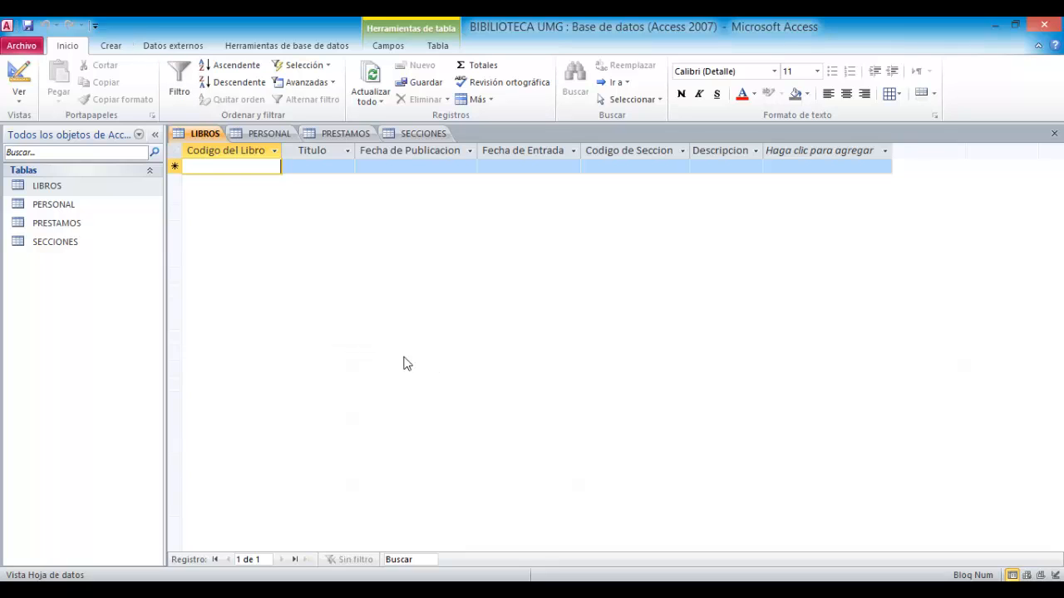
- Create a form from the LIBROS table and switch it to Design view
{"action": "left_click", "coordinate": [112, 46]}
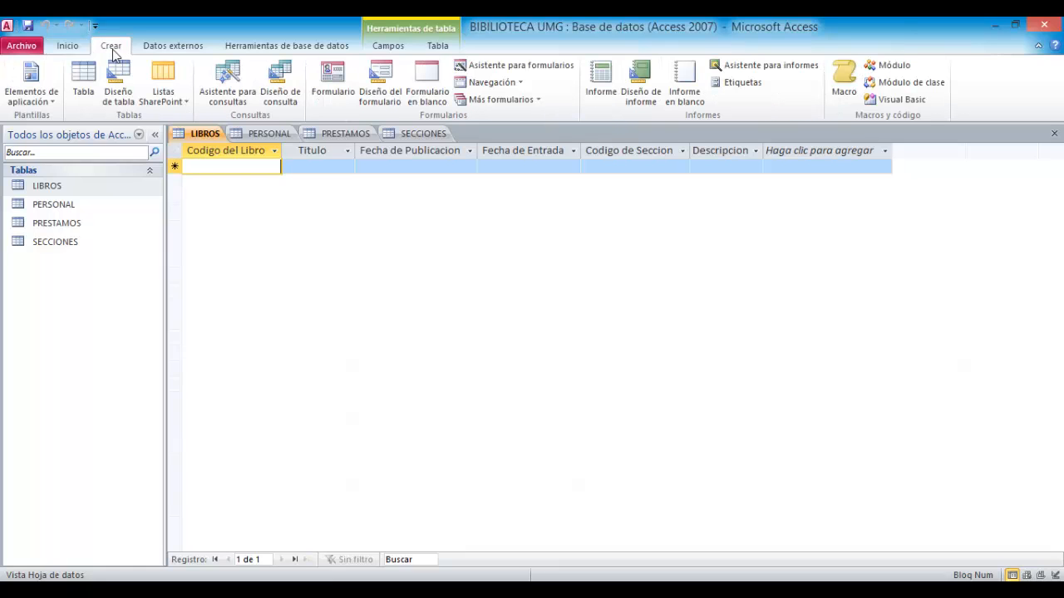
{"action": "left_click", "coordinate": [346, 75]}
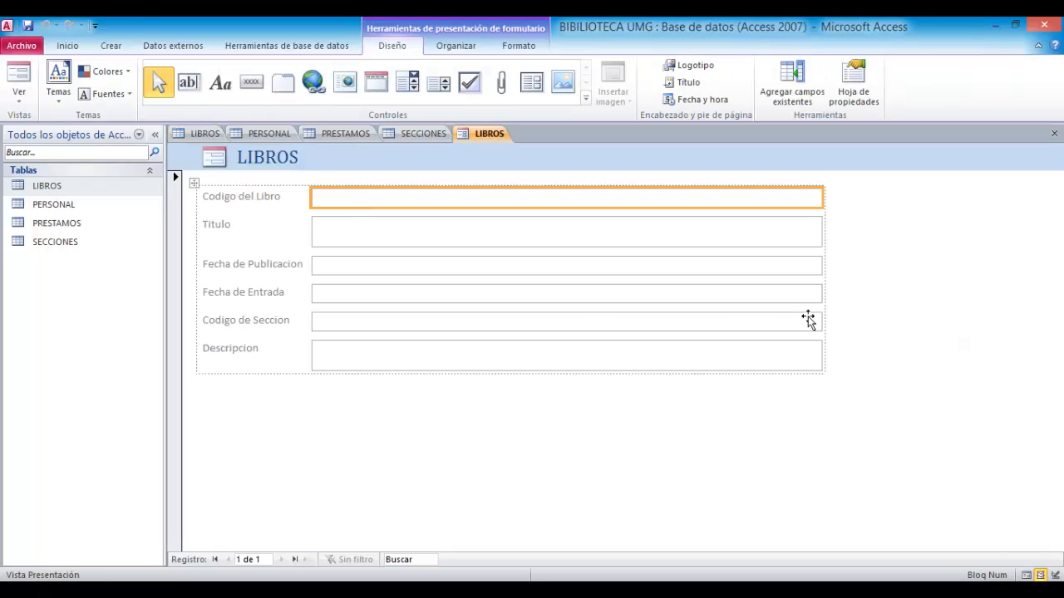
{"action": "left_click", "coordinate": [1027, 575]}
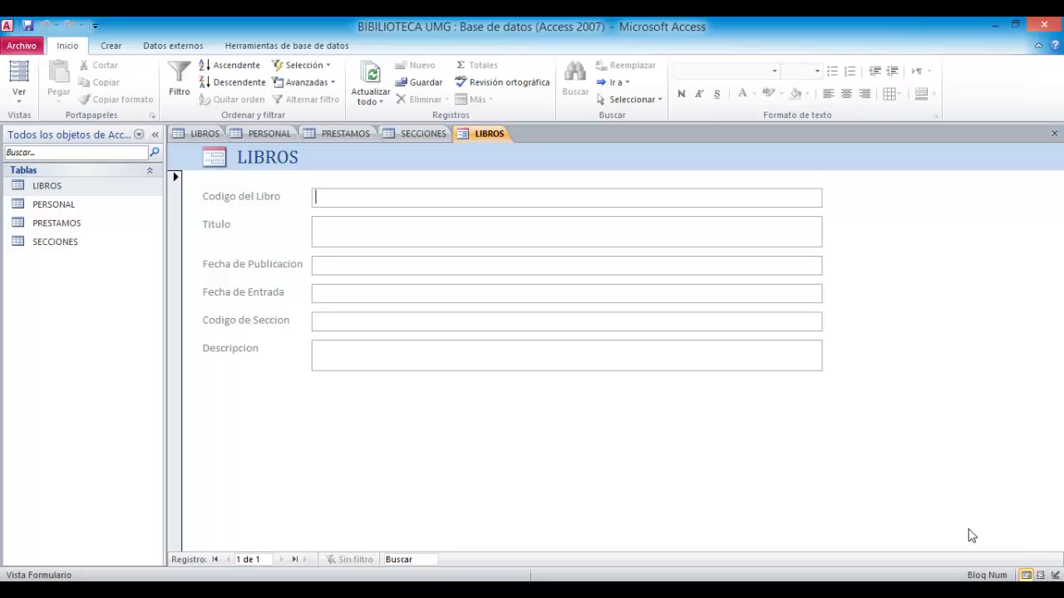
{"action": "left_click", "coordinate": [1055, 575]}
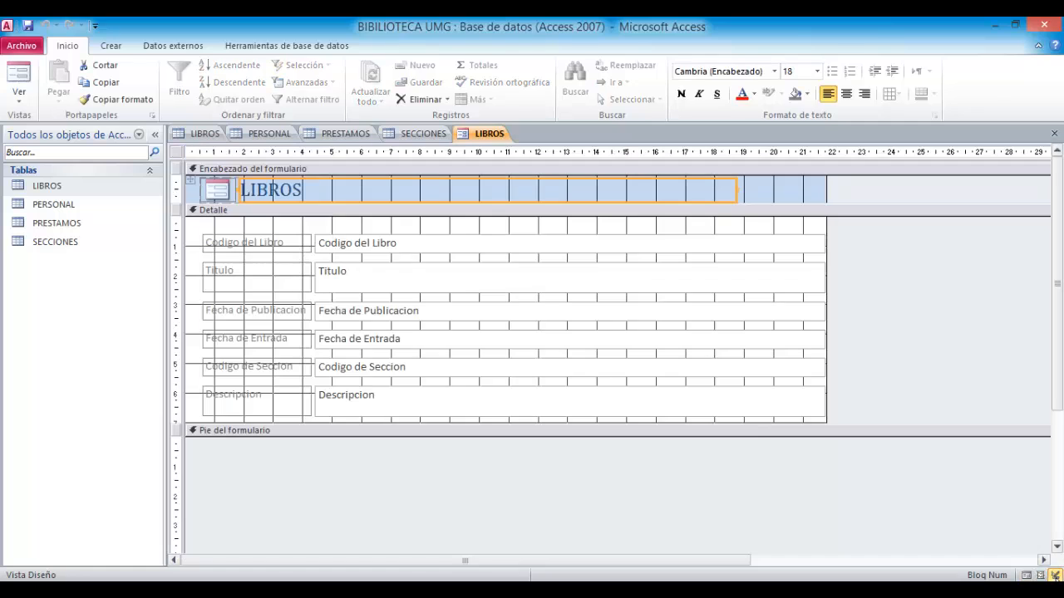
- Extend the form's Detail section downward and narrow the field text boxes to end near the 12 cm mark
{"action": "left_click_drag", "start_coordinate": [743, 425], "coordinate": [742, 462]}
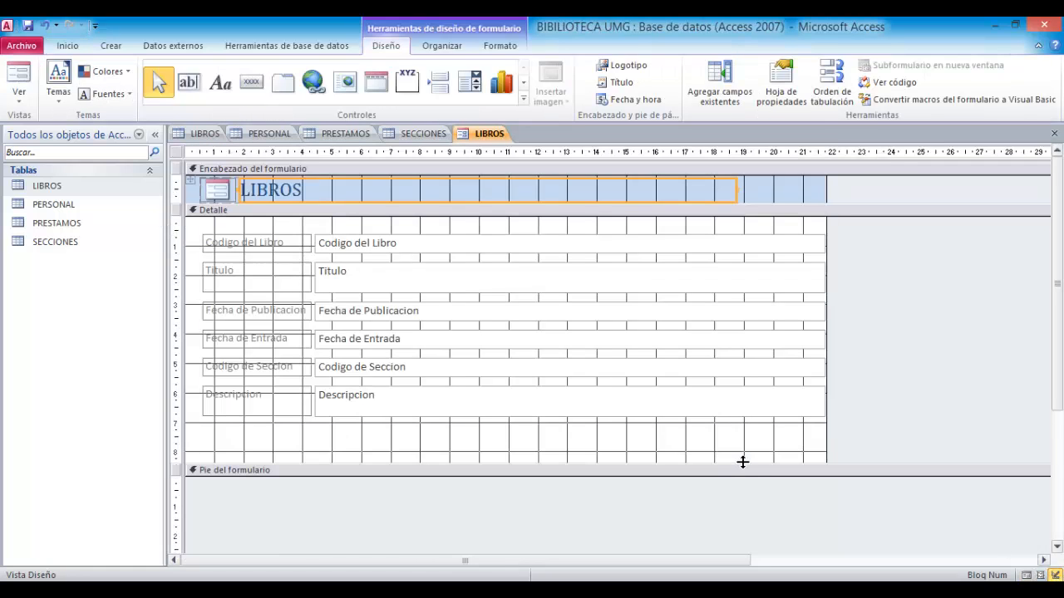
{"action": "left_click", "coordinate": [19, 95]}
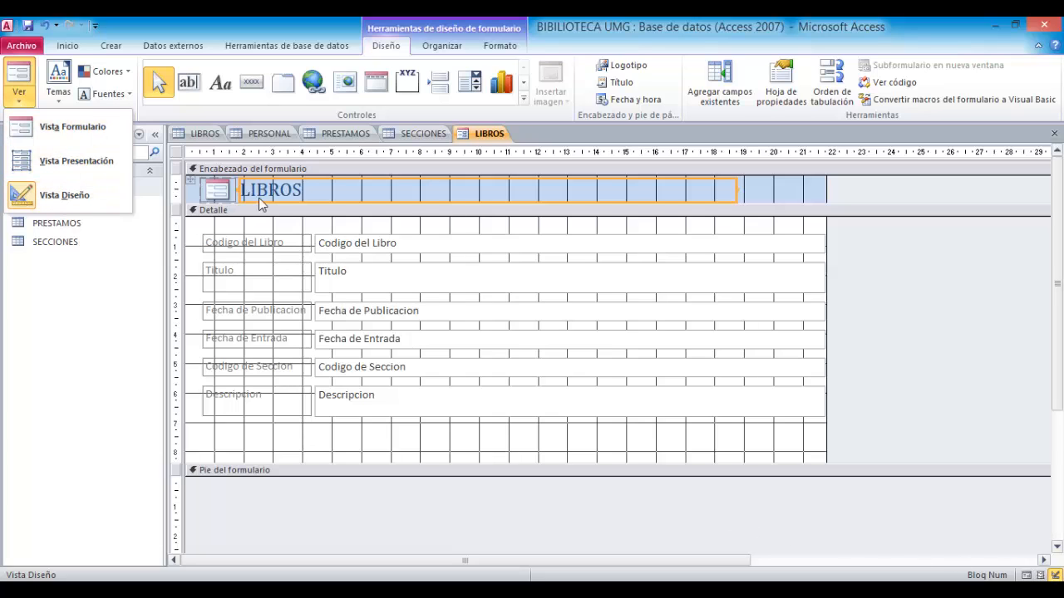
{"action": "left_click", "coordinate": [418, 271]}
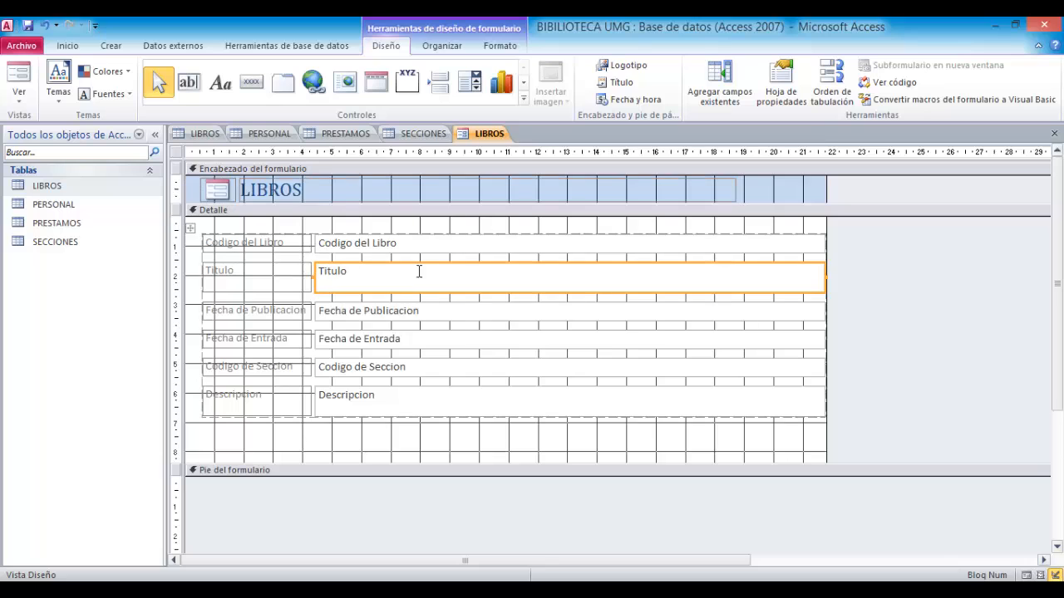
{"action": "left_click_drag", "start_coordinate": [827, 280], "coordinate": [601, 293]}
{"action": "left_click_drag", "start_coordinate": [827, 274], "coordinate": [547, 274]}
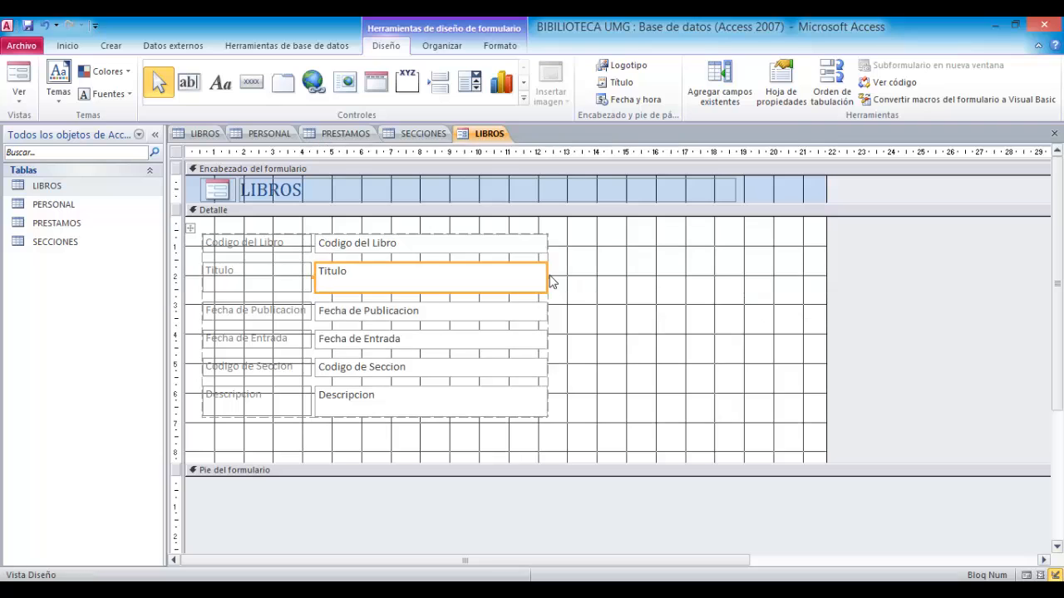
{"action": "left_click", "coordinate": [739, 296]}
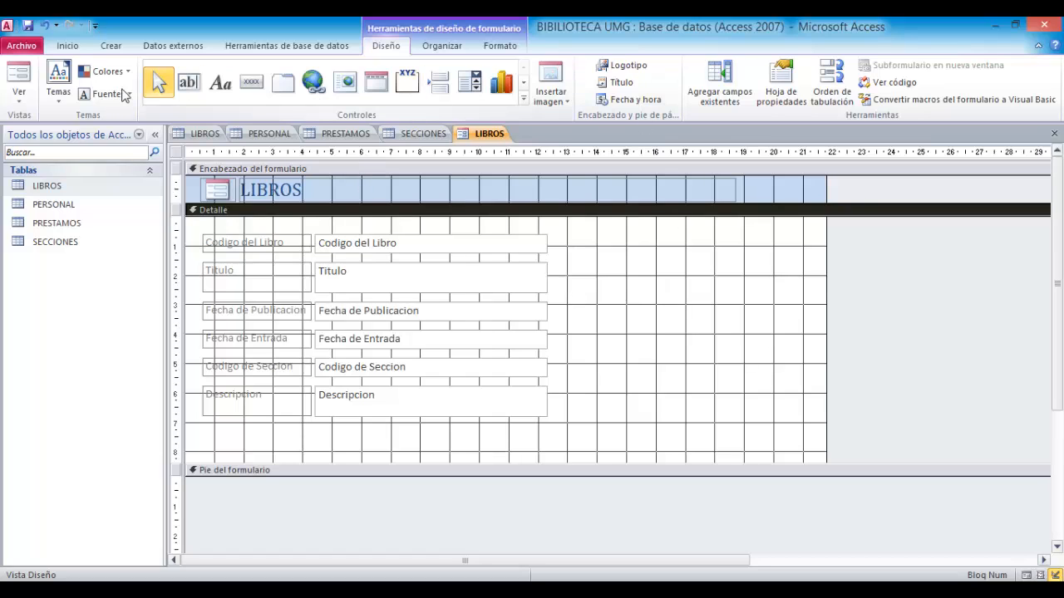
- Draw a command button beside the fields and choose the Buscar registro action under Navegación de registros
{"action": "left_click", "coordinate": [524, 98]}
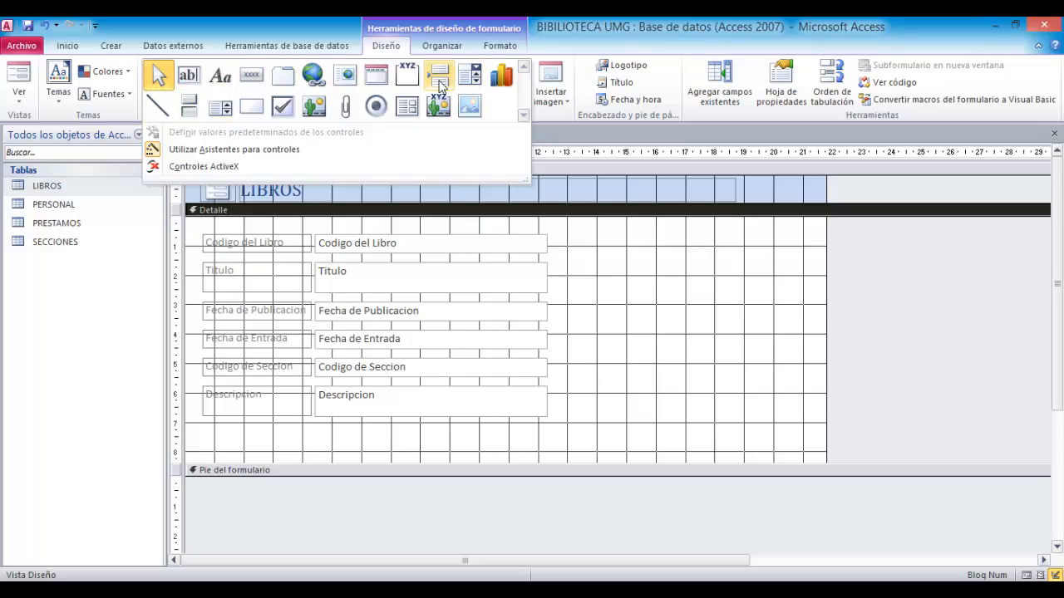
{"action": "left_click", "coordinate": [253, 78]}
{"action": "left_click_drag", "start_coordinate": [567, 255], "coordinate": [711, 273]}
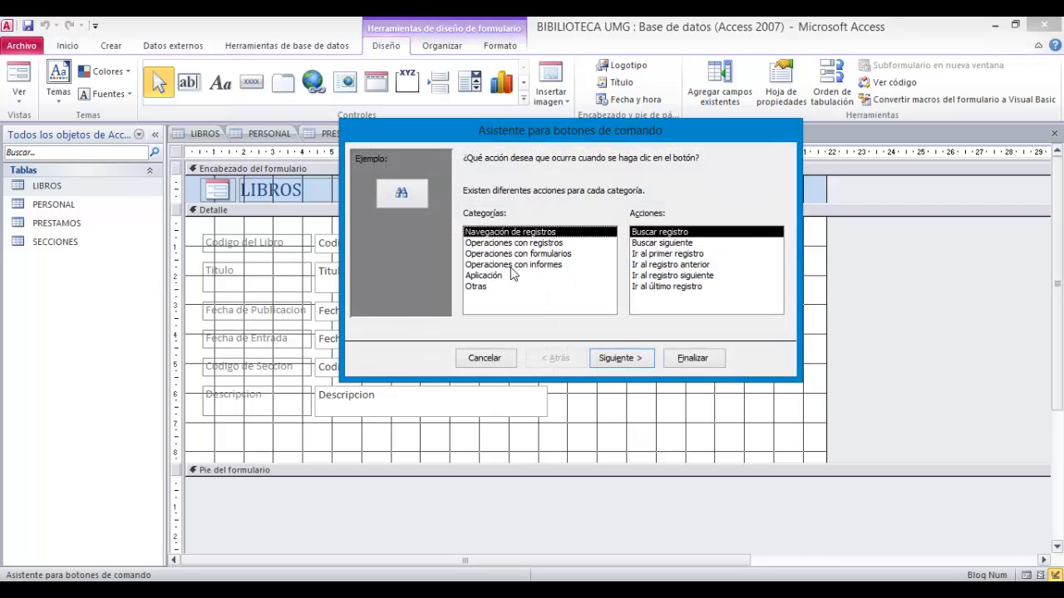
{"action": "left_click", "coordinate": [653, 234]}
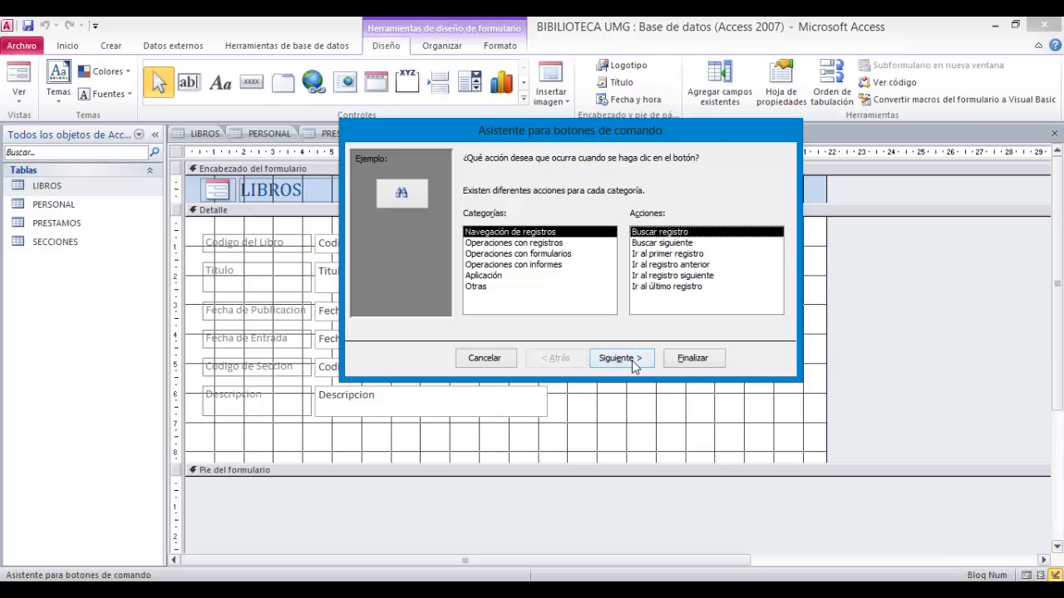
{"action": "left_click", "coordinate": [620, 358]}
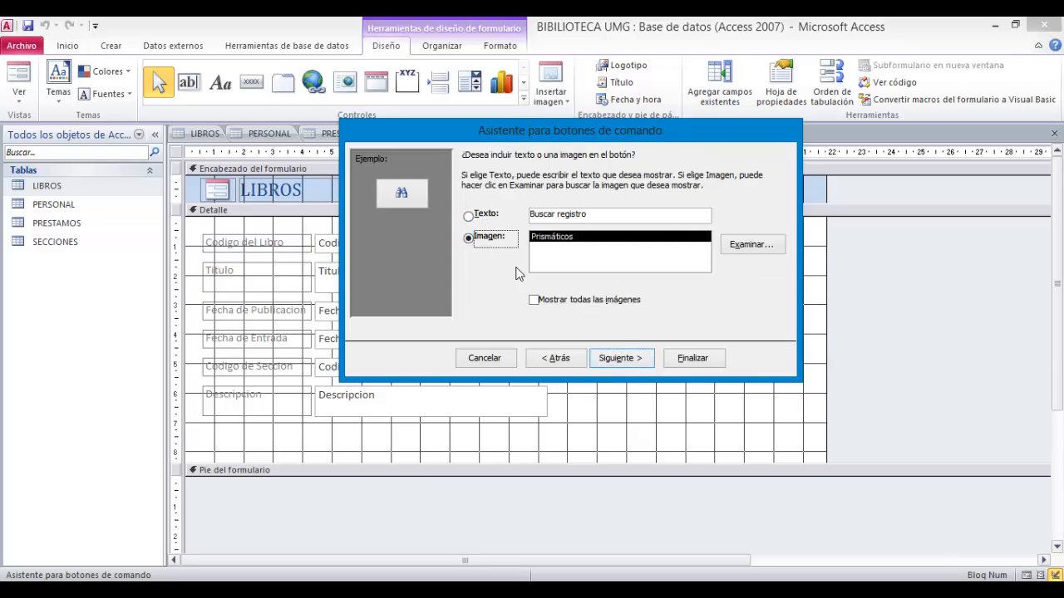
- Set the button to display the text Buscar registro instead of an image and finish the wizard
{"action": "left_click", "coordinate": [479, 217]}
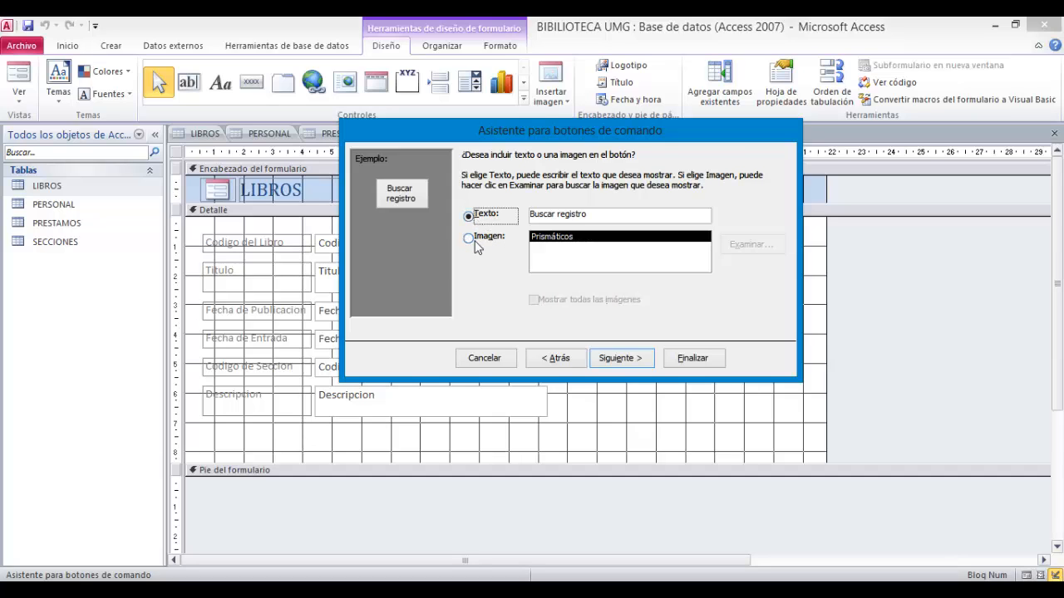
{"action": "left_click", "coordinate": [471, 239]}
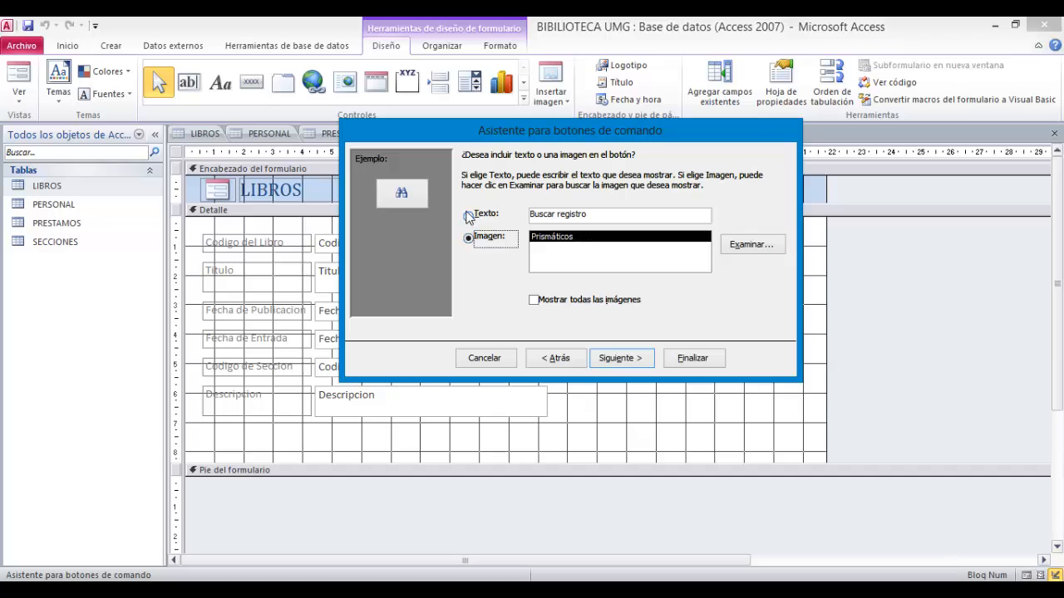
{"action": "left_click", "coordinate": [468, 217]}
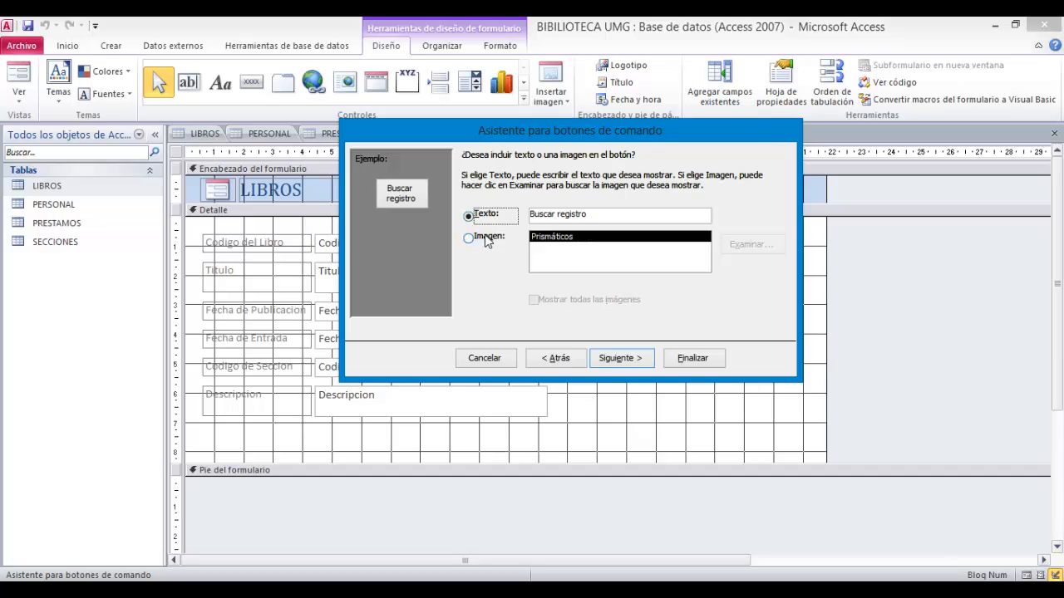
{"action": "left_click", "coordinate": [600, 216]}
{"action": "left_click_drag", "start_coordinate": [600, 217], "coordinate": [526, 217]}
{"action": "left_click", "coordinate": [512, 217]}
{"action": "left_click", "coordinate": [476, 238]}
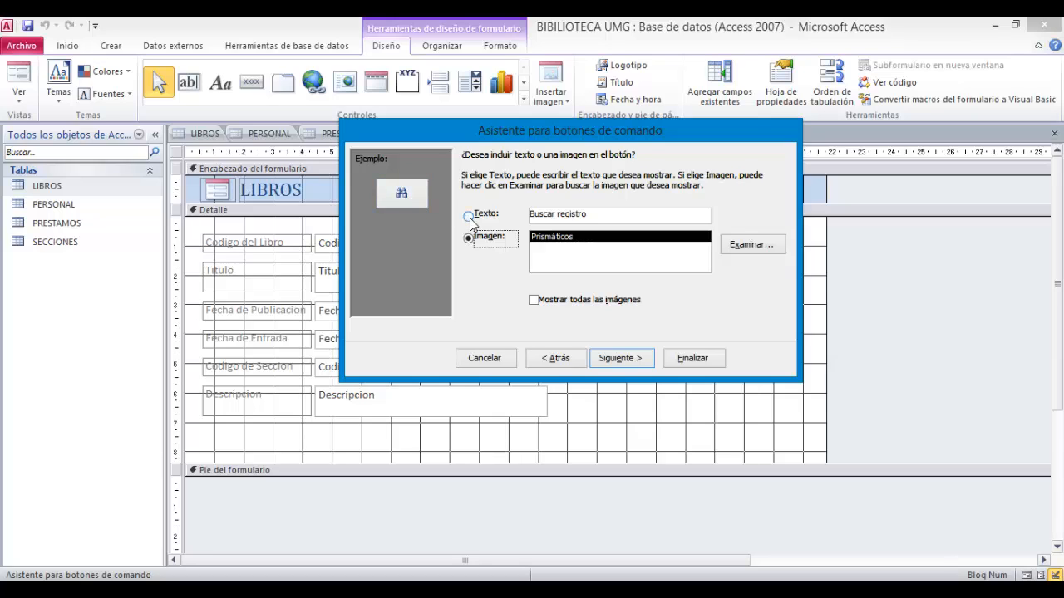
{"action": "left_click", "coordinate": [470, 220]}
{"action": "left_click", "coordinate": [627, 362]}
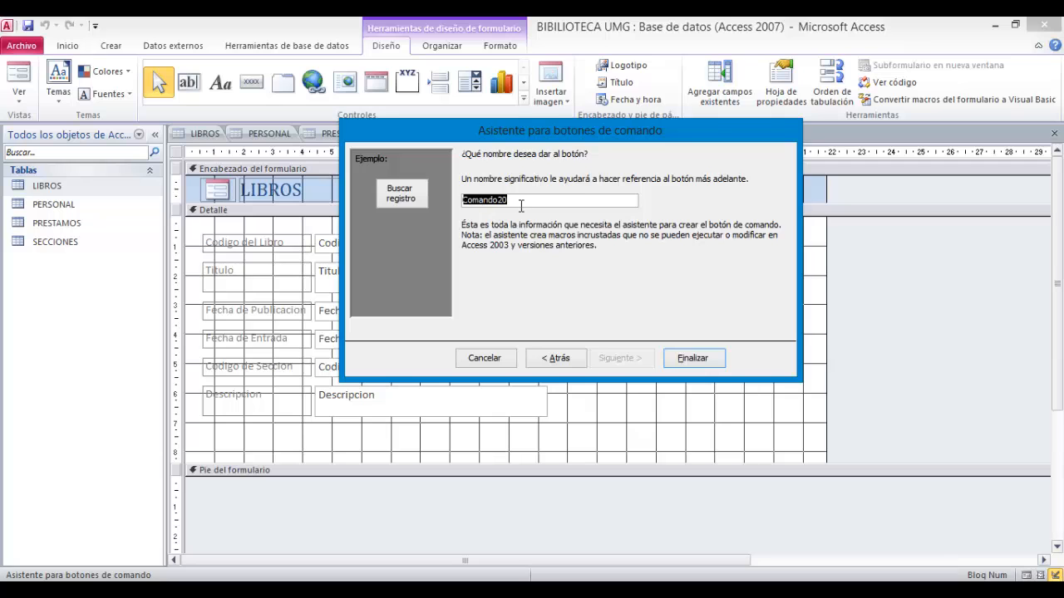
{"action": "left_click", "coordinate": [694, 358]}
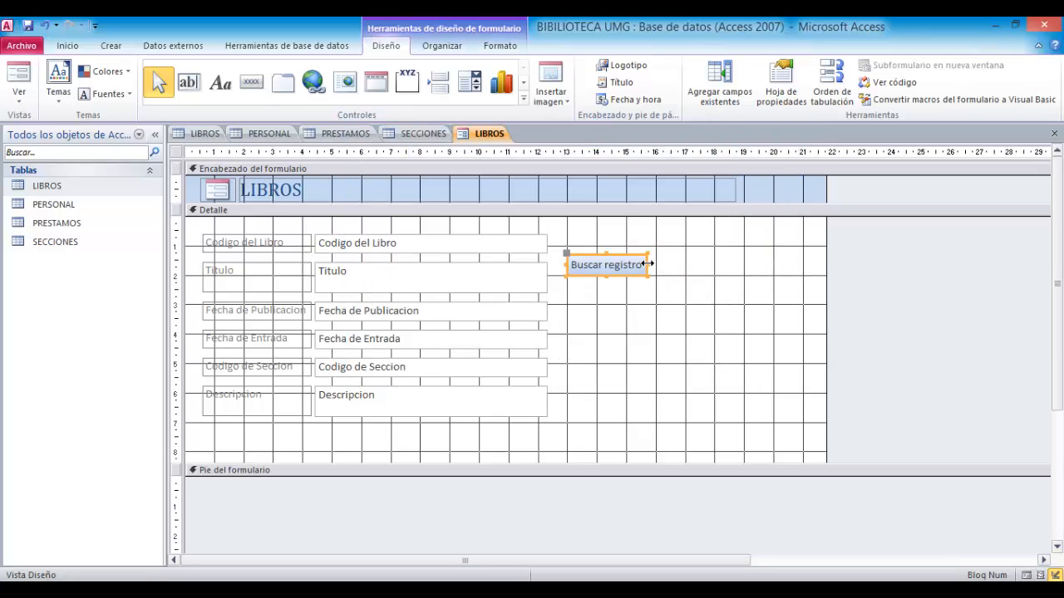
- Widen the Buscar registro button so it ends near the 17 cm ruler mark
{"action": "left_click_drag", "start_coordinate": [647, 264], "coordinate": [656, 265]}
{"action": "left_click", "coordinate": [659, 324]}
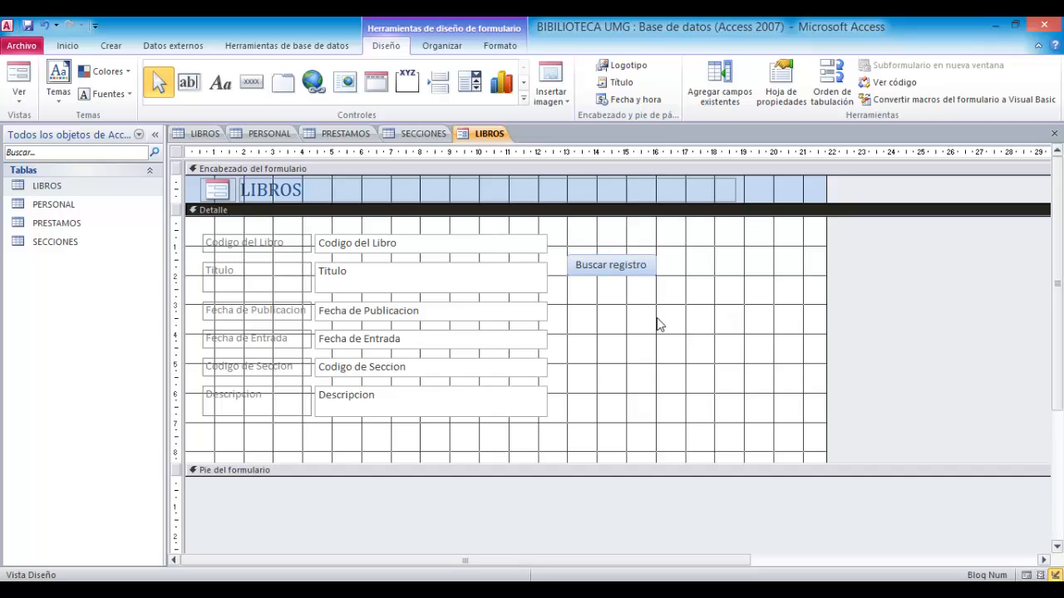
{"action": "left_click", "coordinate": [639, 266]}
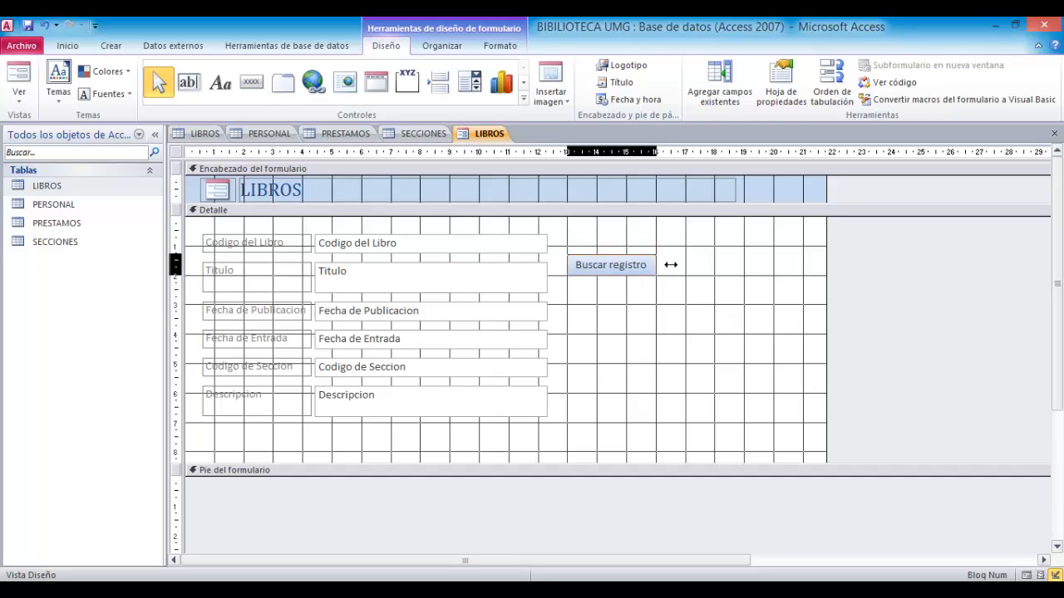
{"action": "left_click_drag", "start_coordinate": [656, 264], "coordinate": [688, 265]}
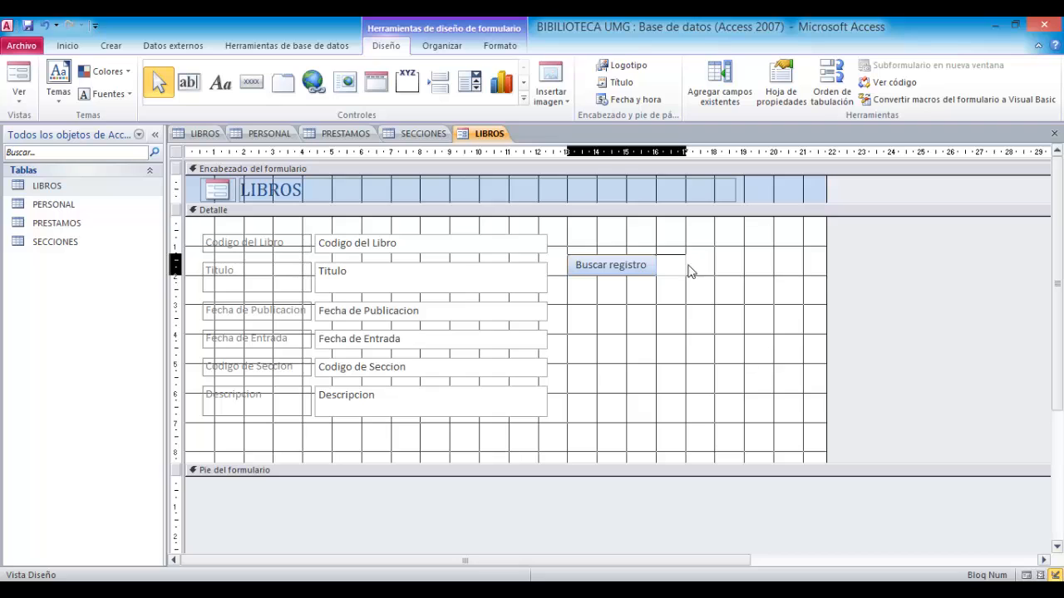
- Nudge the Buscar registro button up so it lines up with the Codigo del Libro field
{"action": "left_click_drag", "start_coordinate": [625, 255], "coordinate": [626, 247]}
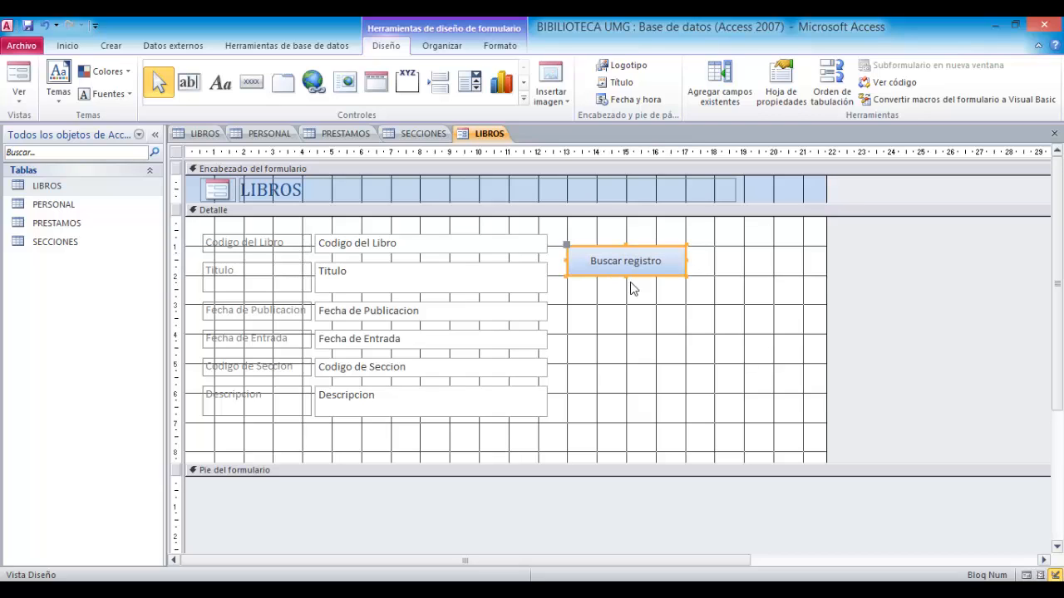
{"action": "left_click", "coordinate": [629, 293]}
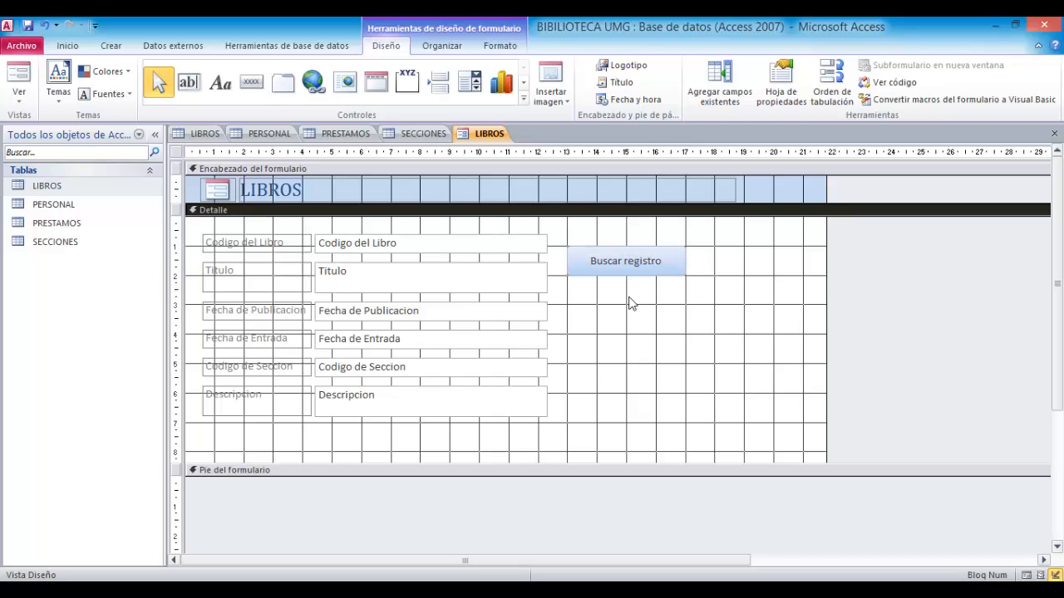
- Draw a second command button below Buscar registro and choose the Guardar registro action under Operaciones con registros
{"action": "left_click", "coordinate": [252, 82]}
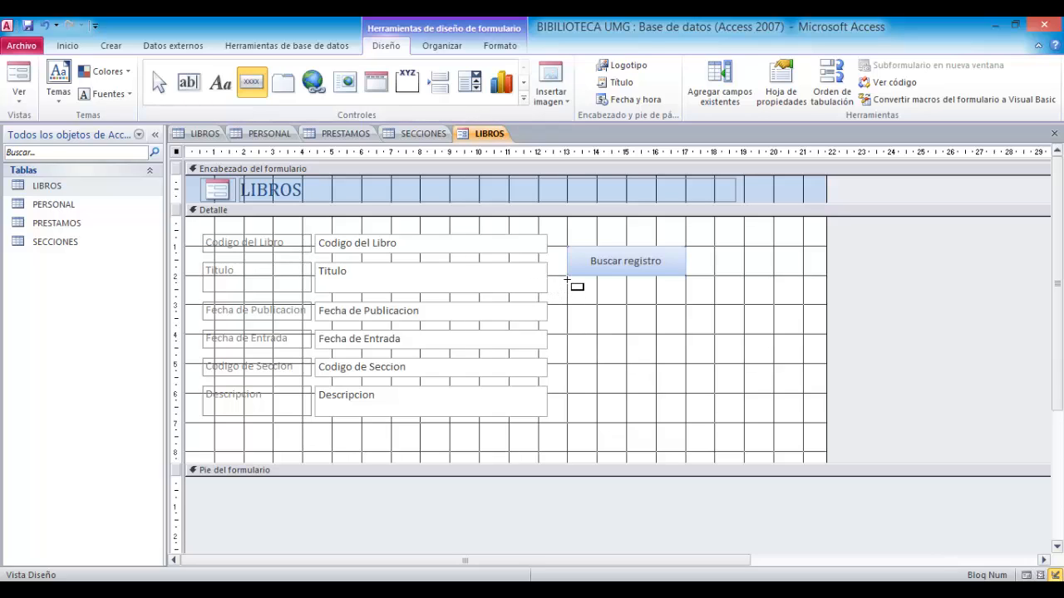
{"action": "mouse_move", "coordinate": [567, 281]}
{"action": "left_mouse_down"}
{"action": "mouse_move", "coordinate": [594, 307]}
{"action": "mouse_move", "coordinate": [683, 304]}
{"action": "left_mouse_up"}
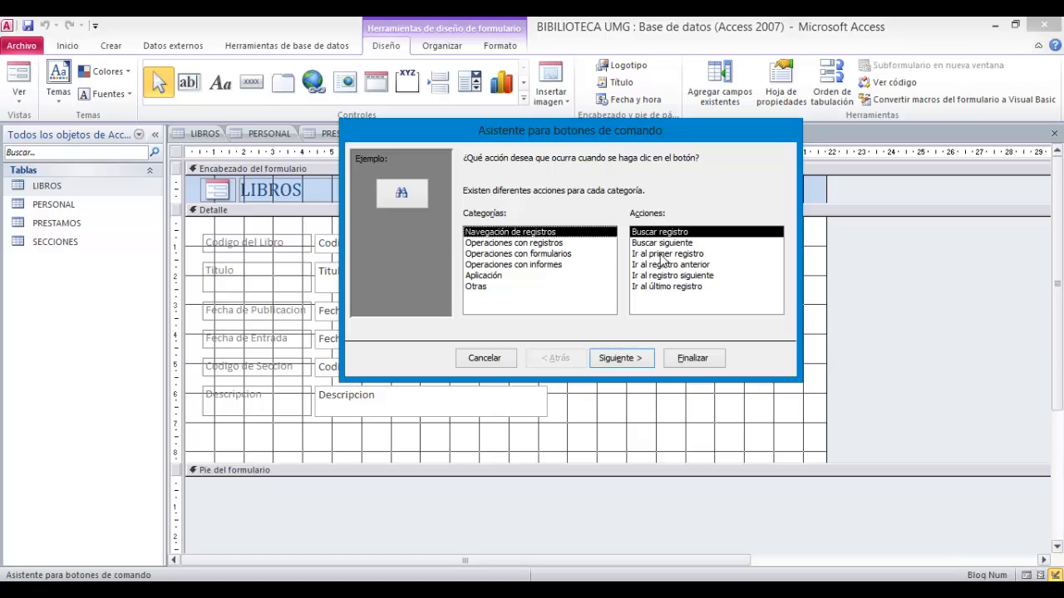
{"action": "left_click", "coordinate": [478, 244]}
{"action": "left_click", "coordinate": [479, 255]}
{"action": "left_click", "coordinate": [481, 266]}
{"action": "left_click", "coordinate": [484, 275]}
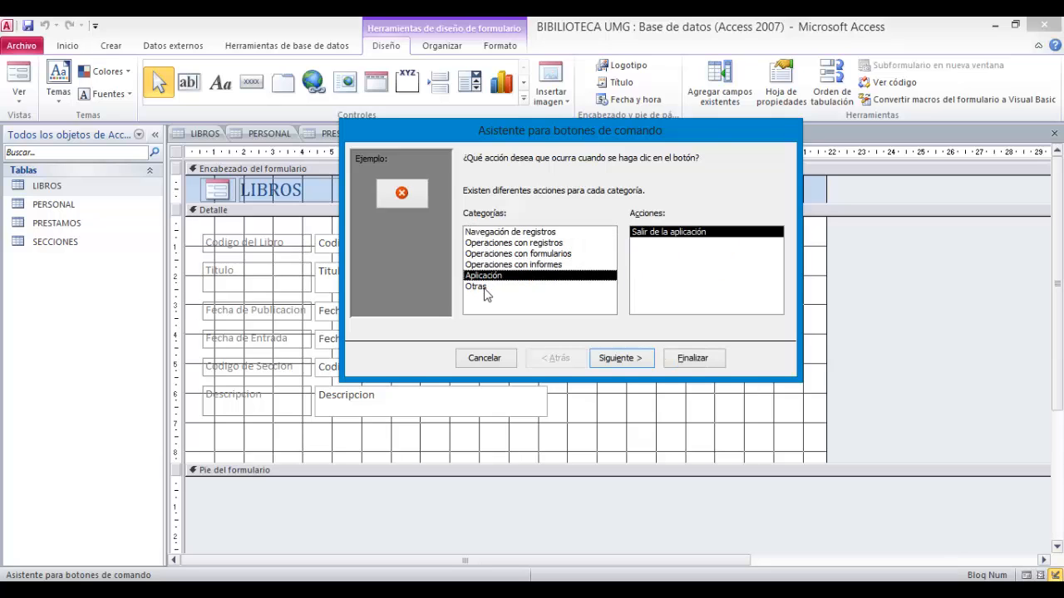
{"action": "left_click", "coordinate": [479, 286]}
{"action": "left_click", "coordinate": [497, 234]}
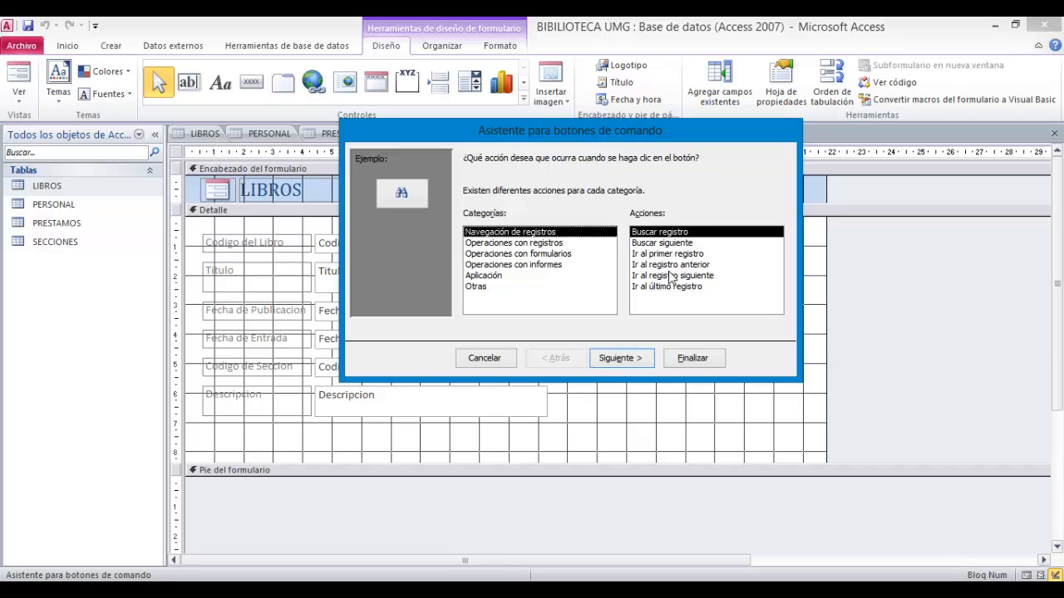
{"action": "left_click", "coordinate": [544, 244]}
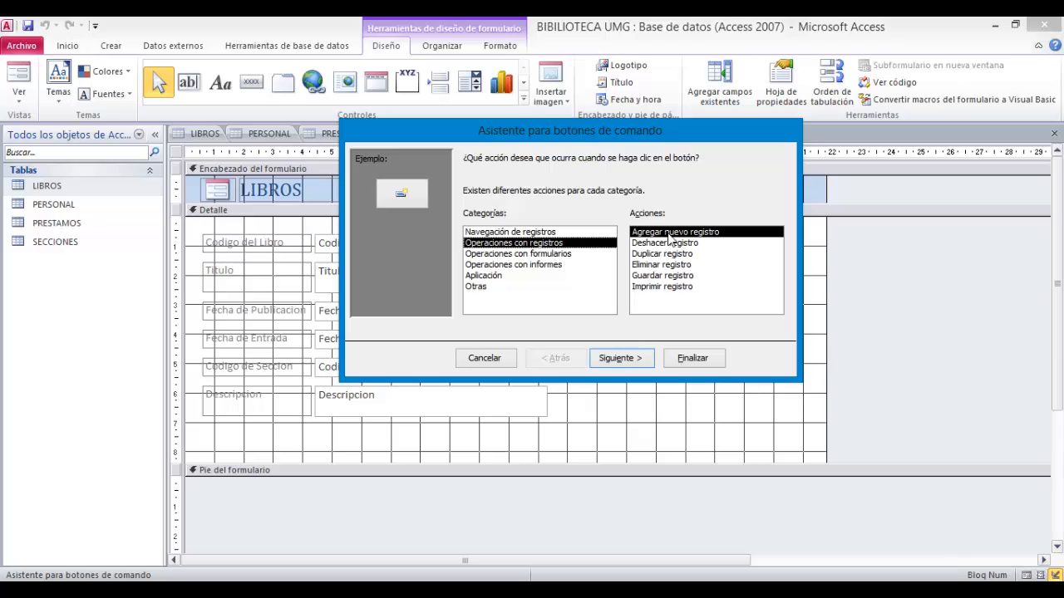
{"action": "left_click", "coordinate": [657, 276]}
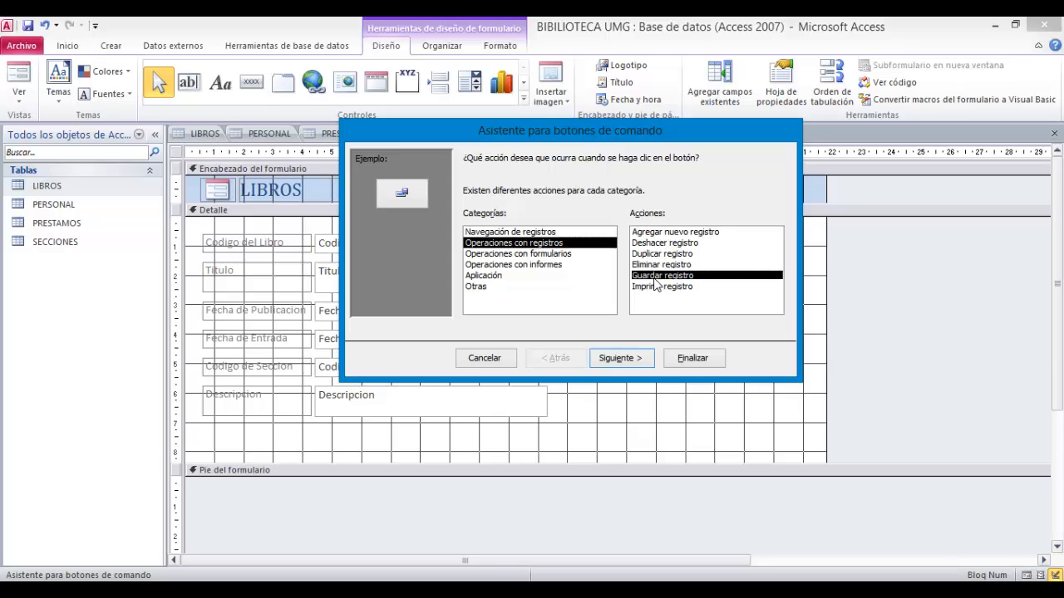
{"action": "left_click", "coordinate": [637, 366]}
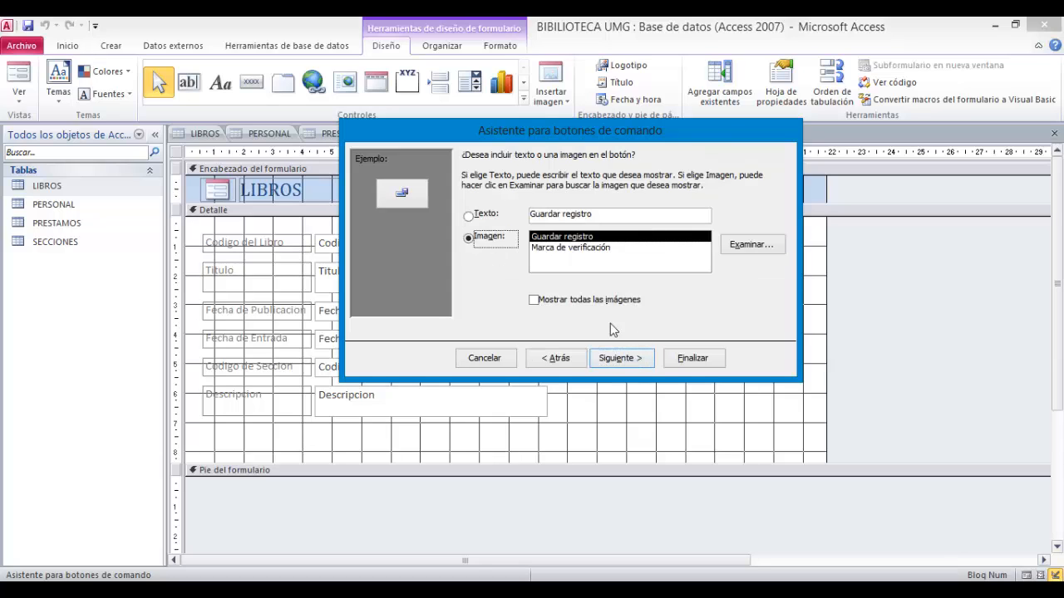
- Set the button to display the text Guardar registro instead of an image and finish the wizard
{"action": "left_click", "coordinate": [470, 220]}
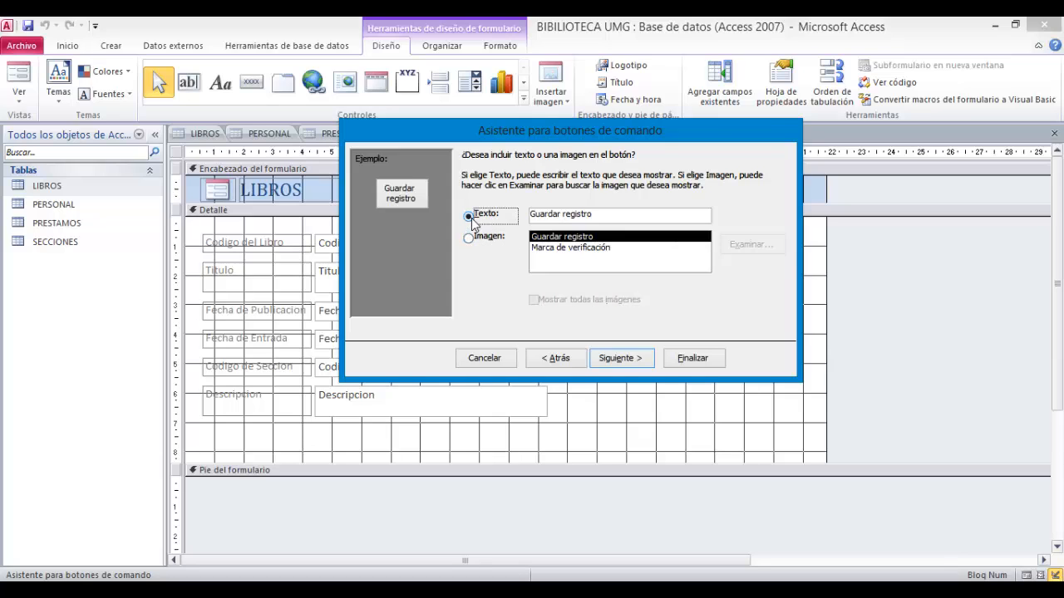
{"action": "left_click", "coordinate": [634, 359]}
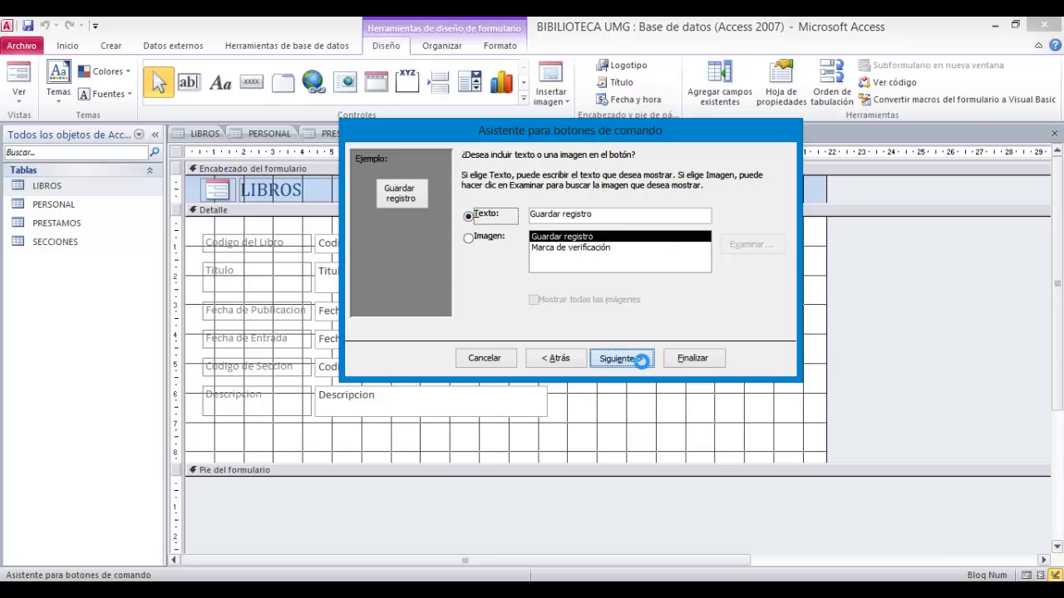
{"action": "left_click", "coordinate": [694, 358]}
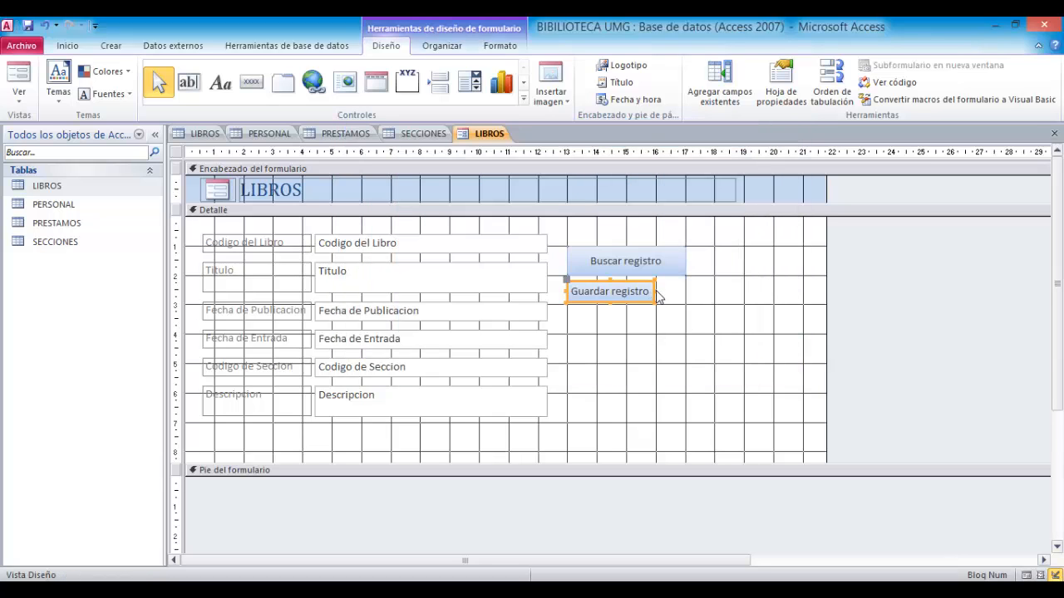
- Widen the Guardar registro button to match Buscar registro and place it just below it
{"action": "left_click_drag", "start_coordinate": [655, 291], "coordinate": [689, 291]}
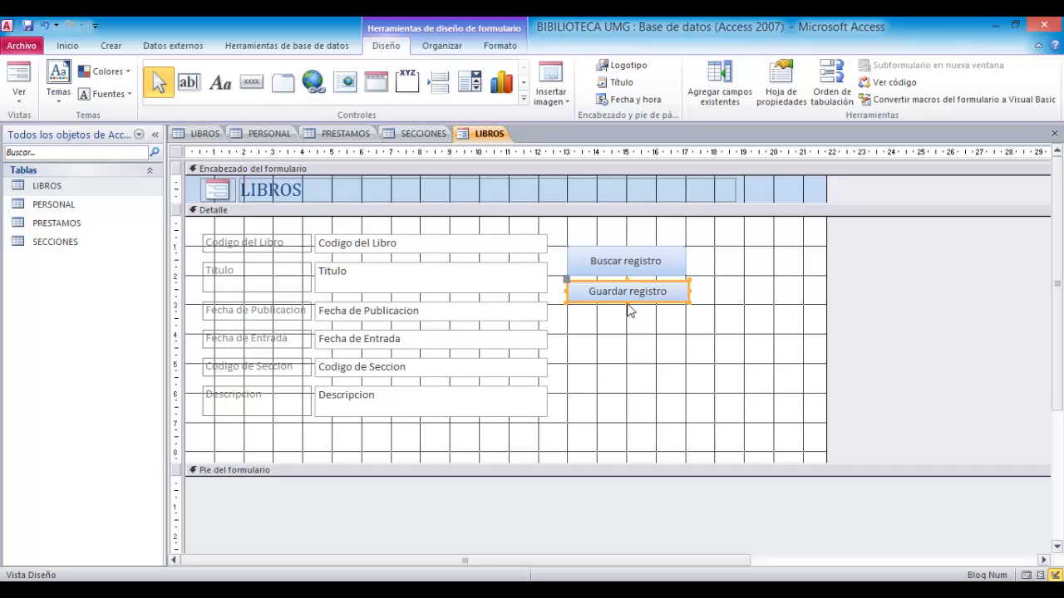
{"action": "left_click_drag", "start_coordinate": [625, 301], "coordinate": [628, 308]}
{"action": "left_click_drag", "start_coordinate": [689, 294], "coordinate": [685, 294]}
{"action": "left_click", "coordinate": [683, 346]}
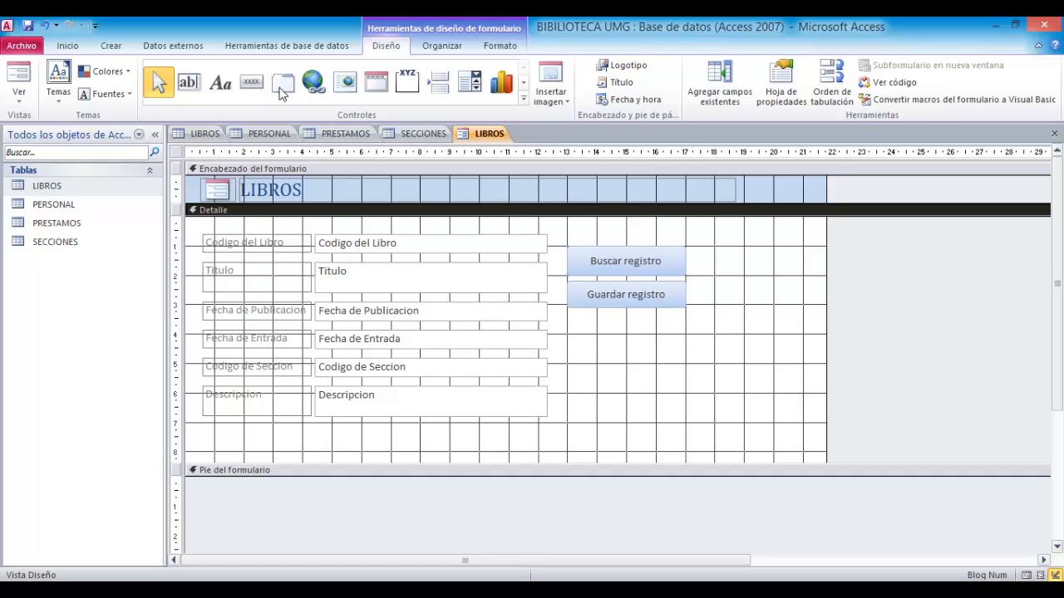
- Add a third command button below with the Agregar nuevo registro action, displayed as text
{"action": "left_click", "coordinate": [251, 82]}
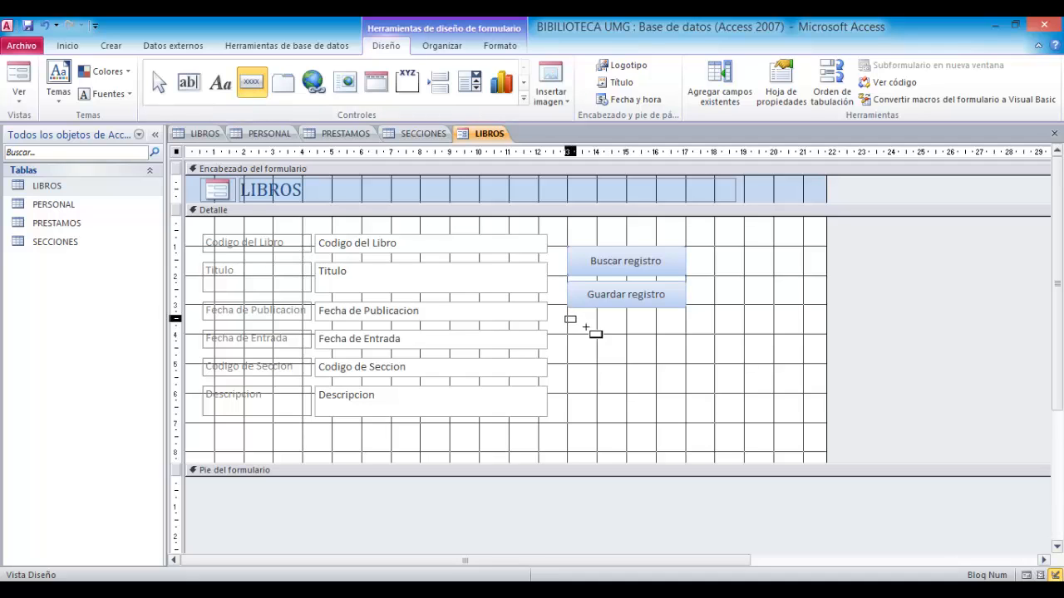
{"action": "mouse_move", "coordinate": [585, 328]}
{"action": "left_mouse_down"}
{"action": "mouse_move", "coordinate": [660, 349]}
{"action": "mouse_move", "coordinate": [686, 342]}
{"action": "left_mouse_up"}
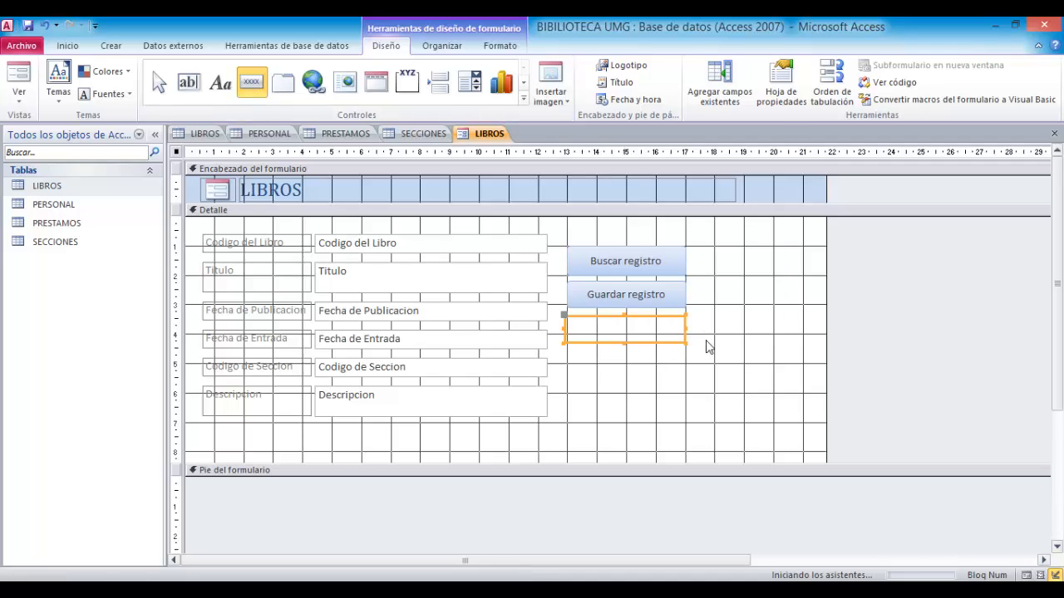
{"action": "left_click", "coordinate": [538, 244]}
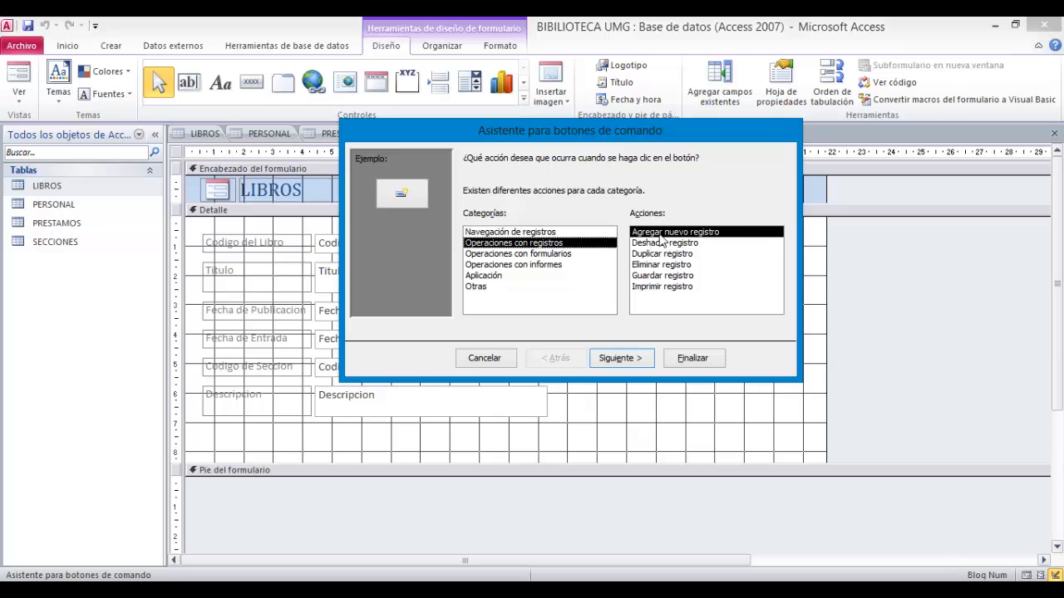
{"action": "left_click", "coordinate": [625, 359]}
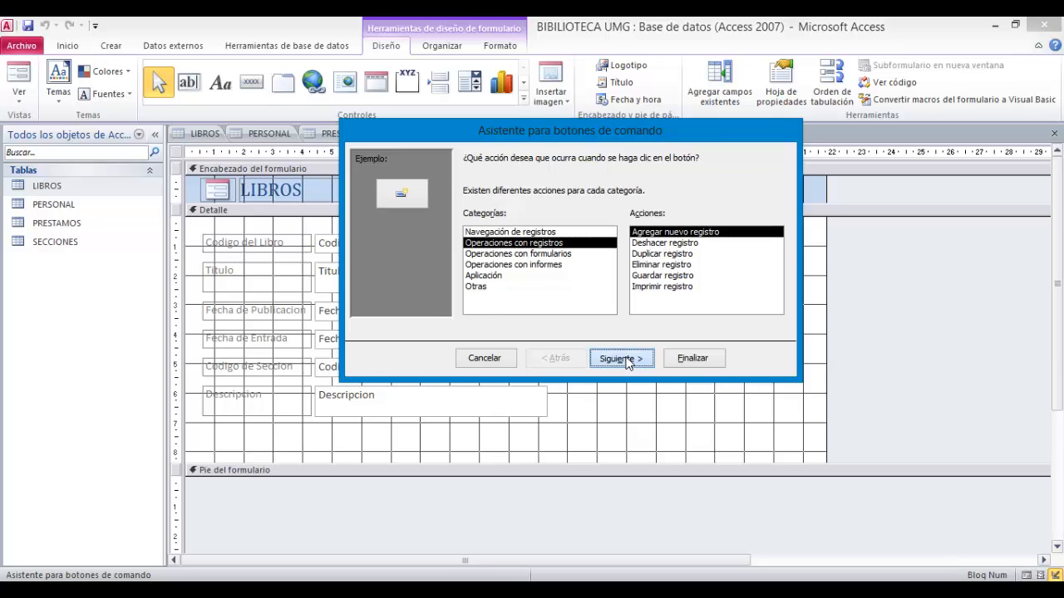
{"action": "left_click", "coordinate": [469, 216]}
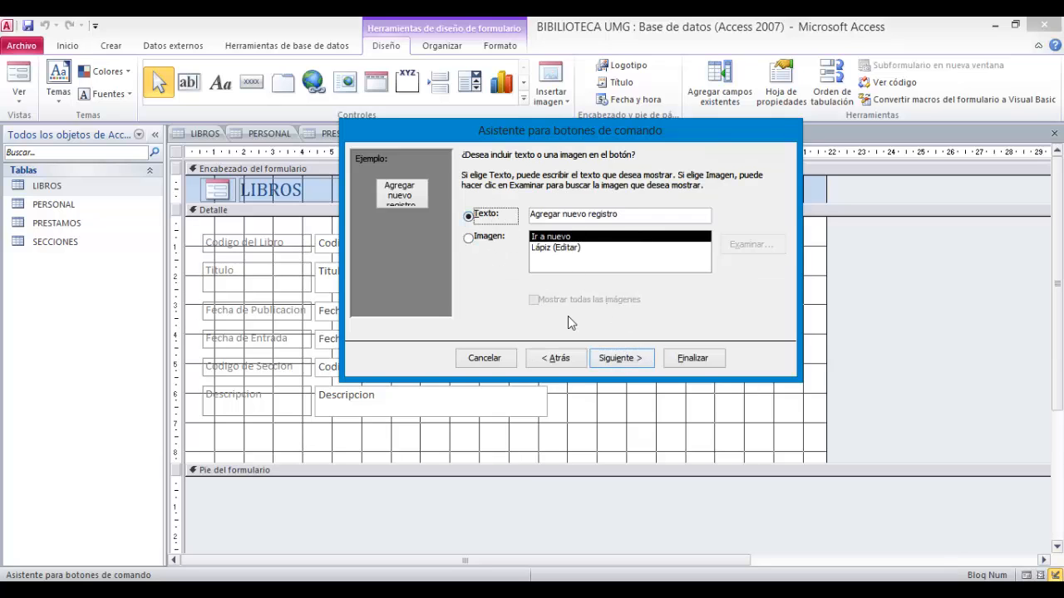
{"action": "left_click", "coordinate": [623, 359]}
{"action": "left_click", "coordinate": [694, 358]}
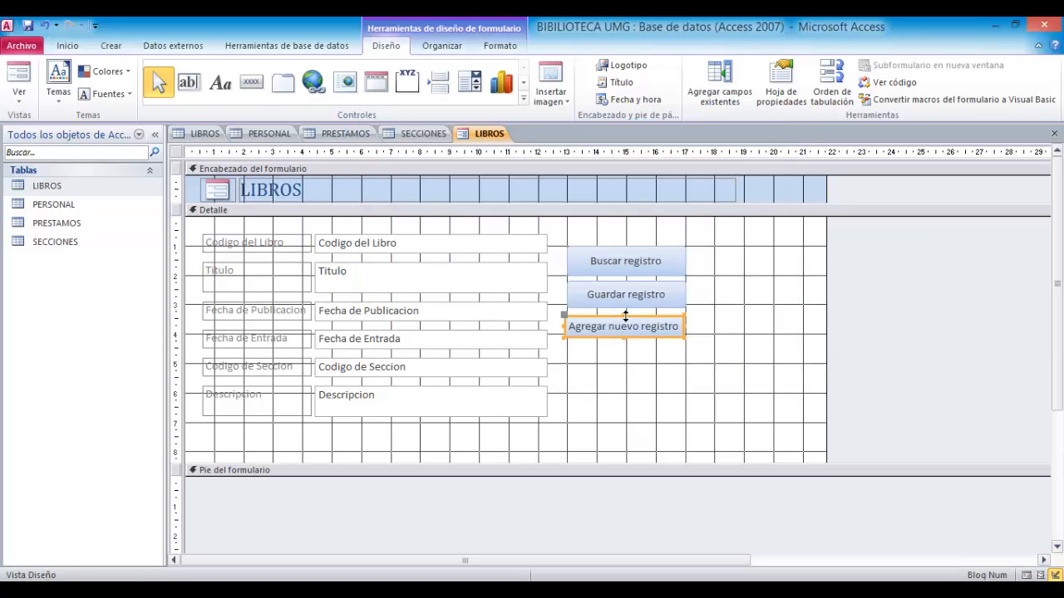
- Nudge the Agregar nuevo registro button up to sit under Guardar registro
{"action": "left_click_drag", "start_coordinate": [625, 316], "coordinate": [625, 313]}
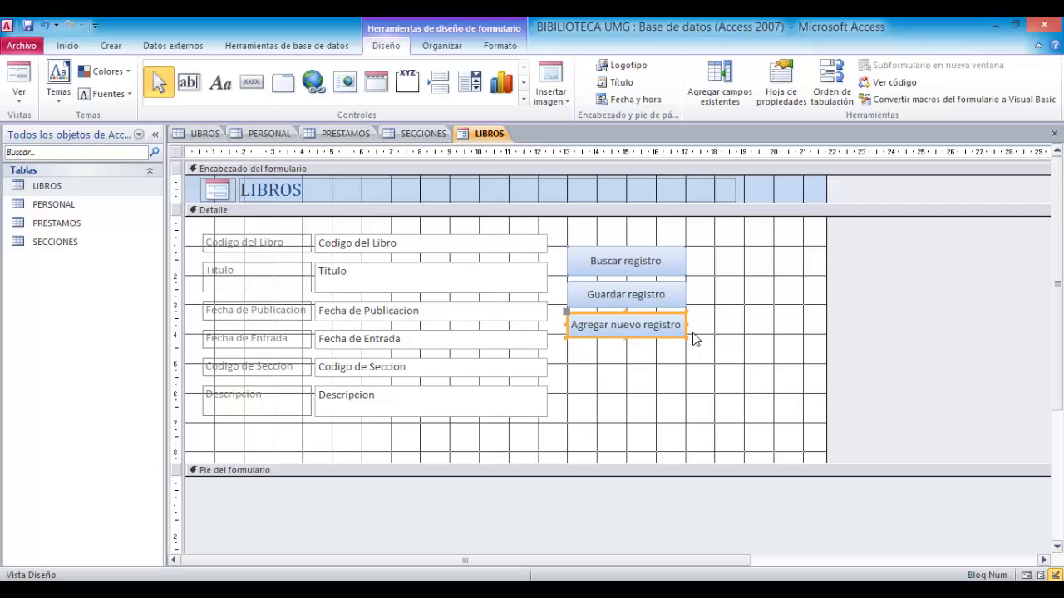
{"action": "left_click", "coordinate": [666, 362]}
- Add a fourth command button below with the Eliminar registro action under Operaciones con registros, displayed as text
{"action": "left_click", "coordinate": [251, 82]}
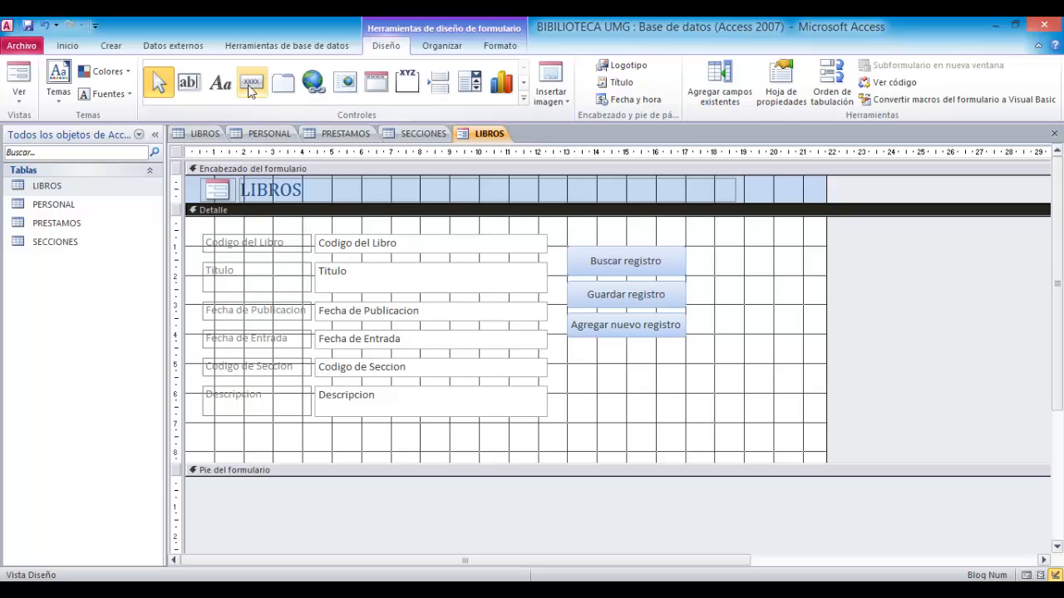
{"action": "left_click_drag", "start_coordinate": [561, 342], "coordinate": [687, 384]}
{"action": "left_click", "coordinate": [572, 243]}
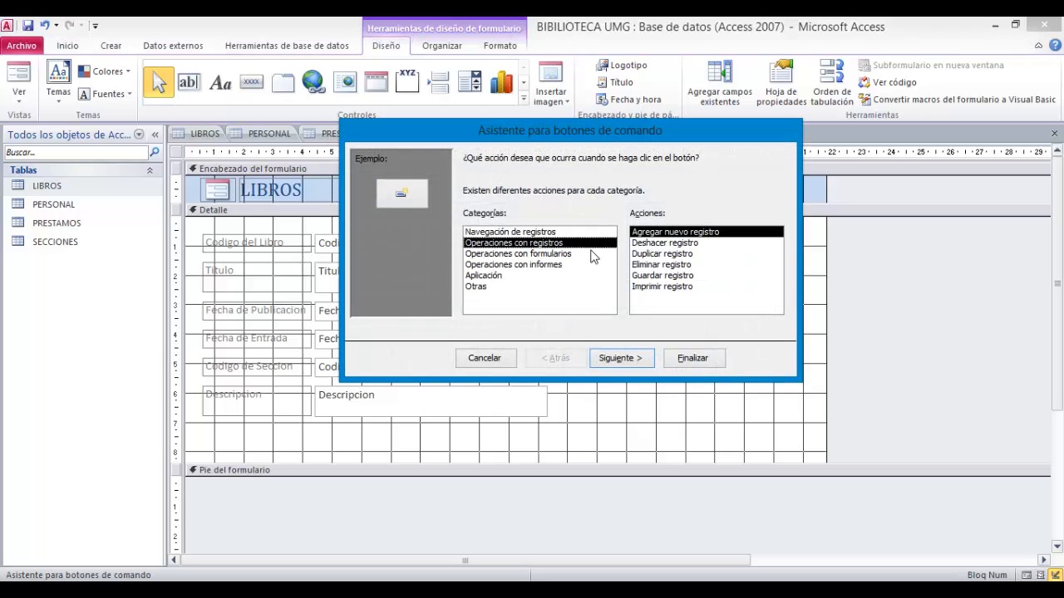
{"action": "left_click", "coordinate": [662, 264]}
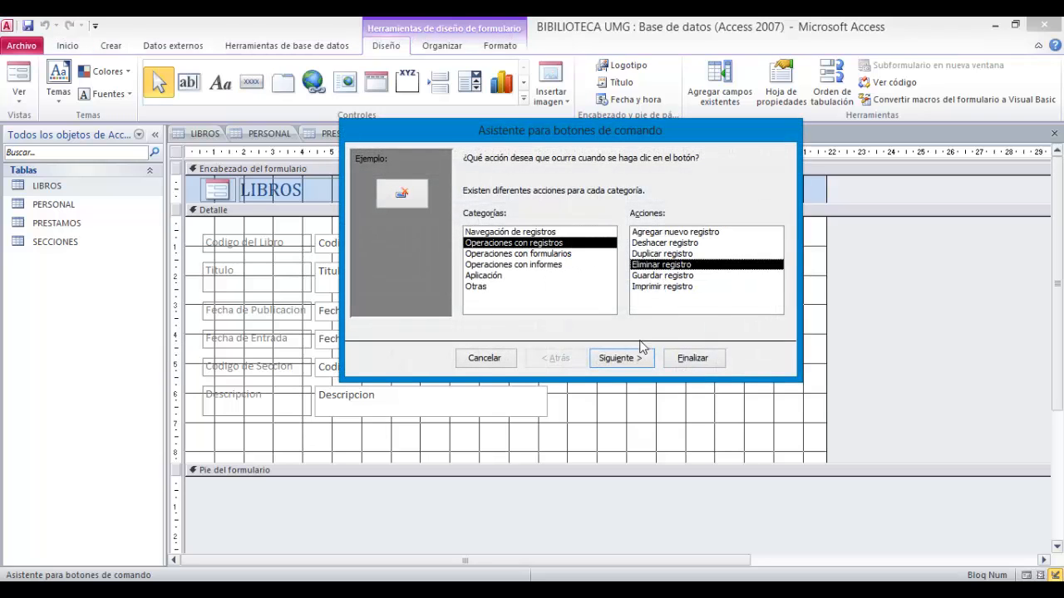
{"action": "left_click", "coordinate": [622, 357]}
{"action": "left_click", "coordinate": [496, 219]}
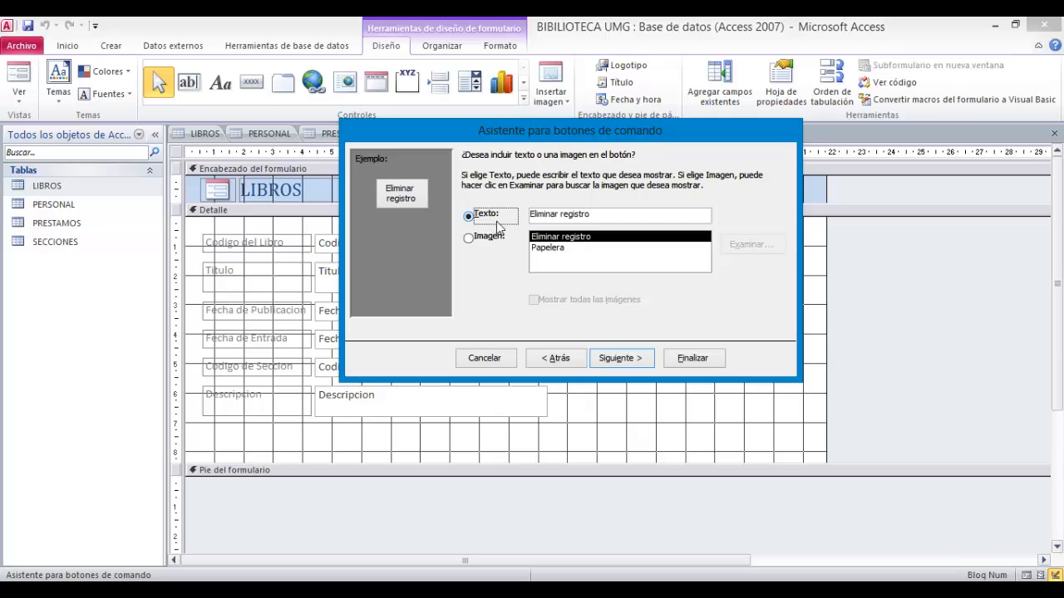
{"action": "left_click", "coordinate": [682, 358]}
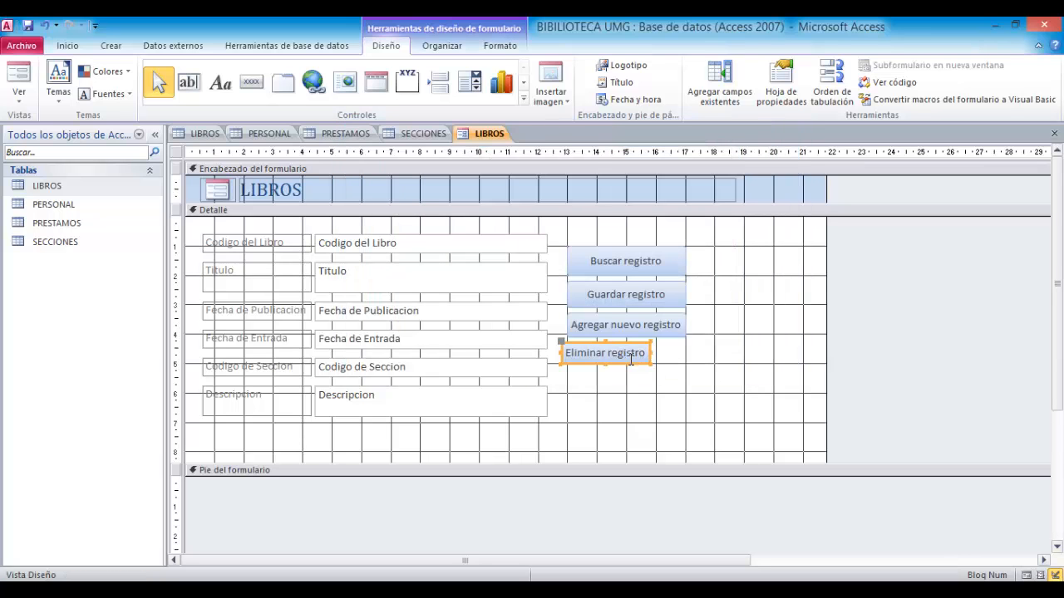
- Move the Eliminar registro button down slightly to align under the other buttons
{"action": "mouse_move", "coordinate": [629, 364]}
{"action": "left_mouse_down"}
{"action": "mouse_move", "coordinate": [594, 358]}
{"action": "mouse_move", "coordinate": [687, 353]}
{"action": "mouse_move", "coordinate": [626, 370]}
{"action": "left_mouse_up"}
{"action": "left_click", "coordinate": [653, 404]}
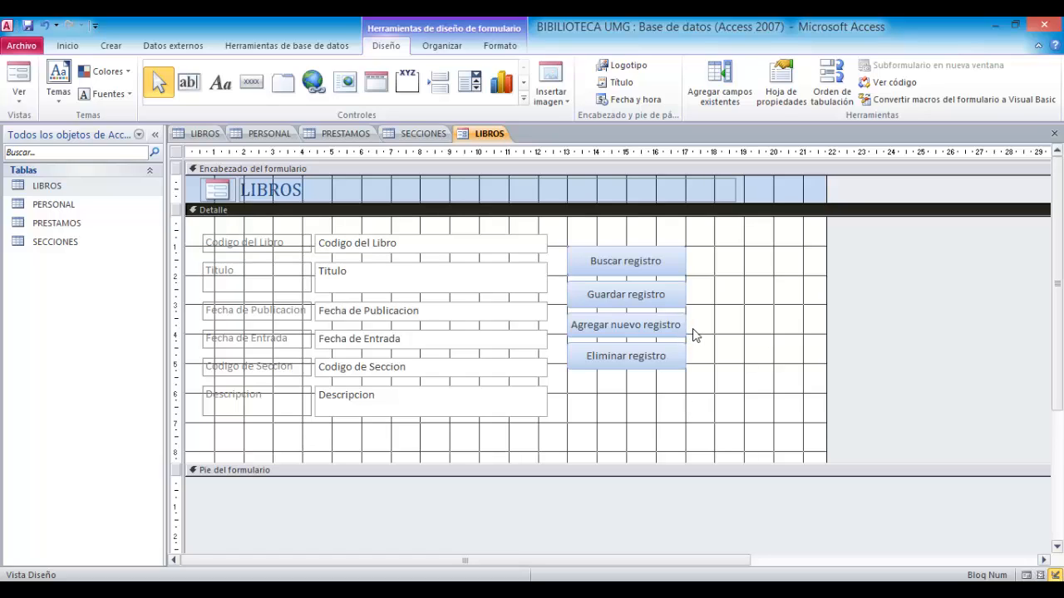
- Preview the LIBROS form in Form view and Layout view, and return to Design view
{"action": "left_click", "coordinate": [1026, 576]}
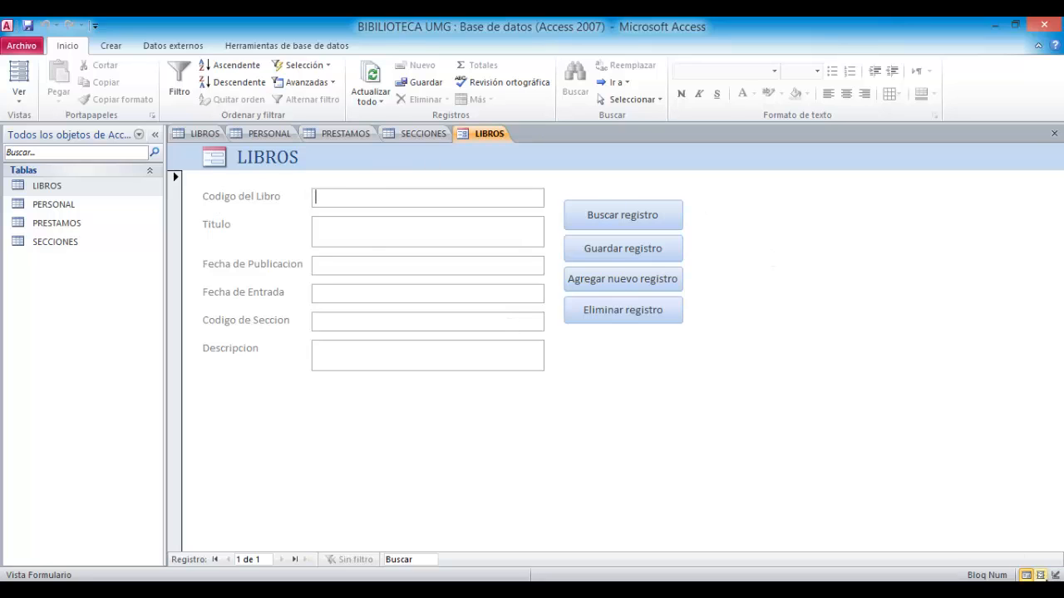
{"action": "left_click", "coordinate": [1040, 576]}
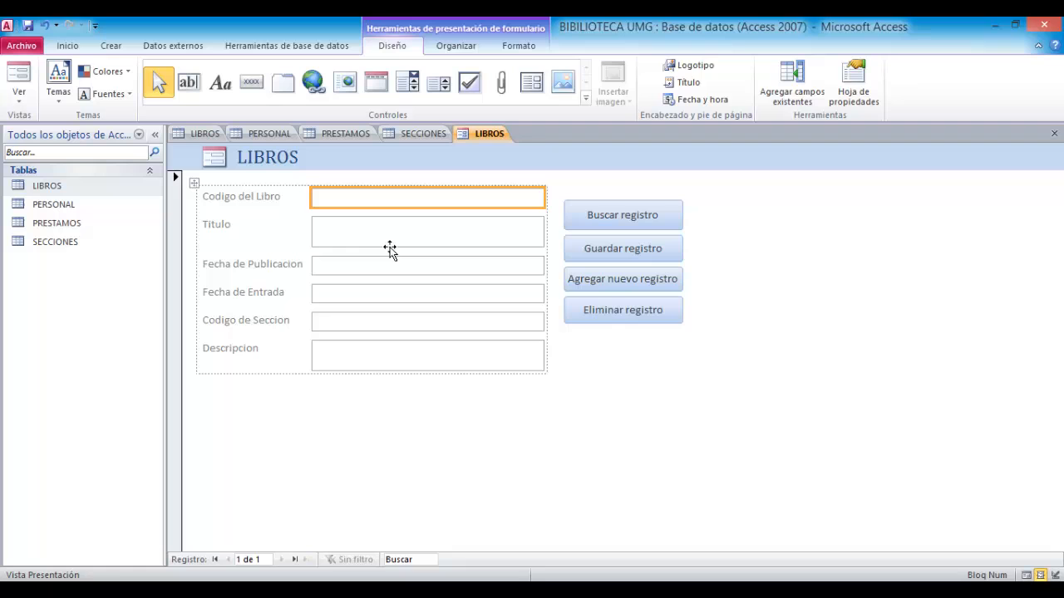
{"action": "left_click", "coordinate": [1054, 575]}
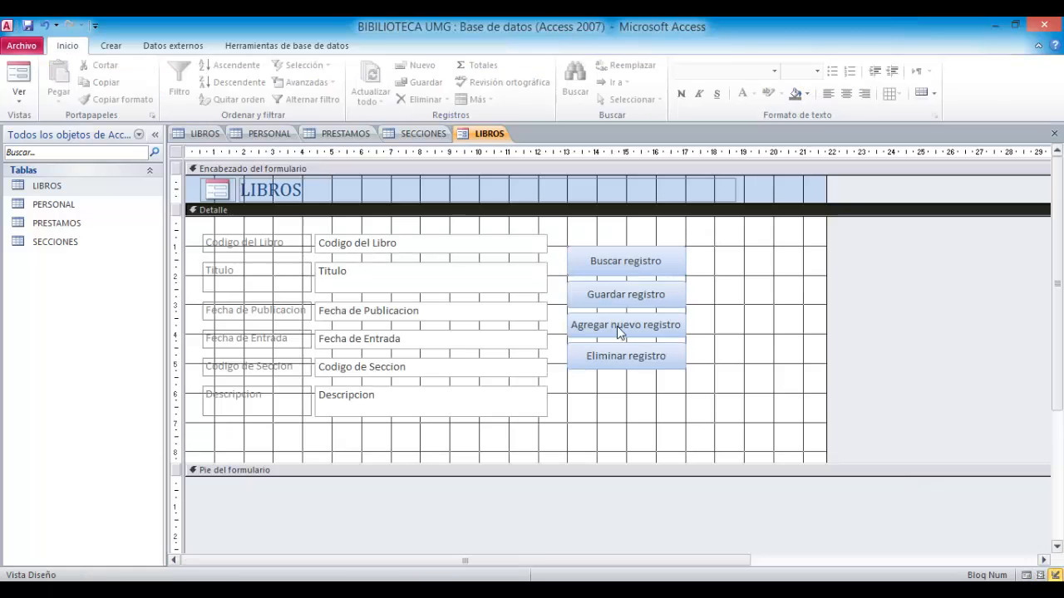
- Delete the logo image from the form header
{"action": "left_click", "coordinate": [227, 196]}
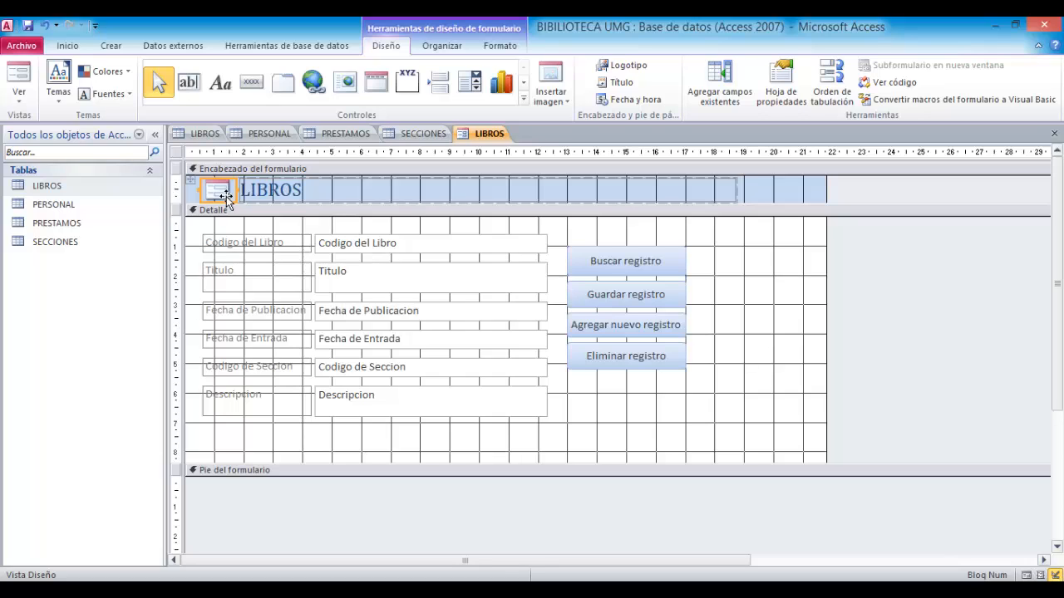
{"action": "key", "text": "Delete"}
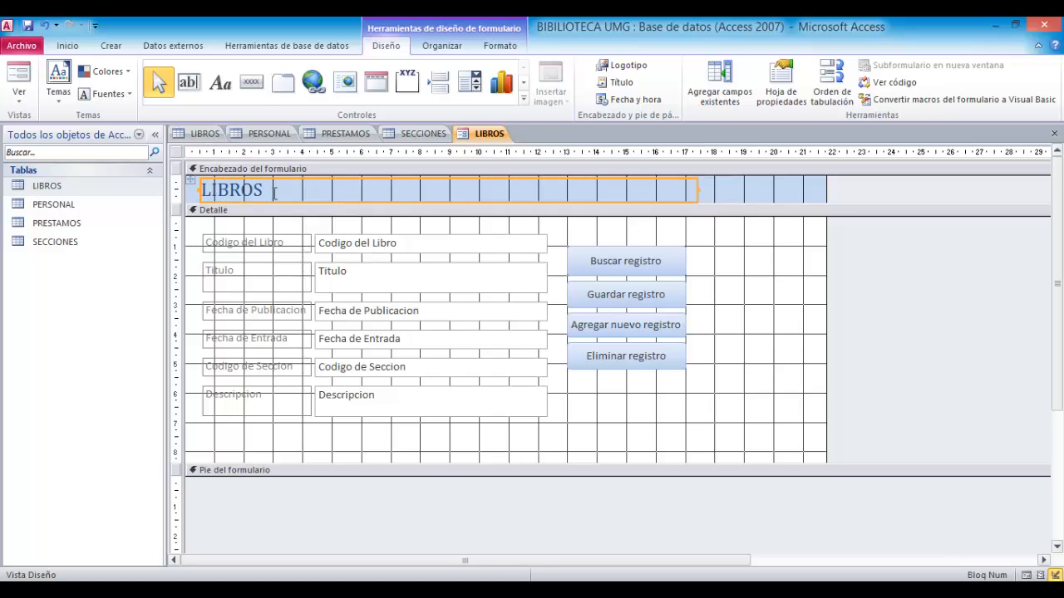
- Set the LIBROS title text to the Arial Black font at size 36
{"action": "left_click_drag", "start_coordinate": [273, 194], "coordinate": [200, 192]}
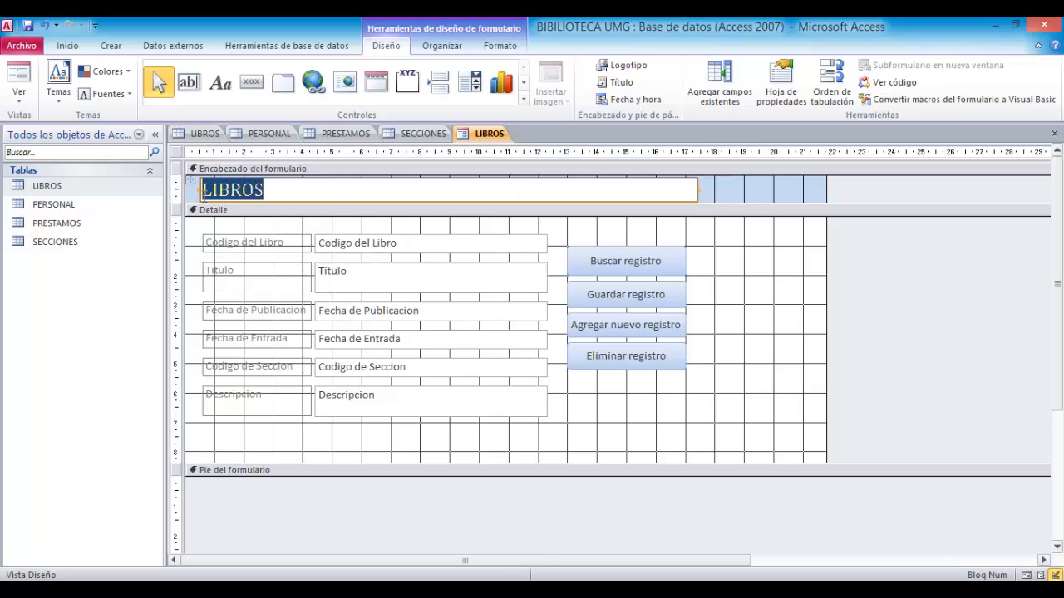
{"action": "left_click", "coordinate": [73, 47]}
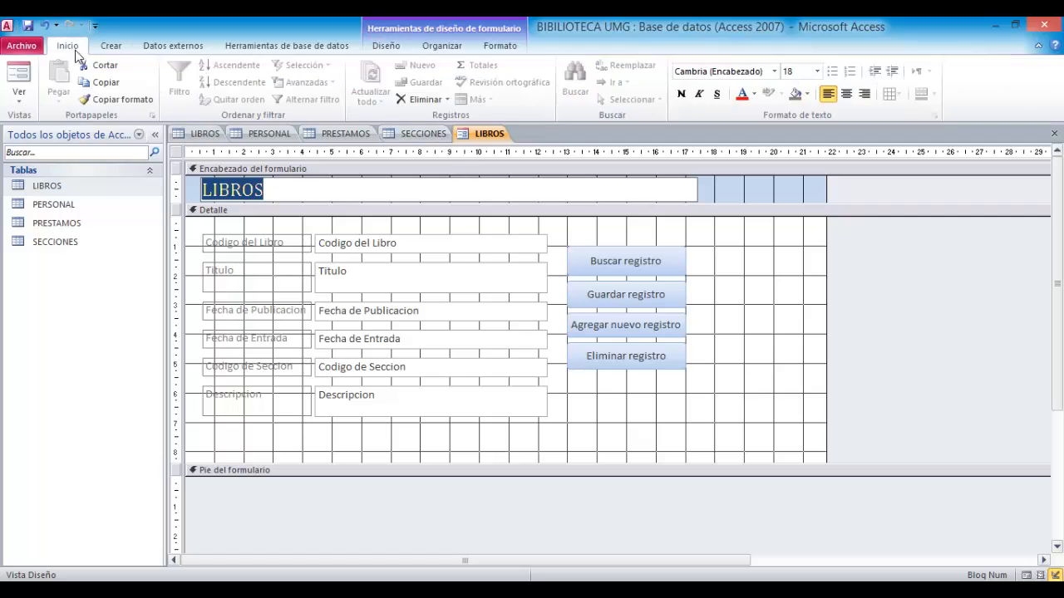
{"action": "left_click", "coordinate": [774, 72]}
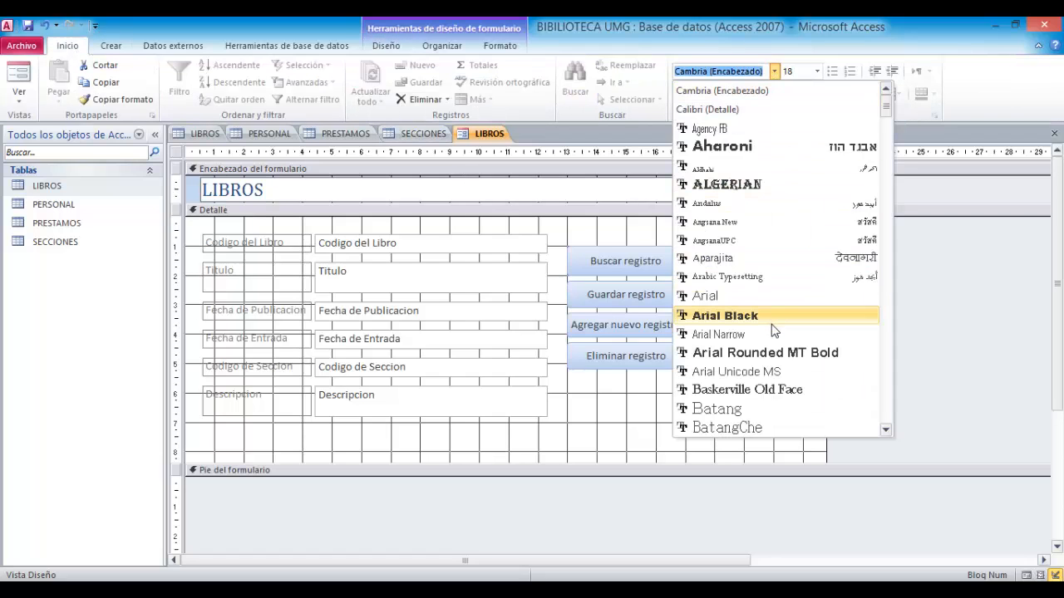
{"action": "left_click", "coordinate": [725, 316]}
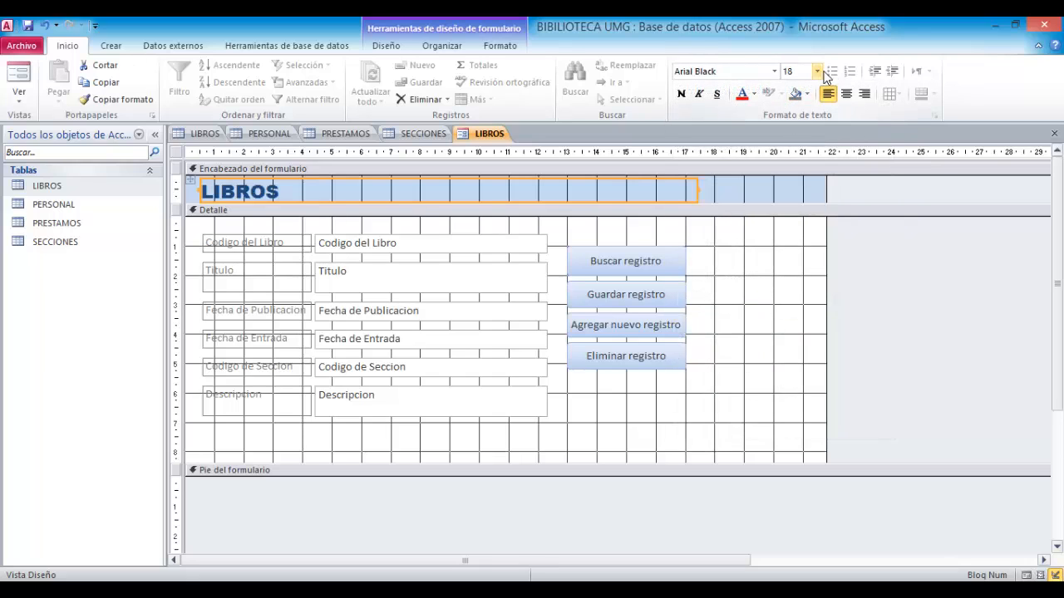
{"action": "left_click", "coordinate": [817, 72]}
{"action": "left_click", "coordinate": [807, 259]}
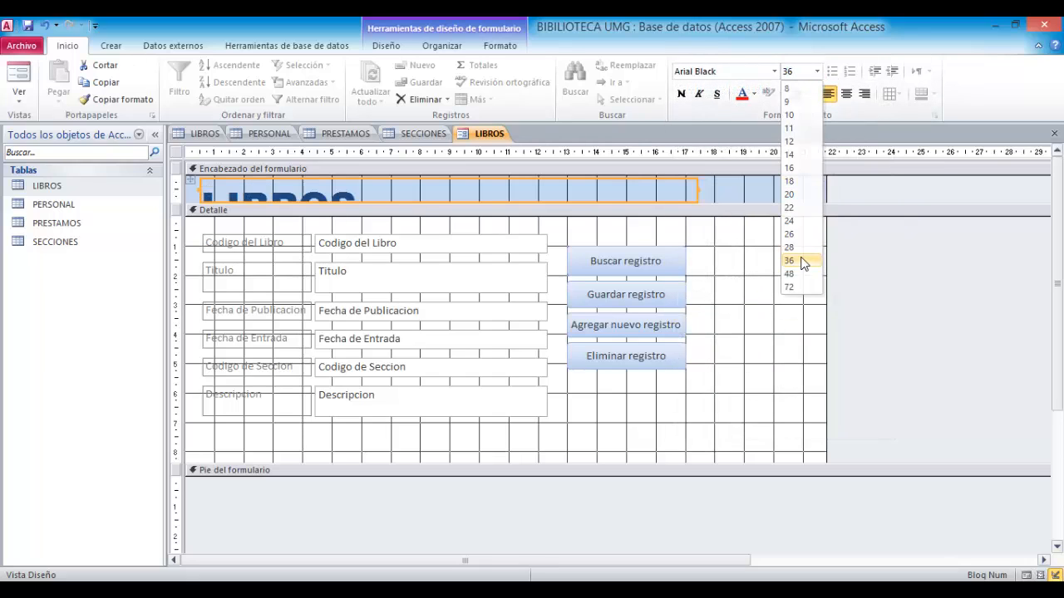
- Enlarge the form header and the title box to fit the larger text, and italicize the title
{"action": "left_click_drag", "start_coordinate": [584, 203], "coordinate": [591, 230]}
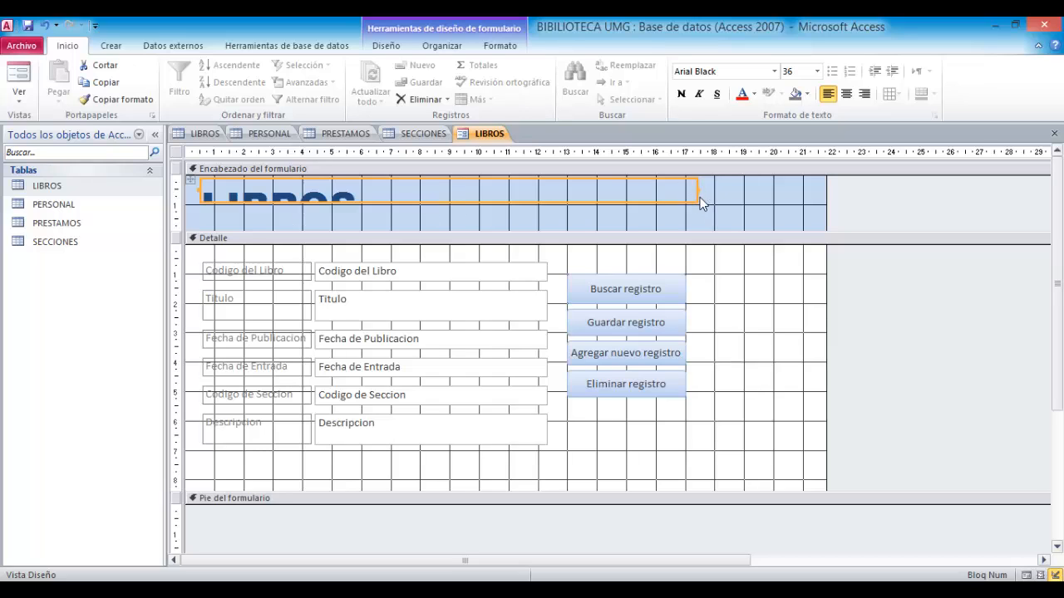
{"action": "left_click_drag", "start_coordinate": [697, 200], "coordinate": [708, 224]}
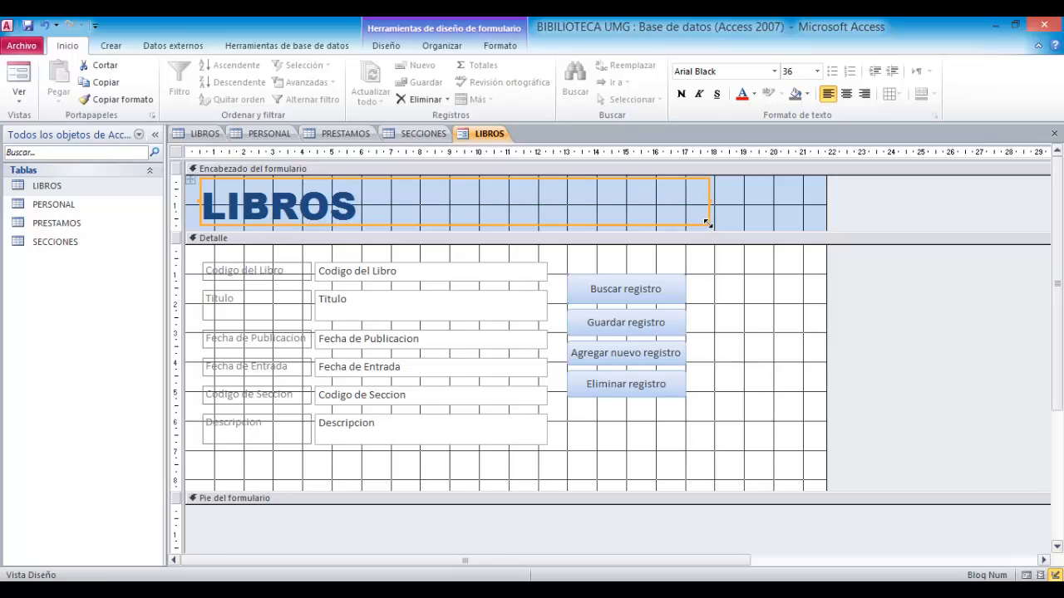
{"action": "left_click", "coordinate": [699, 94]}
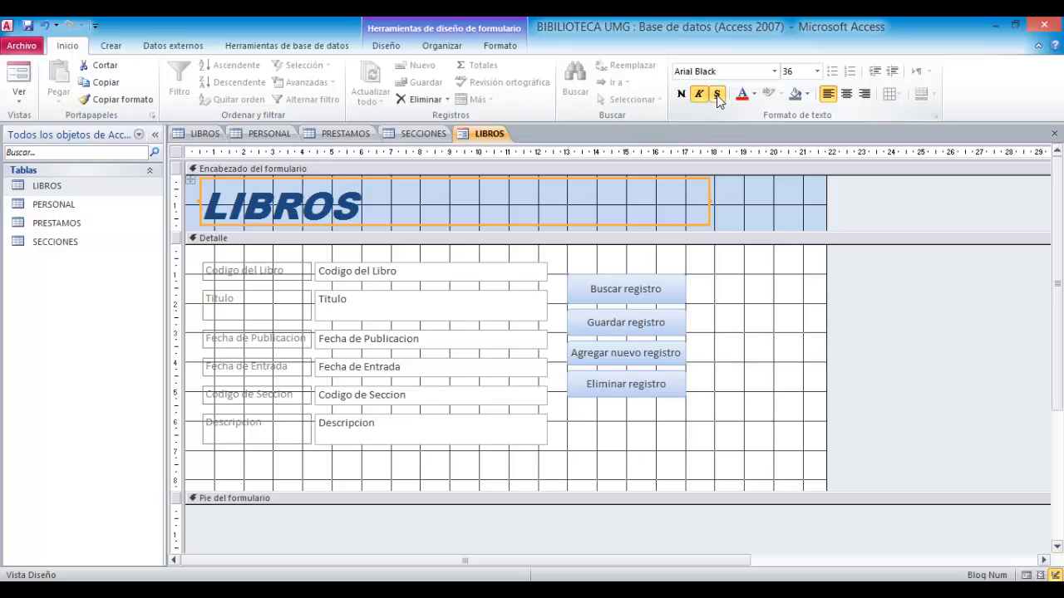
- Give the title box a yellow background and black text
{"action": "left_click", "coordinate": [807, 93]}
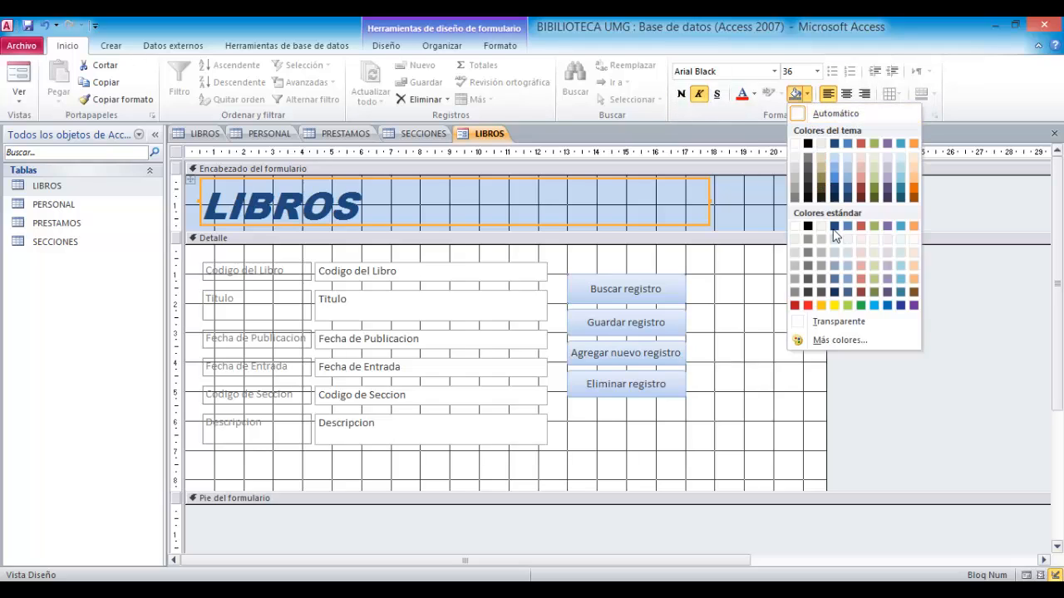
{"action": "left_click", "coordinate": [835, 307]}
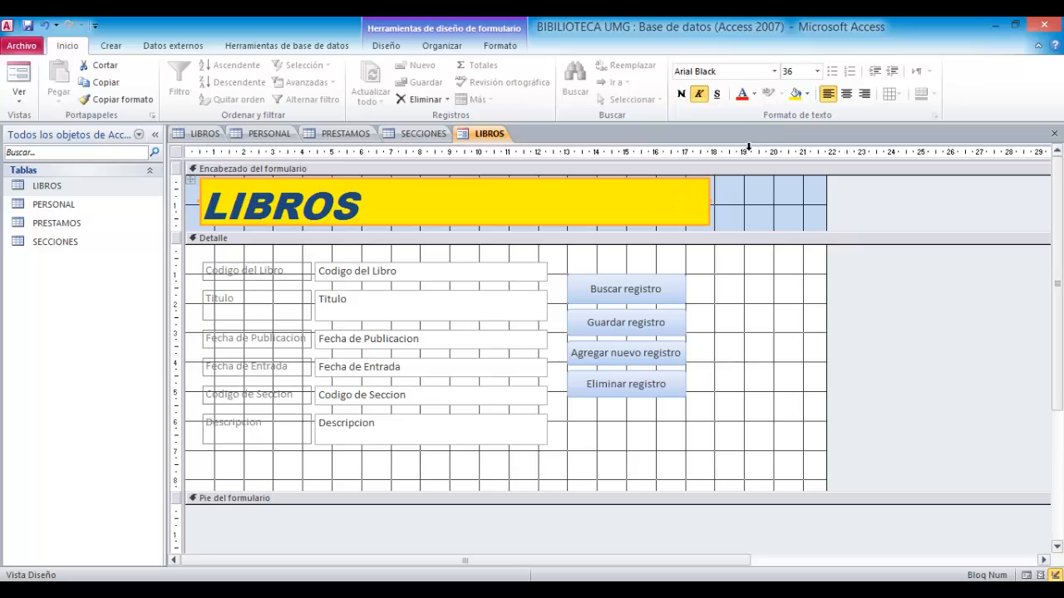
{"action": "left_click", "coordinate": [755, 95]}
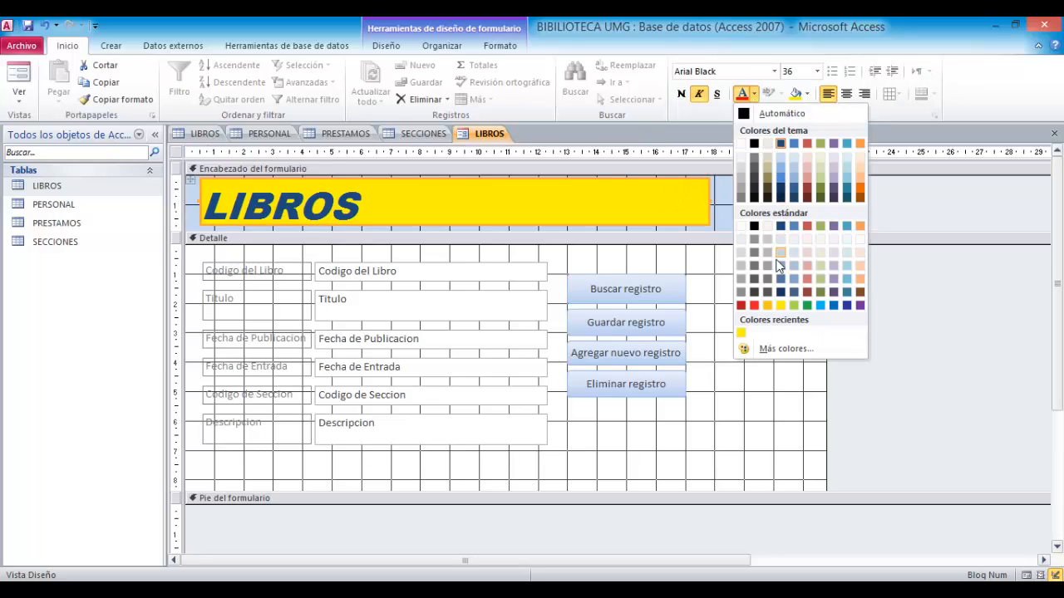
{"action": "left_click", "coordinate": [753, 202]}
{"action": "left_click", "coordinate": [743, 206]}
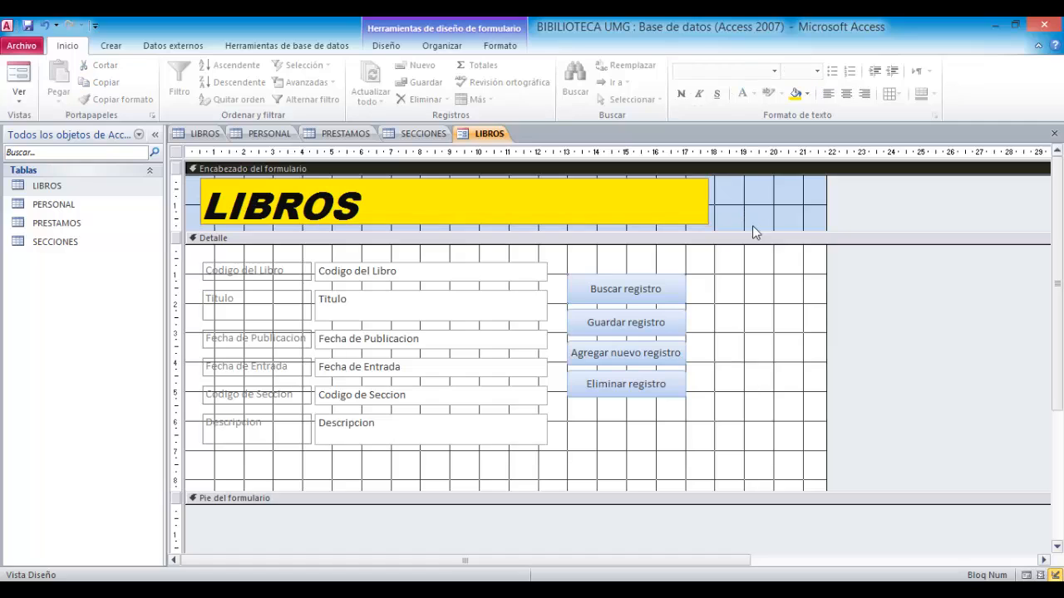
- Set the Detalle section background colour to dark blue
{"action": "left_click", "coordinate": [757, 290]}
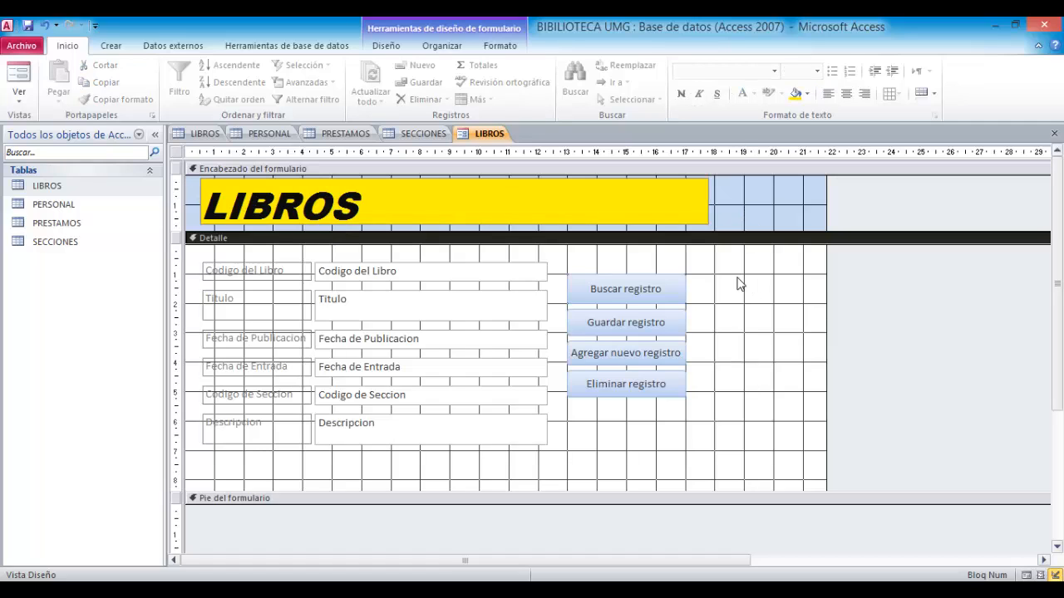
{"action": "left_click", "coordinate": [808, 98]}
{"action": "left_click", "coordinate": [837, 226]}
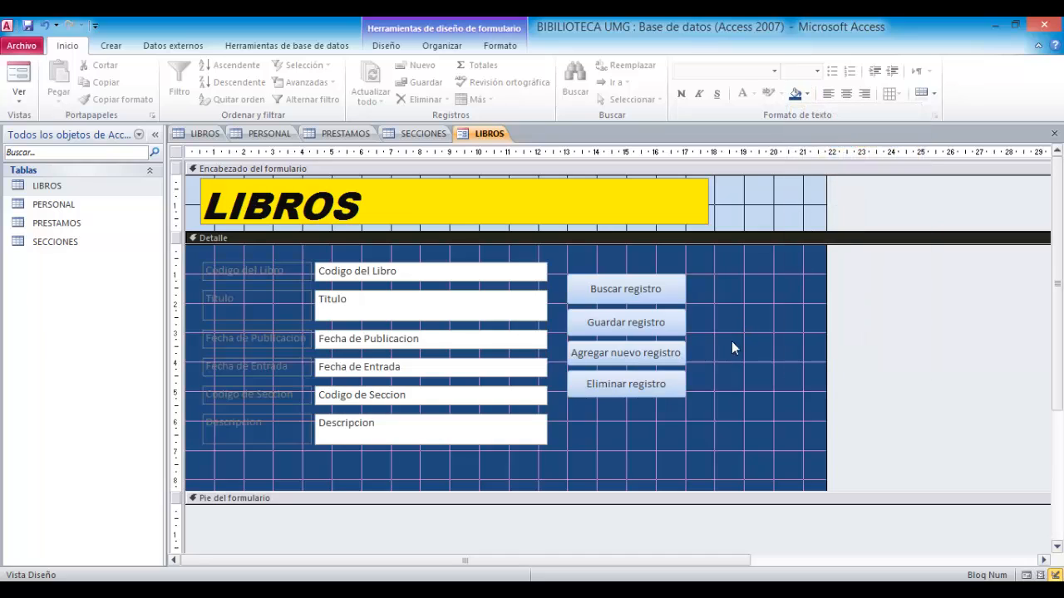
- Apply the same dark blue background to the form header section
{"action": "left_click", "coordinate": [779, 225]}
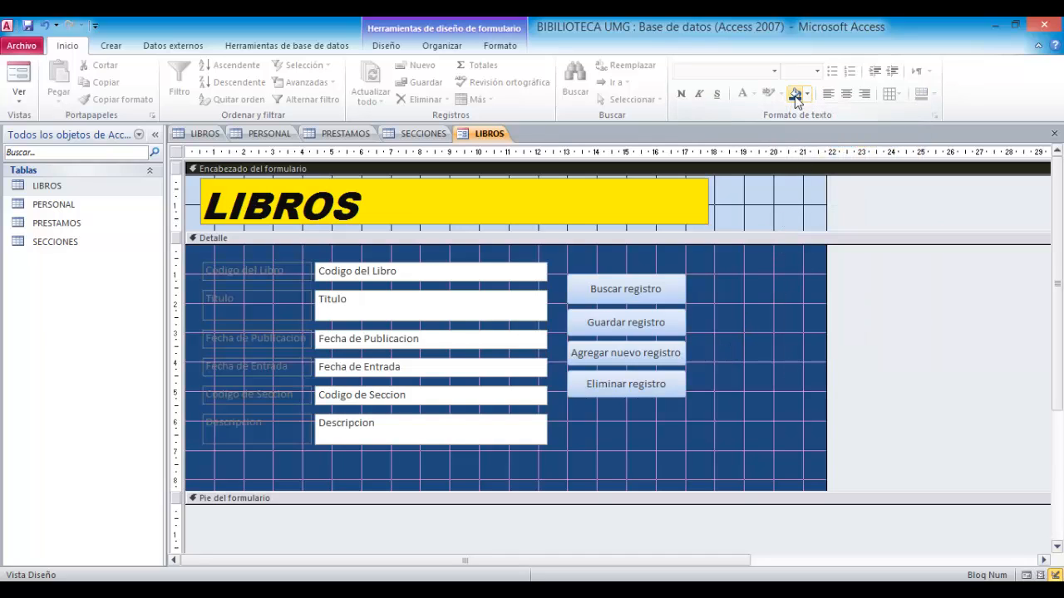
{"action": "left_click", "coordinate": [796, 93]}
{"action": "left_click", "coordinate": [780, 375]}
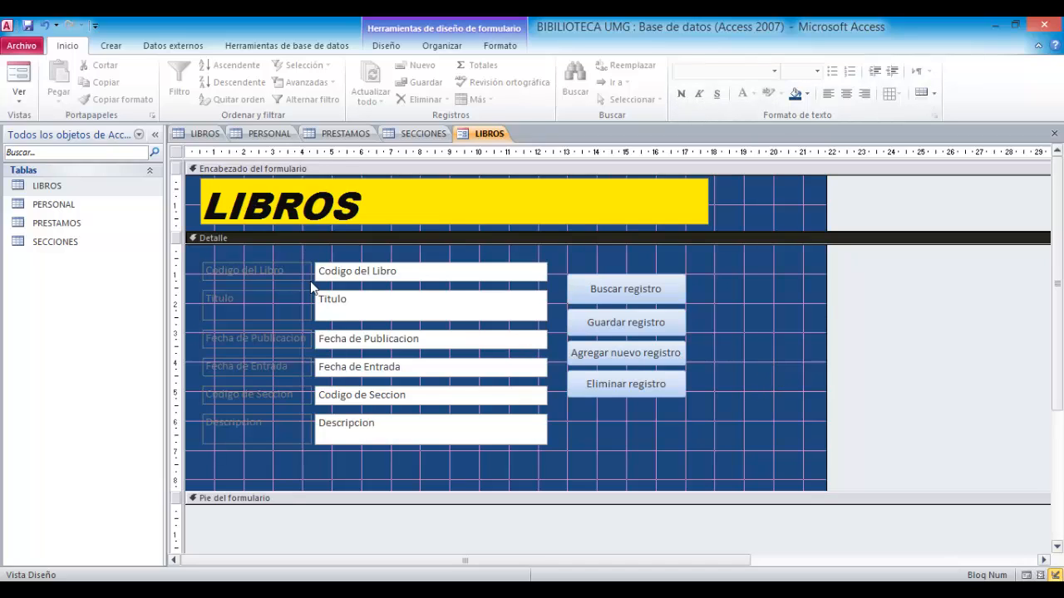
- Change the Codigo del Libro label's text colour to white
{"action": "left_click", "coordinate": [247, 273]}
{"action": "left_click", "coordinate": [278, 270]}
{"action": "left_click_drag", "start_coordinate": [281, 270], "coordinate": [204, 270]}
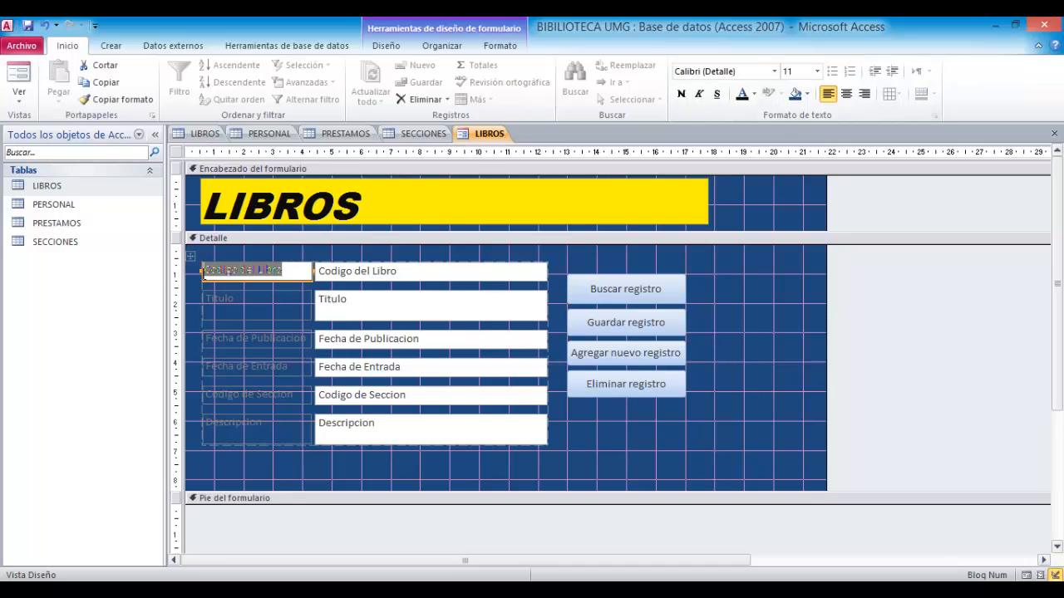
{"action": "left_click", "coordinate": [754, 93]}
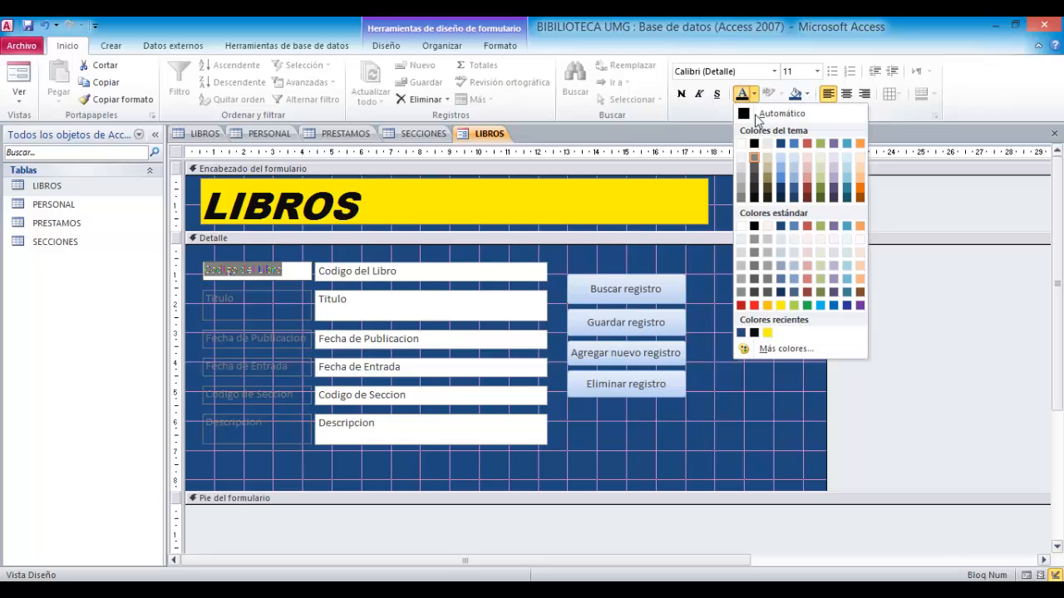
{"action": "left_click", "coordinate": [740, 143]}
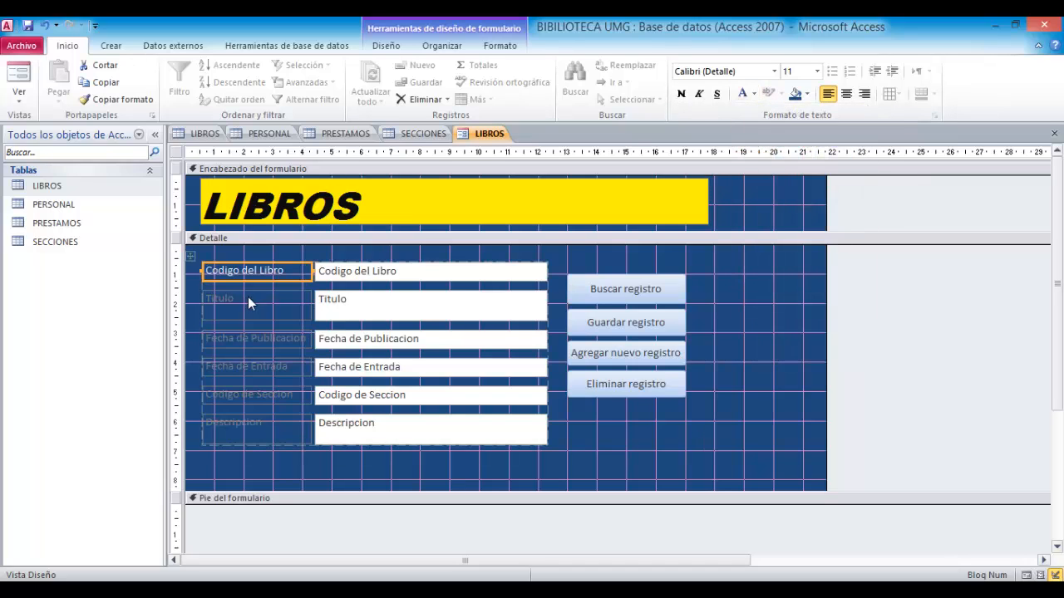
- Make the Titulo and Fecha de Publicacion labels' text white as well
{"action": "left_click", "coordinate": [260, 304]}
{"action": "left_click", "coordinate": [260, 304]}
{"action": "left_click_drag", "start_coordinate": [202, 297], "coordinate": [251, 301]}
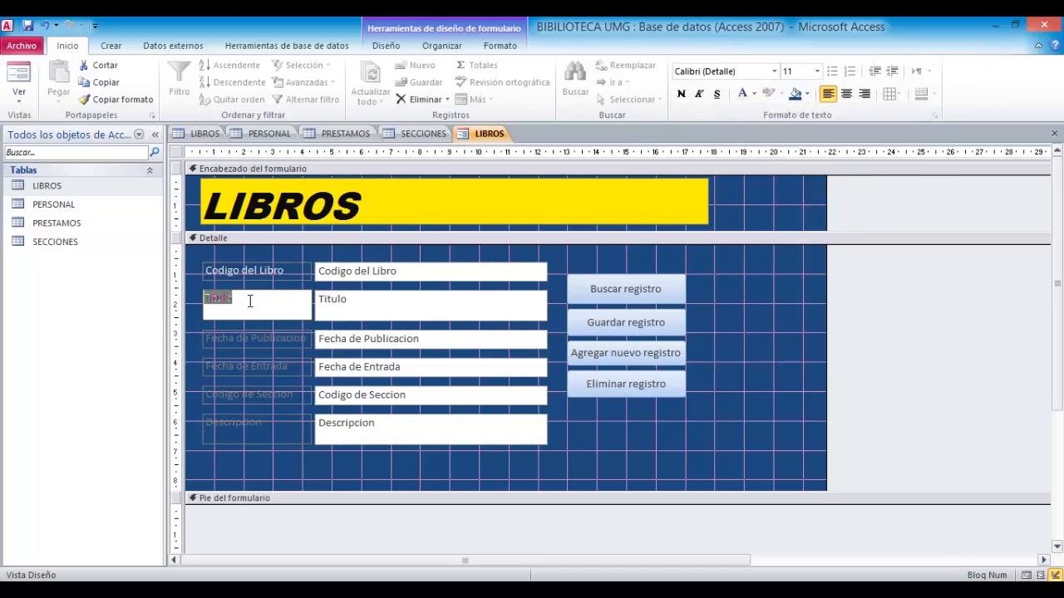
{"action": "left_click", "coordinate": [746, 96]}
{"action": "double_click", "coordinate": [306, 344]}
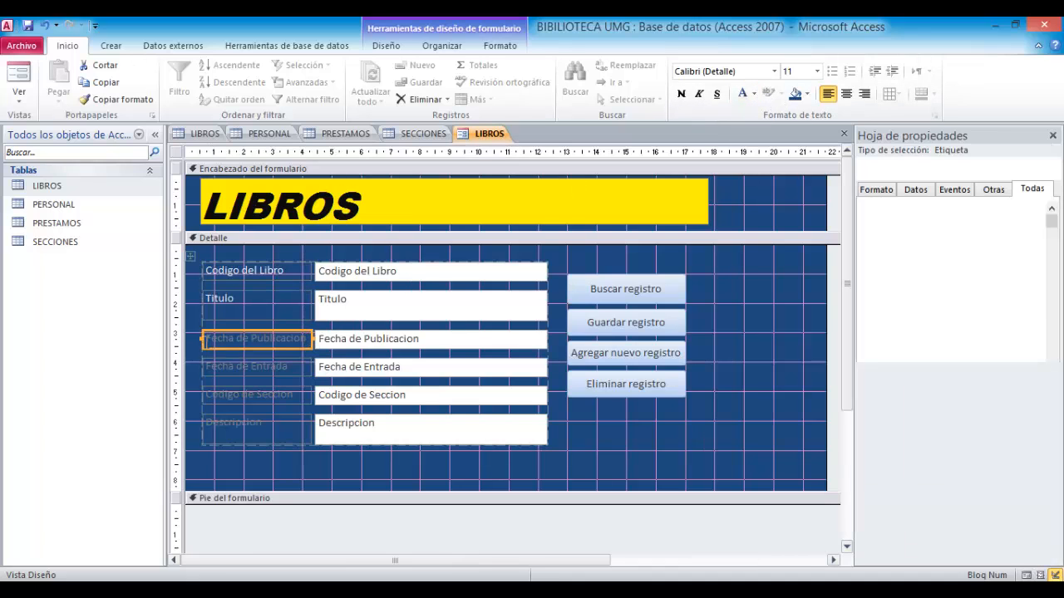
{"action": "left_click", "coordinate": [306, 339]}
{"action": "left_click_drag", "start_coordinate": [307, 340], "coordinate": [203, 339]}
{"action": "left_click", "coordinate": [743, 93]}
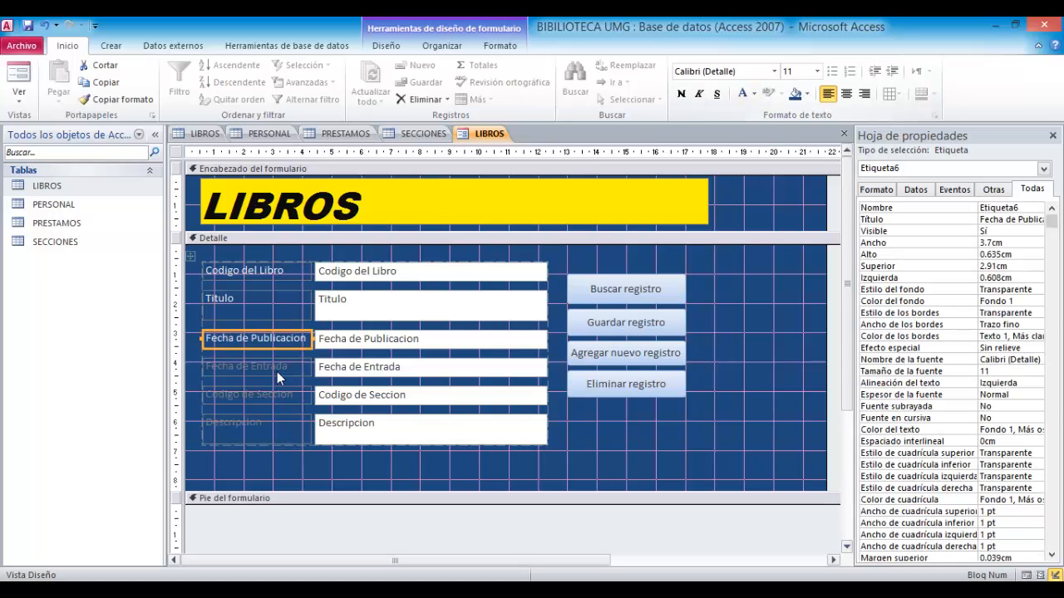
- Make the Fecha de Entrada, Codigo de Seccion and Descripcion labels' text white
{"action": "left_click", "coordinate": [296, 371]}
{"action": "left_click", "coordinate": [297, 370]}
{"action": "left_click_drag", "start_coordinate": [297, 368], "coordinate": [203, 366]}
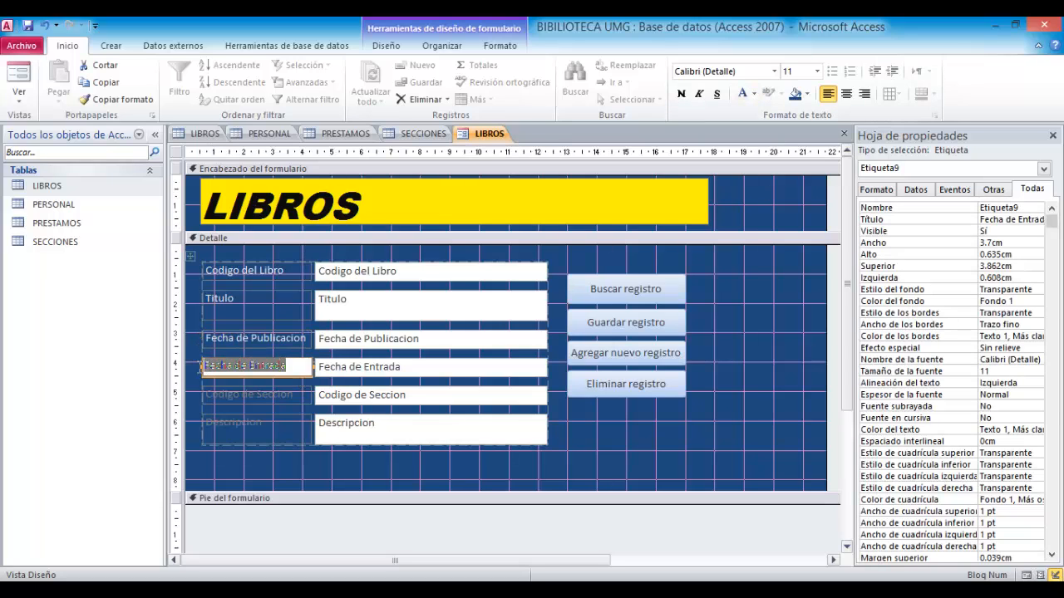
{"action": "left_click", "coordinate": [742, 94]}
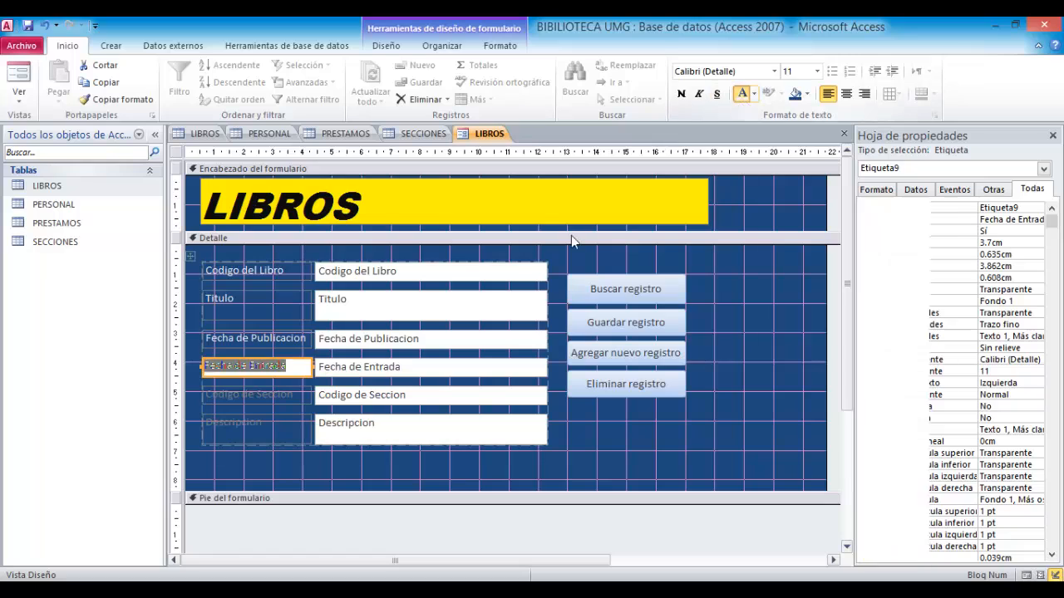
{"action": "left_click", "coordinate": [292, 396]}
{"action": "left_click_drag", "start_coordinate": [293, 395], "coordinate": [201, 396]}
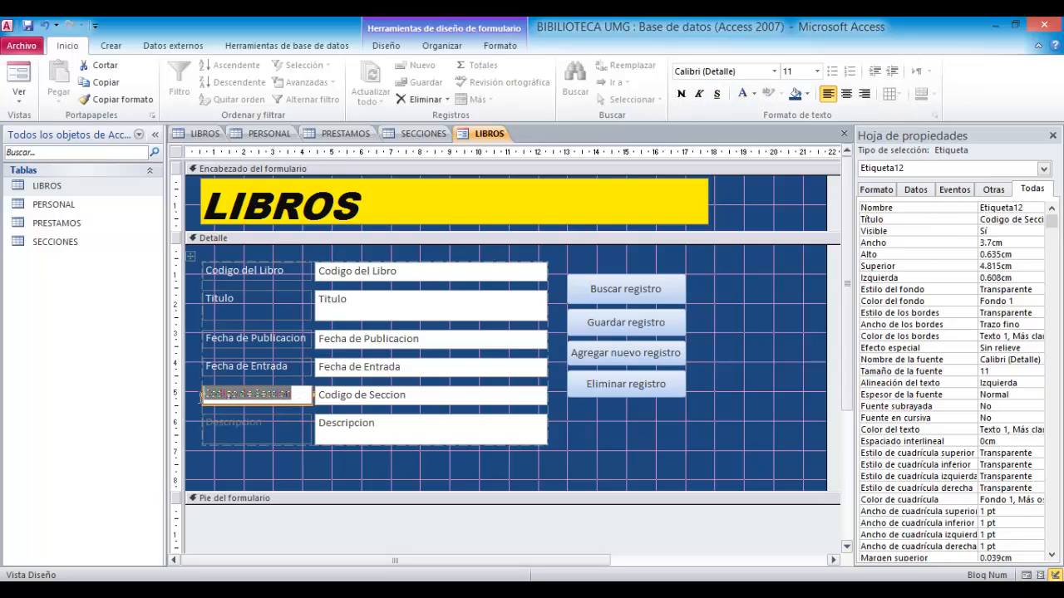
{"action": "left_click", "coordinate": [742, 94]}
{"action": "left_click", "coordinate": [253, 430]}
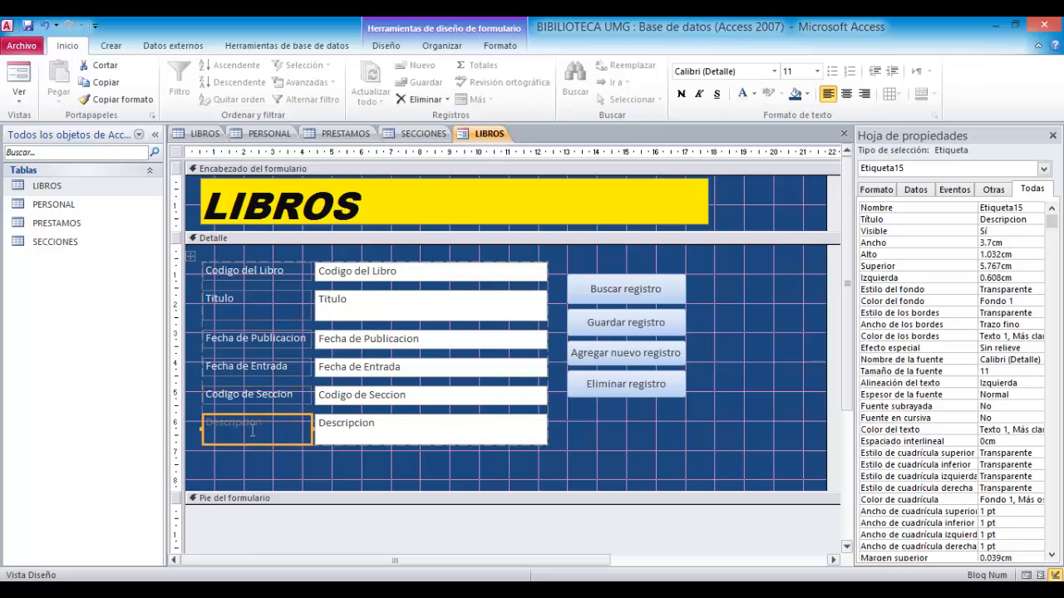
{"action": "left_click_drag", "start_coordinate": [276, 429], "coordinate": [203, 423]}
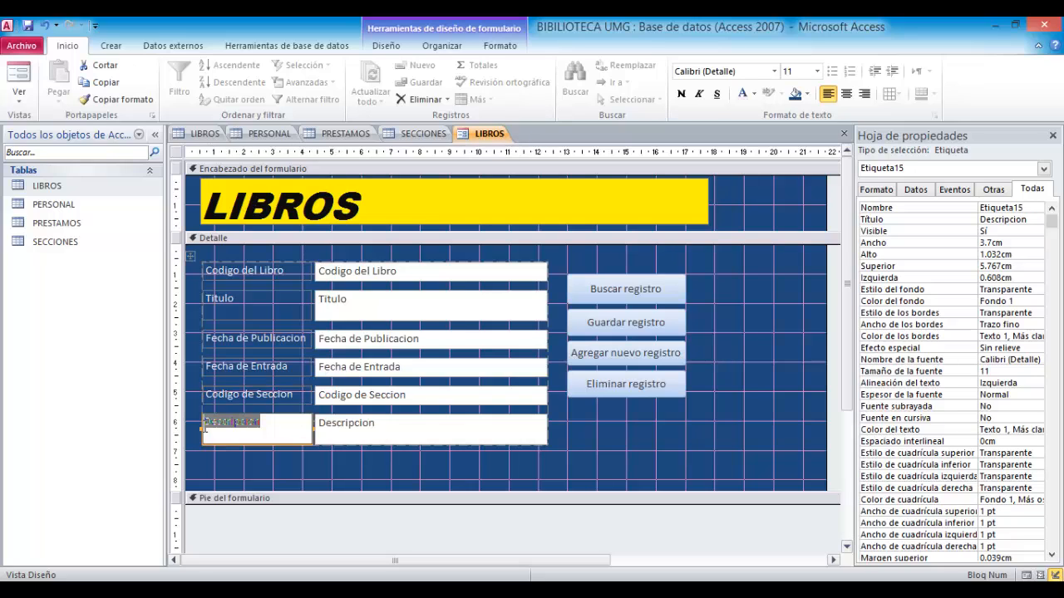
{"action": "left_click", "coordinate": [742, 94]}
- Select all six field text boxes and center their text
{"action": "left_click", "coordinate": [743, 407]}
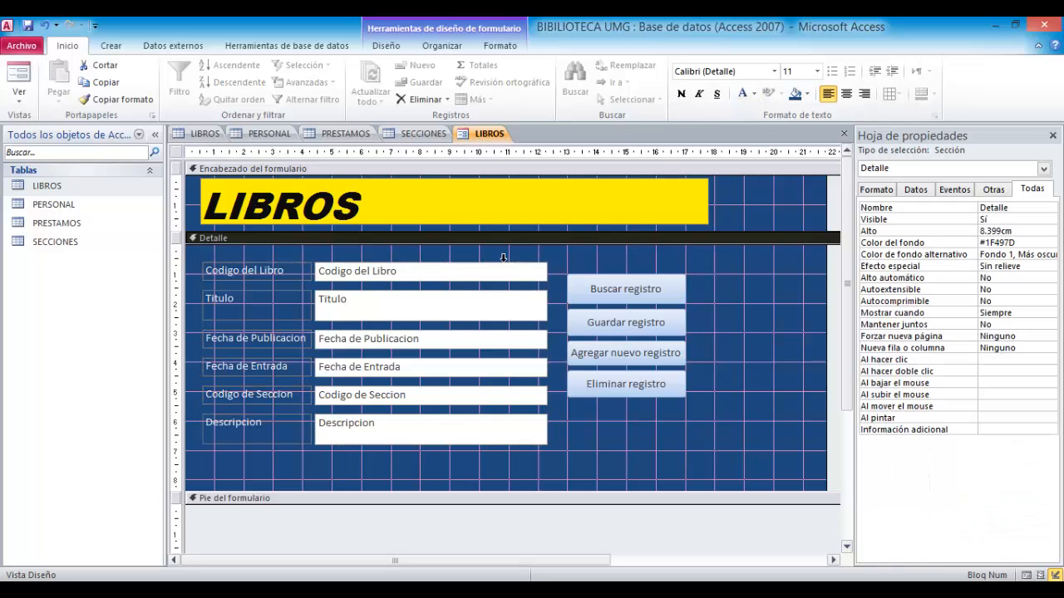
{"action": "left_click", "coordinate": [499, 280]}
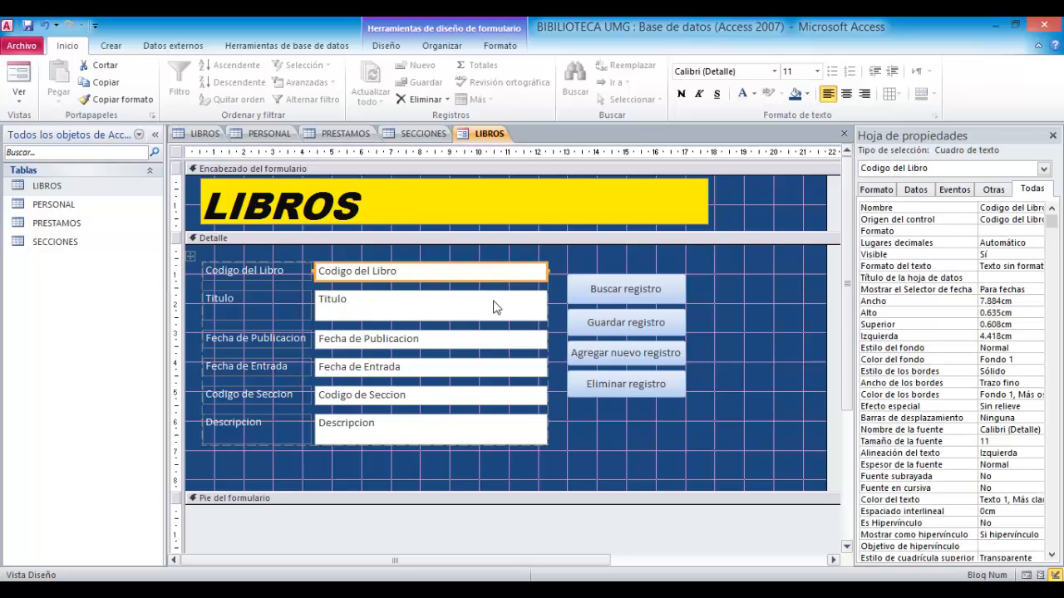
{"action": "left_click", "coordinate": [495, 307], "text": "shift"}
{"action": "left_click", "coordinate": [507, 340], "text": "shift"}
{"action": "left_click", "coordinate": [507, 369], "text": "shift"}
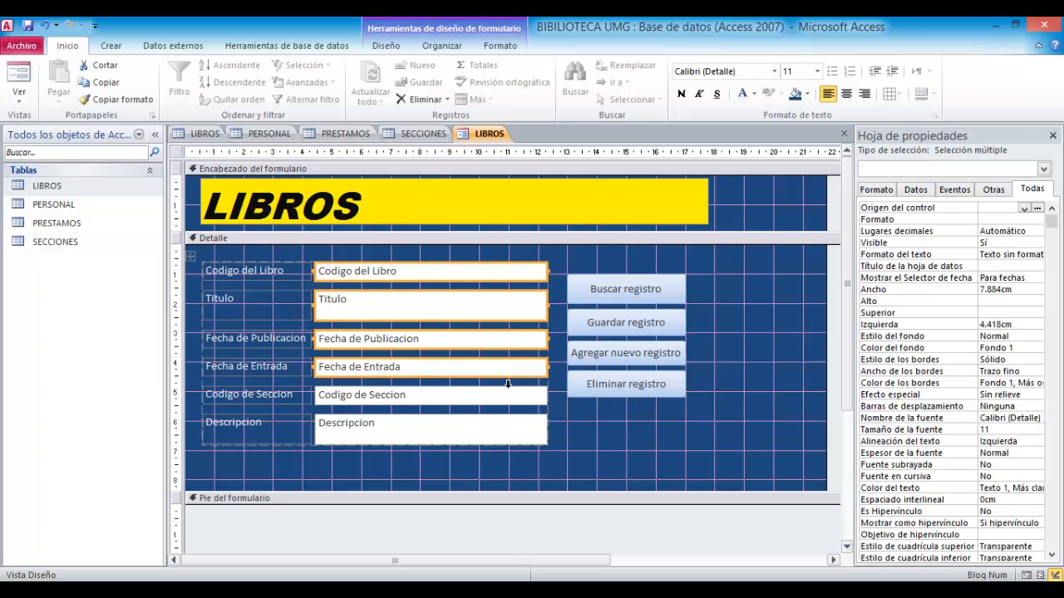
{"action": "left_click", "coordinate": [510, 397], "text": "shift"}
{"action": "left_click", "coordinate": [507, 438], "text": "shift"}
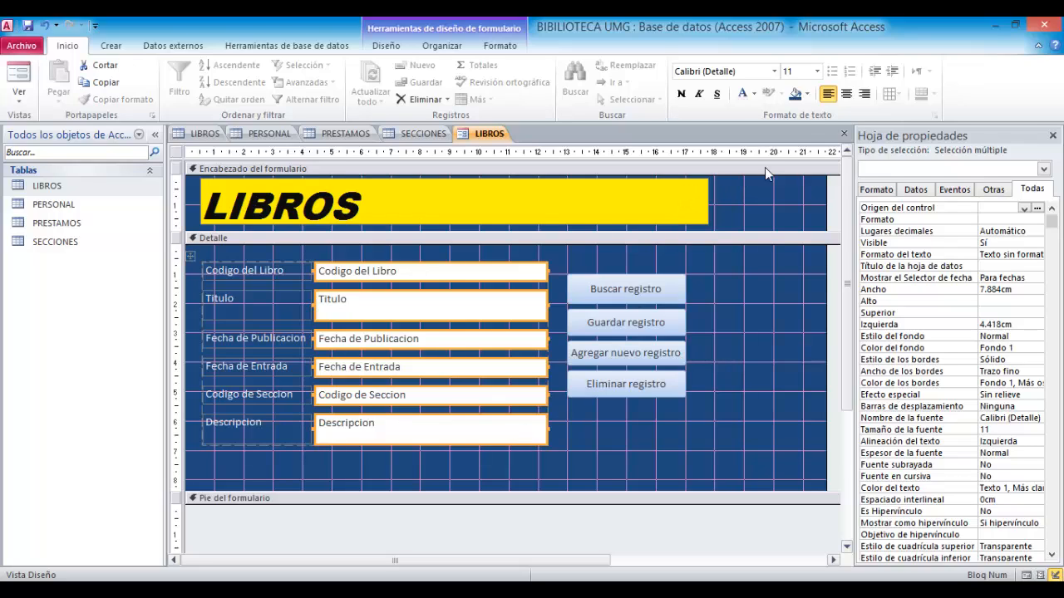
{"action": "left_click", "coordinate": [846, 93]}
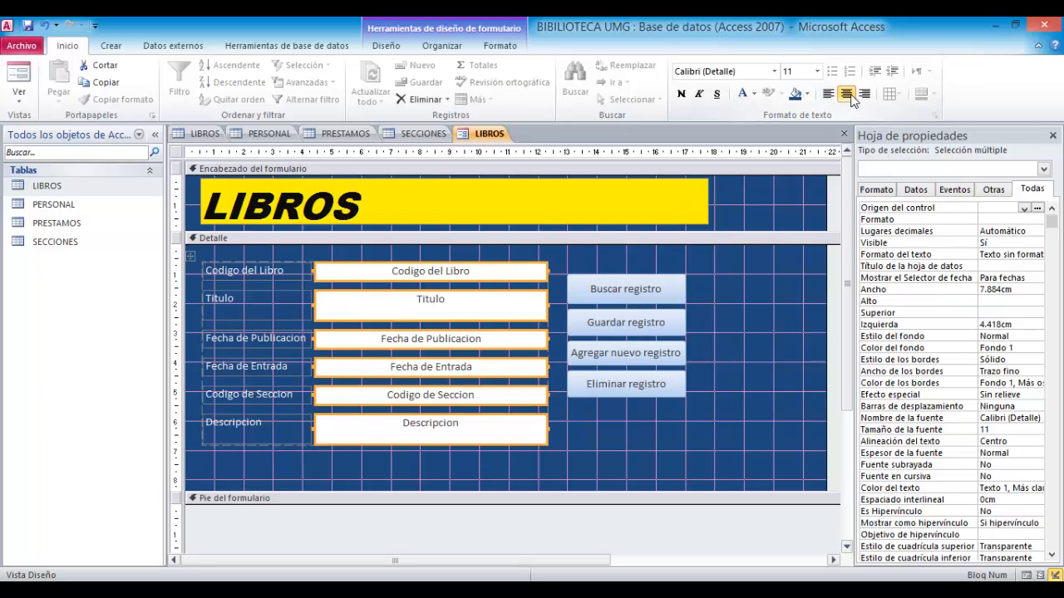
- Shorten the Descripcion text box slightly and reduce the height of the Detalle section
{"action": "left_click", "coordinate": [427, 444]}
{"action": "left_click_drag", "start_coordinate": [429, 442], "coordinate": [428, 437]}
{"action": "left_click", "coordinate": [592, 433]}
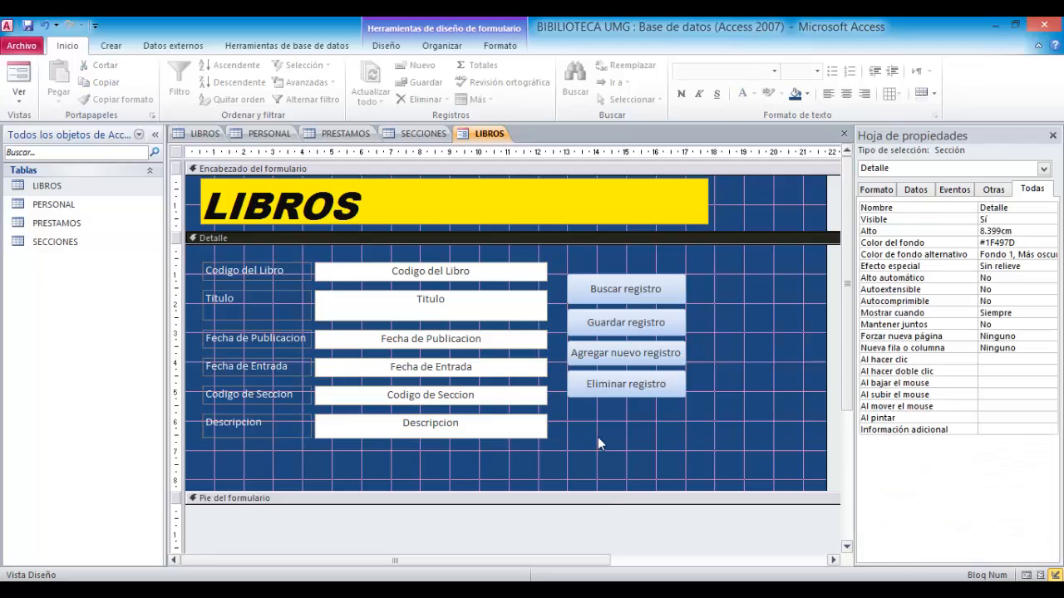
{"action": "left_click_drag", "start_coordinate": [606, 491], "coordinate": [606, 470]}
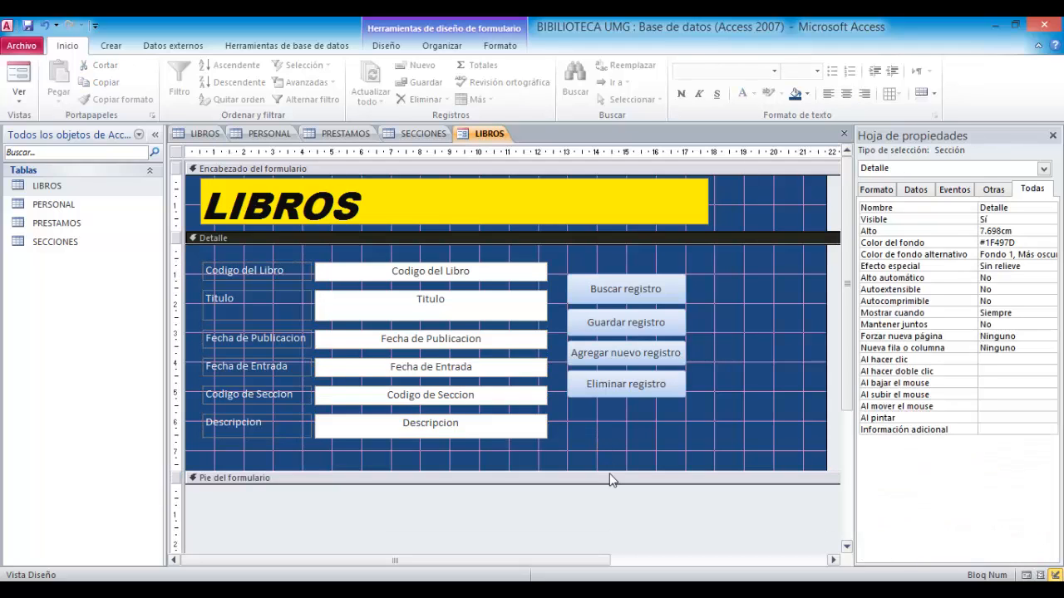
- Preview the form in Form view, then close it and save the design as LIBROS
{"action": "left_click", "coordinate": [1025, 575]}
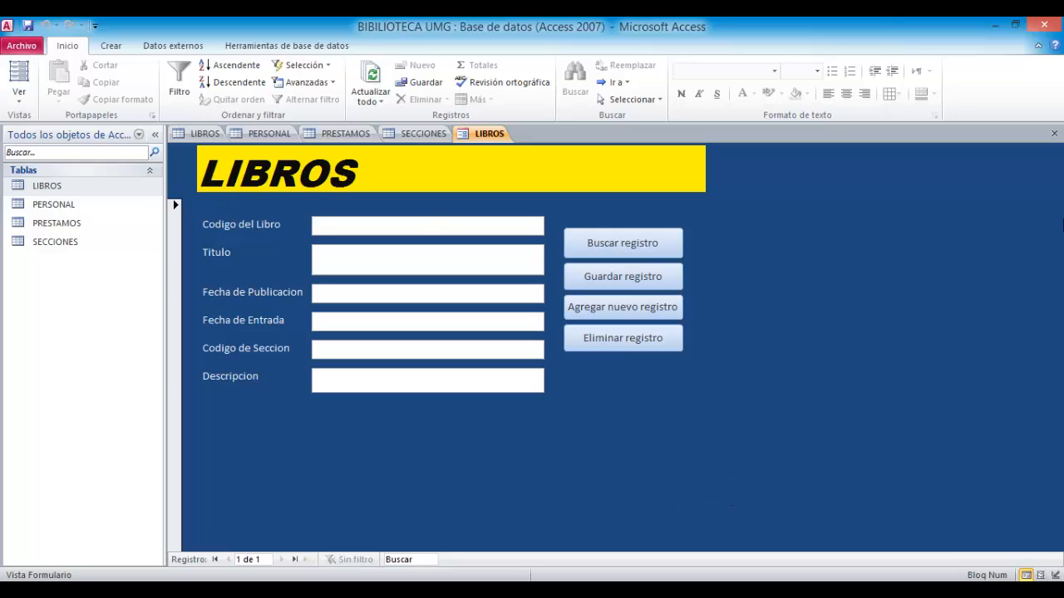
{"action": "left_click", "coordinate": [1053, 134]}
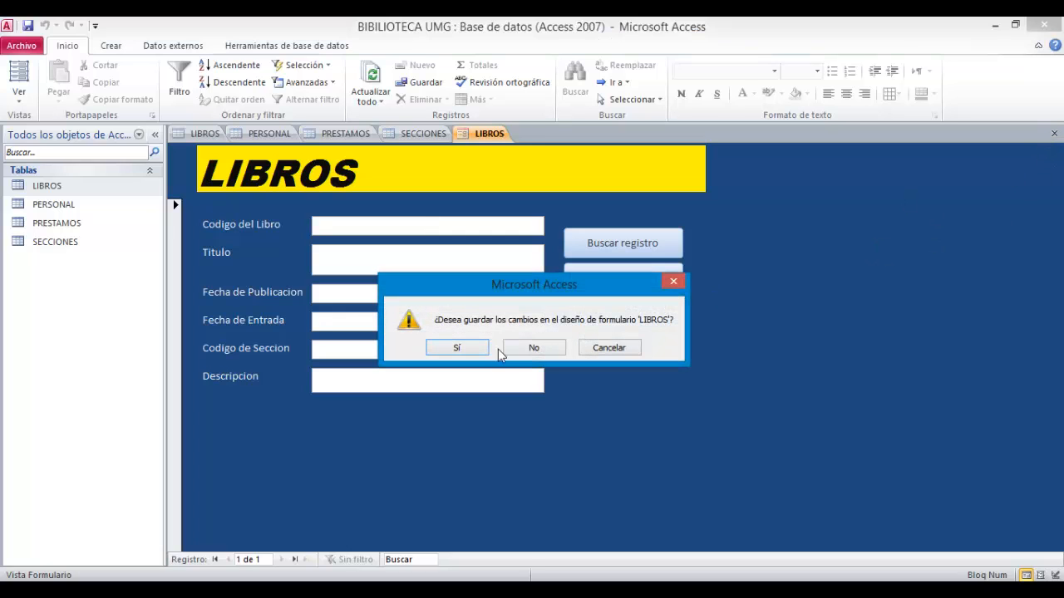
{"action": "left_click", "coordinate": [456, 349]}
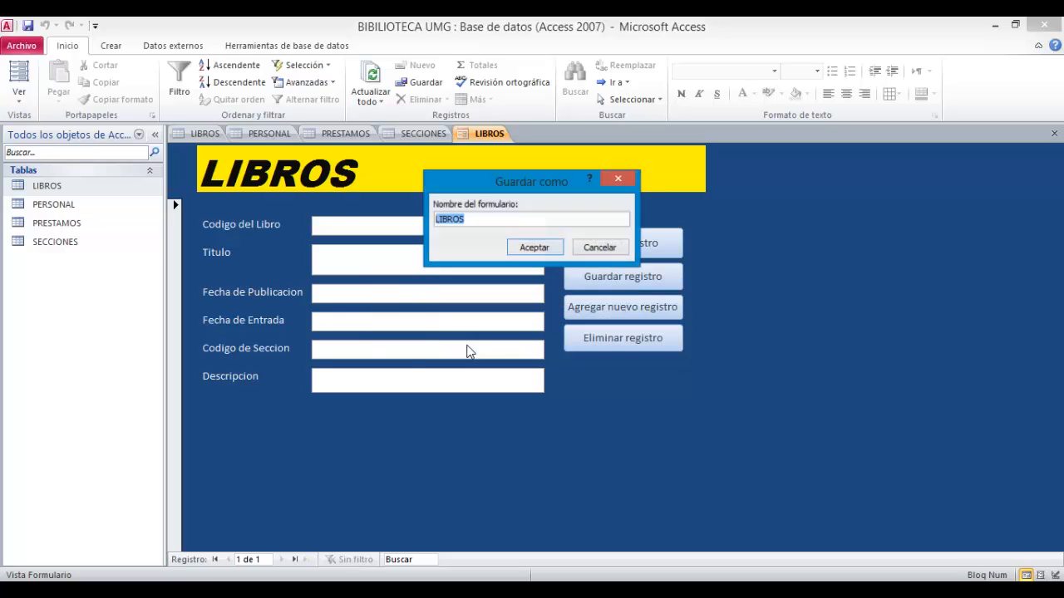
{"action": "left_click", "coordinate": [515, 248]}
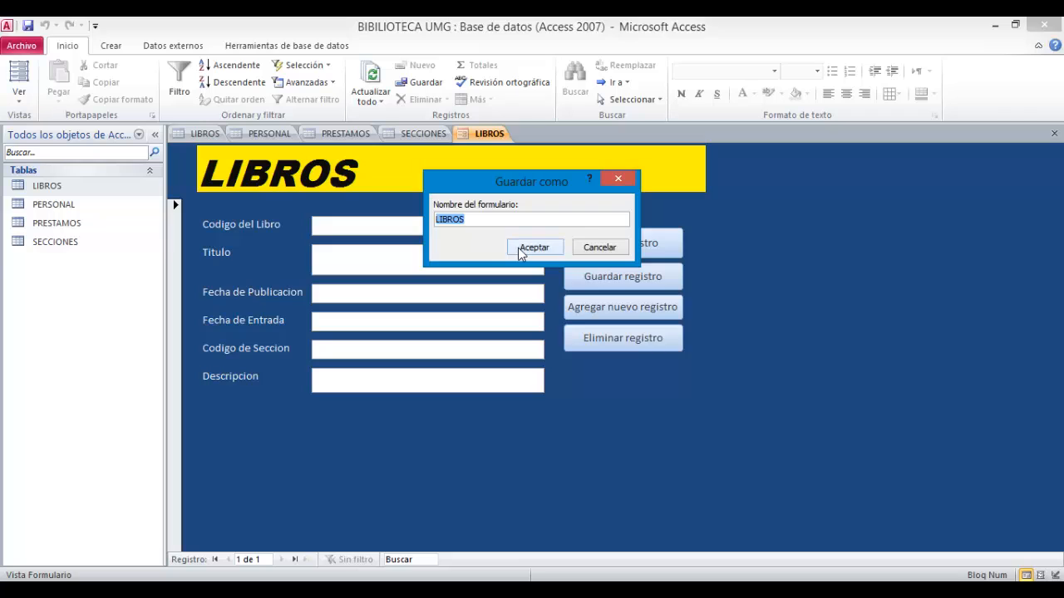
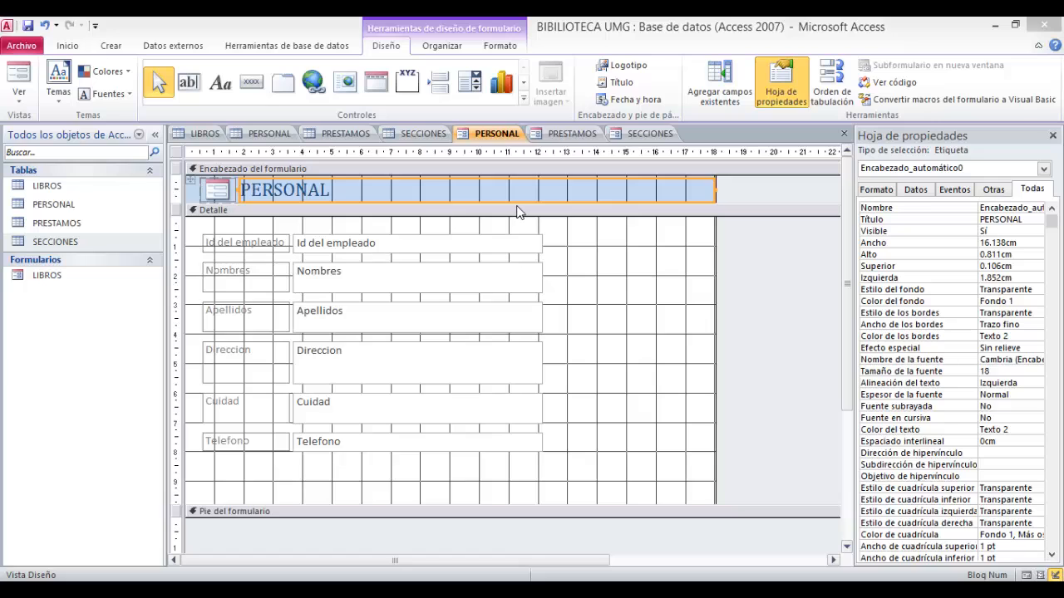
- Delete the logo image from the PERSONAL form header
{"action": "left_click", "coordinate": [623, 299]}
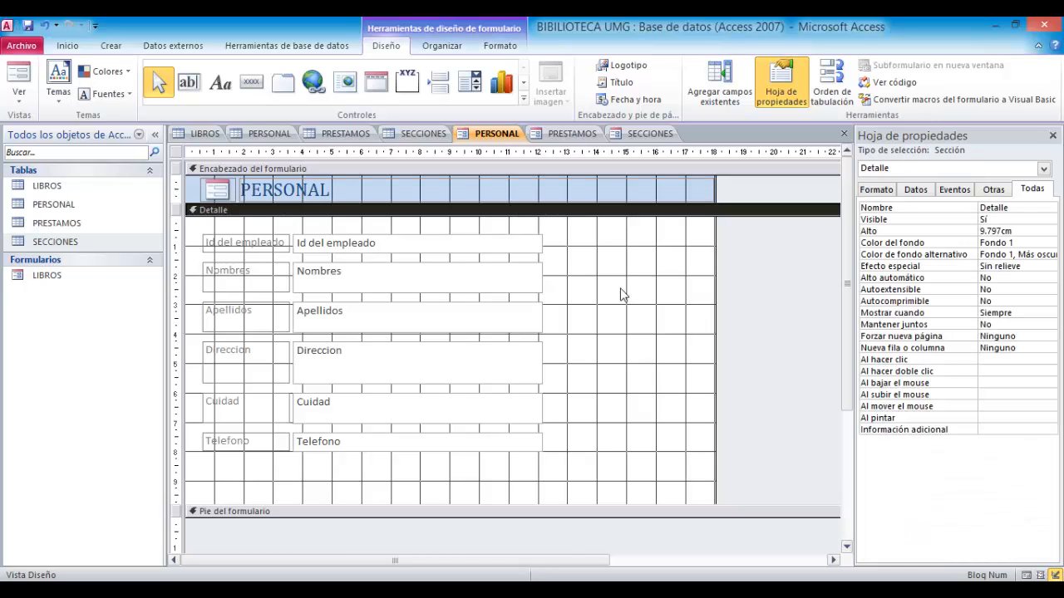
{"action": "left_click", "coordinate": [223, 191]}
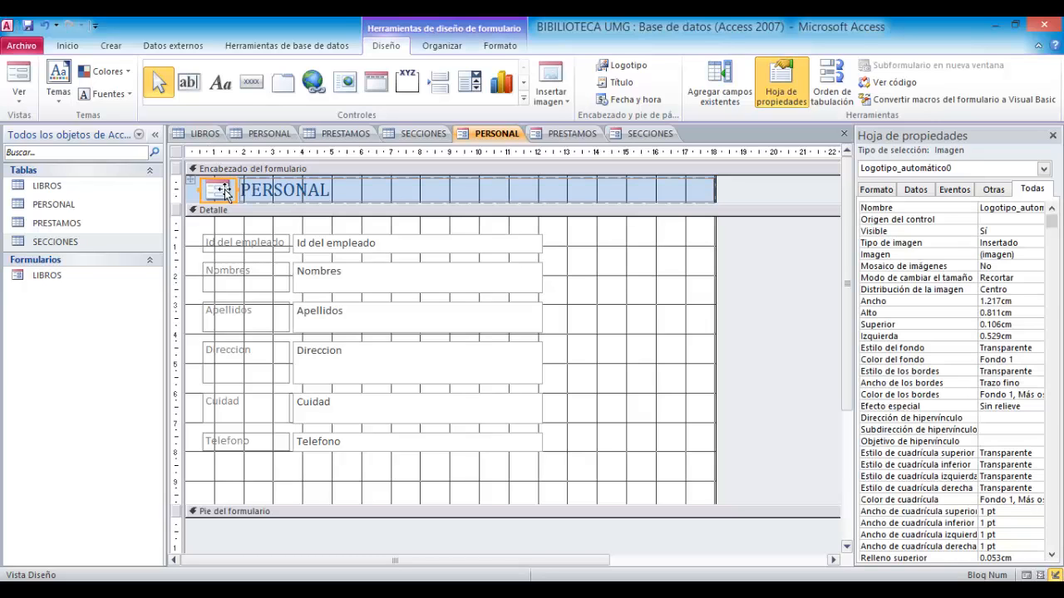
{"action": "key", "text": "Delete"}
{"action": "left_click", "coordinate": [595, 298]}
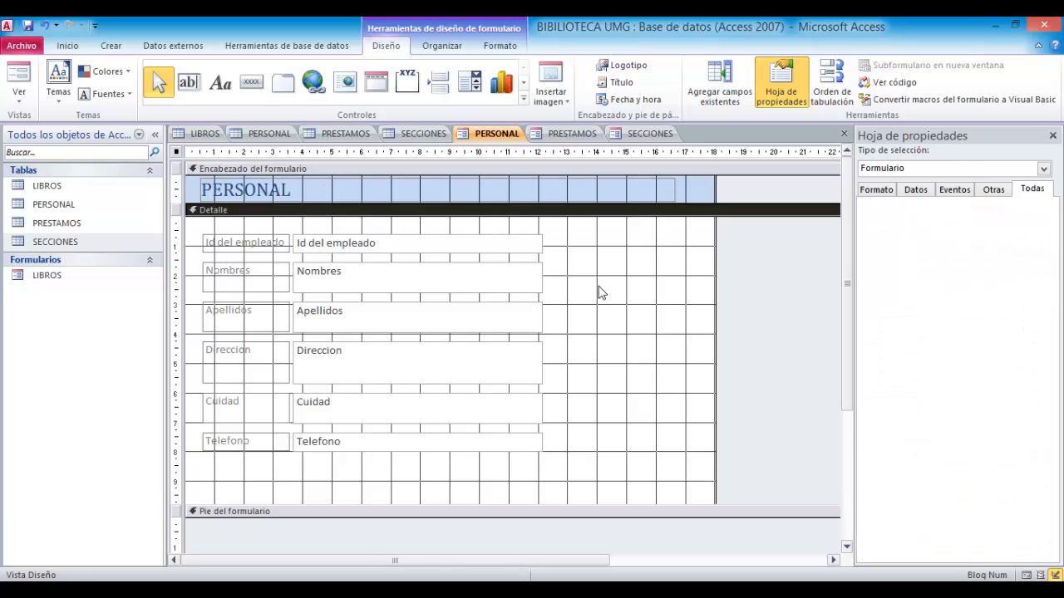
- Open the PRESTAMOS form in Design view and delete the logo from its header
{"action": "left_click", "coordinate": [563, 138]}
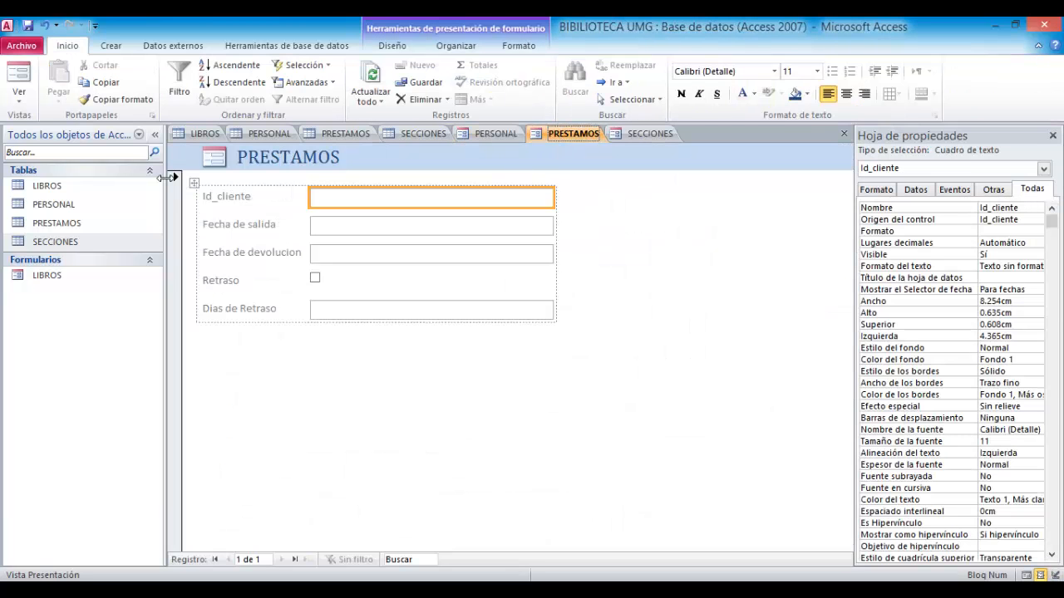
{"action": "left_click", "coordinate": [1056, 575]}
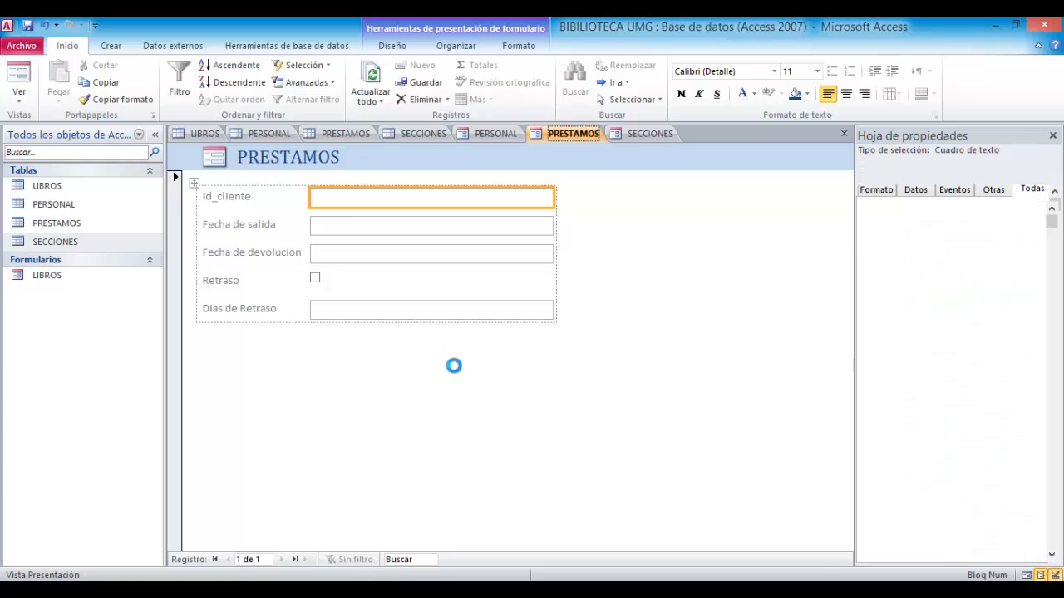
{"action": "left_click", "coordinate": [216, 192]}
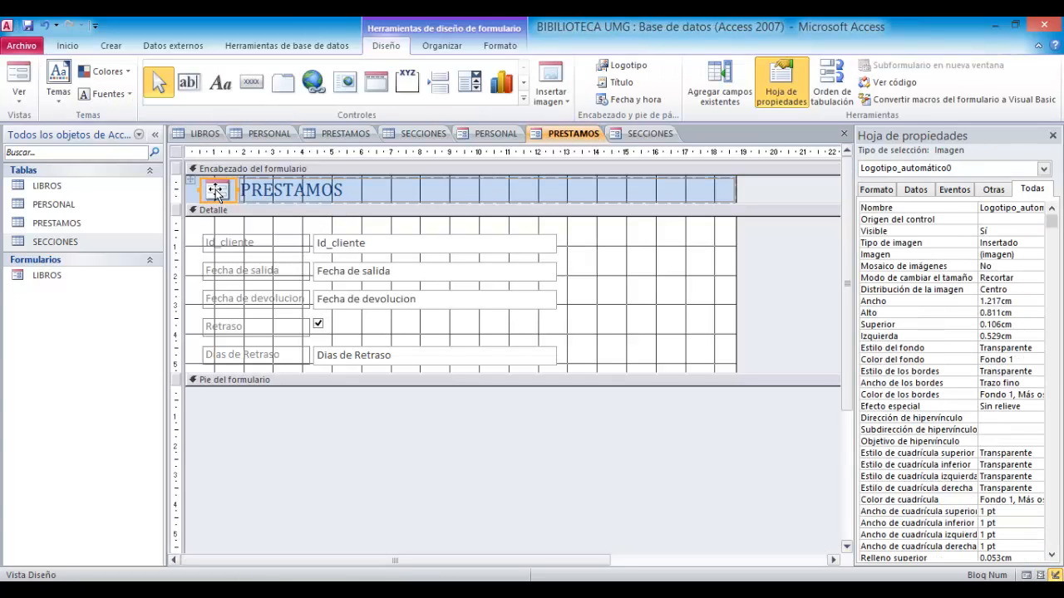
{"action": "key", "text": "Delete"}
- Delete the logo image from the SECCIONES form header
{"action": "left_click", "coordinate": [625, 136]}
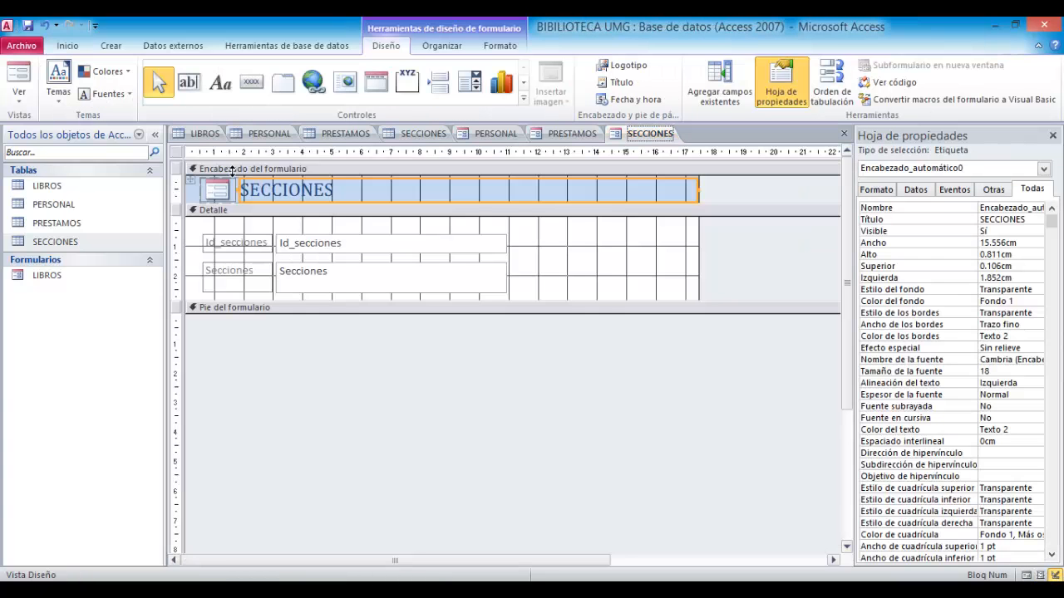
{"action": "left_click", "coordinate": [218, 192]}
{"action": "key", "text": "Delete"}
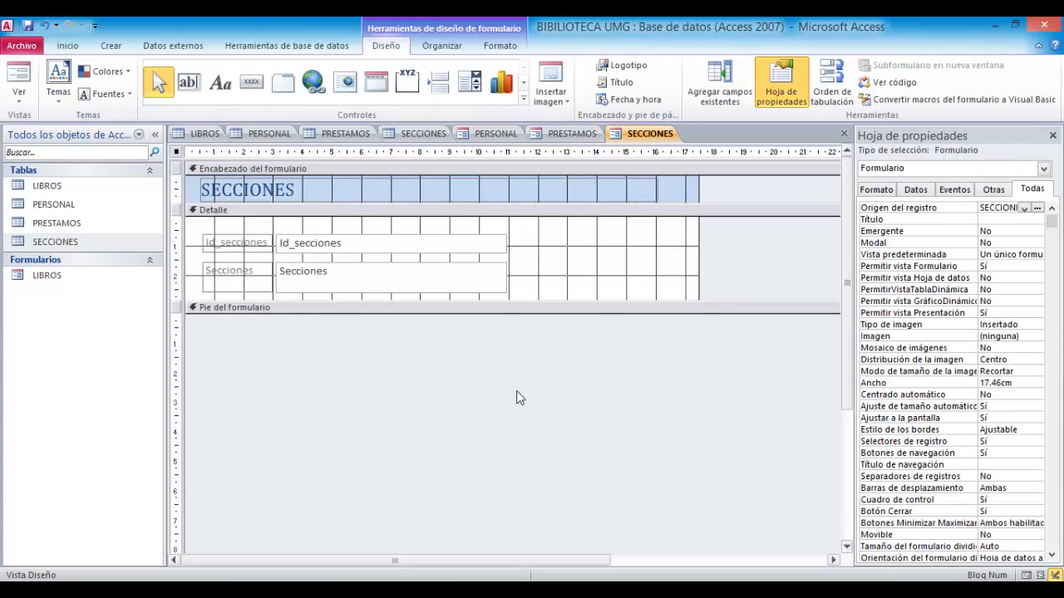
{"action": "left_click", "coordinate": [566, 276]}
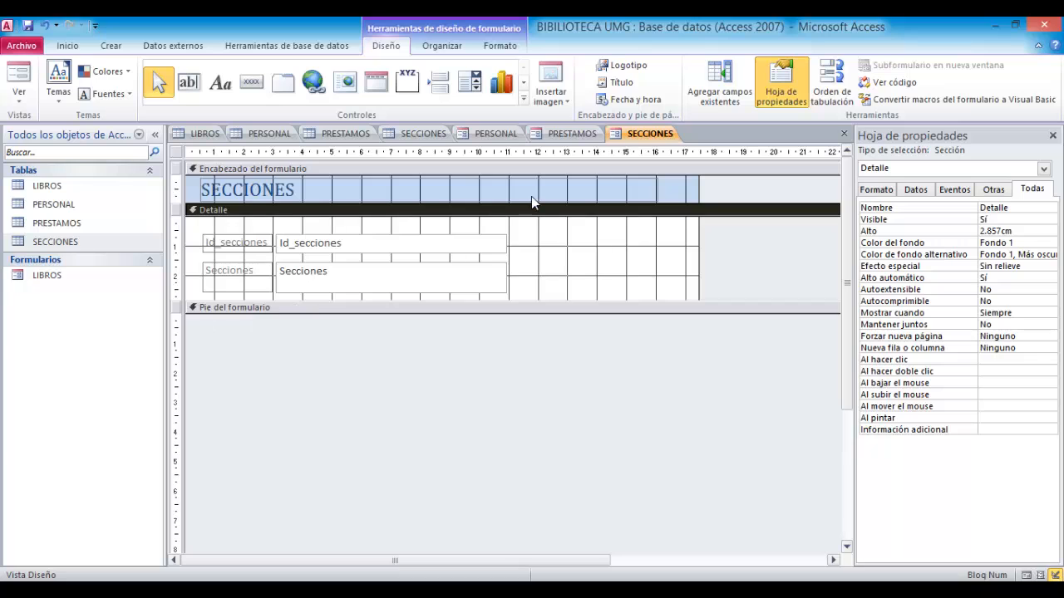
- Give the PERSONAL title label a light blue (Texto 2, lighter) fill and a dark gray outline
{"action": "left_click", "coordinate": [496, 133]}
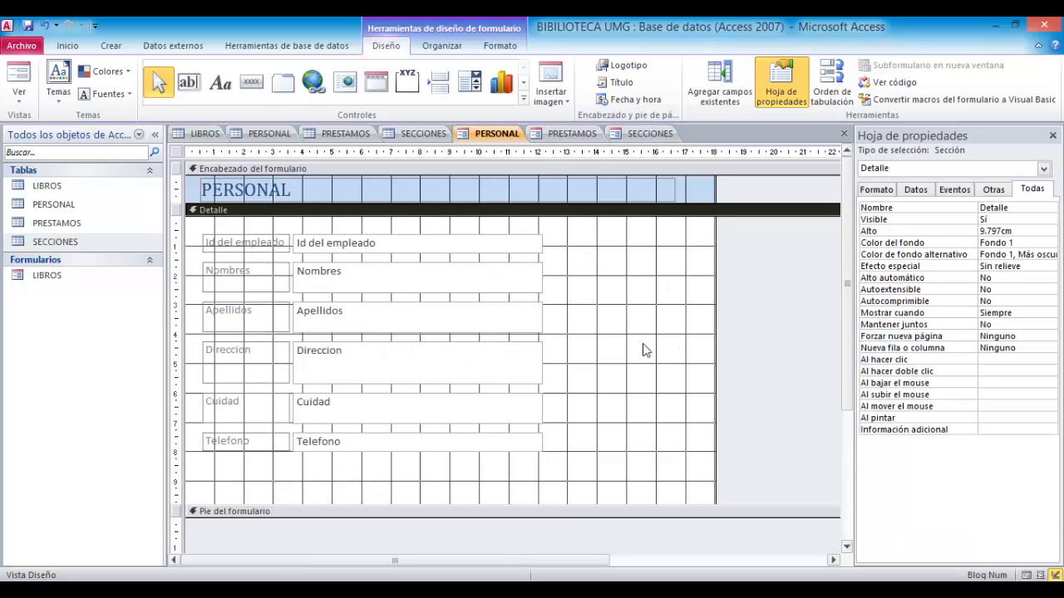
{"action": "left_click", "coordinate": [505, 197]}
{"action": "left_click", "coordinate": [273, 193]}
{"action": "double_click", "coordinate": [272, 193]}
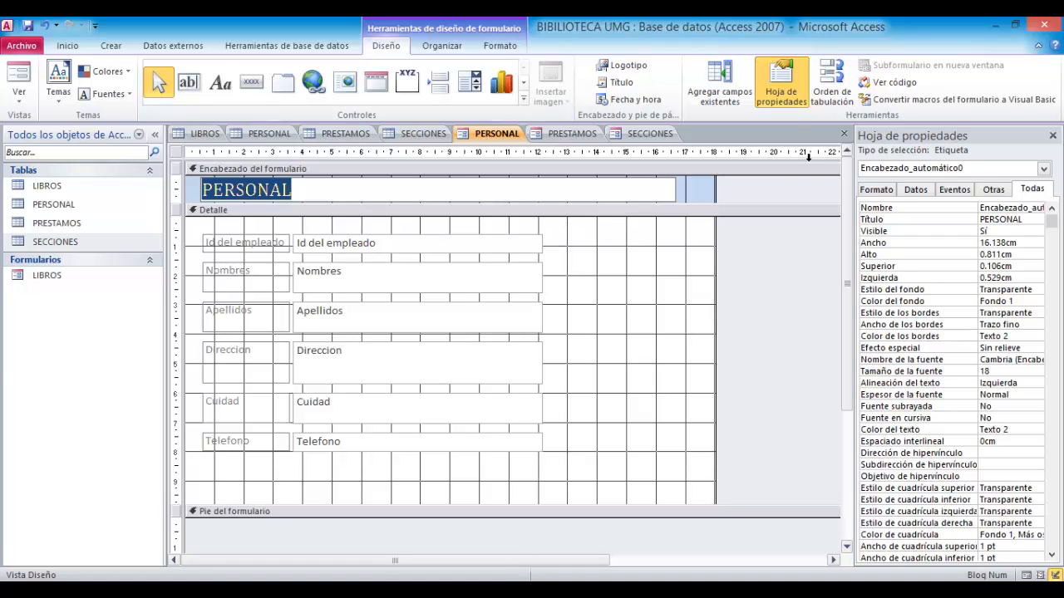
{"action": "left_click", "coordinate": [505, 45]}
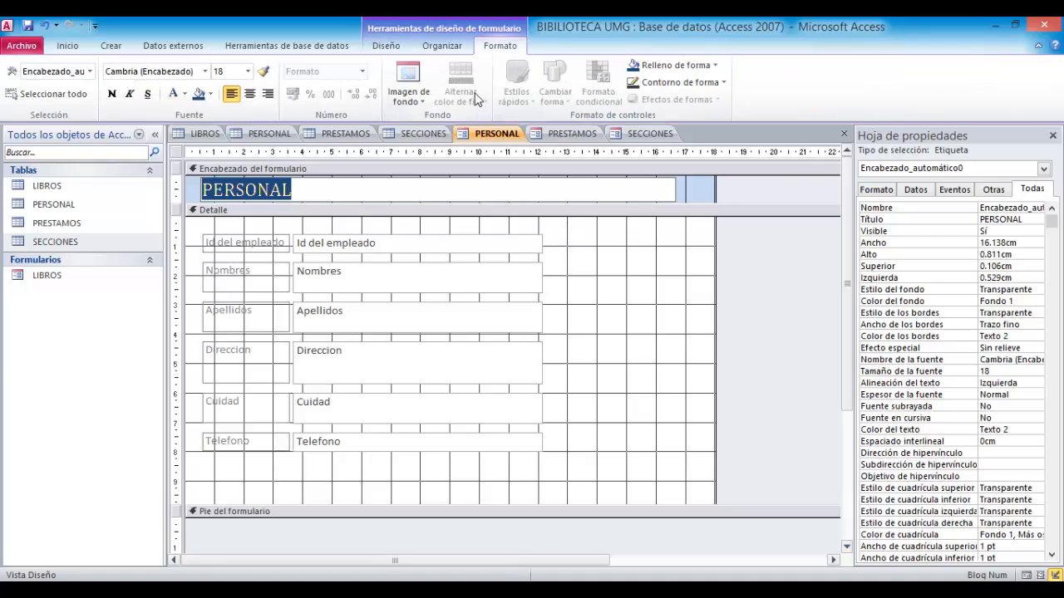
{"action": "left_click", "coordinate": [686, 72]}
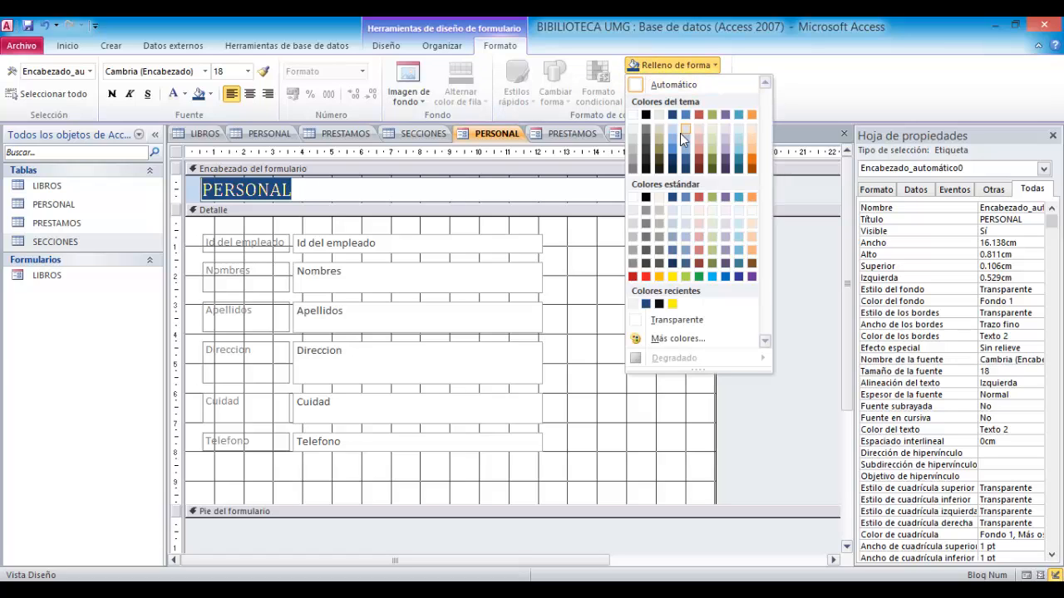
{"action": "left_click", "coordinate": [696, 149]}
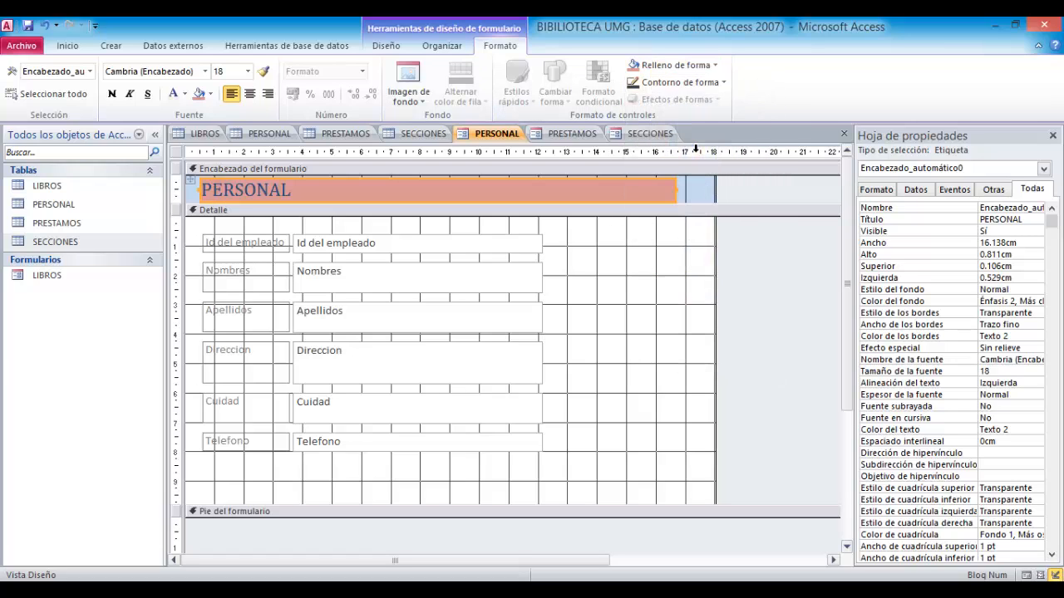
{"action": "left_click", "coordinate": [651, 67]}
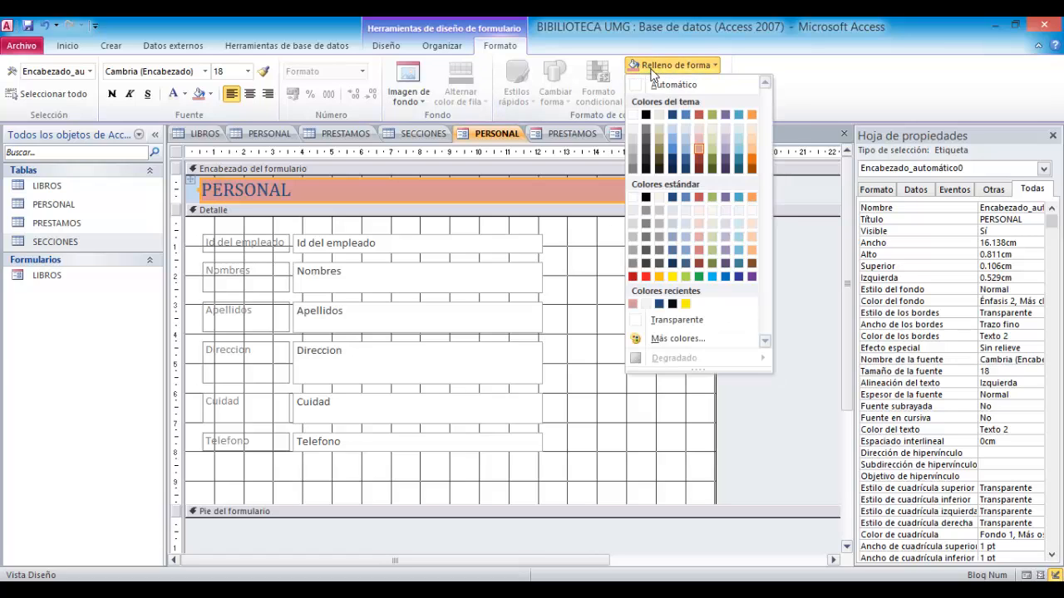
{"action": "left_click", "coordinate": [673, 147]}
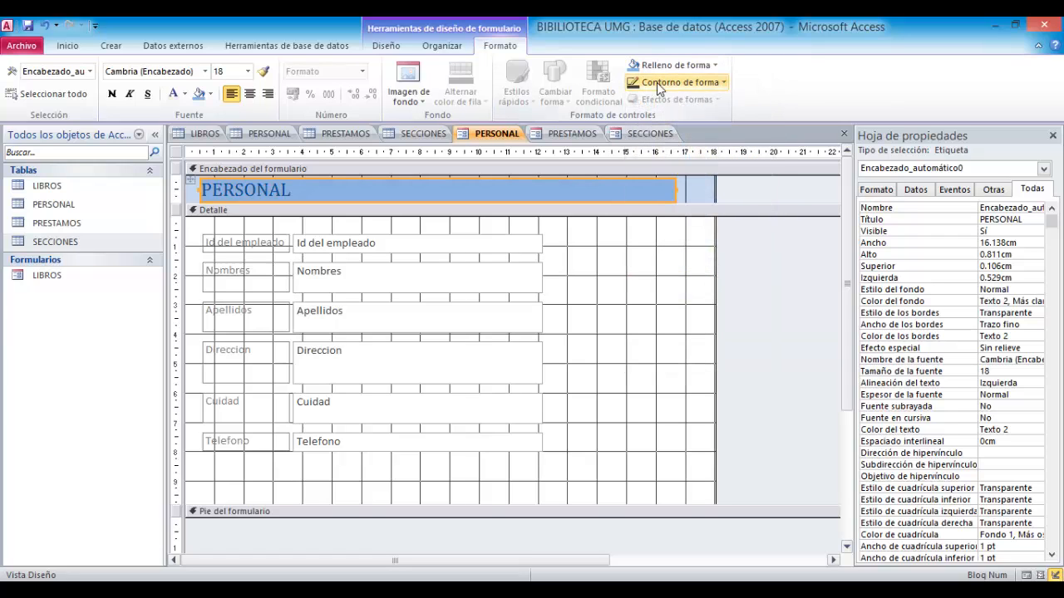
{"action": "left_click", "coordinate": [658, 87]}
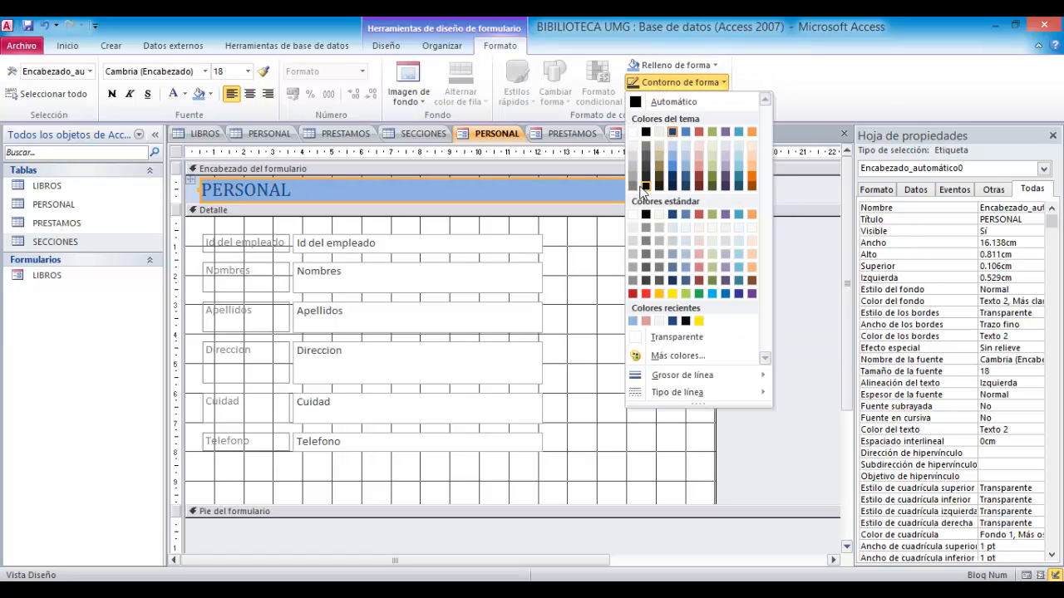
{"action": "left_click", "coordinate": [645, 185]}
- Fill the PERSONAL form's Detalle section background with the same light blue
{"action": "left_click", "coordinate": [561, 278]}
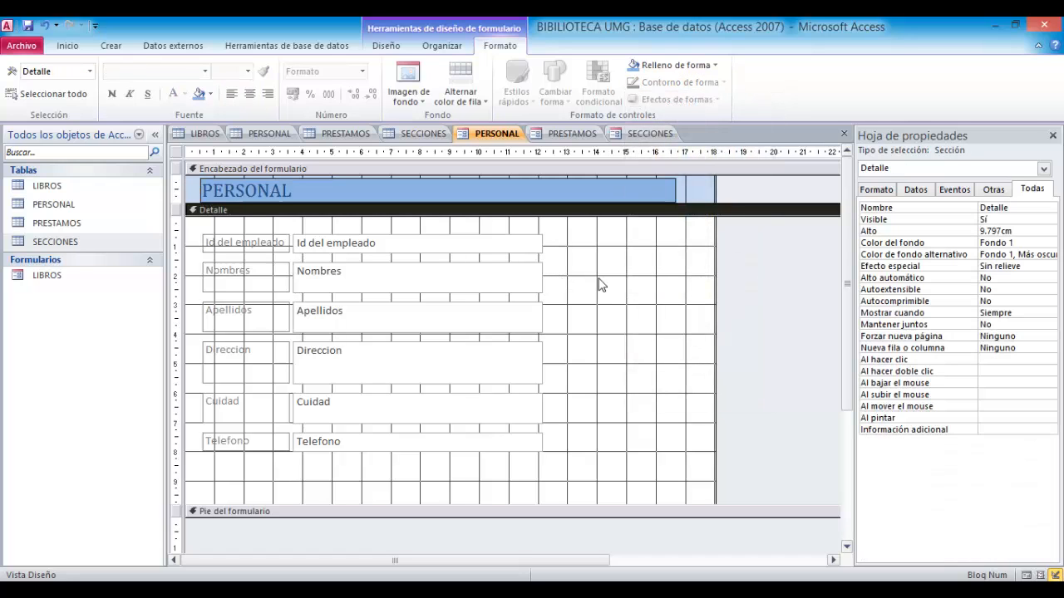
{"action": "left_click", "coordinate": [653, 66]}
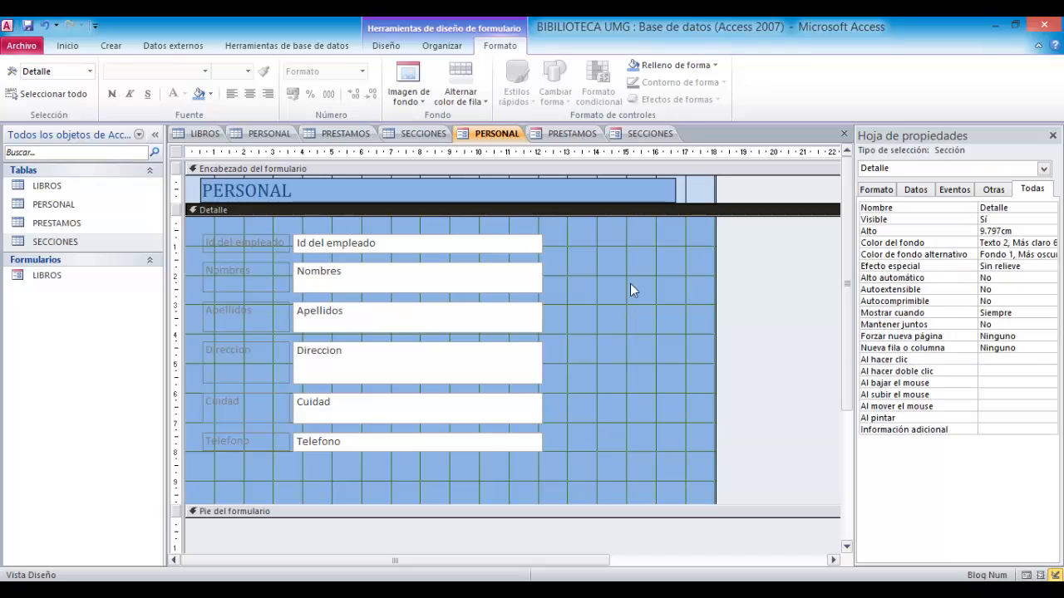
- Select all six field labels and give them a white outline and white background fill
{"action": "left_click", "coordinate": [274, 248]}
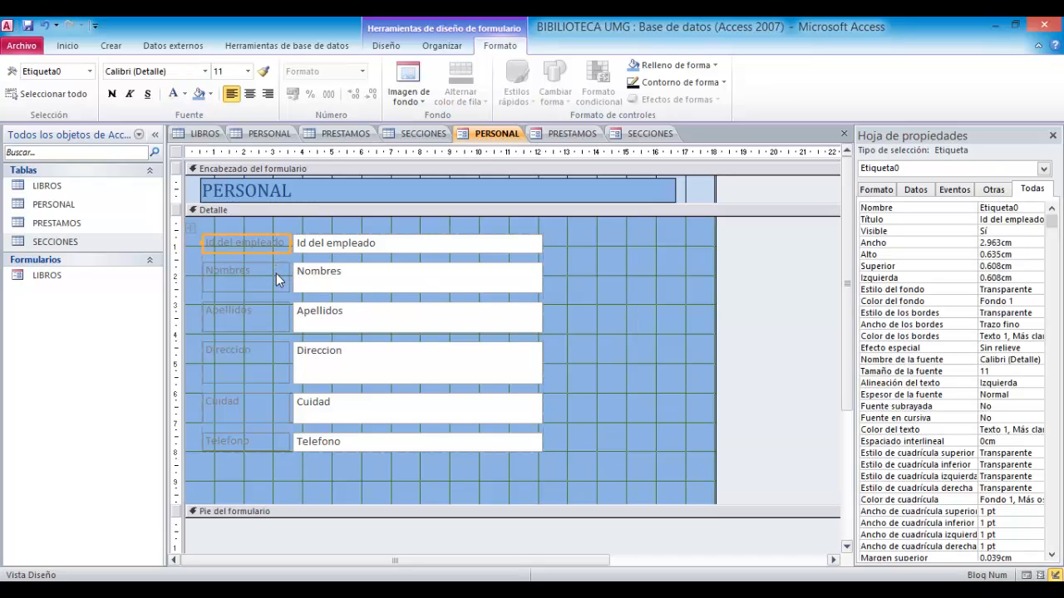
{"action": "left_click", "coordinate": [278, 280], "text": "shift"}
{"action": "left_click", "coordinate": [271, 324], "text": "shift"}
{"action": "left_click", "coordinate": [271, 376], "text": "shift"}
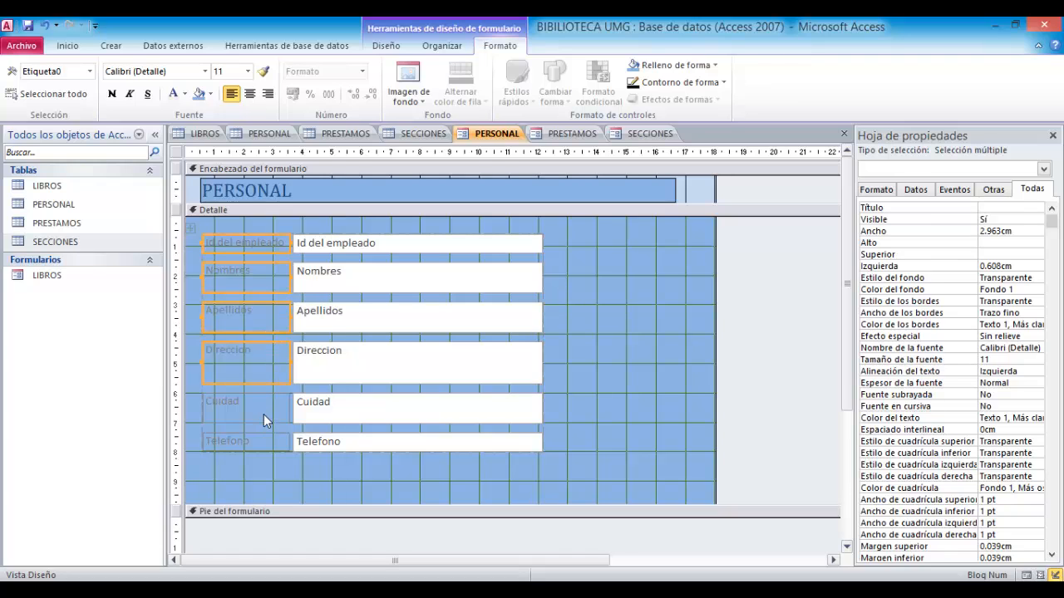
{"action": "left_click", "coordinate": [263, 414], "text": "shift"}
{"action": "left_click", "coordinate": [261, 441], "text": "shift"}
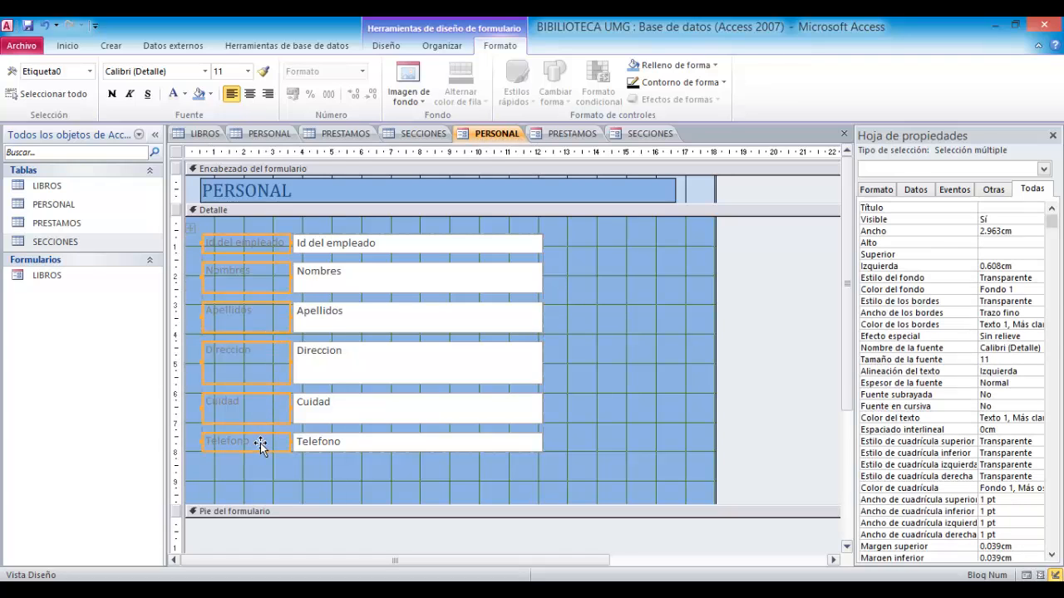
{"action": "left_click", "coordinate": [667, 82]}
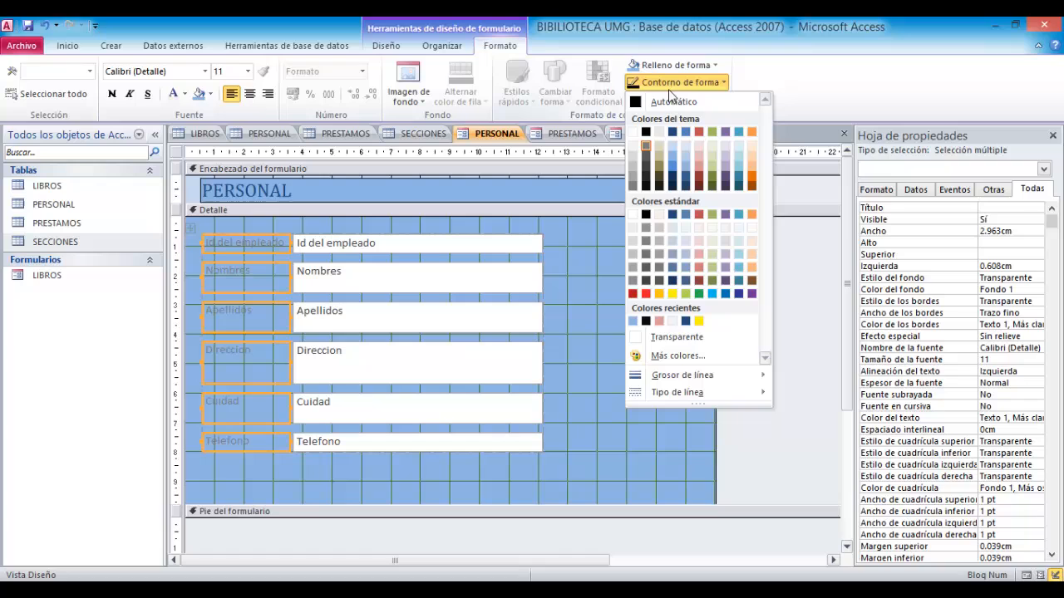
{"action": "left_click", "coordinate": [633, 132]}
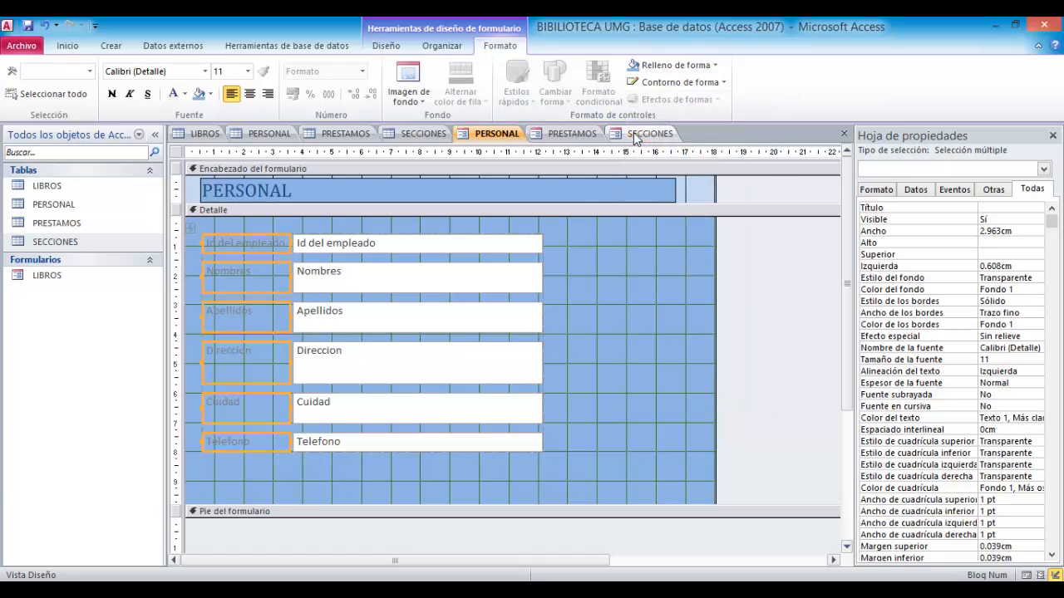
{"action": "left_click", "coordinate": [682, 85]}
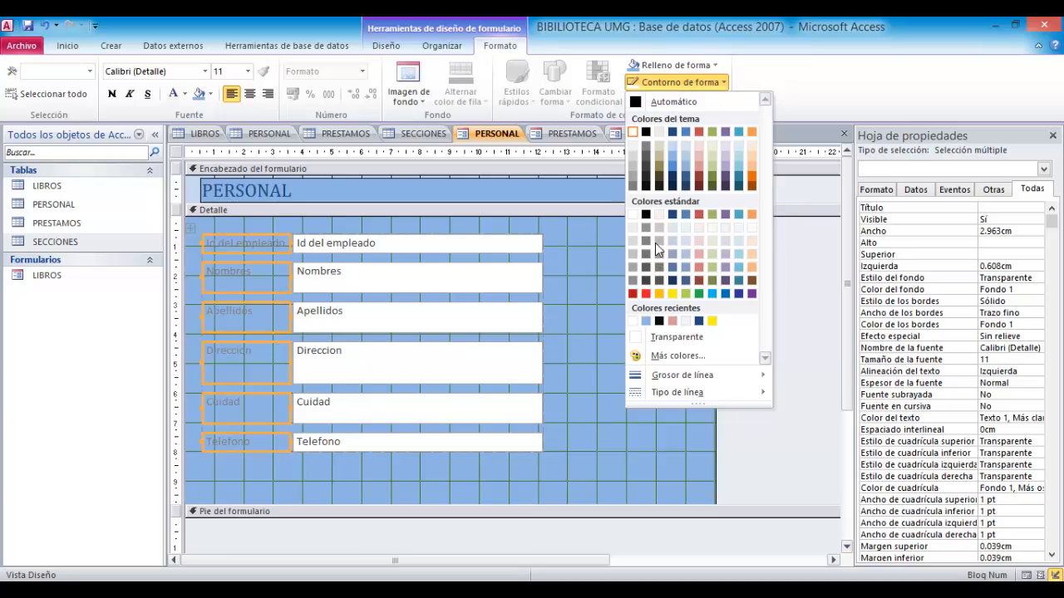
{"action": "left_click", "coordinate": [634, 216]}
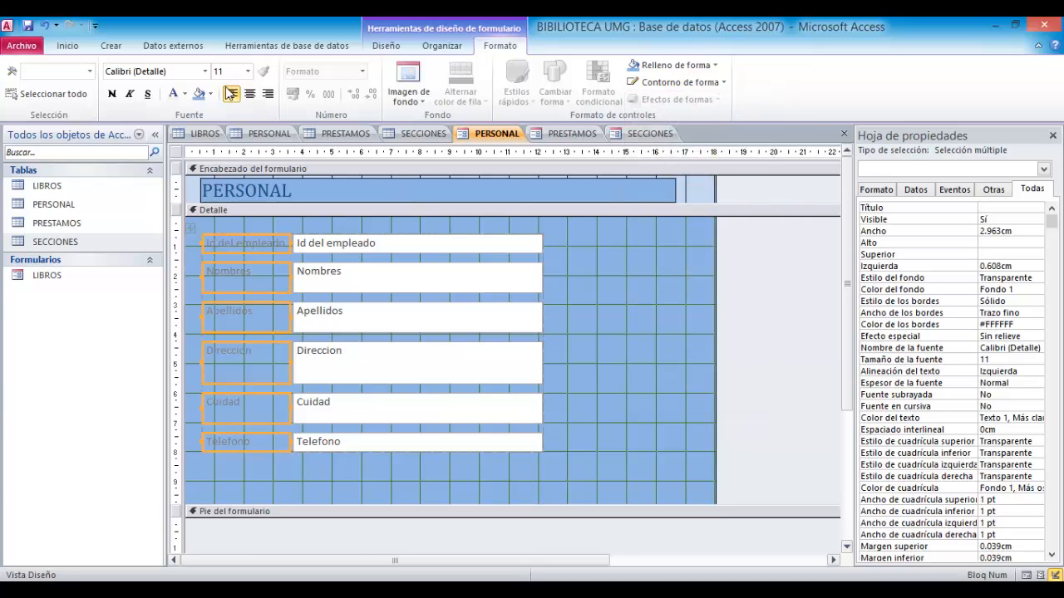
{"action": "left_click", "coordinate": [210, 93]}
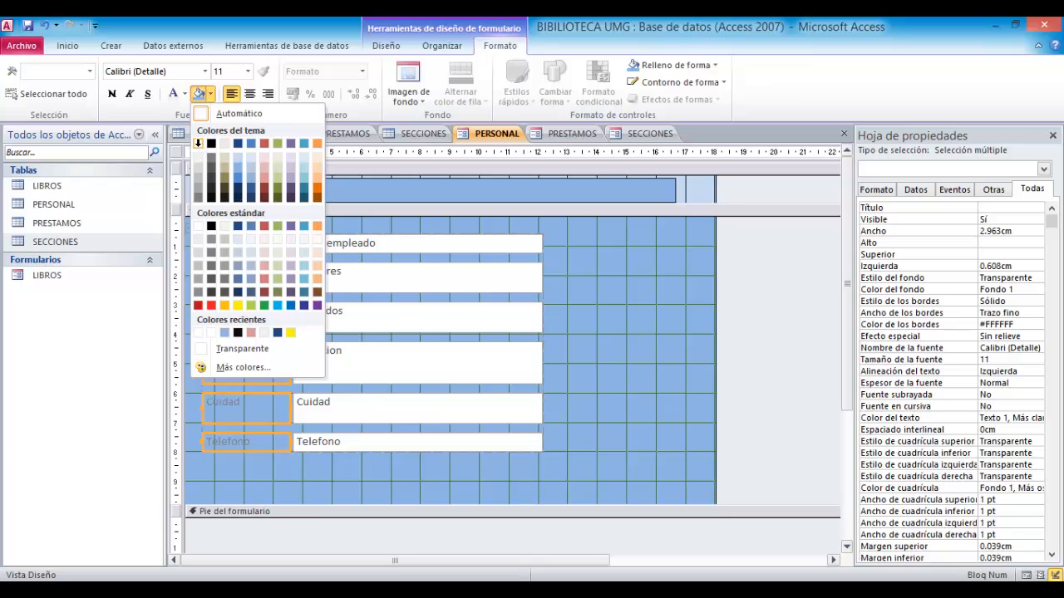
{"action": "left_click", "coordinate": [198, 143]}
- Select all six field text boxes and center their text
{"action": "left_click", "coordinate": [354, 306]}
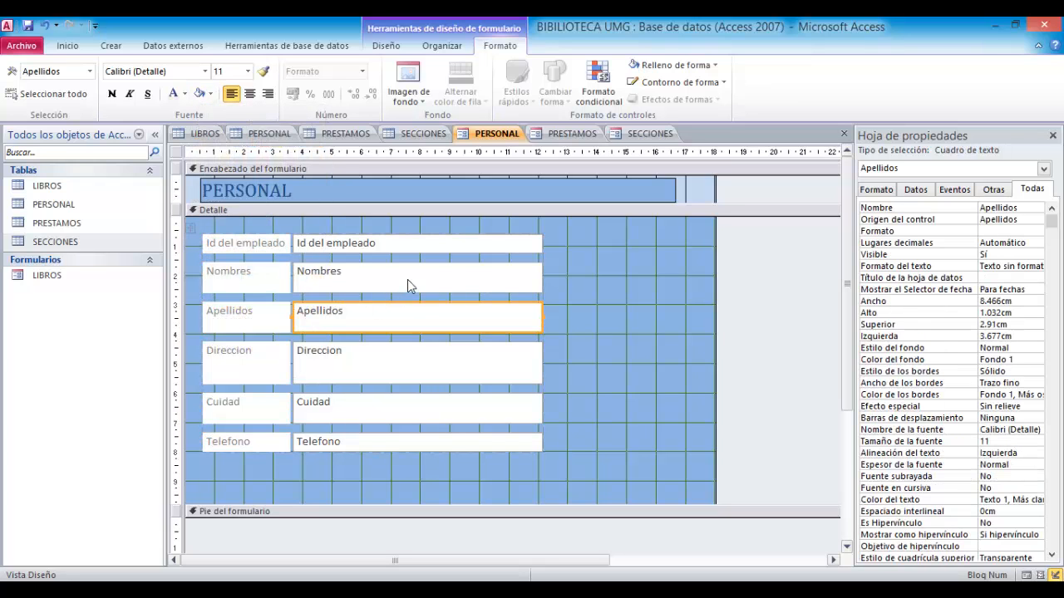
{"action": "left_click", "coordinate": [430, 245]}
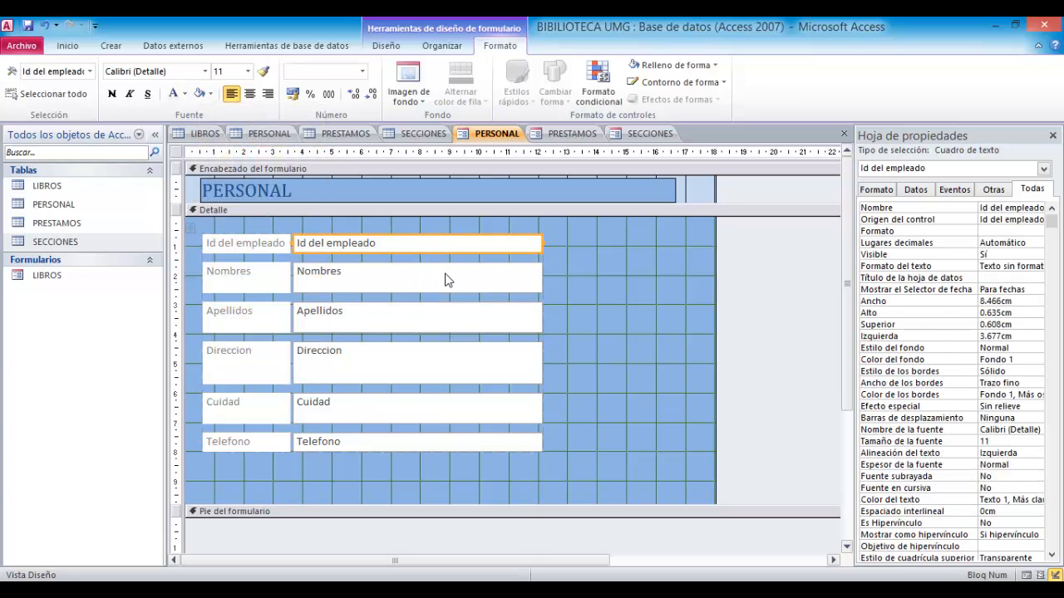
{"action": "left_click", "coordinate": [446, 280], "text": "shift"}
{"action": "left_click", "coordinate": [454, 323], "text": "shift"}
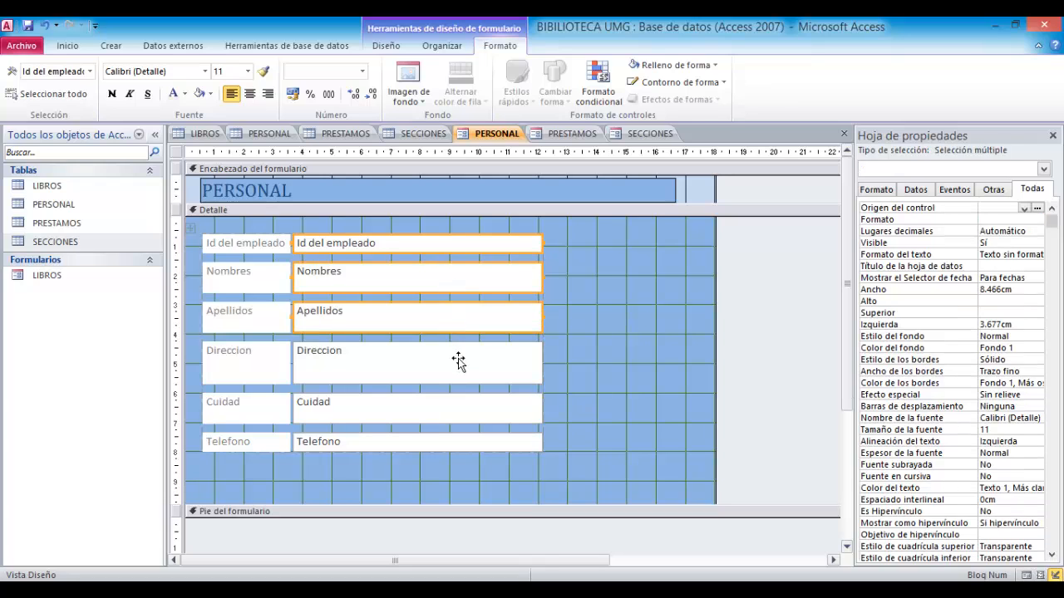
{"action": "left_click", "coordinate": [458, 360], "text": "shift"}
{"action": "left_click", "coordinate": [465, 411], "text": "shift"}
{"action": "left_click", "coordinate": [470, 442], "text": "shift"}
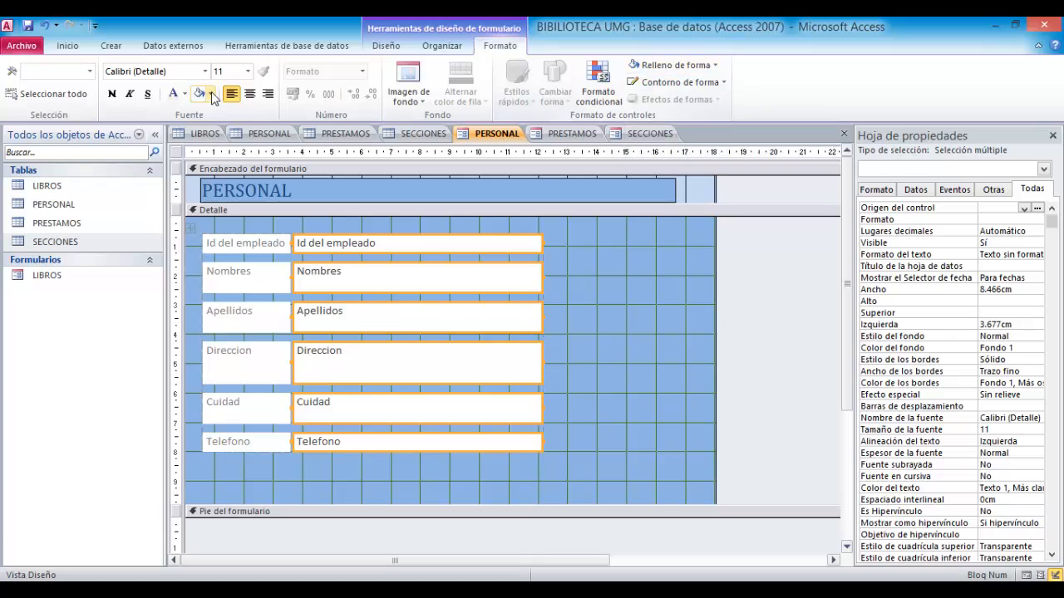
{"action": "left_click", "coordinate": [249, 93]}
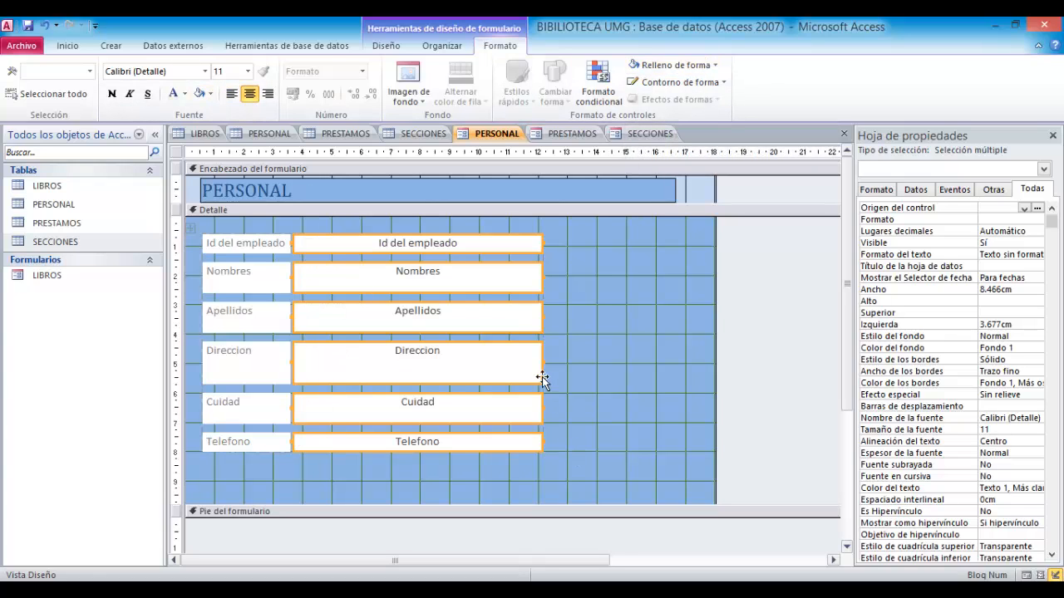
- Narrow the six text boxes to about 6.72 cm wide
{"action": "left_click_drag", "start_coordinate": [542, 362], "coordinate": [490, 361]}
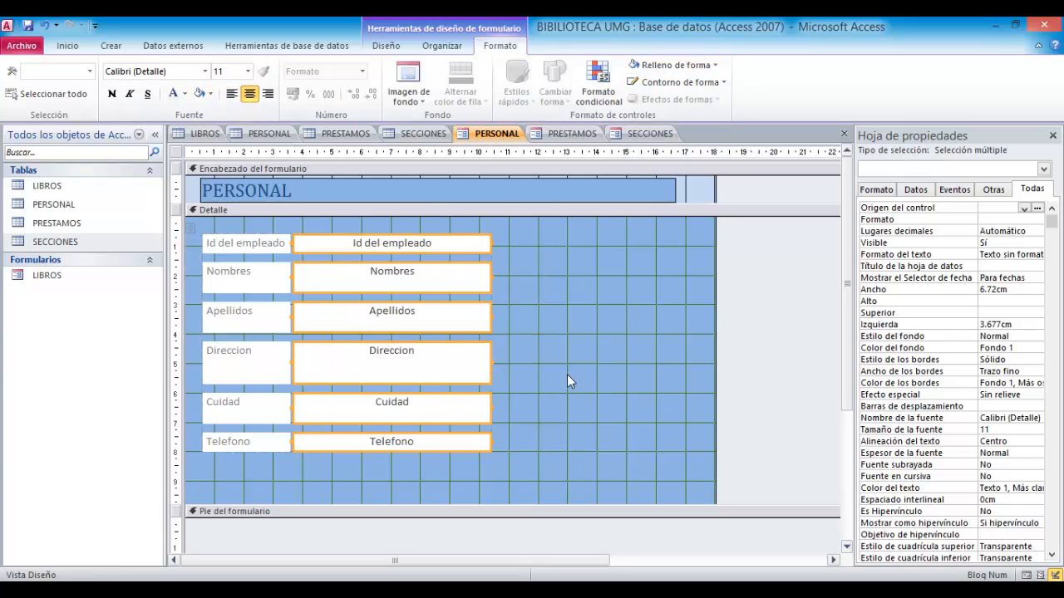
{"action": "left_click", "coordinate": [575, 368]}
{"action": "scroll", "coordinate": [564, 338], "scroll_direction": "down", "scroll_amount": 1}
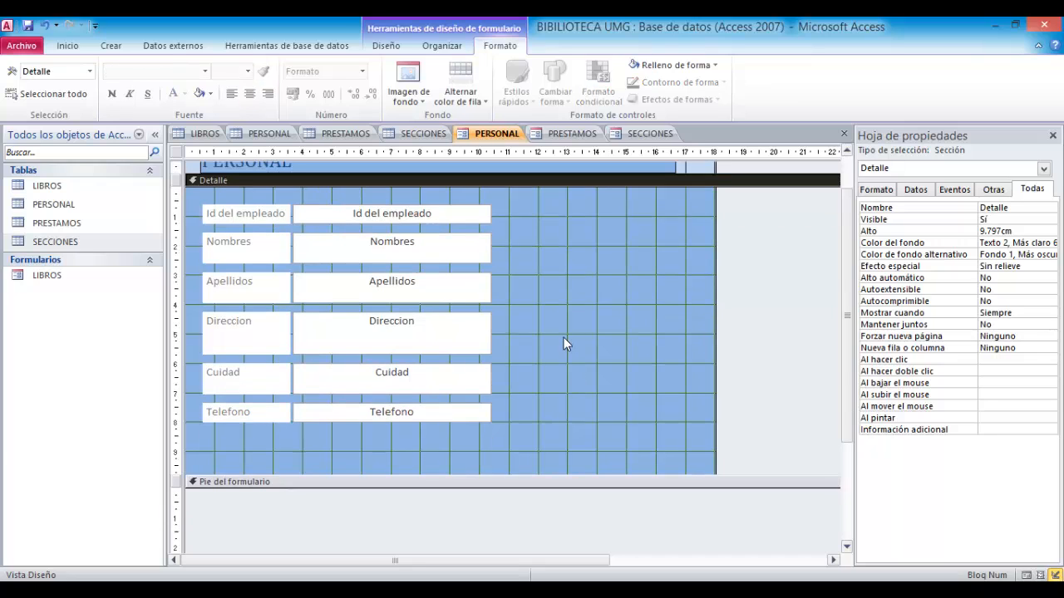
{"action": "scroll", "coordinate": [291, 295], "scroll_direction": "up", "scroll_amount": 1}
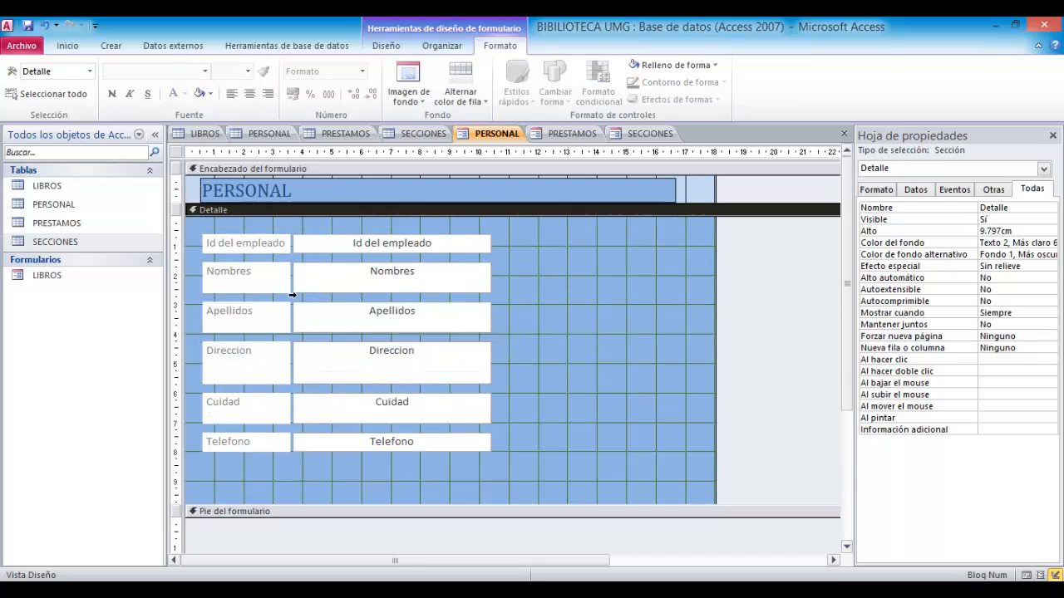
- Reduce the height of the Direccion label so the rows below sit closer together
{"action": "left_click", "coordinate": [284, 369]}
{"action": "left_click_drag", "start_coordinate": [246, 385], "coordinate": [246, 376]}
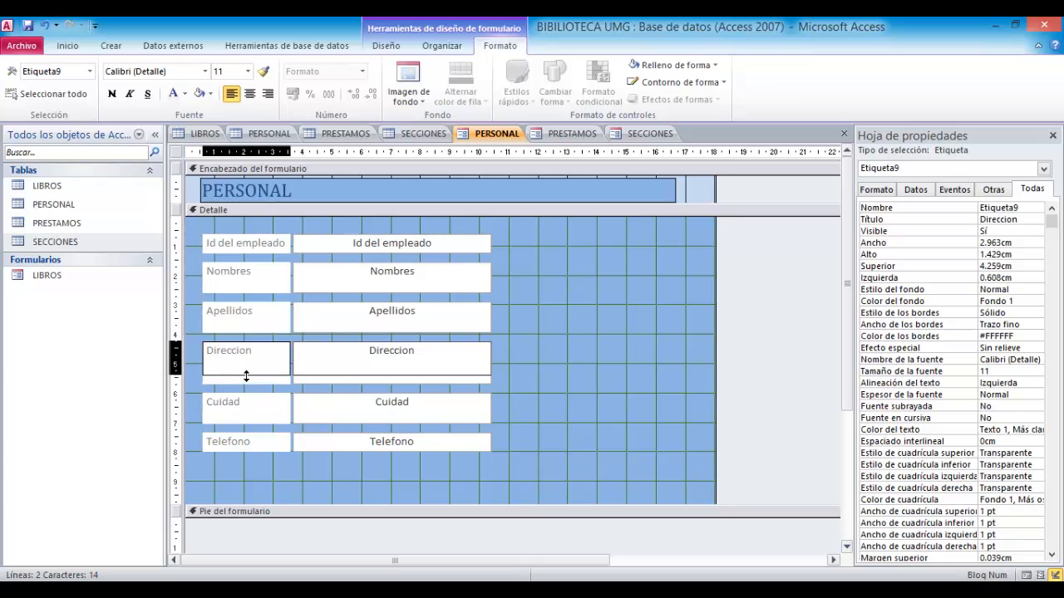
{"action": "left_click", "coordinate": [588, 366]}
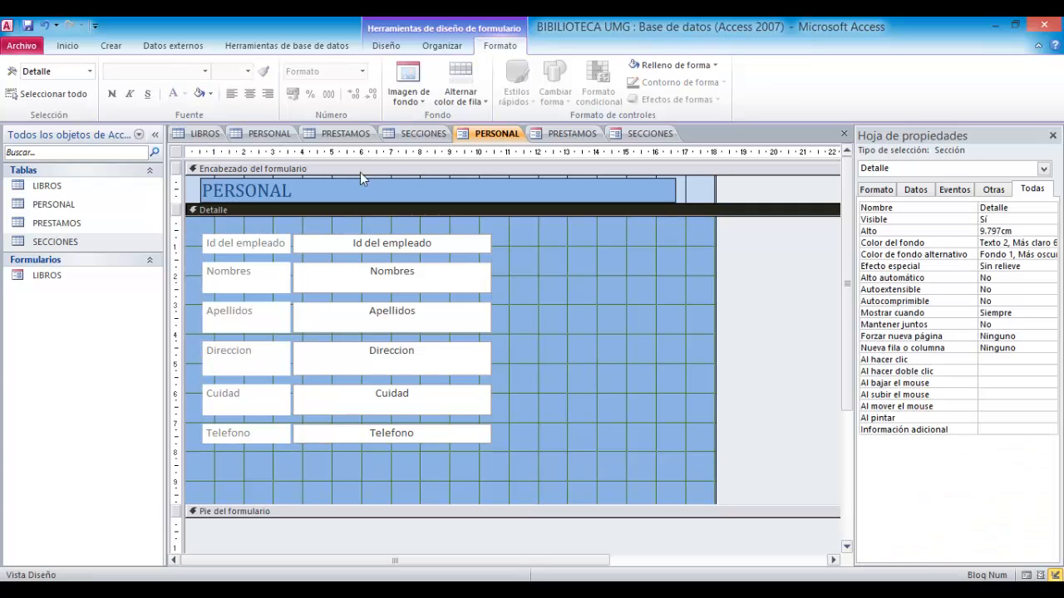
- Add a command button beside the fields that runs the record-navigation action Buscar registro
{"action": "left_click", "coordinate": [389, 47]}
{"action": "left_click", "coordinate": [249, 84]}
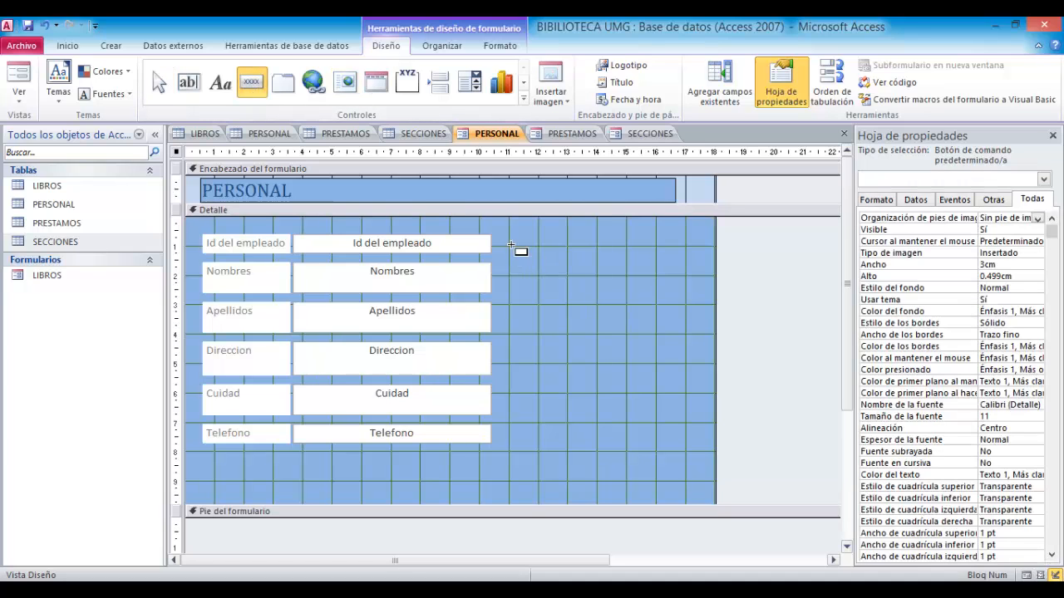
{"action": "left_click_drag", "start_coordinate": [509, 246], "coordinate": [601, 276]}
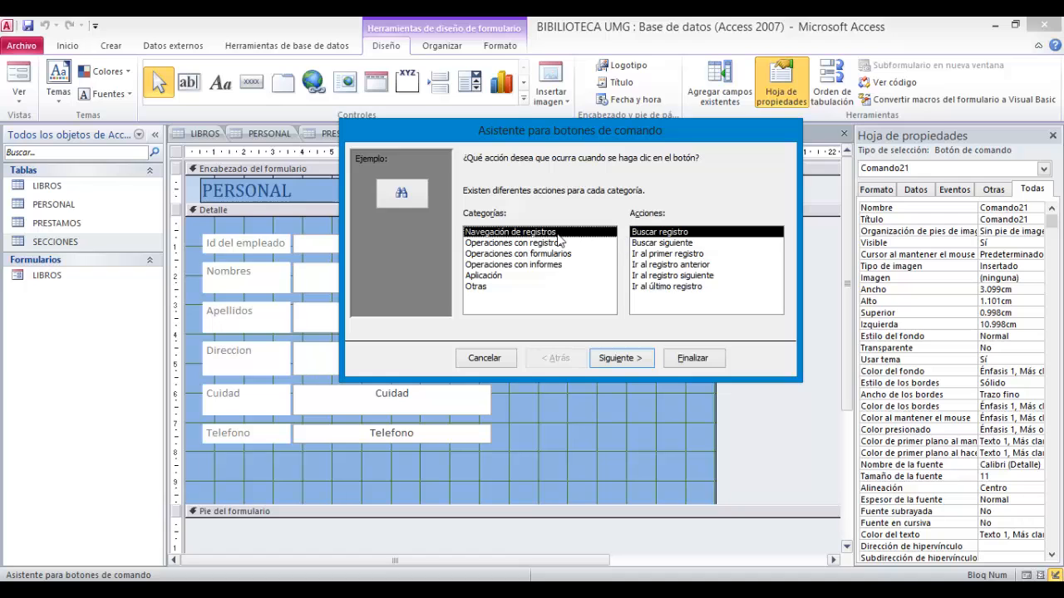
{"action": "left_click", "coordinate": [619, 357]}
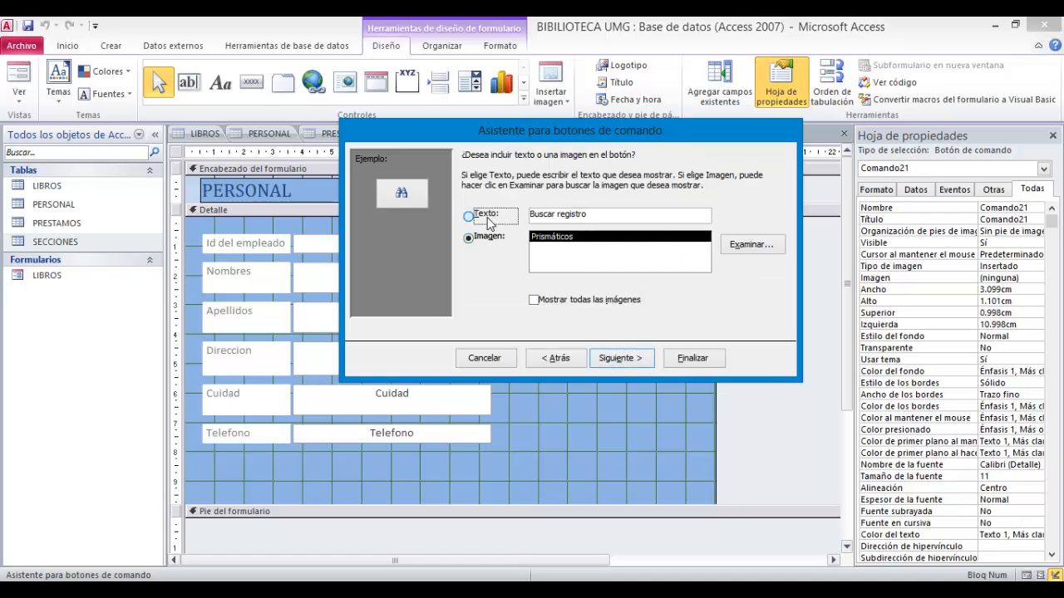
{"action": "left_click", "coordinate": [642, 357]}
{"action": "left_click", "coordinate": [693, 357]}
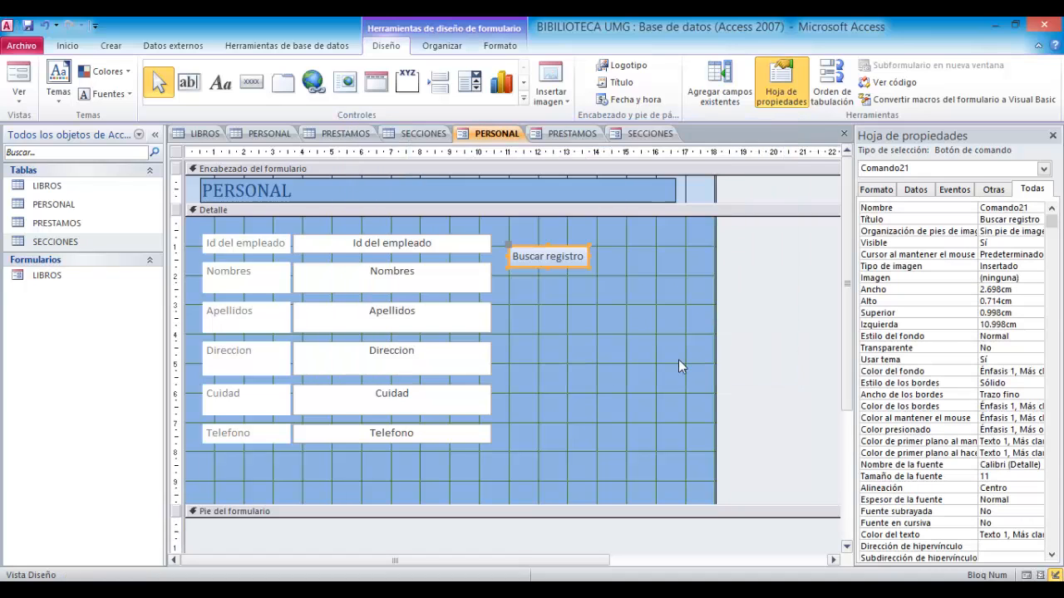
{"action": "left_click", "coordinate": [604, 299]}
- Add a second command button below it for Guardar registro, showing the text Guardar registro
{"action": "left_click", "coordinate": [251, 81]}
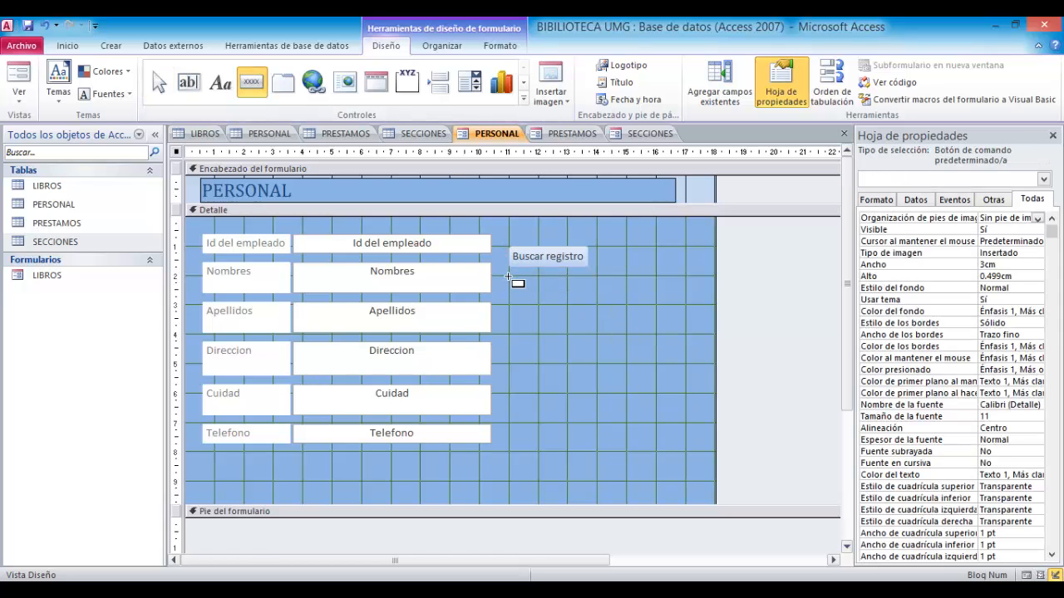
{"action": "left_click_drag", "start_coordinate": [506, 275], "coordinate": [625, 304]}
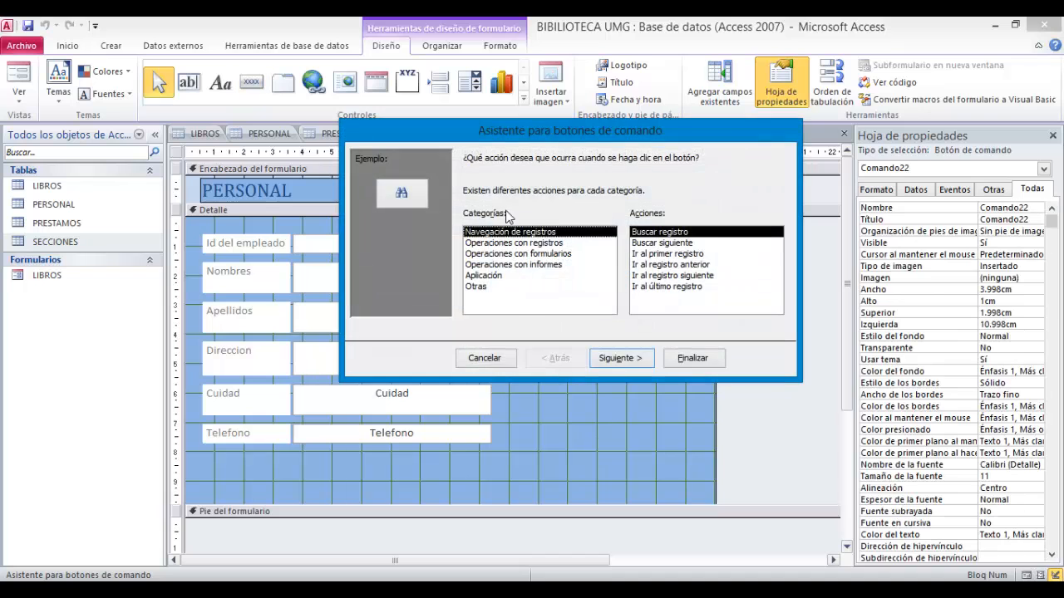
{"action": "left_click", "coordinate": [510, 243]}
{"action": "left_click", "coordinate": [665, 276]}
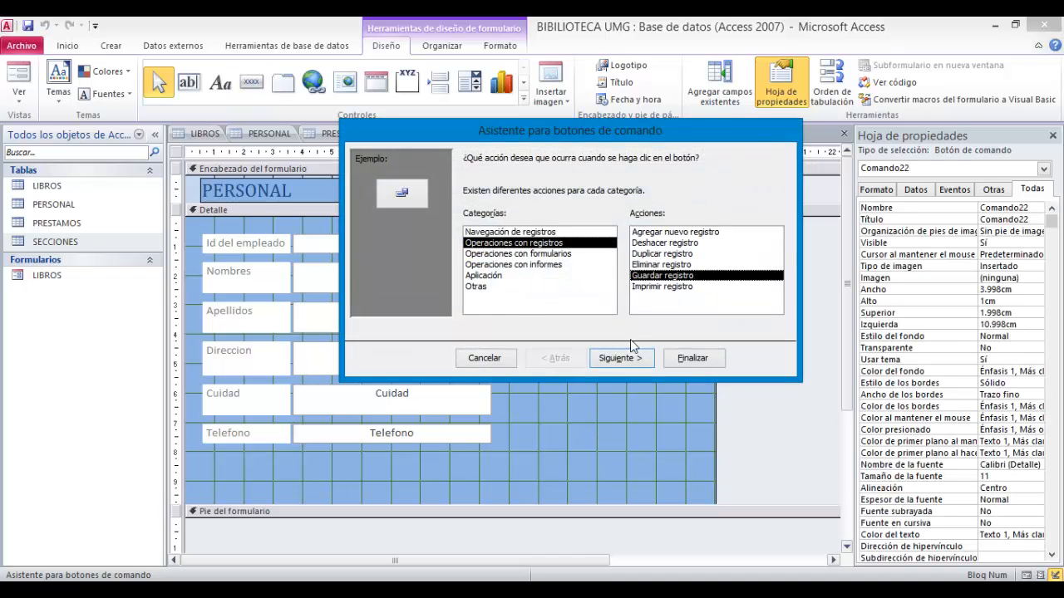
{"action": "left_click", "coordinate": [621, 357]}
{"action": "left_click", "coordinate": [487, 214]}
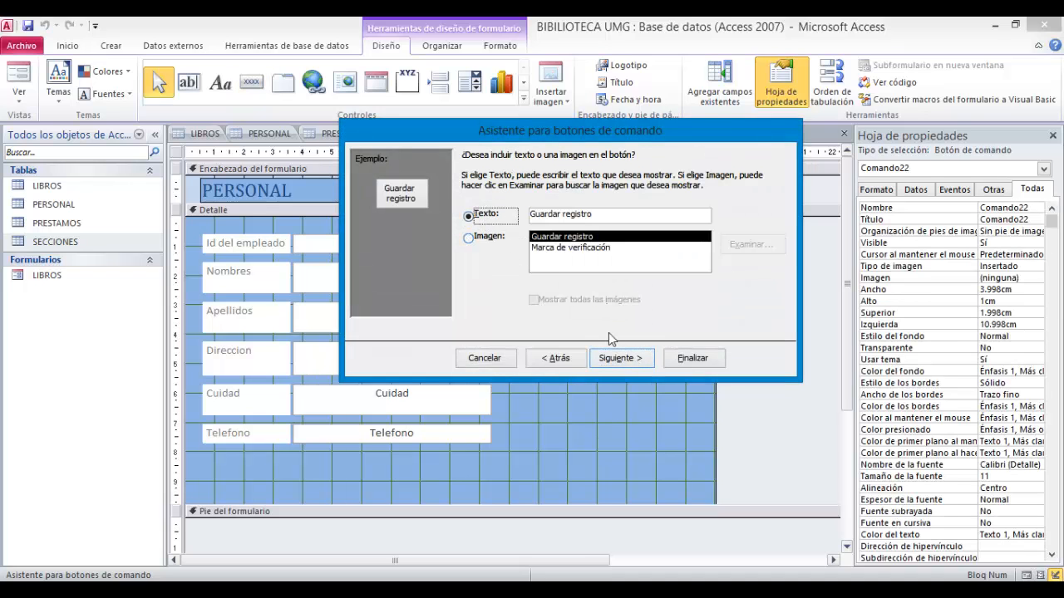
{"action": "left_click", "coordinate": [622, 358]}
{"action": "left_click", "coordinate": [689, 358]}
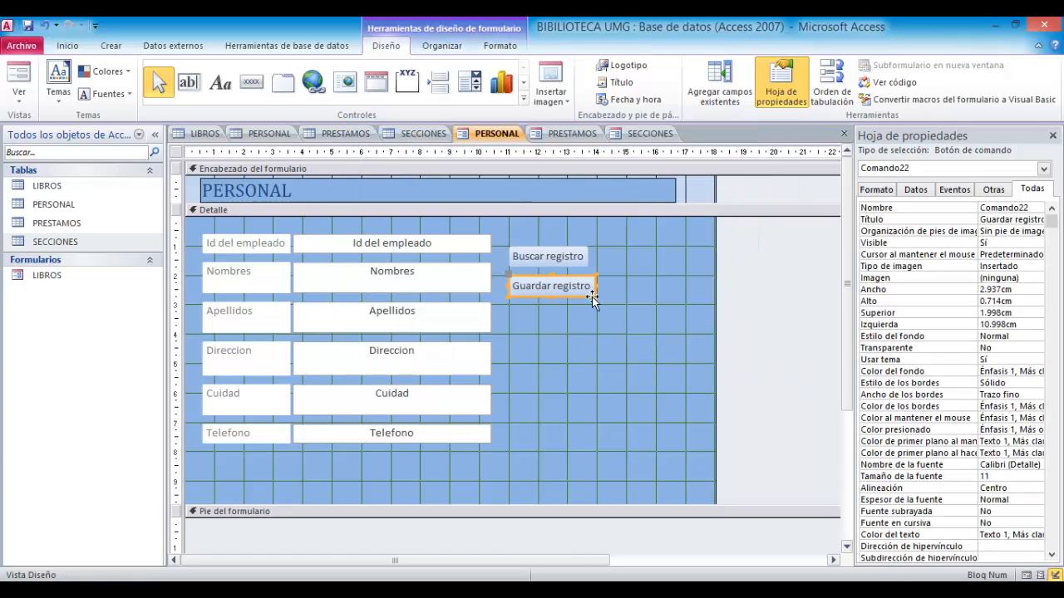
- Nudge the Buscar registro button to line up with the Guardar registro button
{"action": "left_click", "coordinate": [591, 260]}
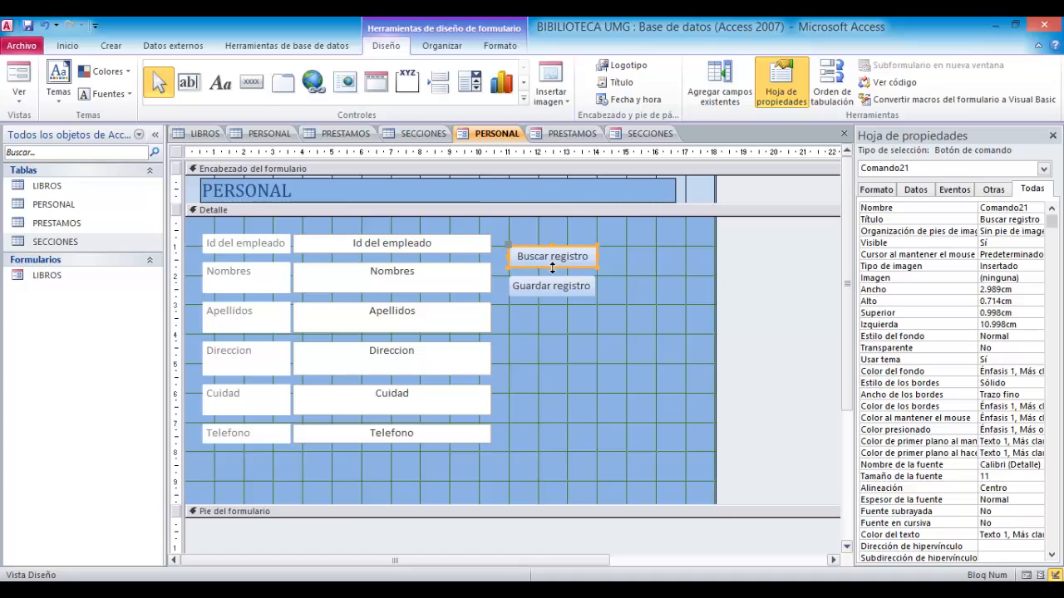
{"action": "left_click", "coordinate": [555, 274]}
{"action": "left_click", "coordinate": [557, 265]}
{"action": "left_click", "coordinate": [582, 323]}
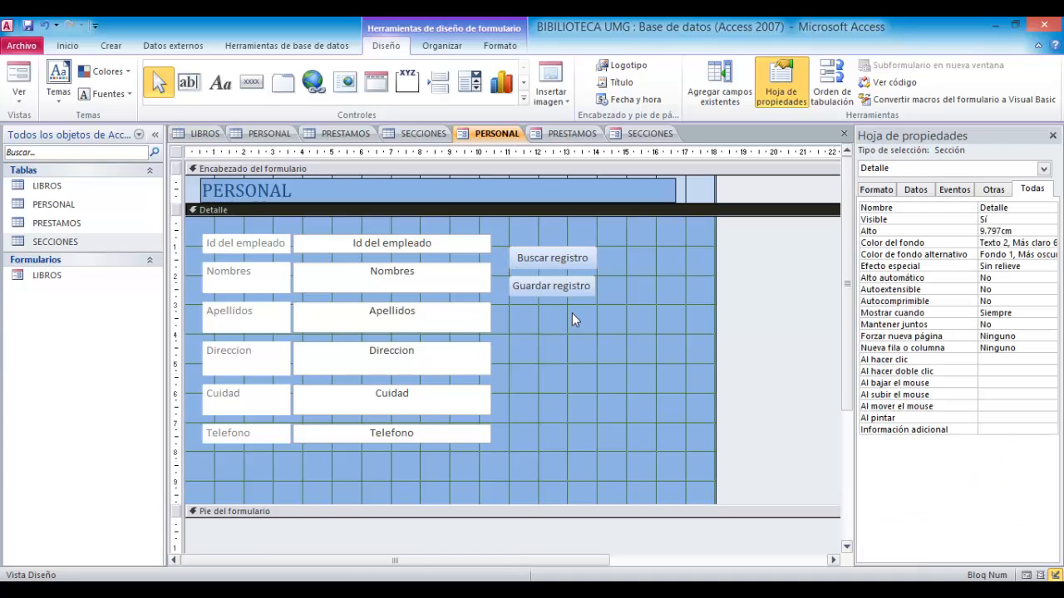
- Add a command button below for the record operation Agregar nuevo registro, displayed as text
{"action": "left_click", "coordinate": [251, 80]}
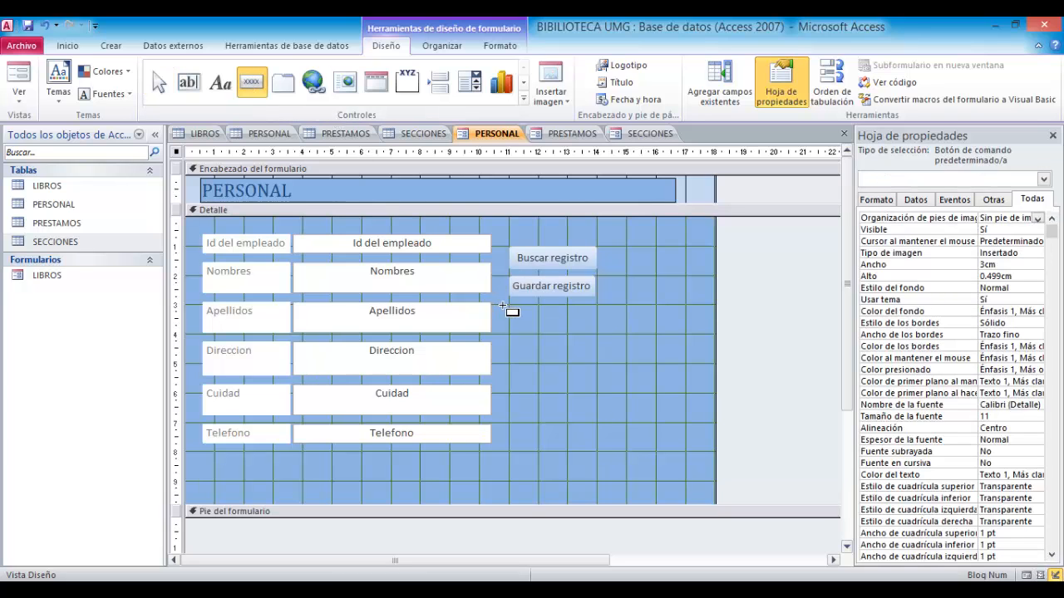
{"action": "left_click_drag", "start_coordinate": [503, 307], "coordinate": [595, 330]}
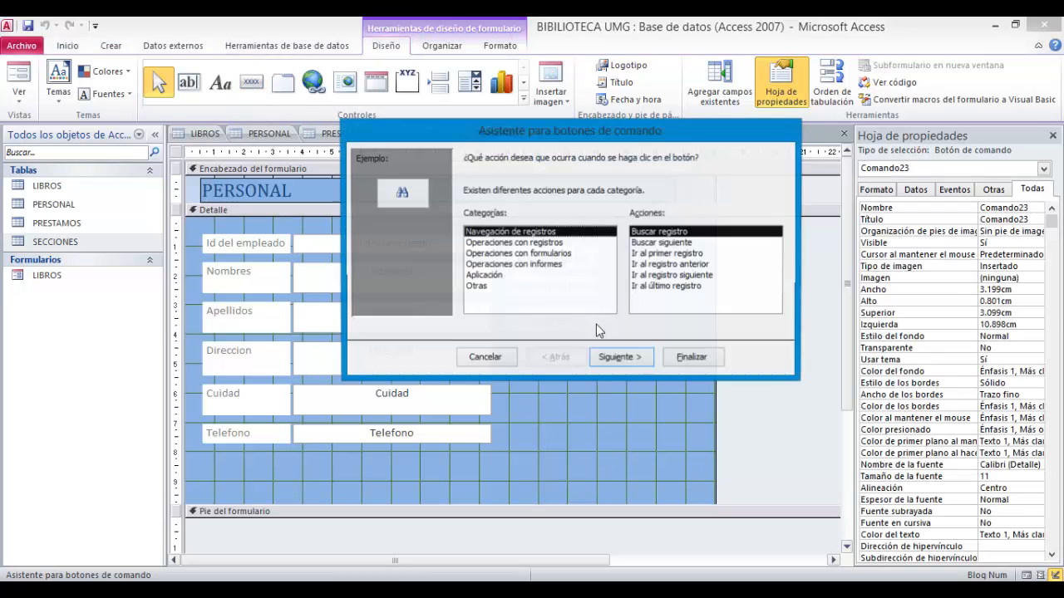
{"action": "left_click", "coordinate": [515, 242]}
{"action": "left_click", "coordinate": [661, 232]}
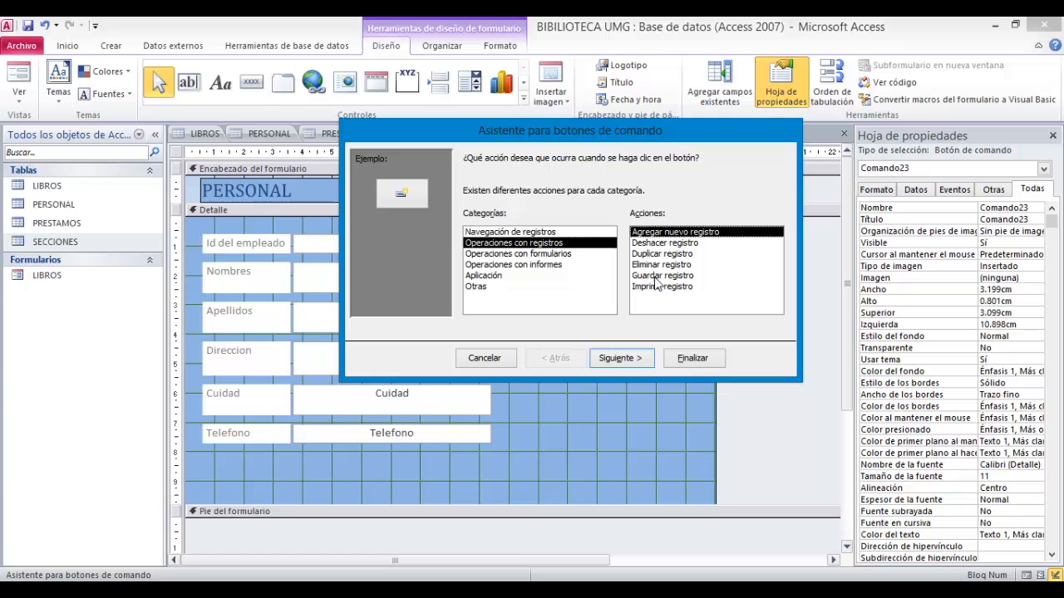
{"action": "left_click", "coordinate": [622, 357]}
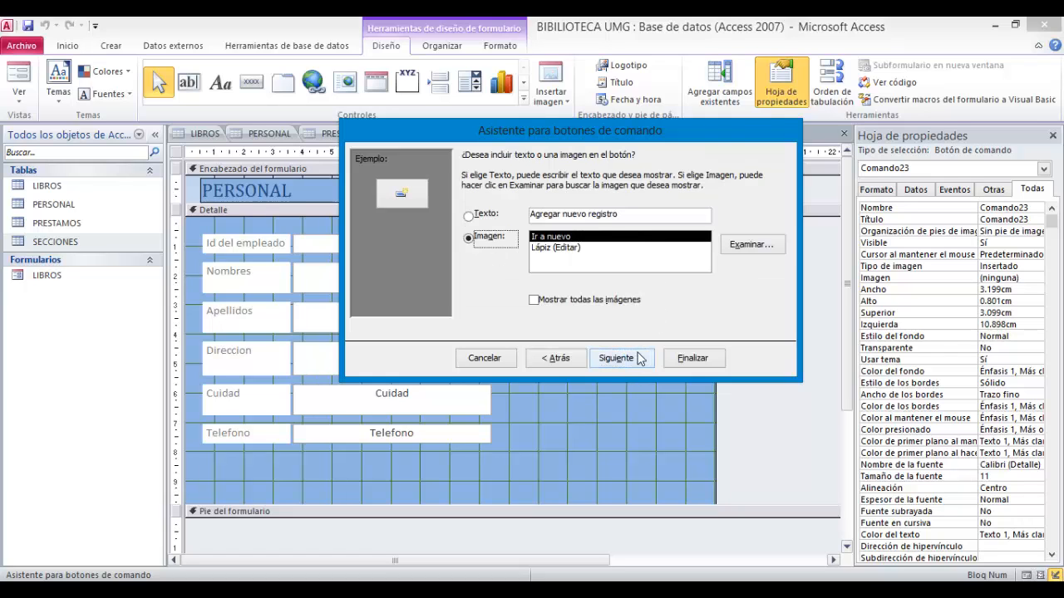
{"action": "left_click", "coordinate": [478, 215]}
{"action": "left_click", "coordinate": [692, 357]}
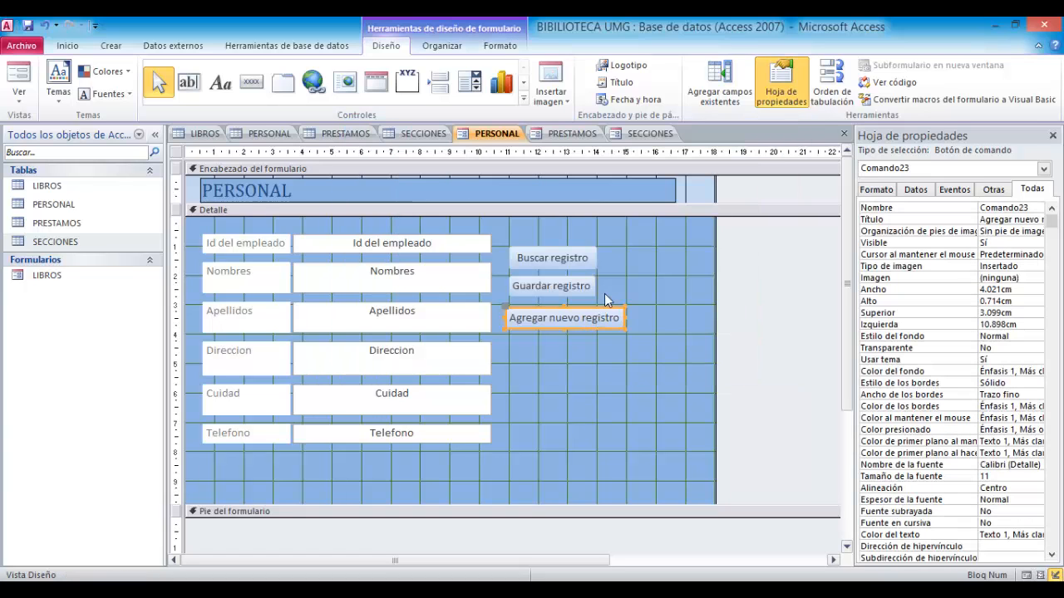
{"action": "left_click", "coordinate": [587, 345]}
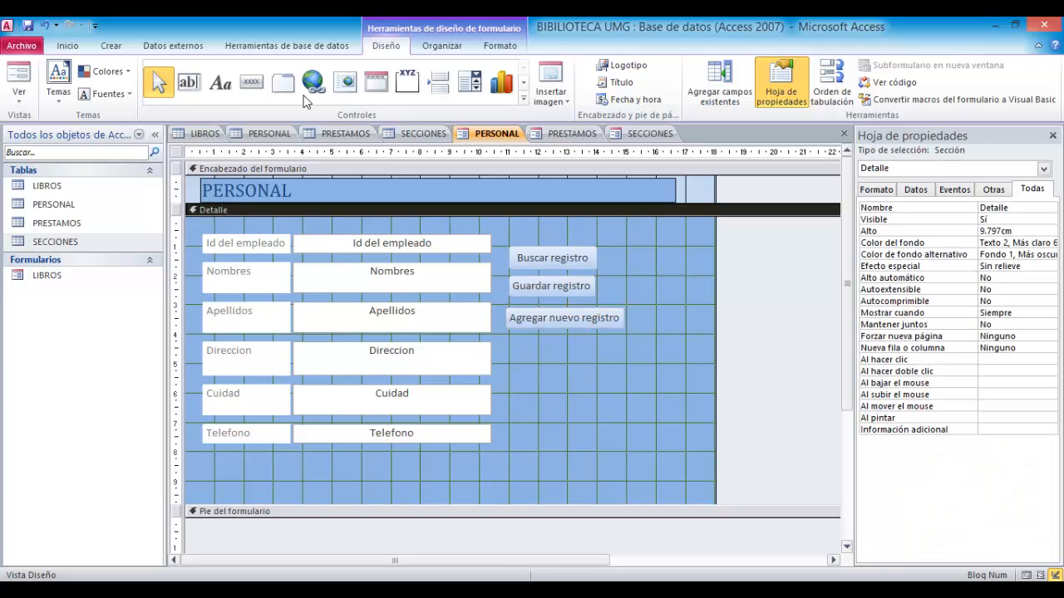
- Add a fourth command button for the record operation Eliminar registro, displayed as text
{"action": "left_click", "coordinate": [252, 81]}
{"action": "mouse_move", "coordinate": [509, 339]}
{"action": "left_mouse_down"}
{"action": "mouse_move", "coordinate": [615, 376]}
{"action": "mouse_move", "coordinate": [615, 360]}
{"action": "left_mouse_up"}
{"action": "left_click", "coordinate": [556, 242]}
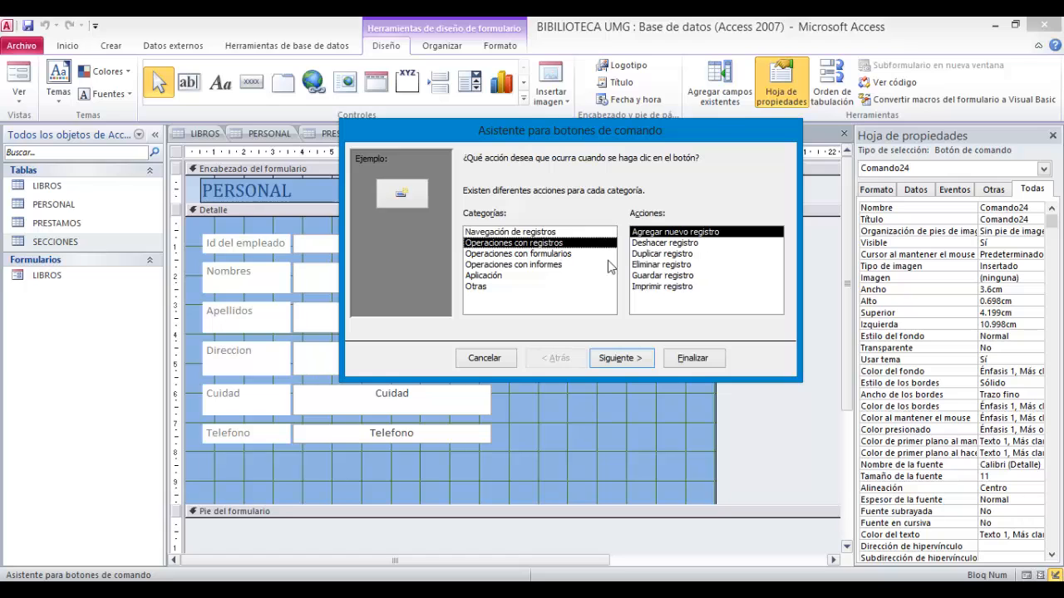
{"action": "left_click", "coordinate": [648, 265]}
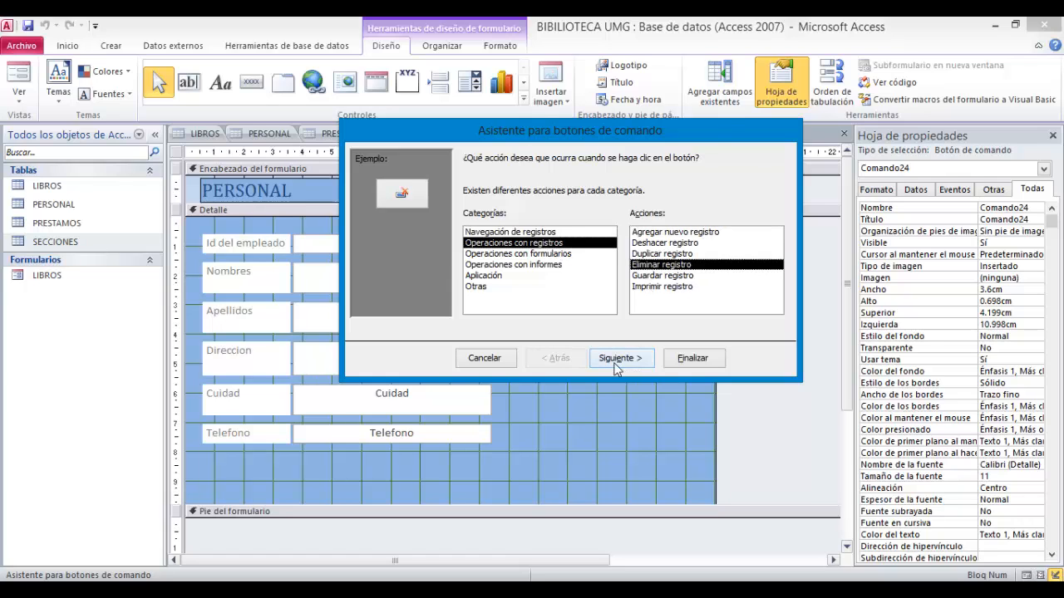
{"action": "left_click", "coordinate": [655, 362]}
{"action": "left_click", "coordinate": [491, 218]}
{"action": "left_click", "coordinate": [631, 359]}
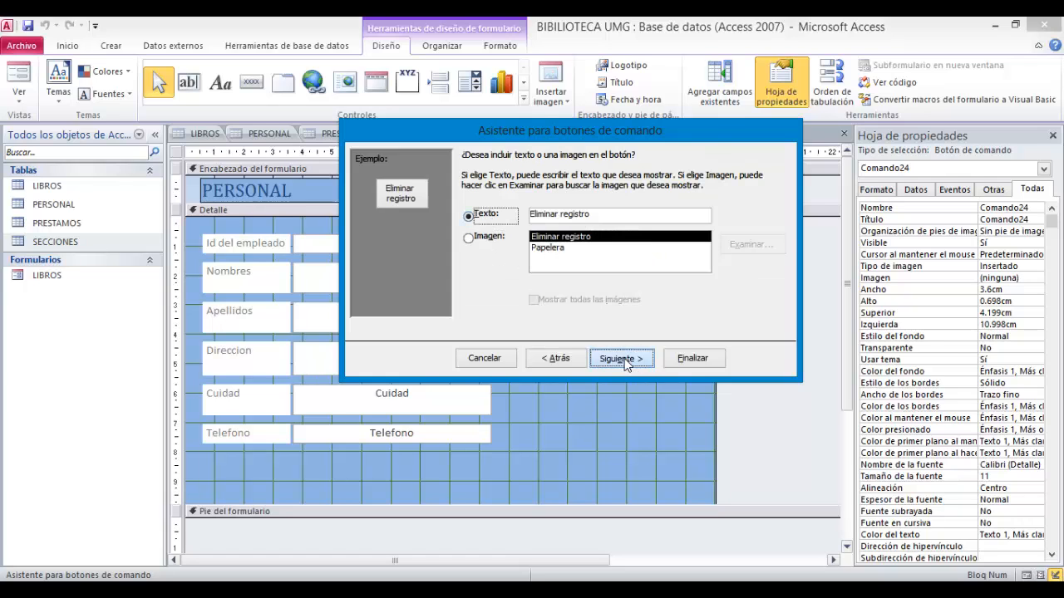
{"action": "key", "text": "Return"}
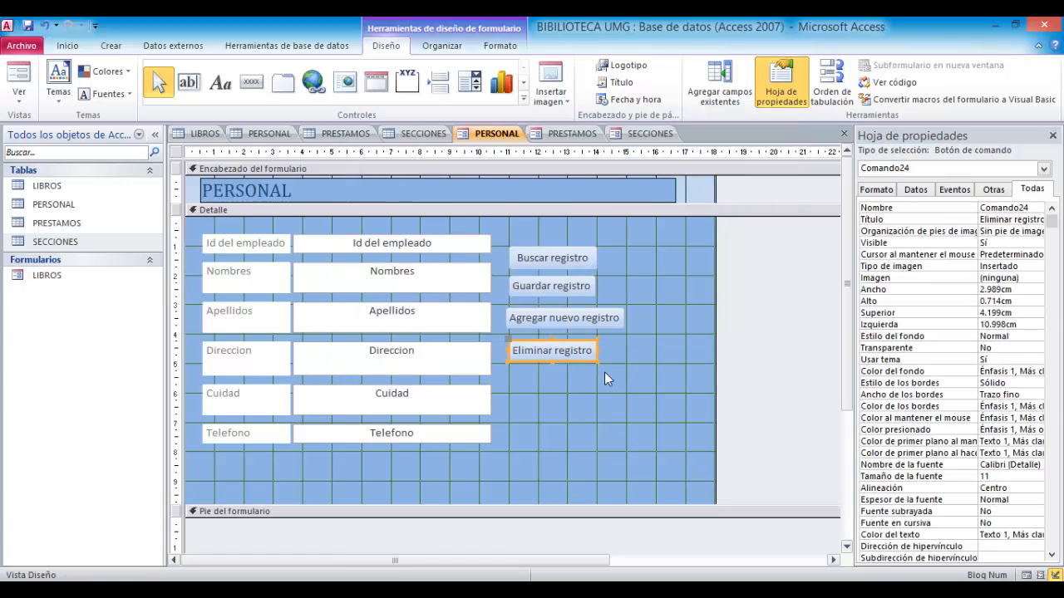
{"action": "left_click", "coordinate": [609, 398]}
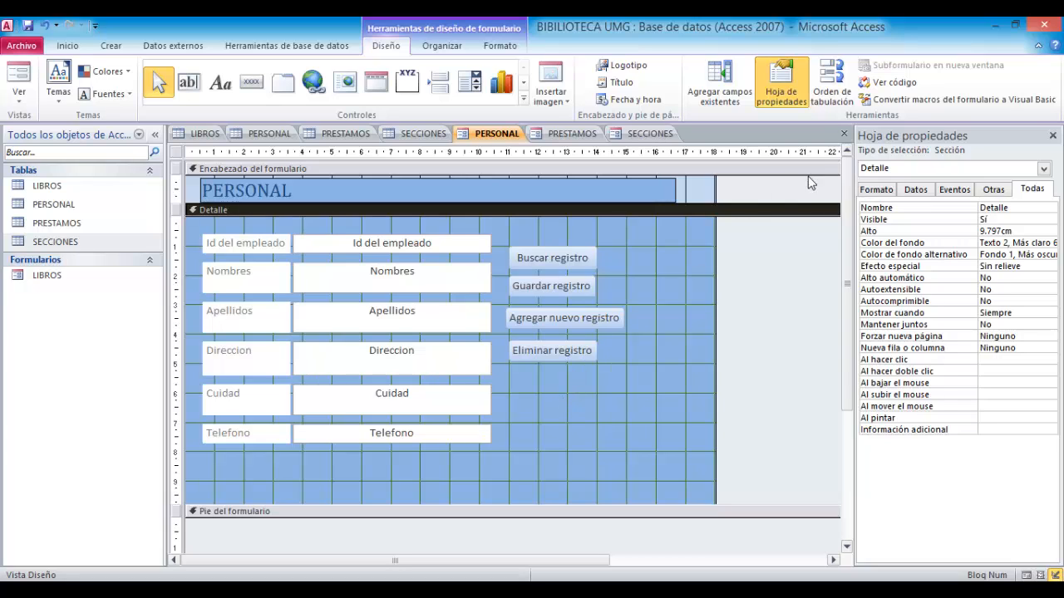
- Close the PERSONAL form design and save it under the name PERSONAL
{"action": "left_click", "coordinate": [844, 133]}
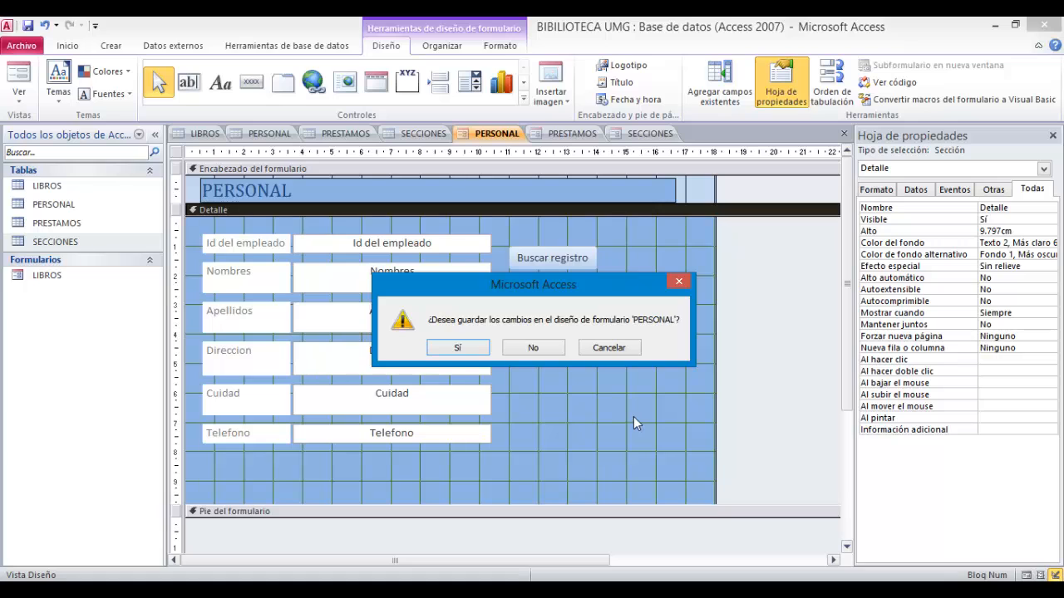
{"action": "left_click", "coordinate": [458, 348]}
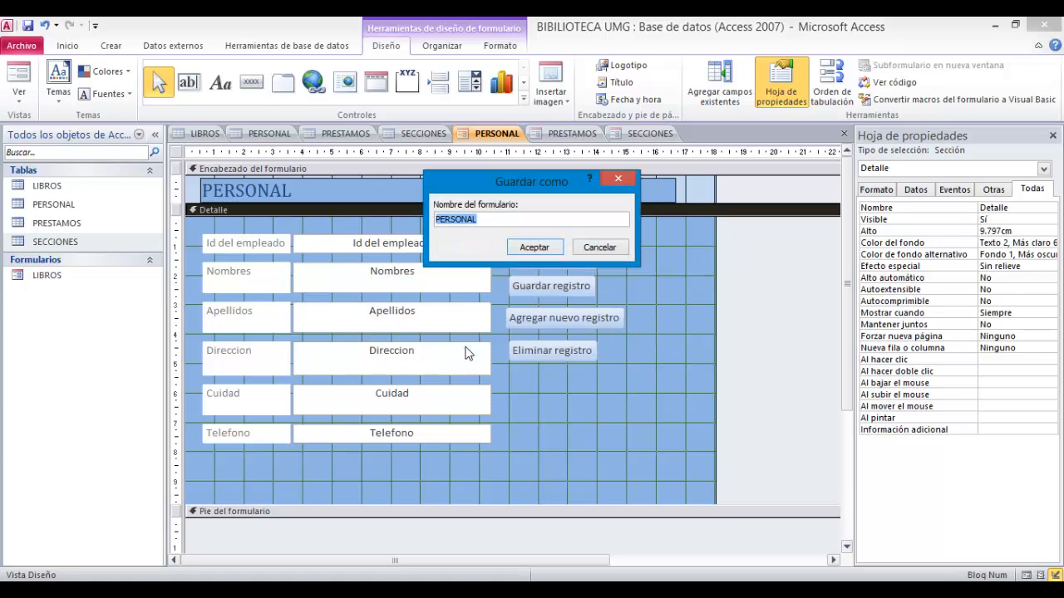
{"action": "left_click", "coordinate": [525, 248]}
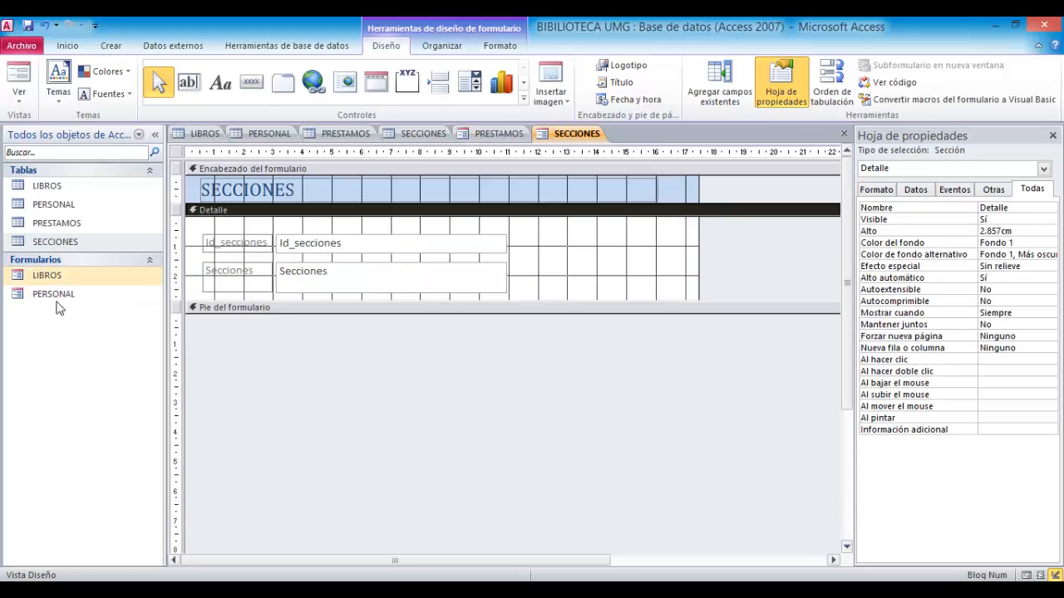
- Open the LIBROS and PERSONAL forms in Form view to review their layout and buttons
{"action": "double_click", "coordinate": [70, 277]}
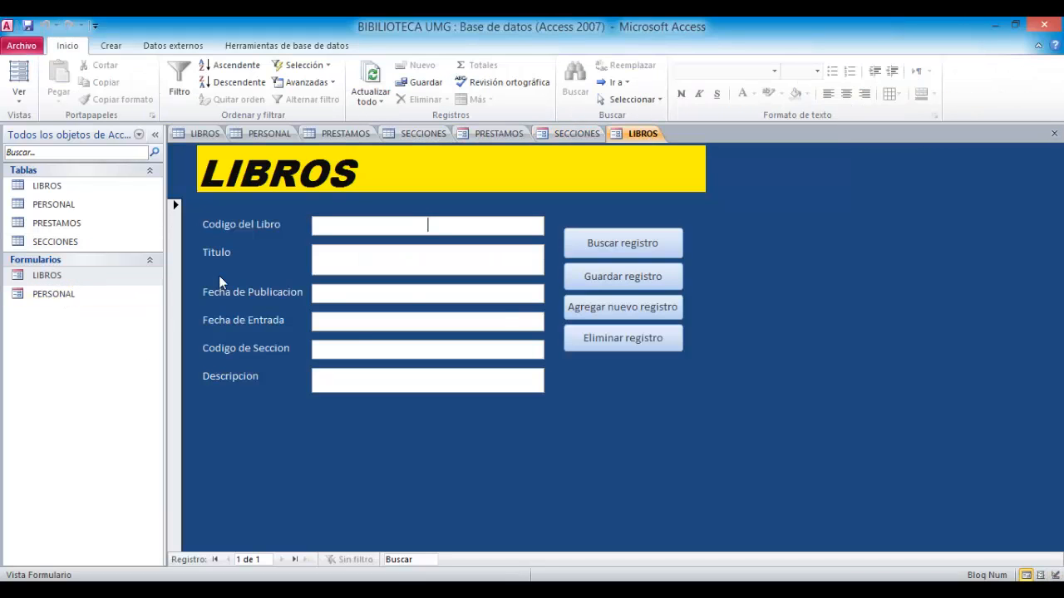
{"action": "double_click", "coordinate": [54, 295]}
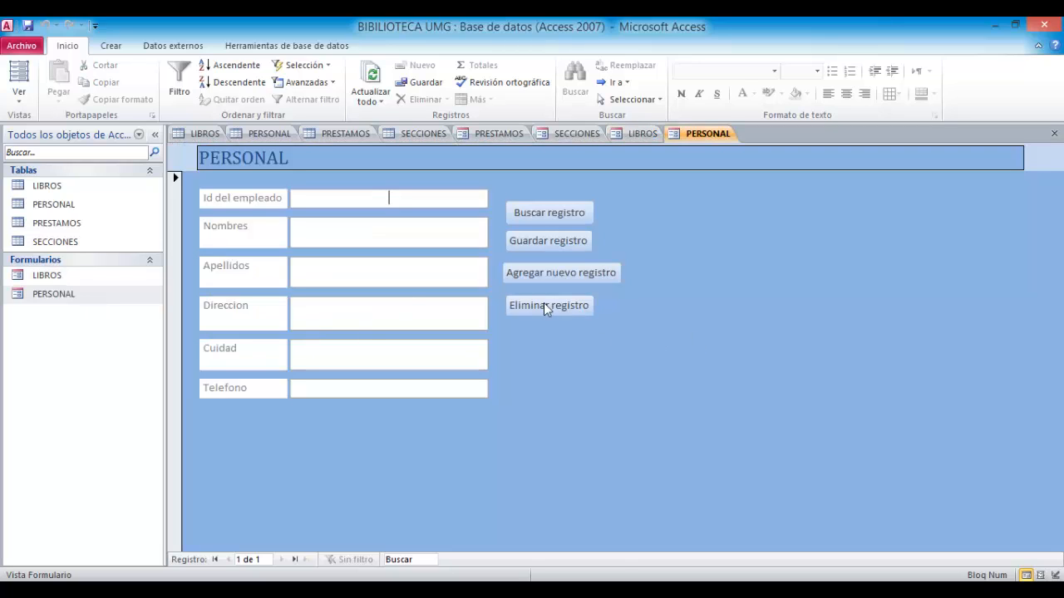
{"action": "double_click", "coordinate": [72, 281]}
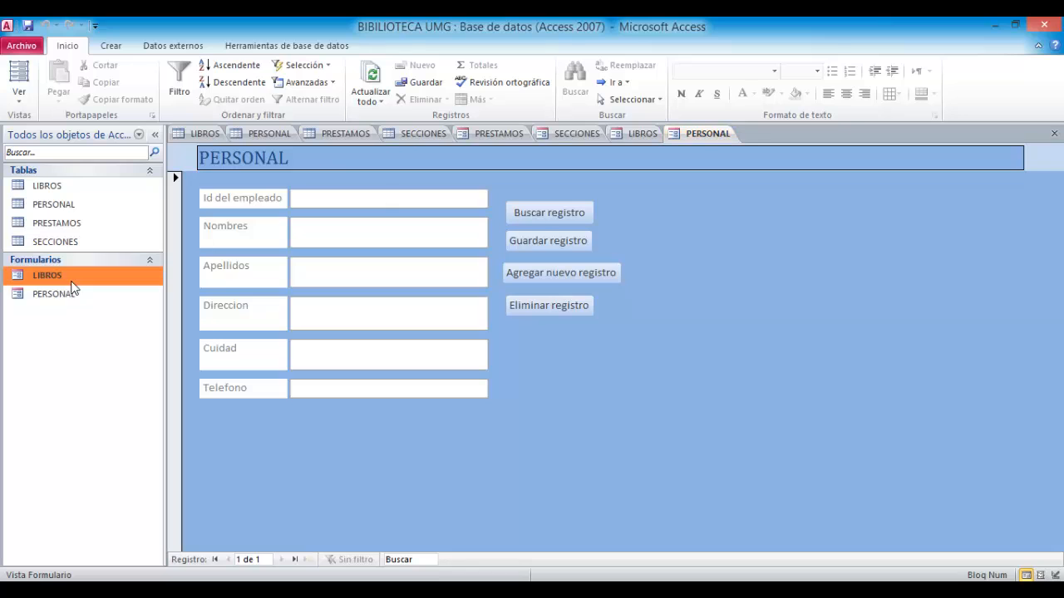
{"action": "left_click", "coordinate": [1054, 134]}
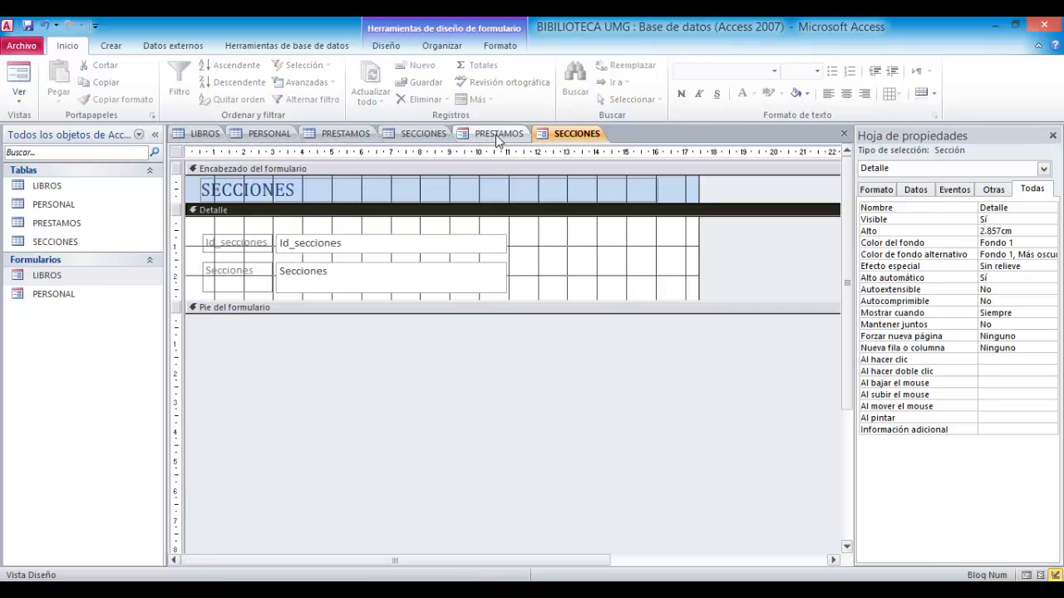
- Switch to the PRESTAMOS form design and extend its Detalle section downward
{"action": "left_click", "coordinate": [496, 135]}
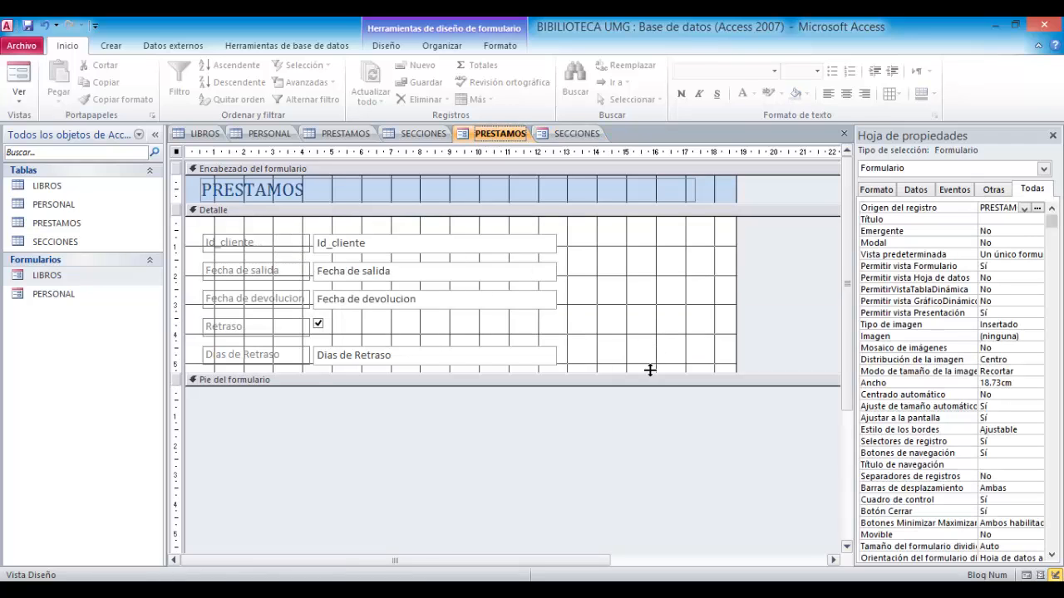
{"action": "left_click_drag", "start_coordinate": [650, 369], "coordinate": [654, 444]}
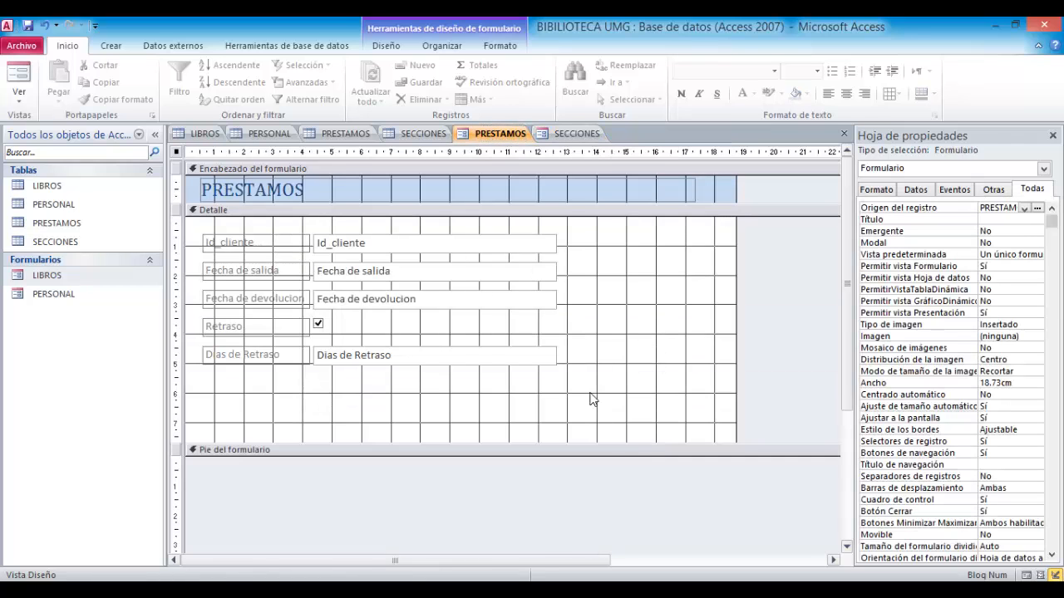
{"action": "left_click_drag", "start_coordinate": [211, 389], "coordinate": [716, 427]}
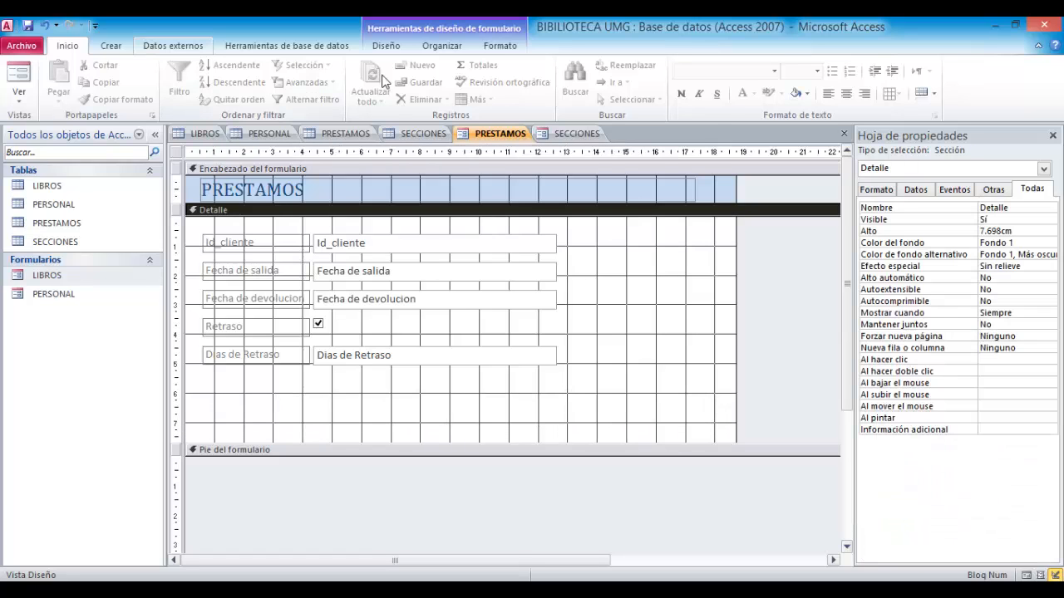
- Add a command button below the fields for the record navigation action Buscar registro, displayed as text
{"action": "left_click", "coordinate": [386, 46]}
{"action": "left_click", "coordinate": [251, 81]}
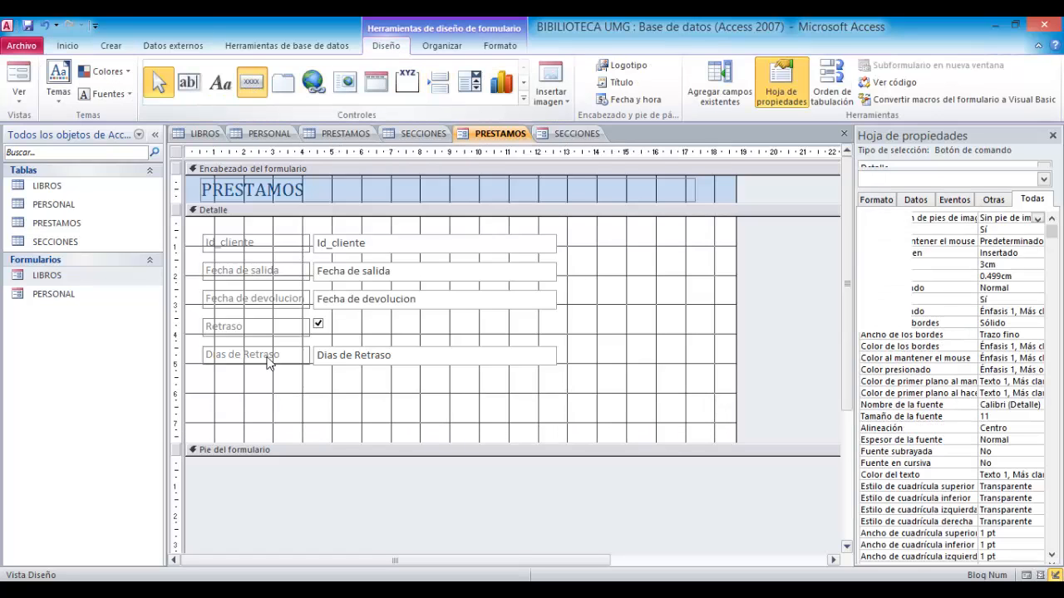
{"action": "left_click_drag", "start_coordinate": [215, 380], "coordinate": [313, 395]}
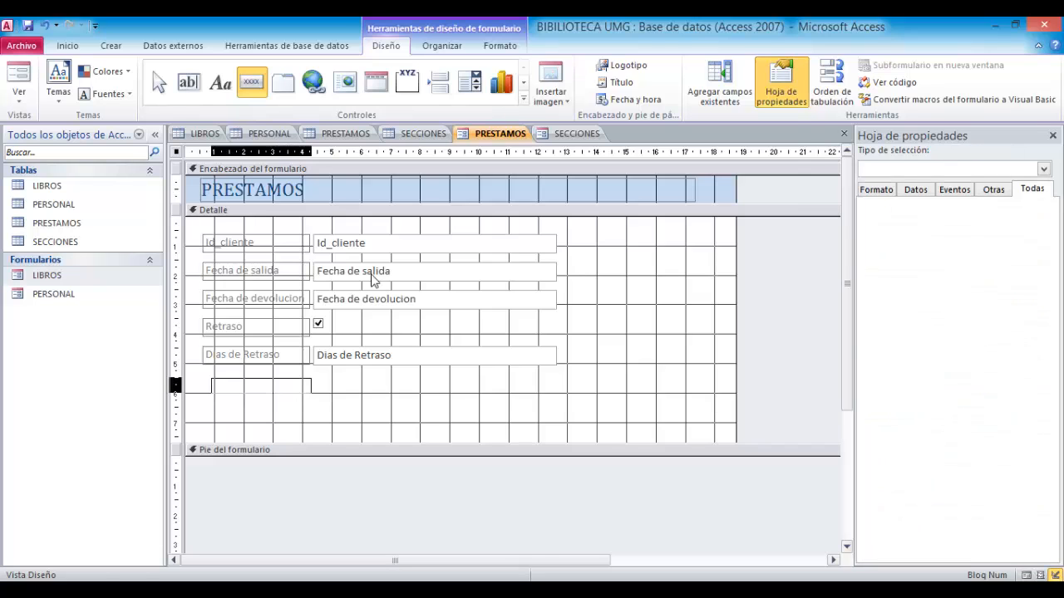
{"action": "left_click", "coordinate": [657, 232]}
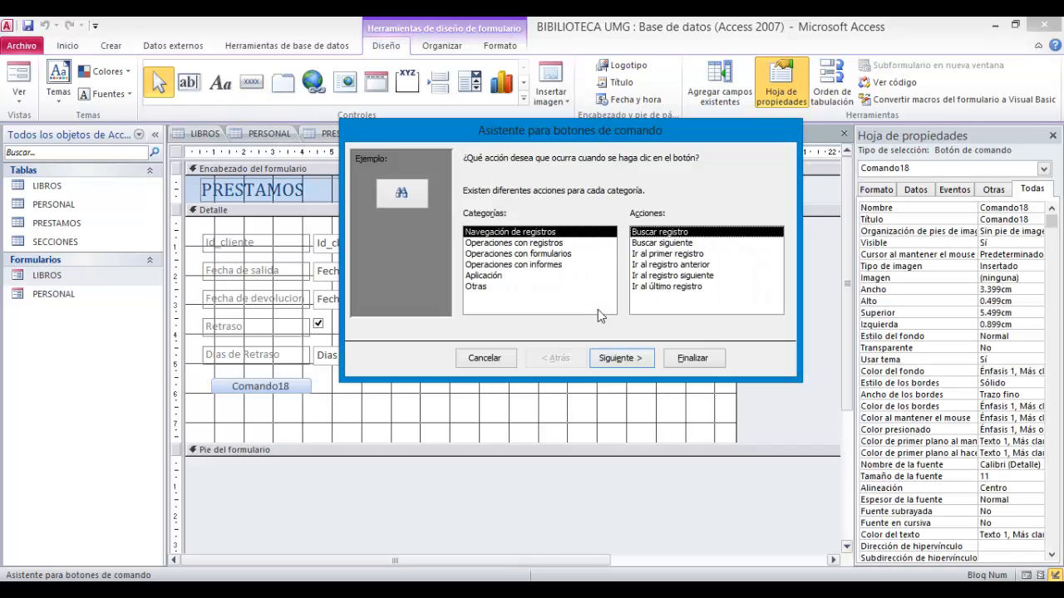
{"action": "left_click", "coordinate": [629, 360]}
{"action": "left_click", "coordinate": [469, 215]}
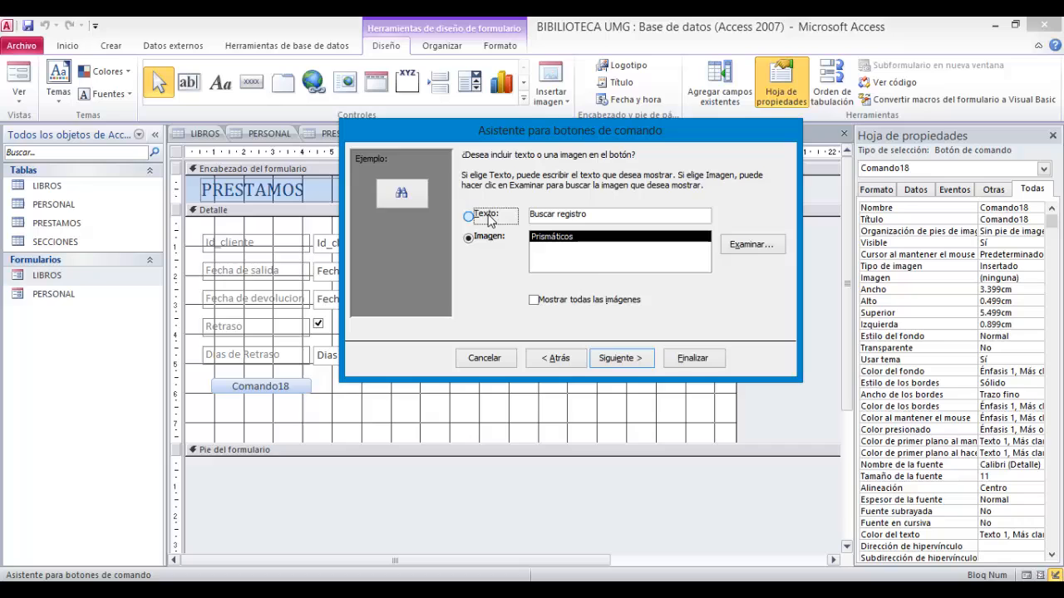
{"action": "left_click", "coordinate": [640, 362]}
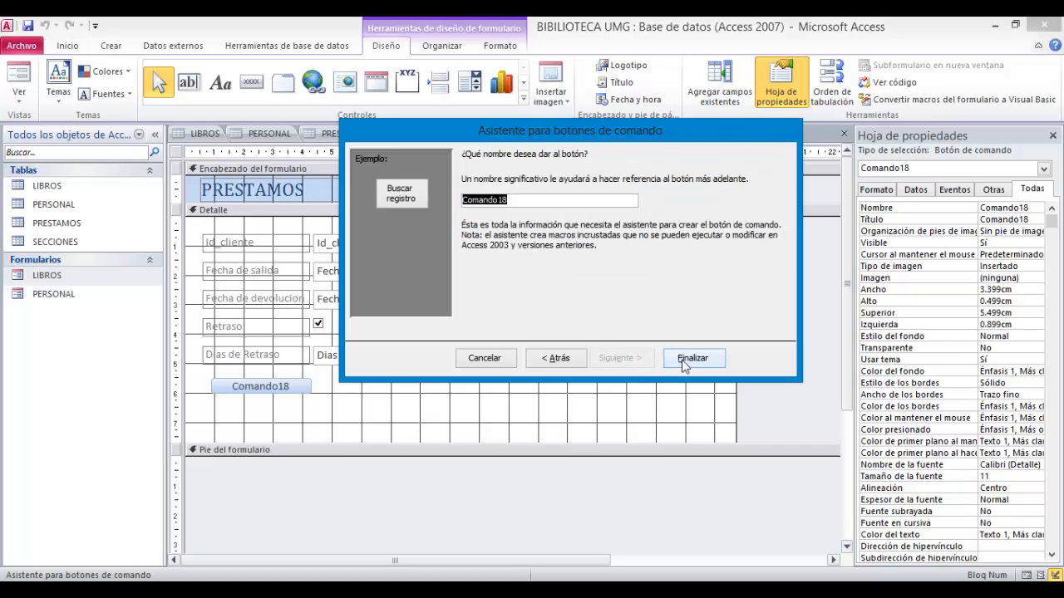
{"action": "left_click", "coordinate": [684, 359]}
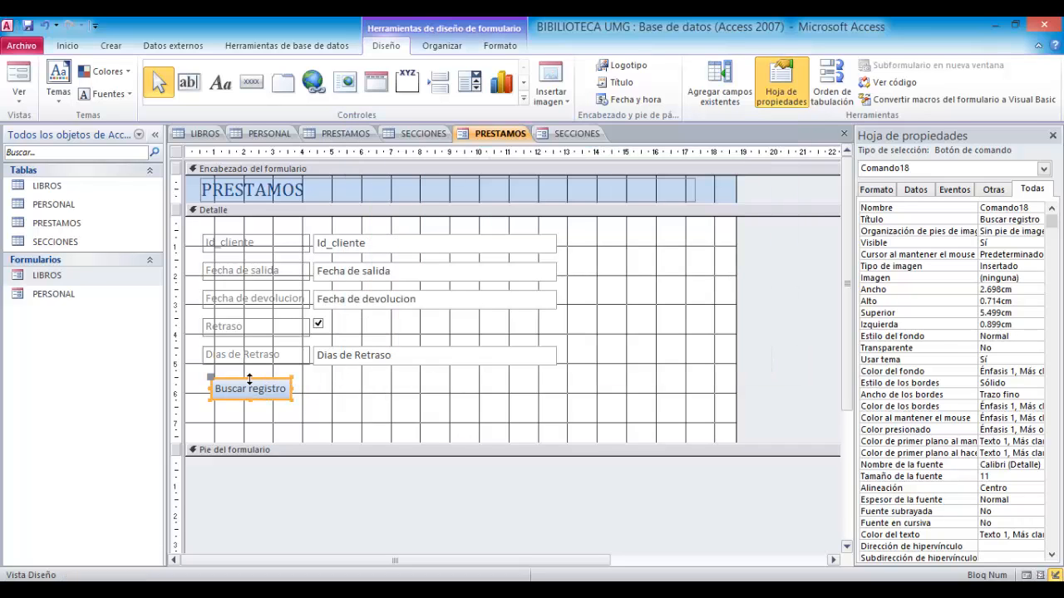
- Add a second command button beside it for the record operation Agregar nuevo registro, displayed as text
{"action": "left_click_drag", "start_coordinate": [248, 379], "coordinate": [432, 405]}
{"action": "left_click", "coordinate": [251, 81]}
{"action": "left_click", "coordinate": [567, 242]}
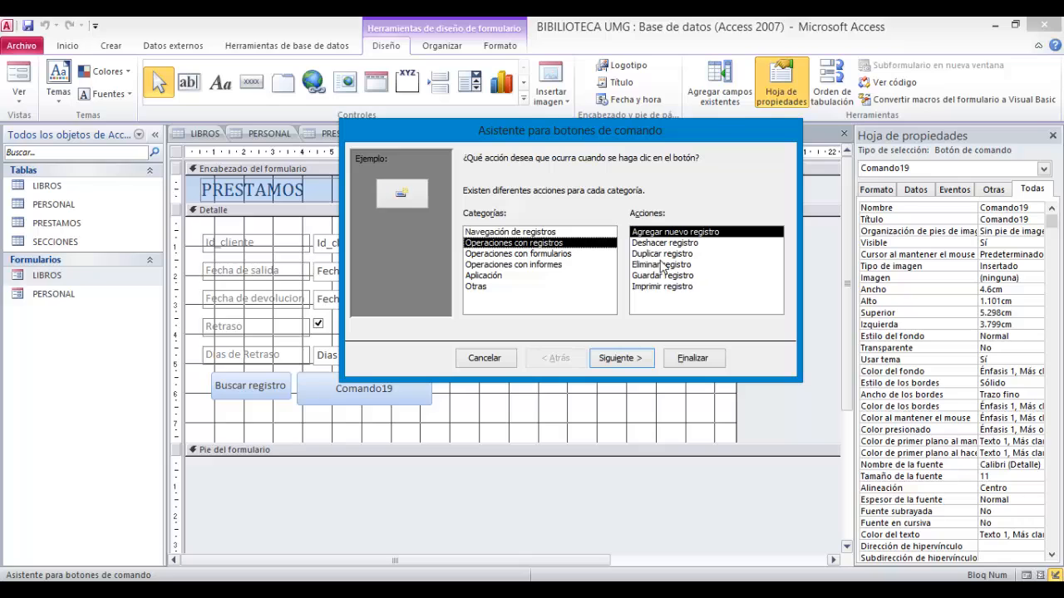
{"action": "left_click", "coordinate": [629, 358]}
{"action": "left_click", "coordinate": [469, 216]}
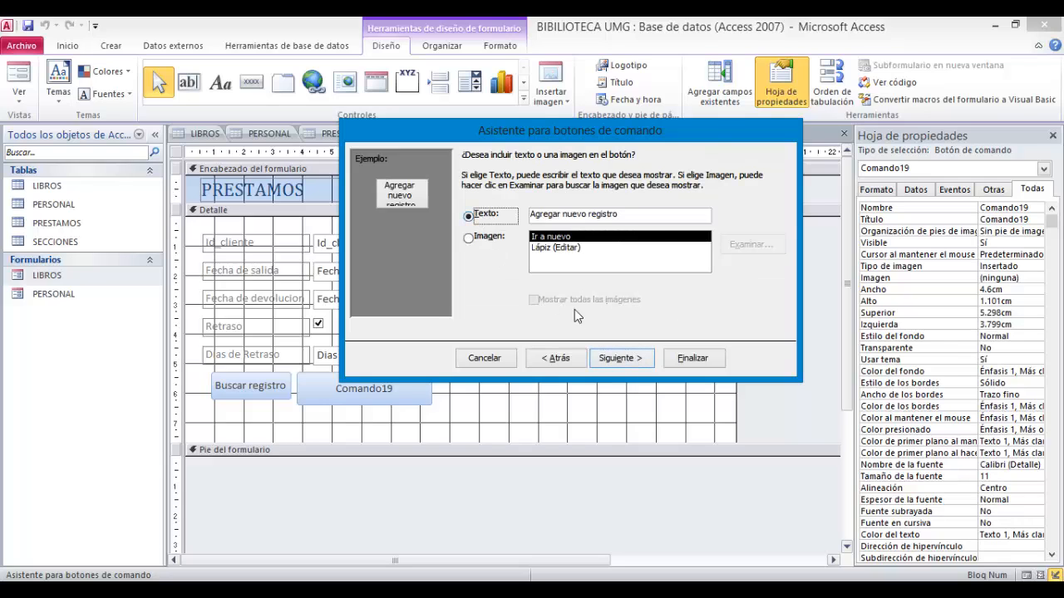
{"action": "left_click", "coordinate": [606, 354]}
{"action": "left_click", "coordinate": [684, 357]}
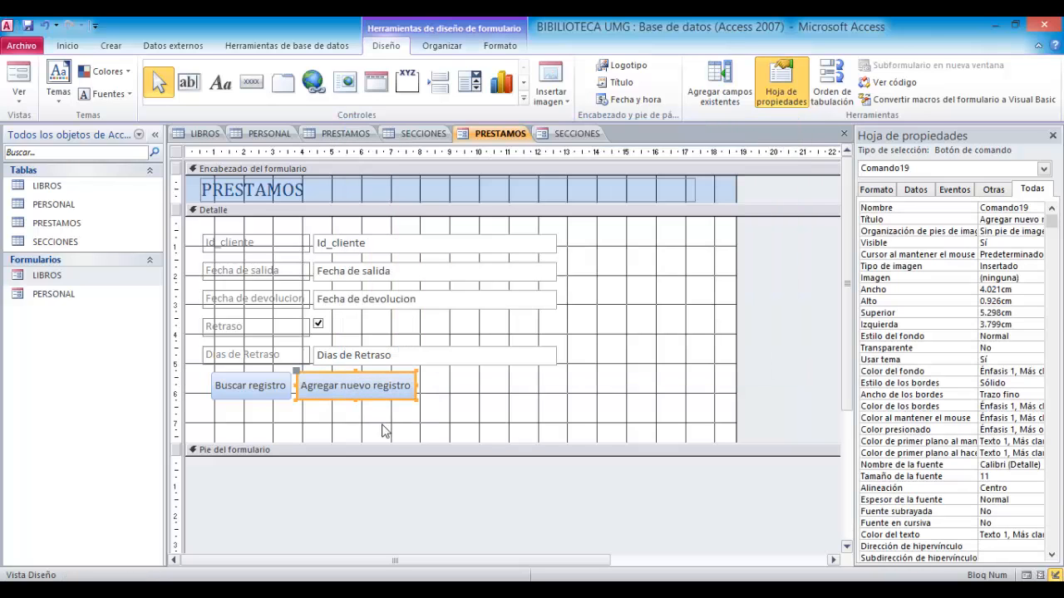
{"action": "left_click", "coordinate": [396, 434]}
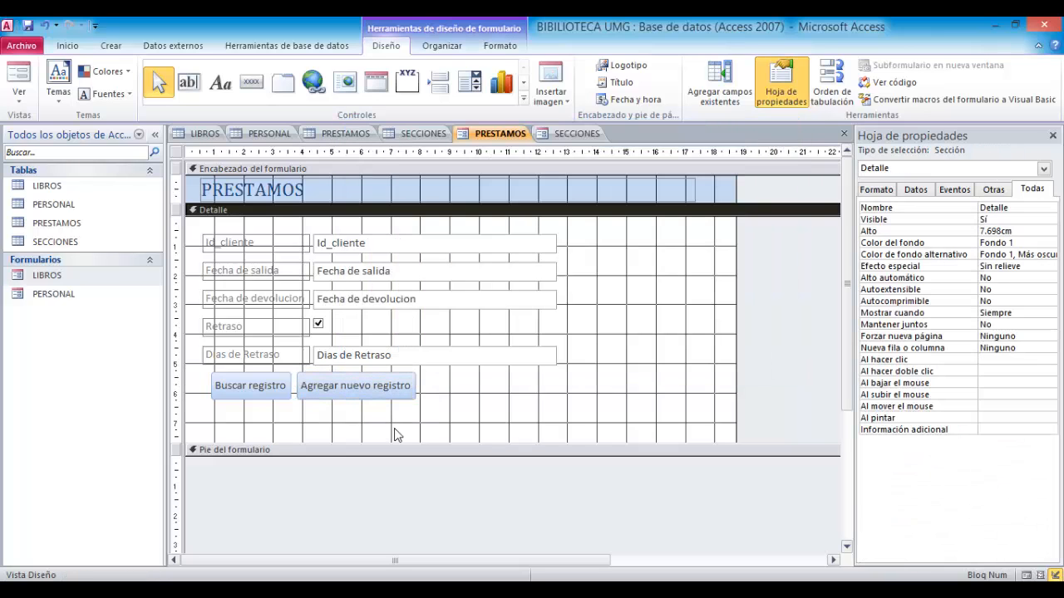
- Add a third command button for the record operation Guardar registro, displayed as text, and adjust its height to match
{"action": "left_click", "coordinate": [252, 82]}
{"action": "left_click_drag", "start_coordinate": [419, 372], "coordinate": [533, 405]}
{"action": "left_click", "coordinate": [596, 244]}
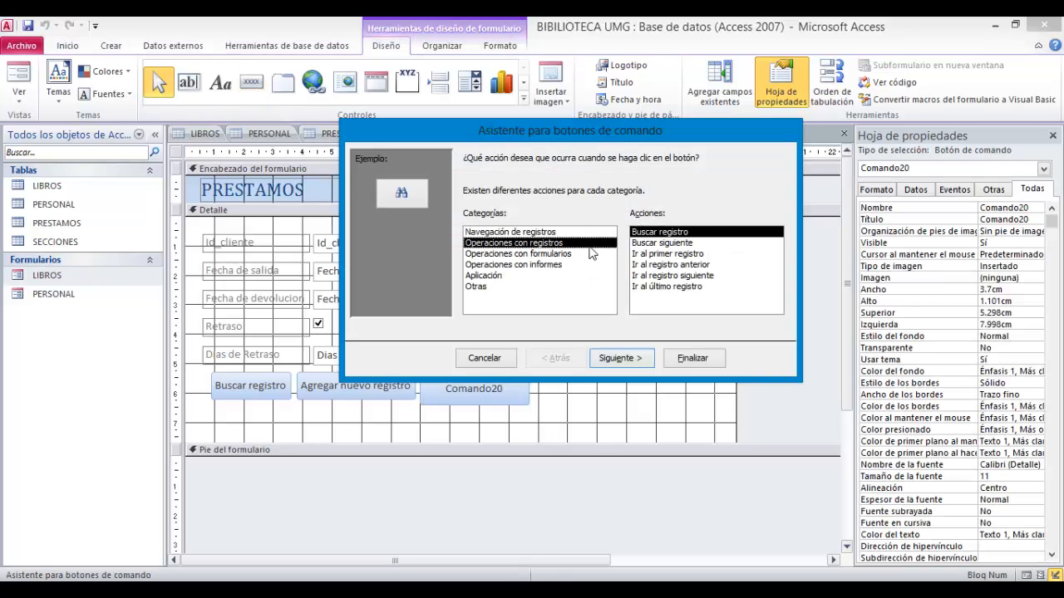
{"action": "left_click", "coordinate": [657, 275]}
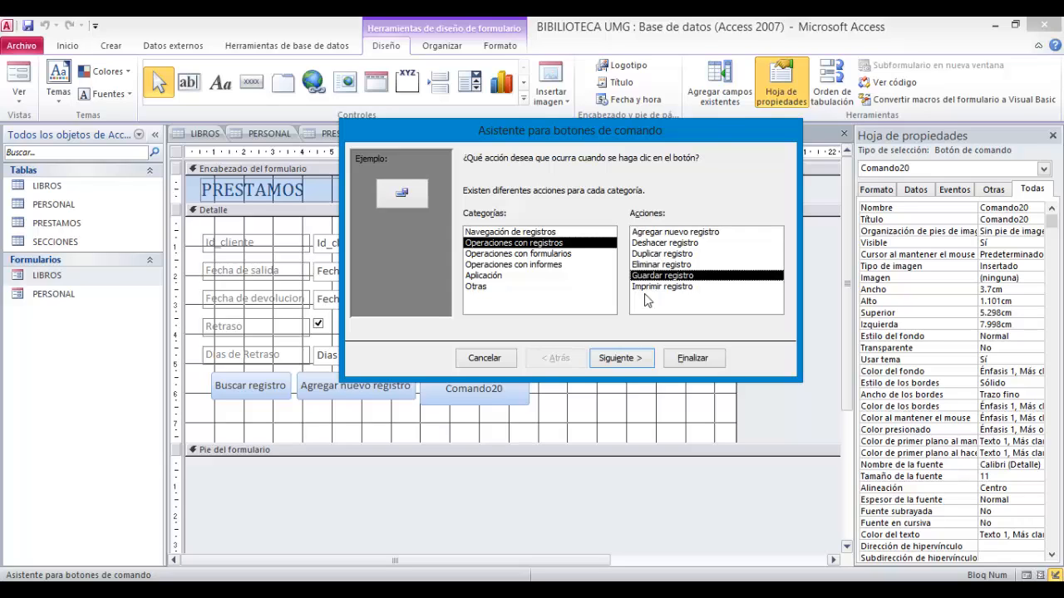
{"action": "left_click", "coordinate": [638, 358]}
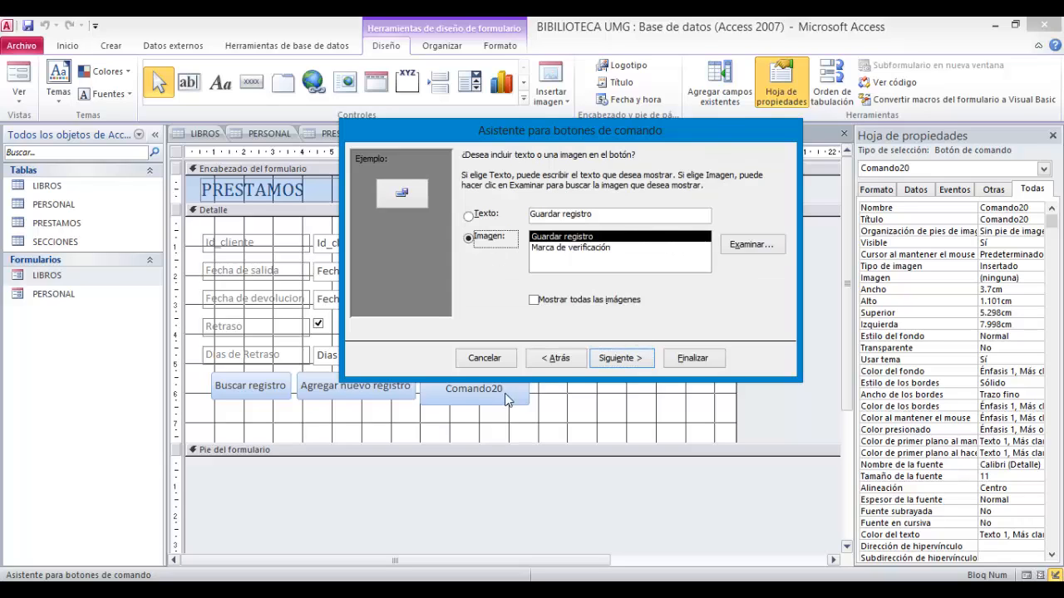
{"action": "left_click", "coordinate": [468, 215]}
{"action": "left_click", "coordinate": [619, 359]}
{"action": "left_click", "coordinate": [684, 358]}
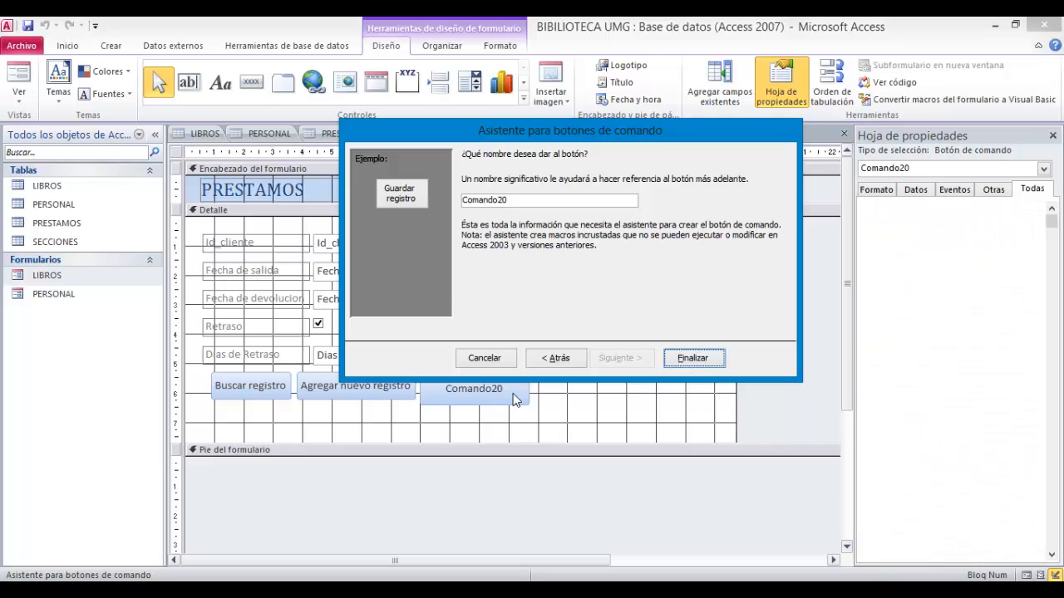
{"action": "left_click", "coordinate": [464, 401]}
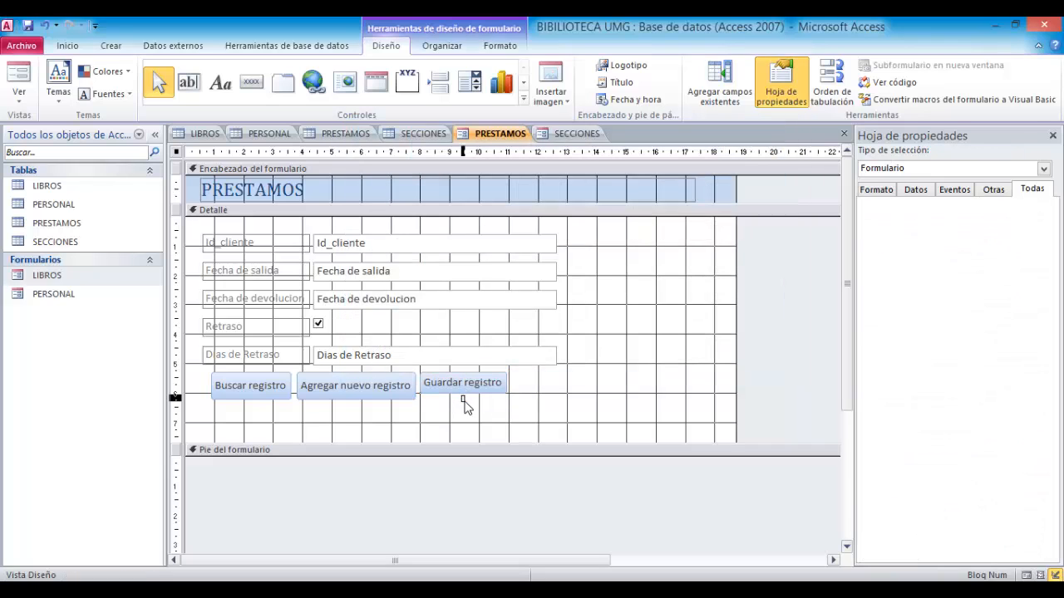
{"action": "left_click", "coordinate": [467, 386]}
{"action": "left_click_drag", "start_coordinate": [464, 396], "coordinate": [464, 400]}
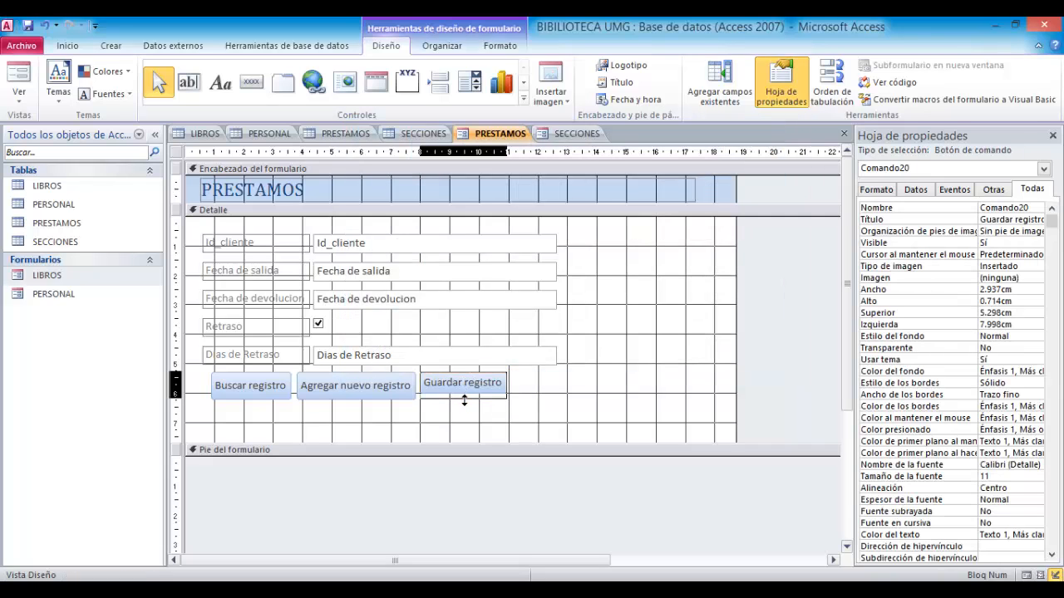
{"action": "left_click", "coordinate": [490, 422]}
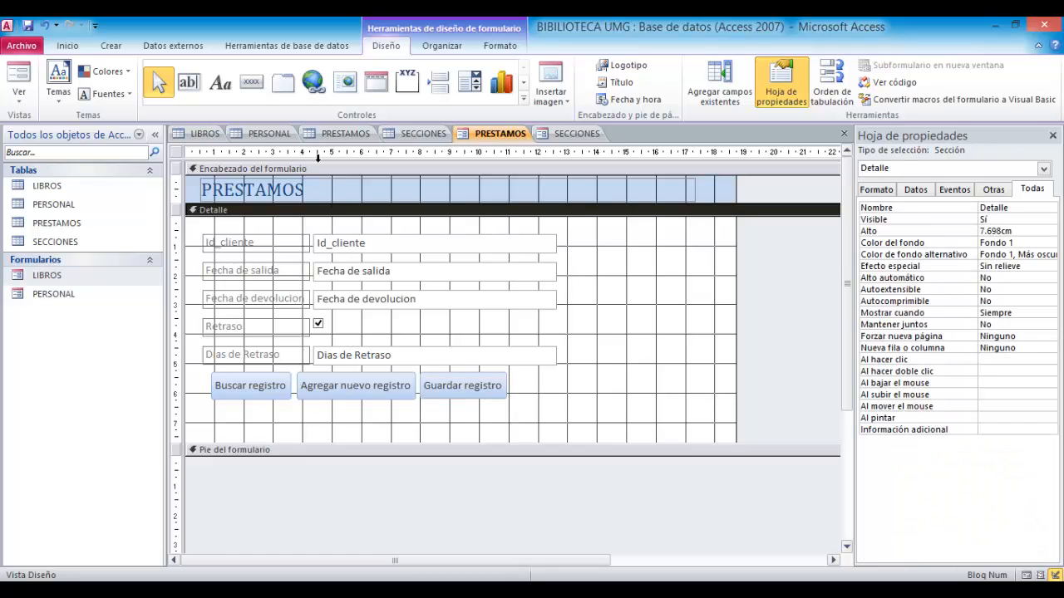
- Add a fourth command button for the record operation Eliminar registro, displayed as text, aligning it with the others
{"action": "left_click", "coordinate": [251, 81]}
{"action": "left_click_drag", "start_coordinate": [508, 376], "coordinate": [604, 405]}
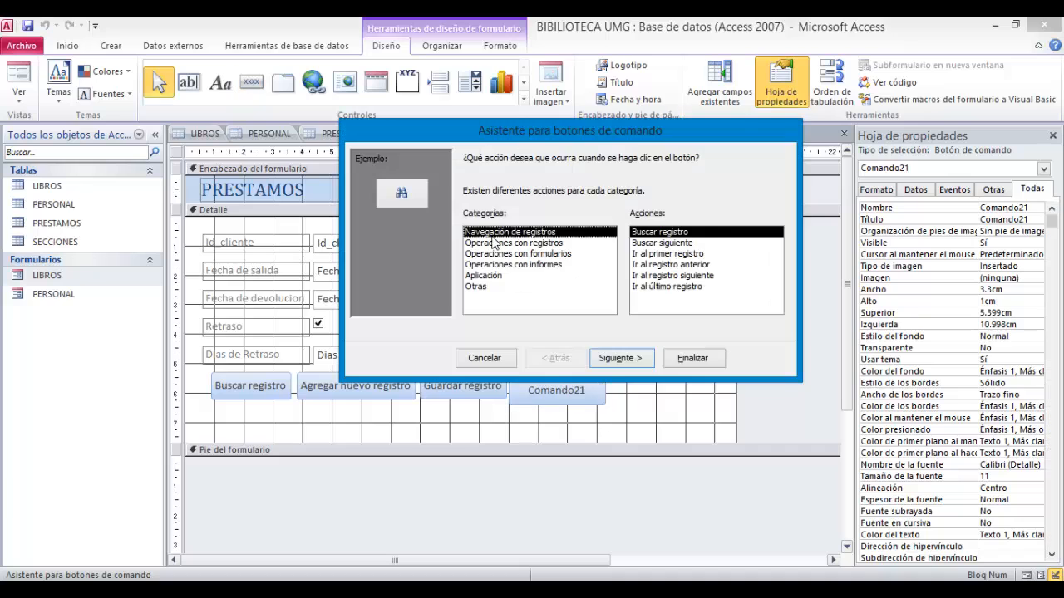
{"action": "left_click", "coordinate": [498, 242]}
{"action": "left_click", "coordinate": [652, 265]}
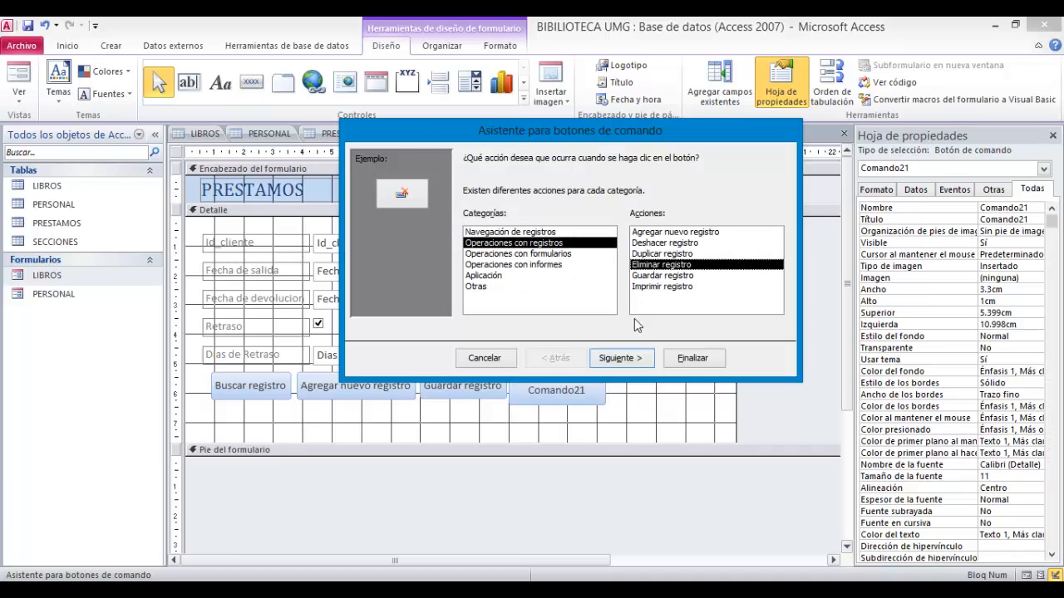
{"action": "left_click", "coordinate": [622, 358]}
{"action": "left_click", "coordinate": [486, 216]}
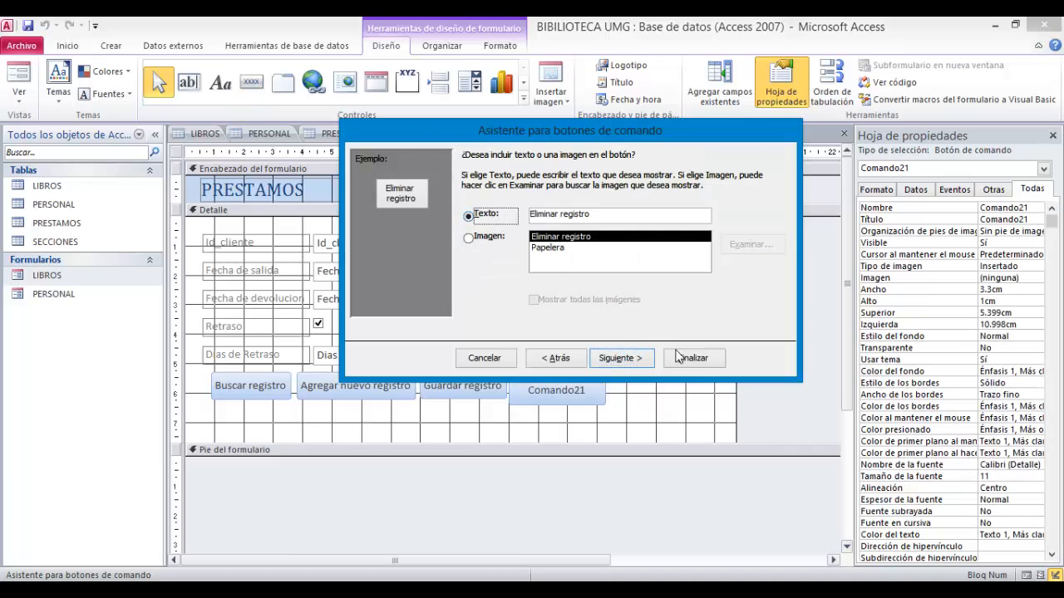
{"action": "key", "text": "Return"}
{"action": "left_click", "coordinate": [693, 357]}
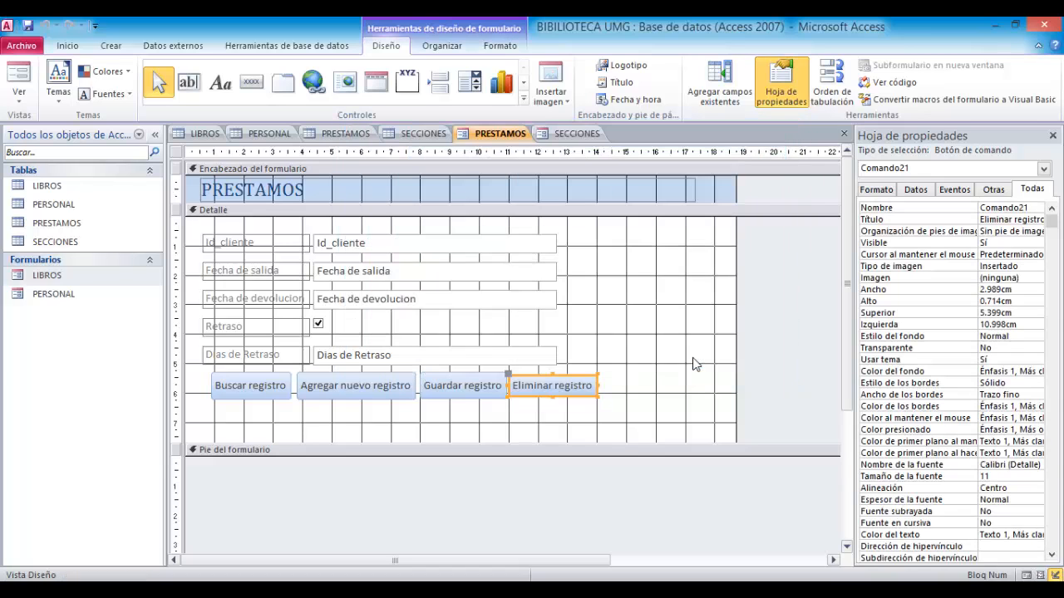
{"action": "left_click_drag", "start_coordinate": [552, 374], "coordinate": [553, 371]}
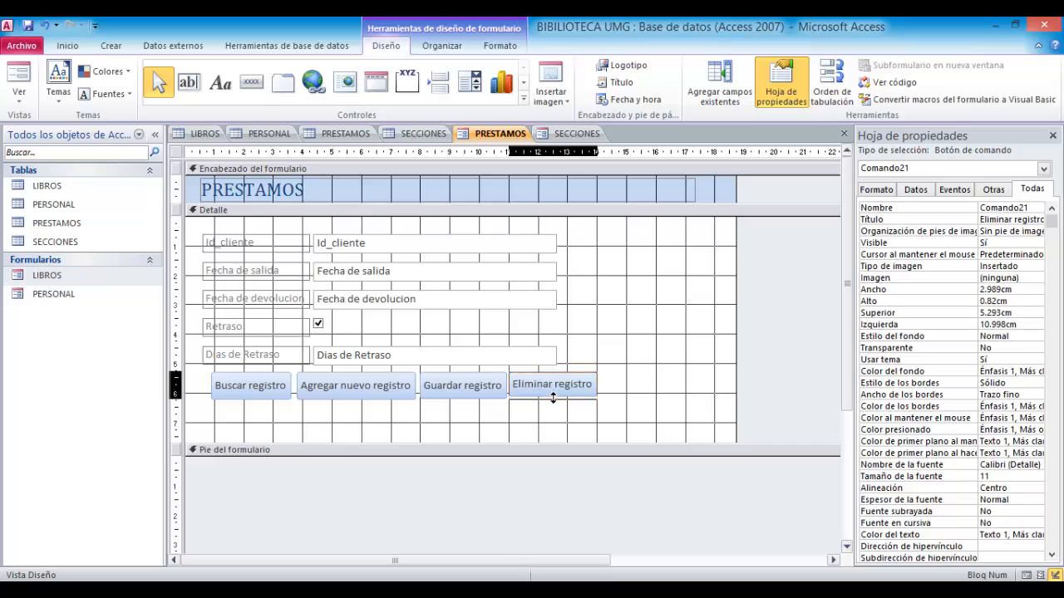
{"action": "left_click", "coordinate": [584, 419]}
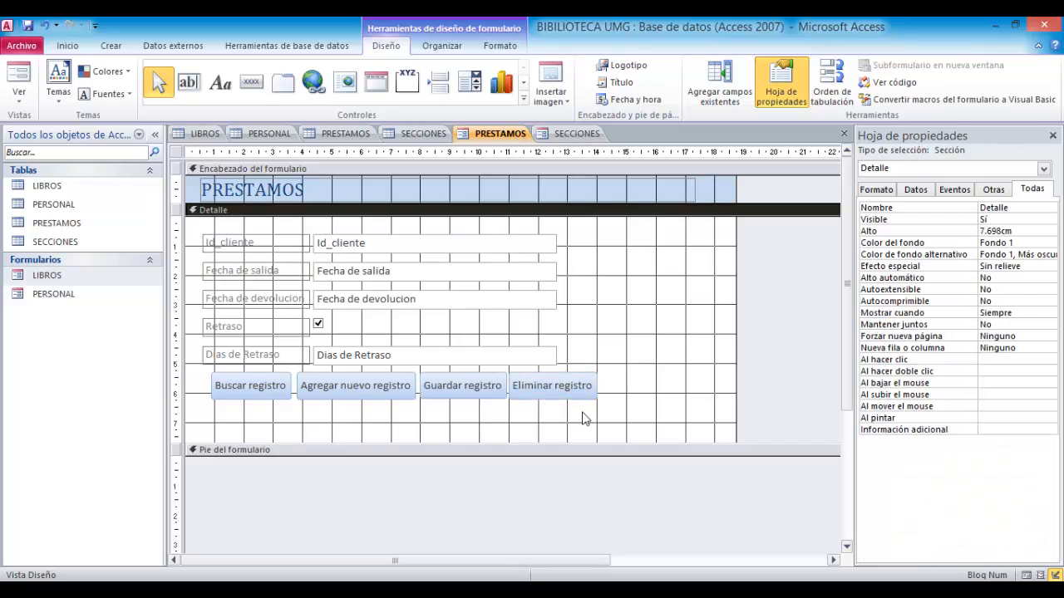
- Nudge the Buscar registro button into line with the other buttons
{"action": "left_click", "coordinate": [238, 400]}
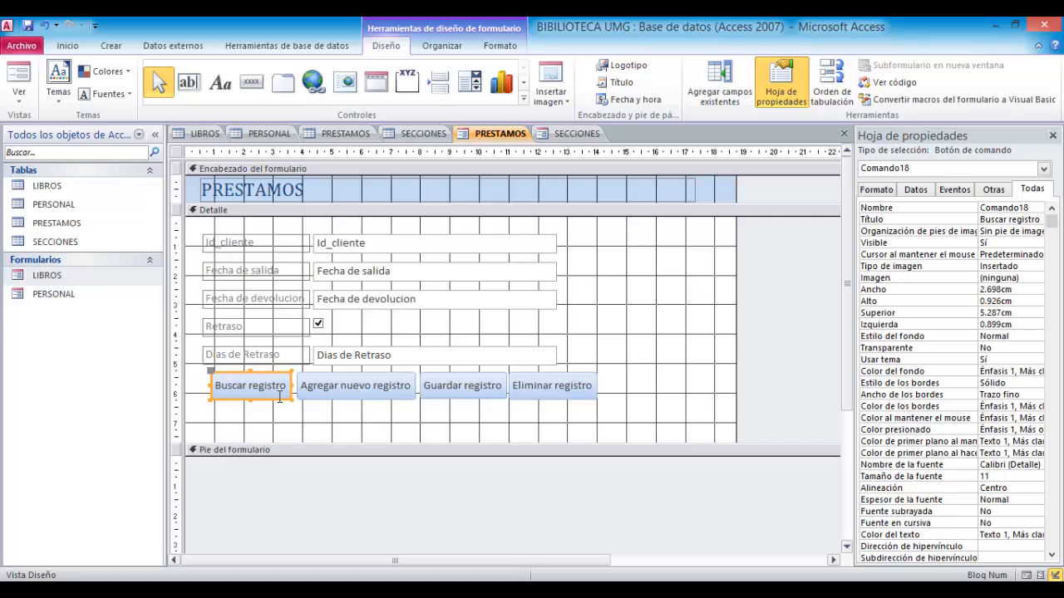
{"action": "mouse_move", "coordinate": [250, 400]}
{"action": "left_mouse_down"}
{"action": "mouse_move", "coordinate": [251, 411]}
{"action": "mouse_move", "coordinate": [251, 401]}
{"action": "left_mouse_up"}
{"action": "left_click", "coordinate": [685, 344]}
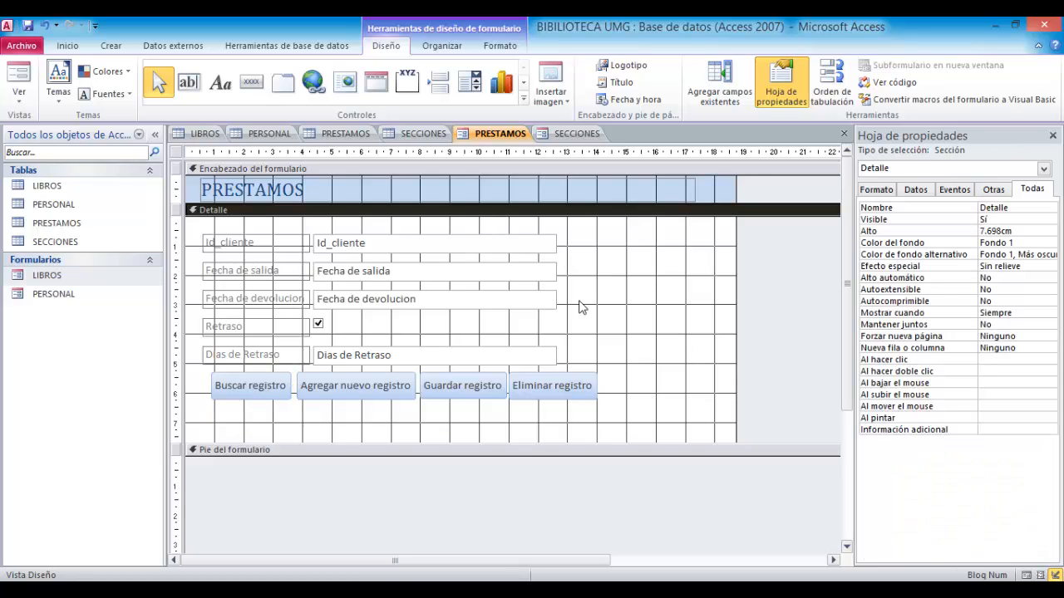
- Select the five field labels, center their text and set their font to Algerian
{"action": "left_click", "coordinate": [292, 252]}
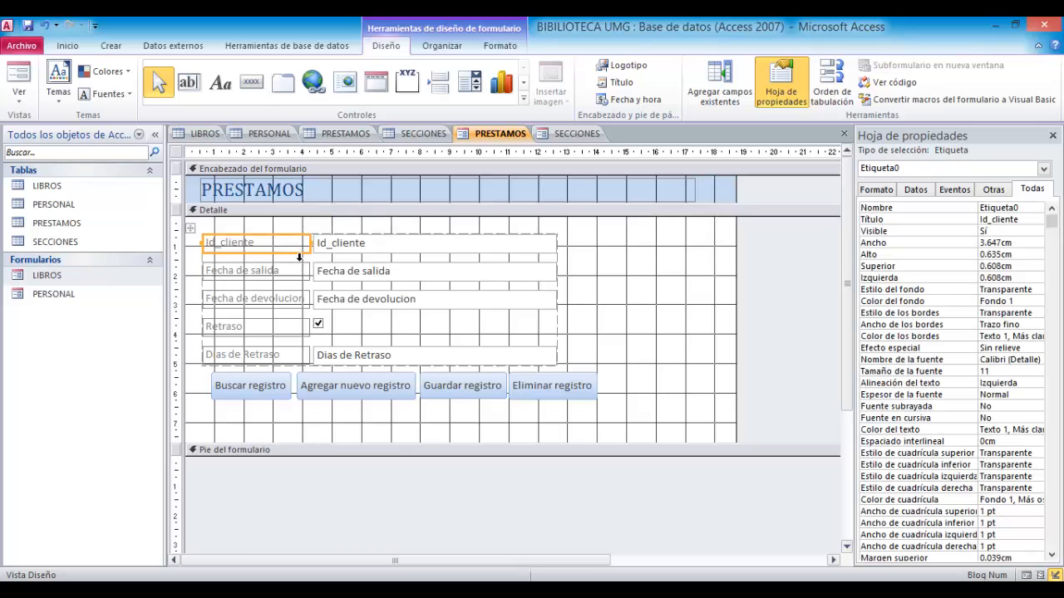
{"action": "left_click", "coordinate": [296, 273], "text": "shift"}
{"action": "left_click", "coordinate": [292, 299], "text": "shift"}
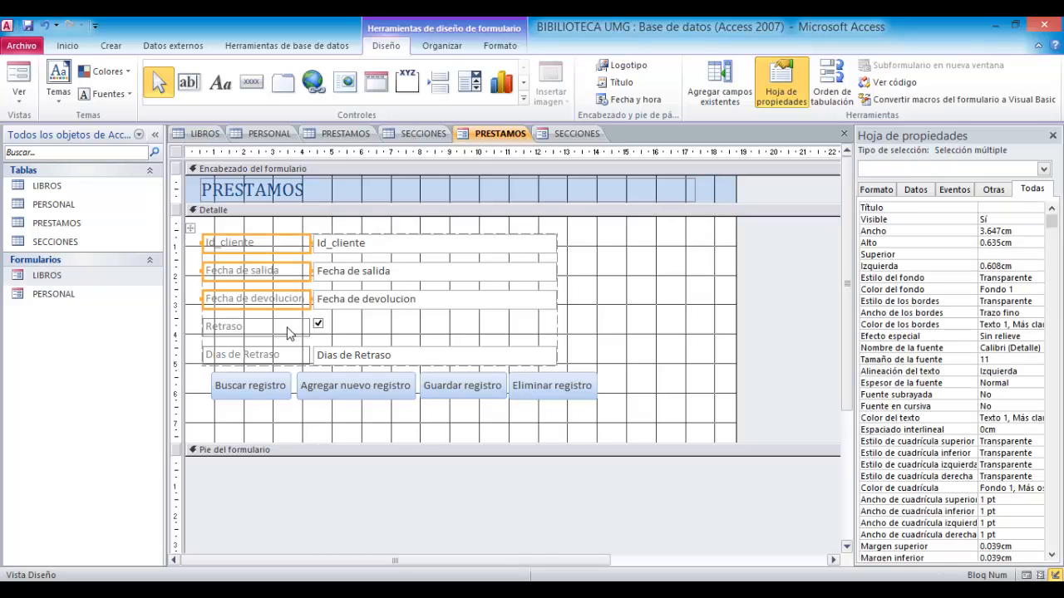
{"action": "left_click", "coordinate": [290, 327], "text": "shift"}
{"action": "left_click", "coordinate": [286, 360], "text": "shift"}
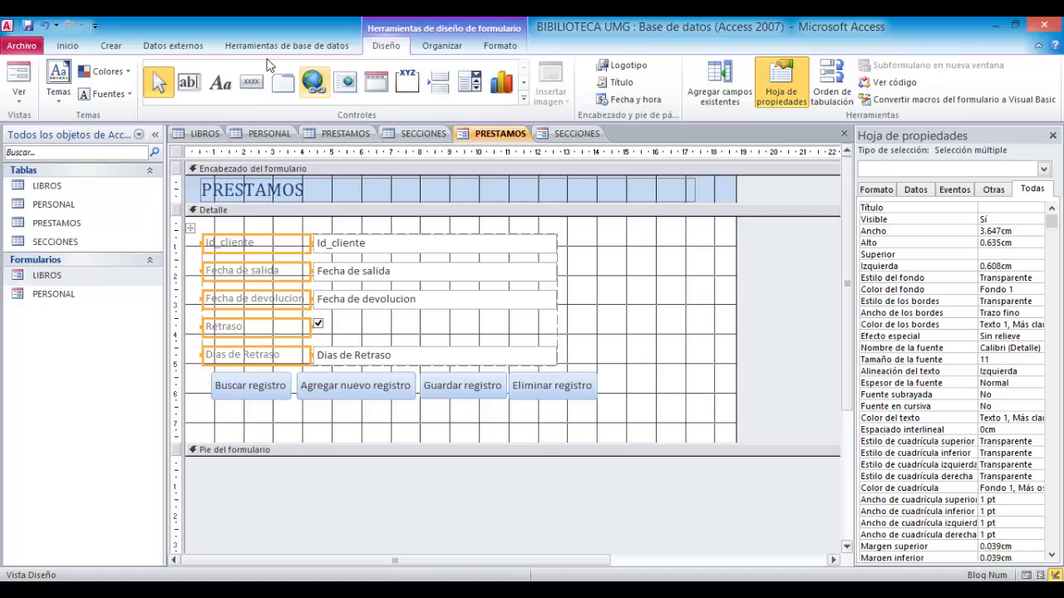
{"action": "left_click", "coordinate": [86, 48]}
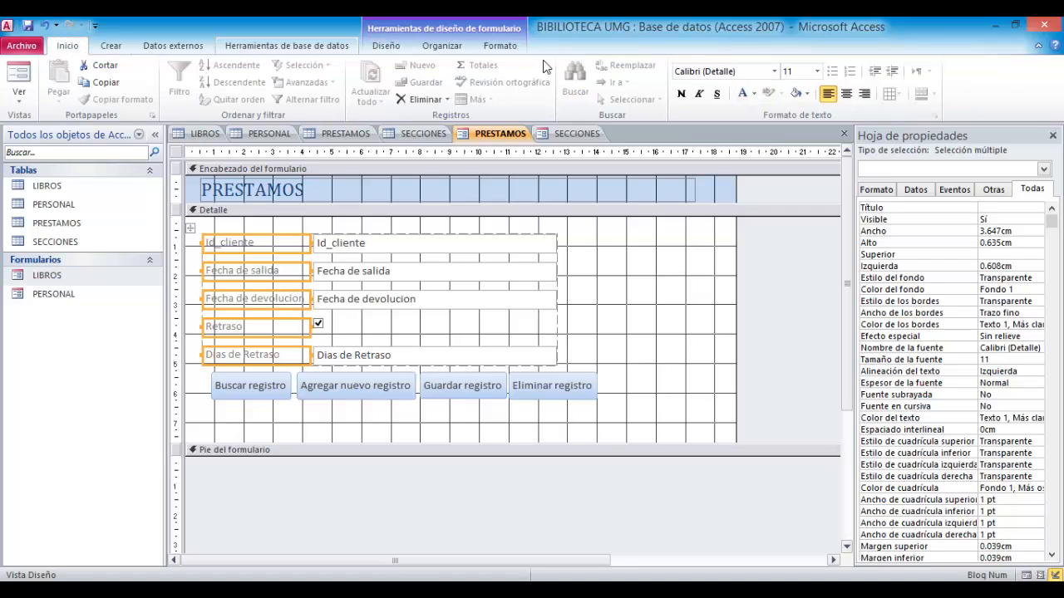
{"action": "left_click", "coordinate": [846, 94]}
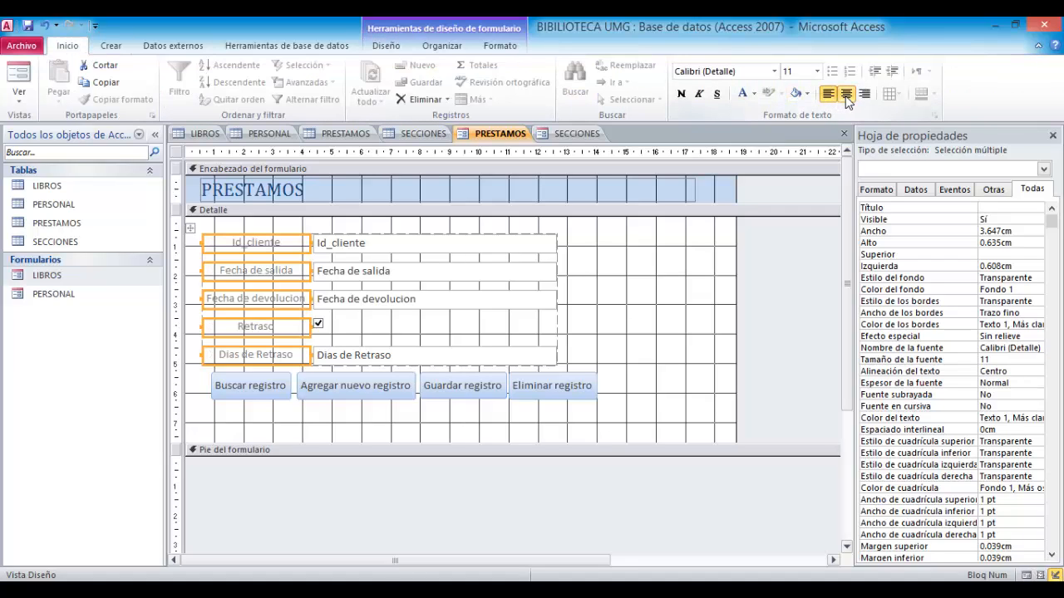
{"action": "left_click", "coordinate": [773, 71]}
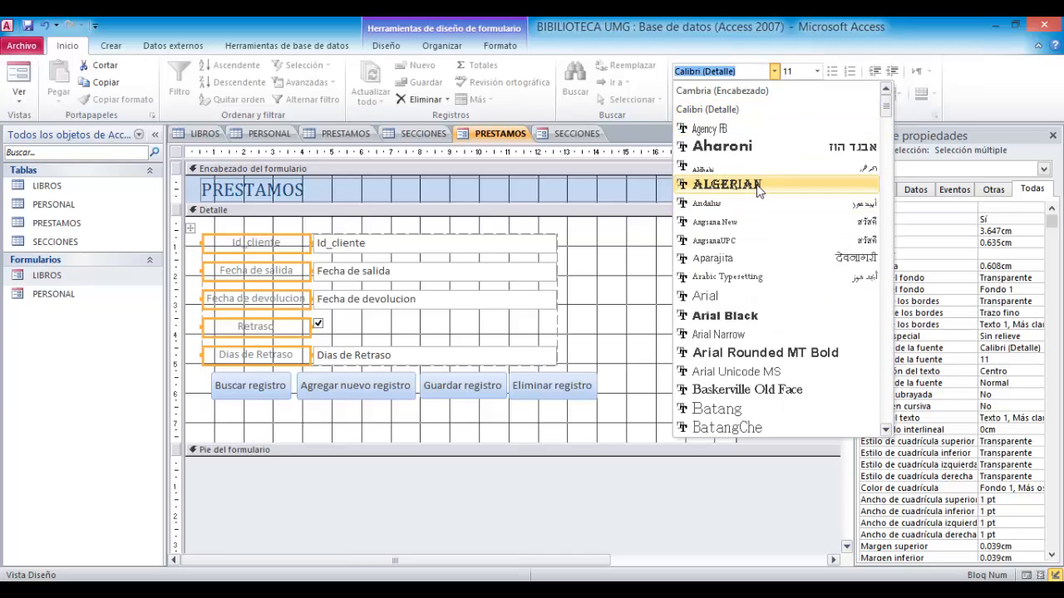
{"action": "left_click", "coordinate": [757, 184]}
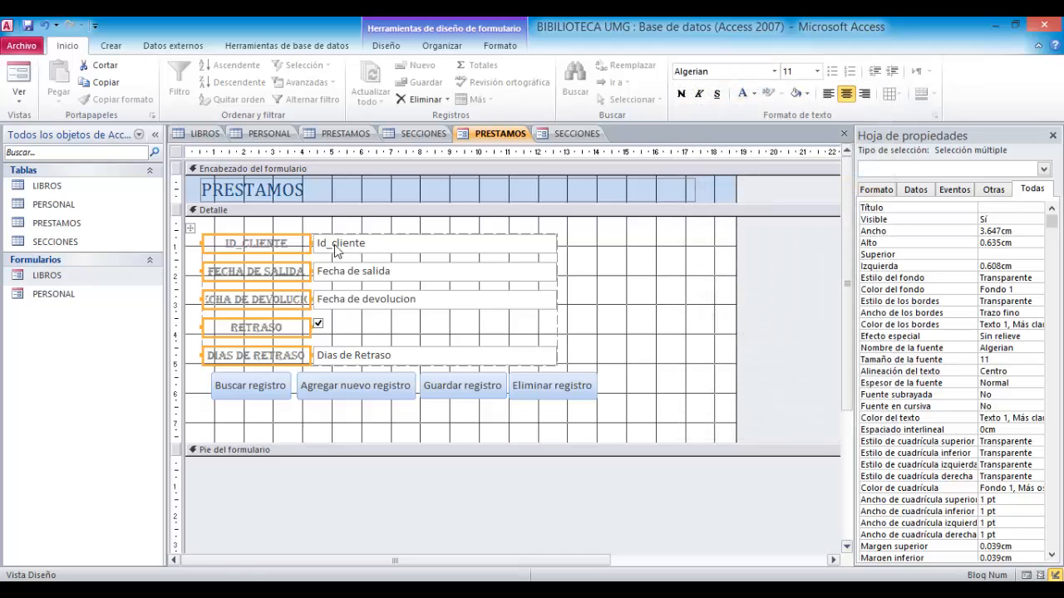
- Reselect the five field labels in the PRESTAMOS form and narrow them slightly to line up with their fields
{"action": "left_click", "coordinate": [312, 244]}
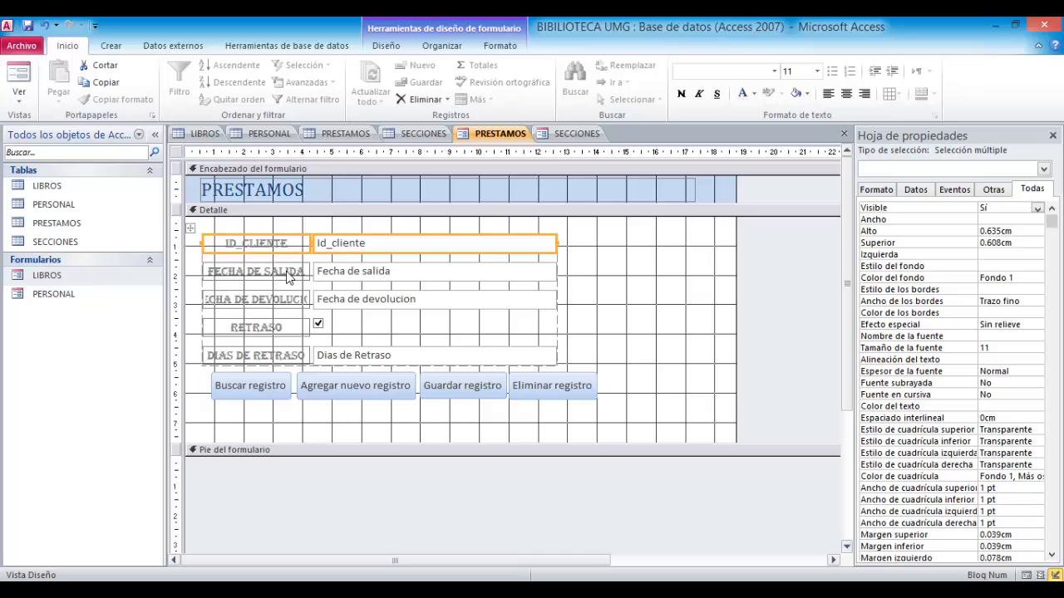
{"action": "left_click", "coordinate": [292, 268]}
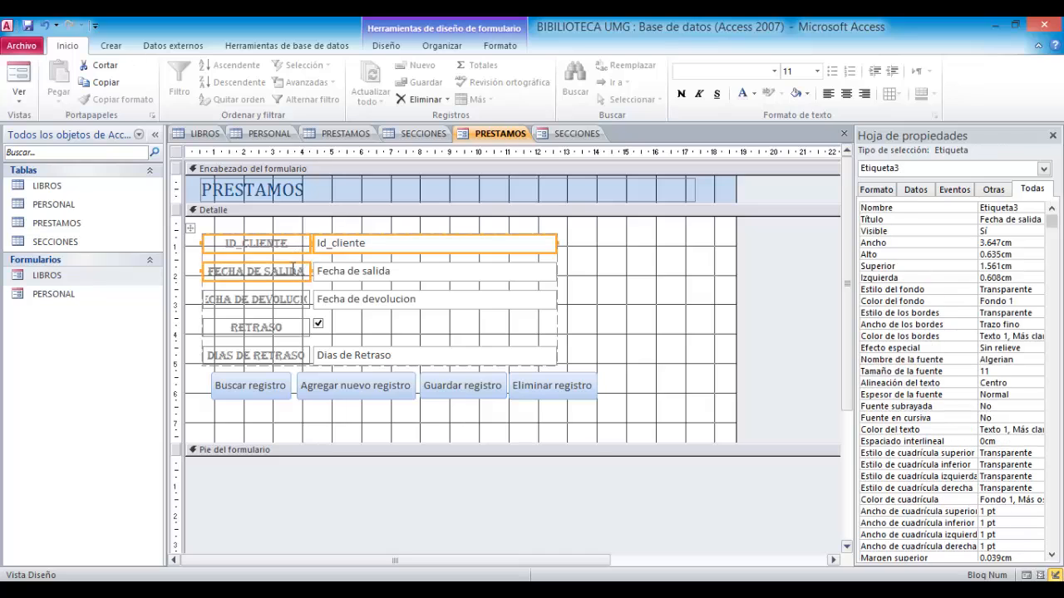
{"action": "left_click", "coordinate": [246, 243], "text": "shift"}
{"action": "left_click", "coordinate": [248, 299], "text": "shift"}
{"action": "left_click", "coordinate": [250, 329], "text": "shift"}
{"action": "left_click", "coordinate": [252, 355], "text": "shift"}
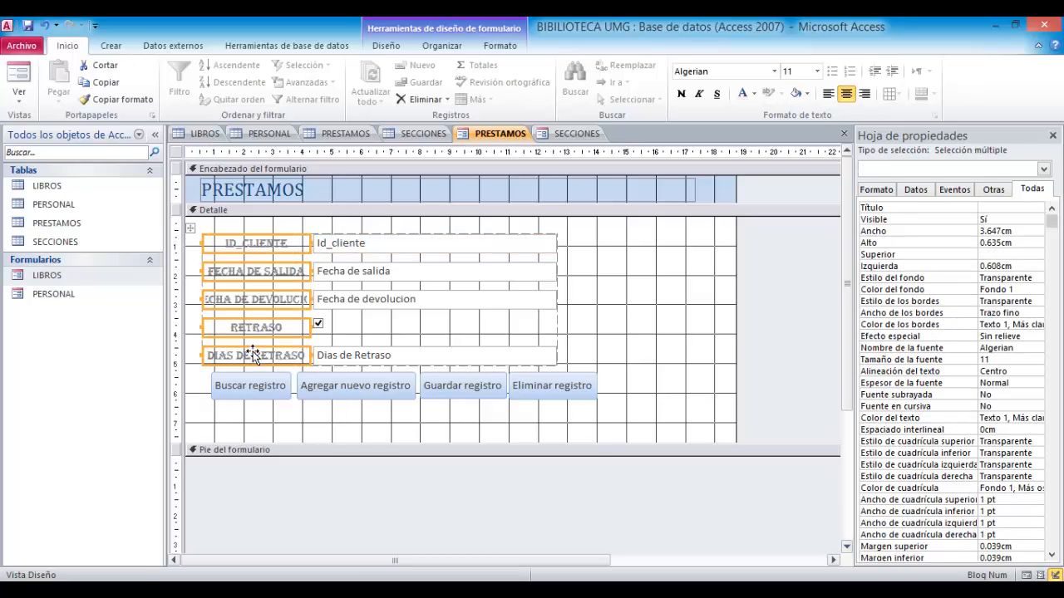
{"action": "mouse_move", "coordinate": [314, 326]}
{"action": "left_mouse_down"}
{"action": "mouse_move", "coordinate": [329, 327]}
{"action": "mouse_move", "coordinate": [309, 329]}
{"action": "left_mouse_up"}
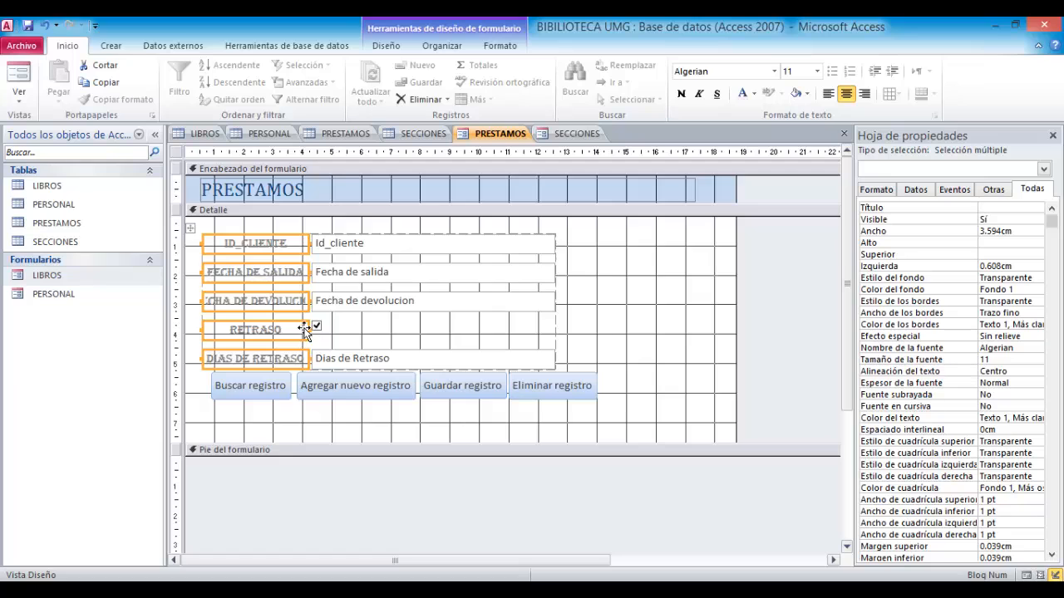
{"action": "left_click", "coordinate": [385, 334]}
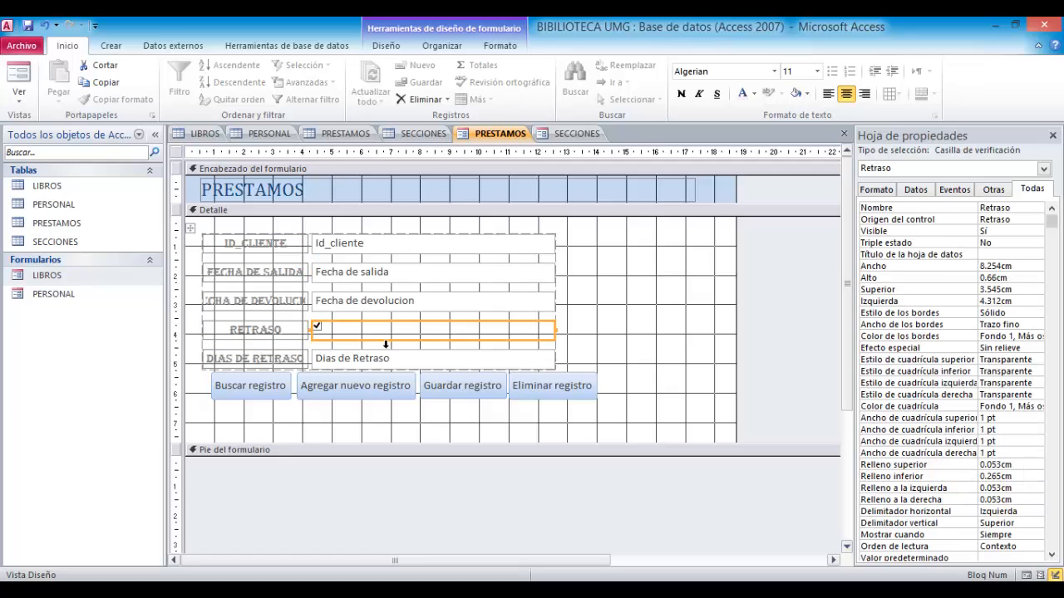
{"action": "left_click", "coordinate": [636, 302]}
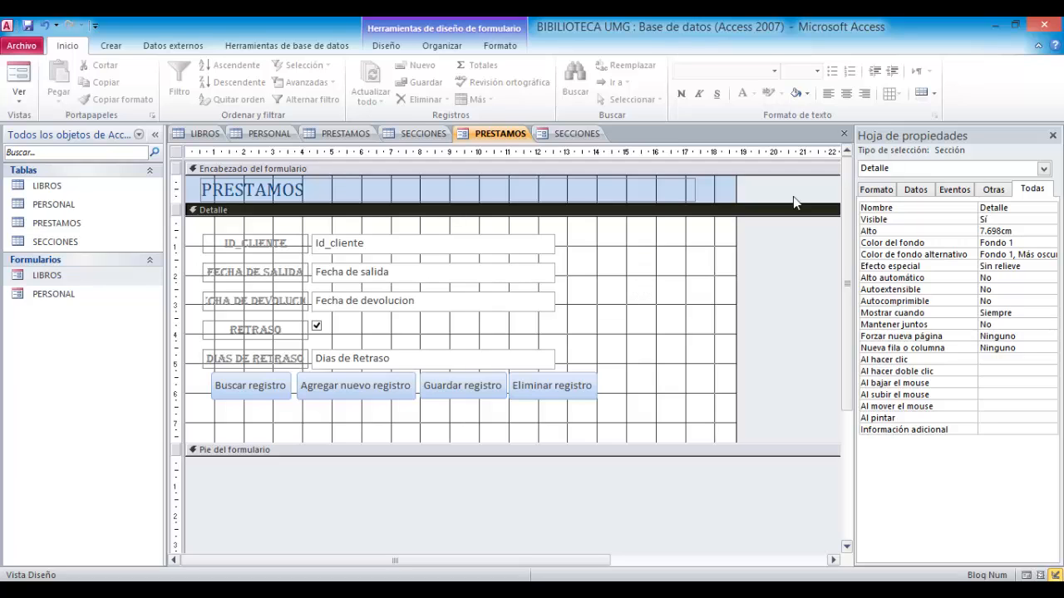
- Close the PRESTAMOS form design, saving it under the name PRESTAMOS
{"action": "left_click", "coordinate": [844, 133]}
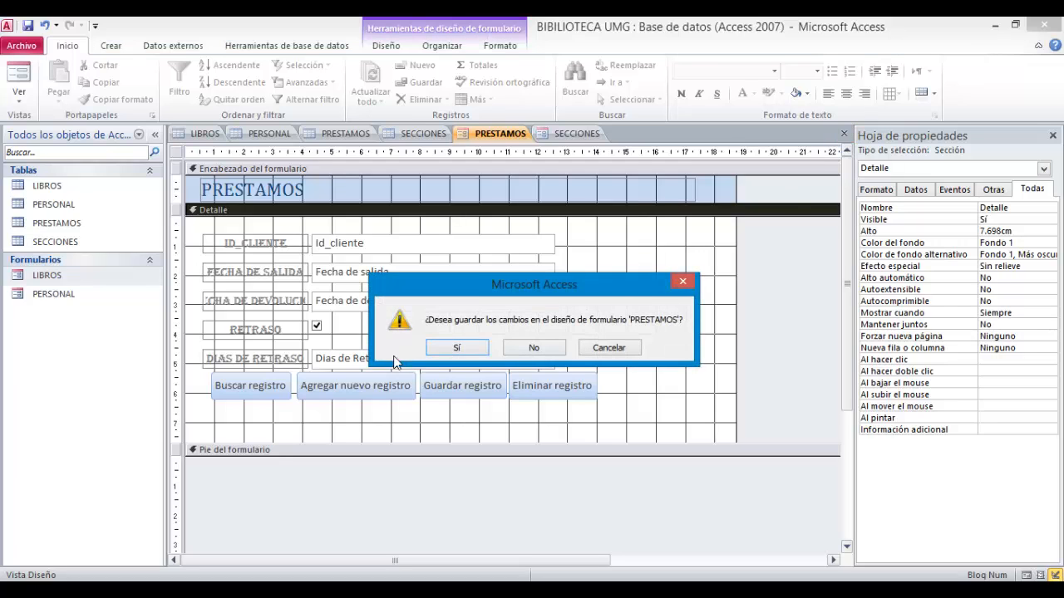
{"action": "left_click", "coordinate": [455, 348]}
{"action": "left_click", "coordinate": [518, 248]}
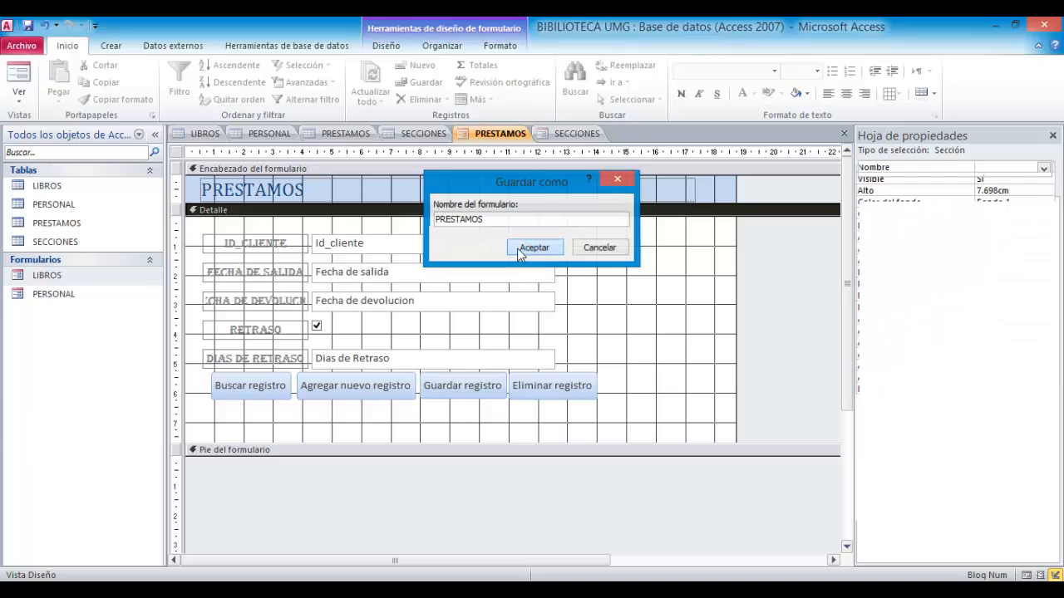
- Open the PRESTAMOS form in form view to preview it, then close it
{"action": "double_click", "coordinate": [87, 318]}
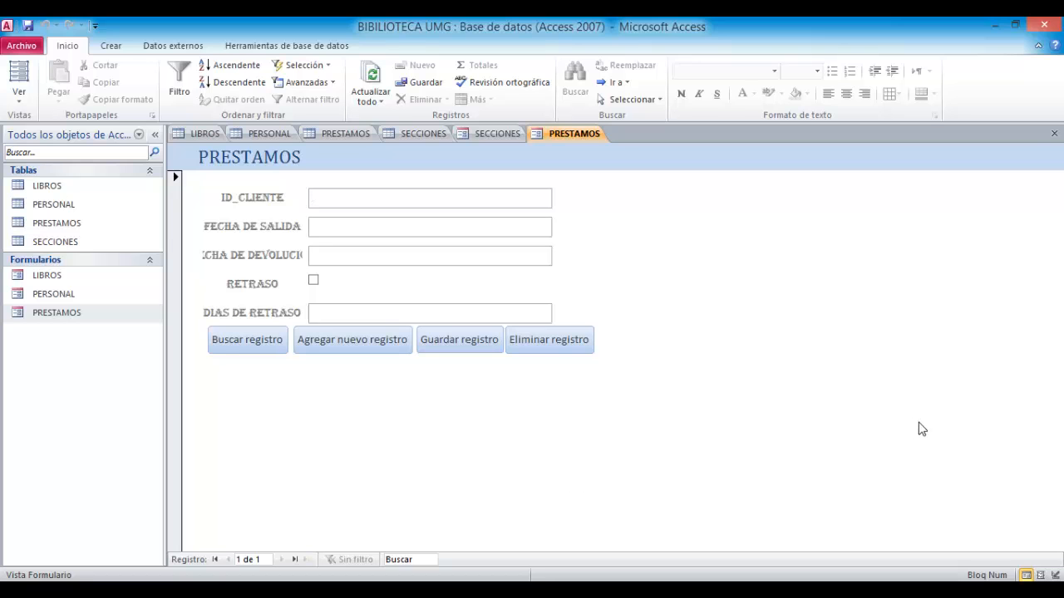
{"action": "left_click", "coordinate": [1054, 132]}
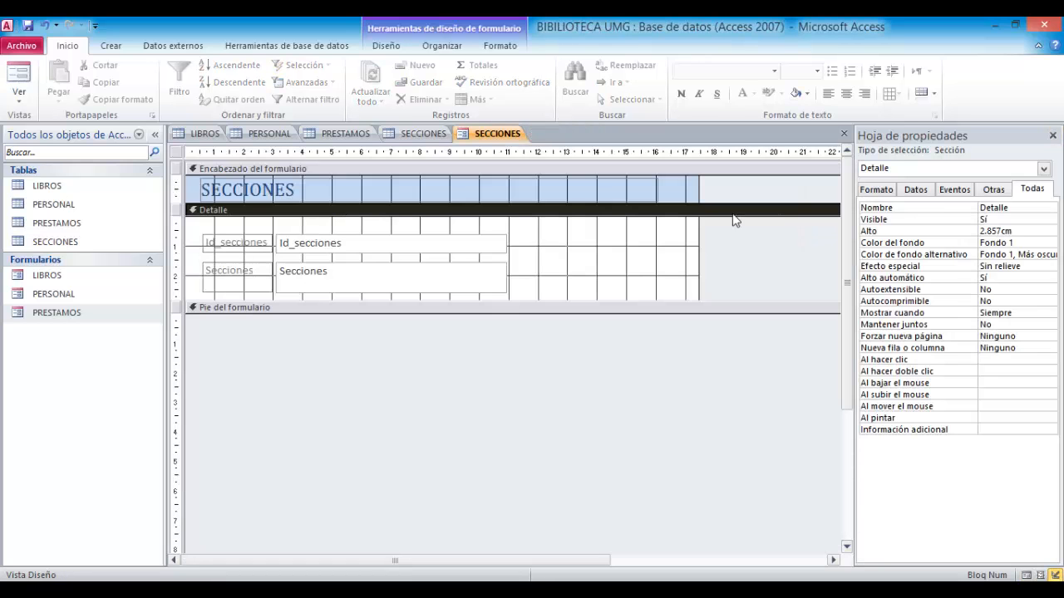
- Enlarge the SECCIONES form's detail section and add a Buscar registro command button displayed as text
{"action": "left_click_drag", "start_coordinate": [591, 301], "coordinate": [601, 365]}
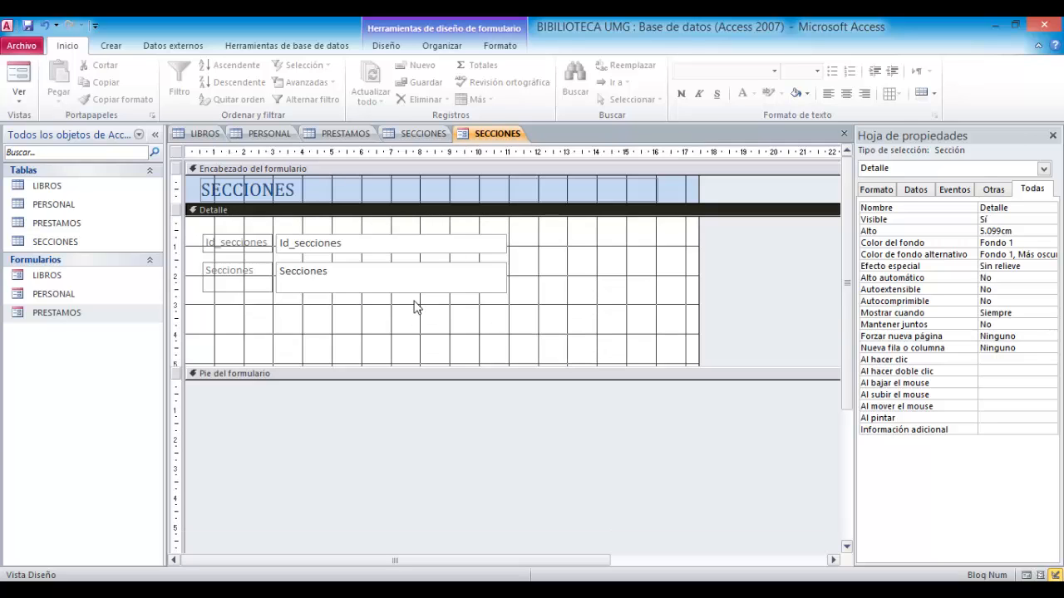
{"action": "left_click", "coordinate": [119, 46]}
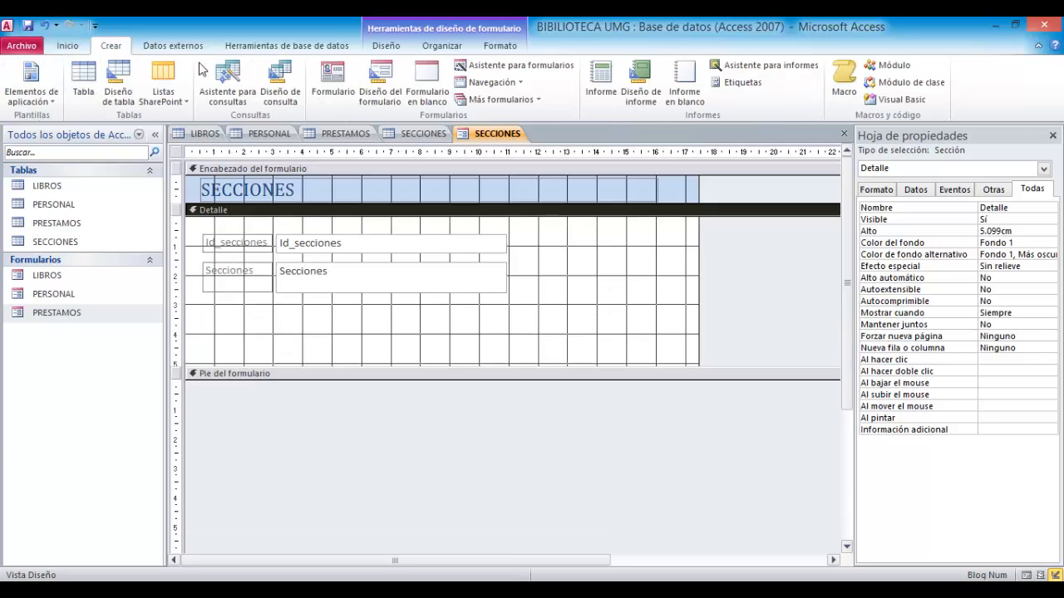
{"action": "left_click", "coordinate": [386, 49]}
{"action": "left_click", "coordinate": [252, 82]}
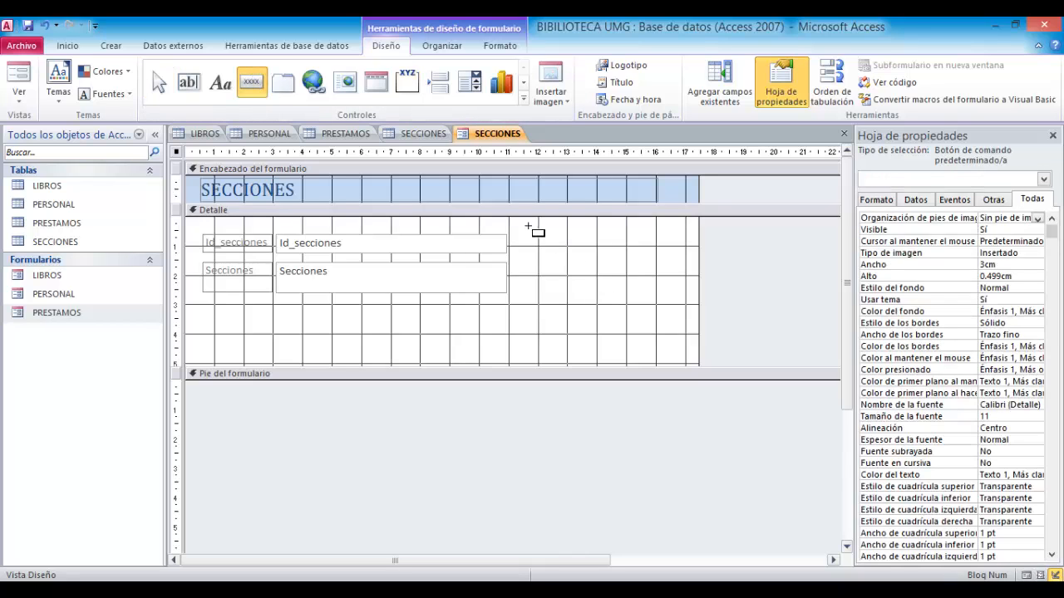
{"action": "mouse_move", "coordinate": [528, 226]}
{"action": "left_mouse_down"}
{"action": "mouse_move", "coordinate": [660, 273]}
{"action": "mouse_move", "coordinate": [657, 260]}
{"action": "left_mouse_up"}
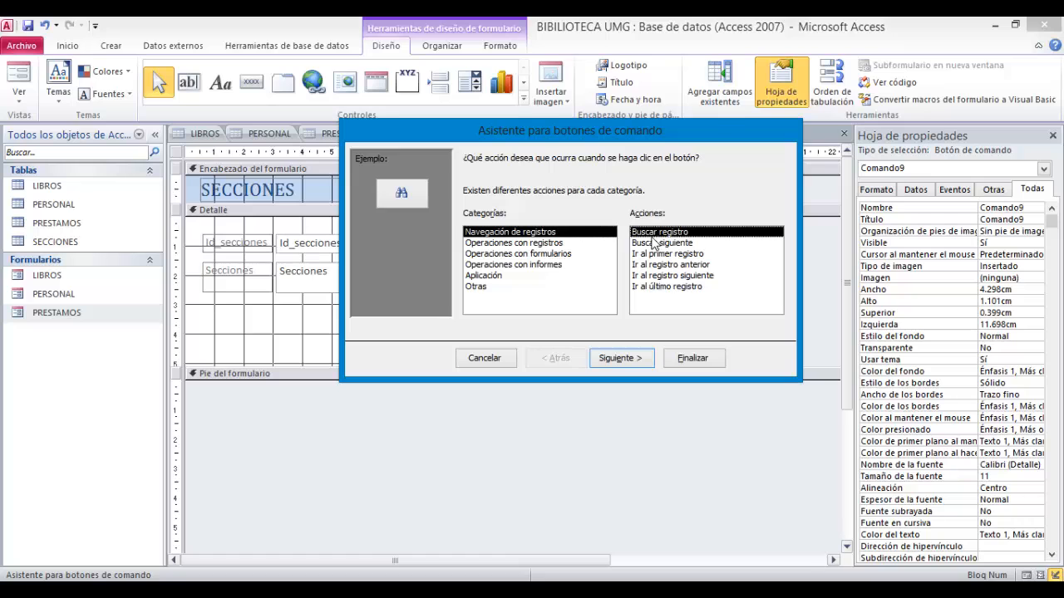
{"action": "left_click", "coordinate": [621, 357]}
{"action": "left_click", "coordinate": [470, 216]}
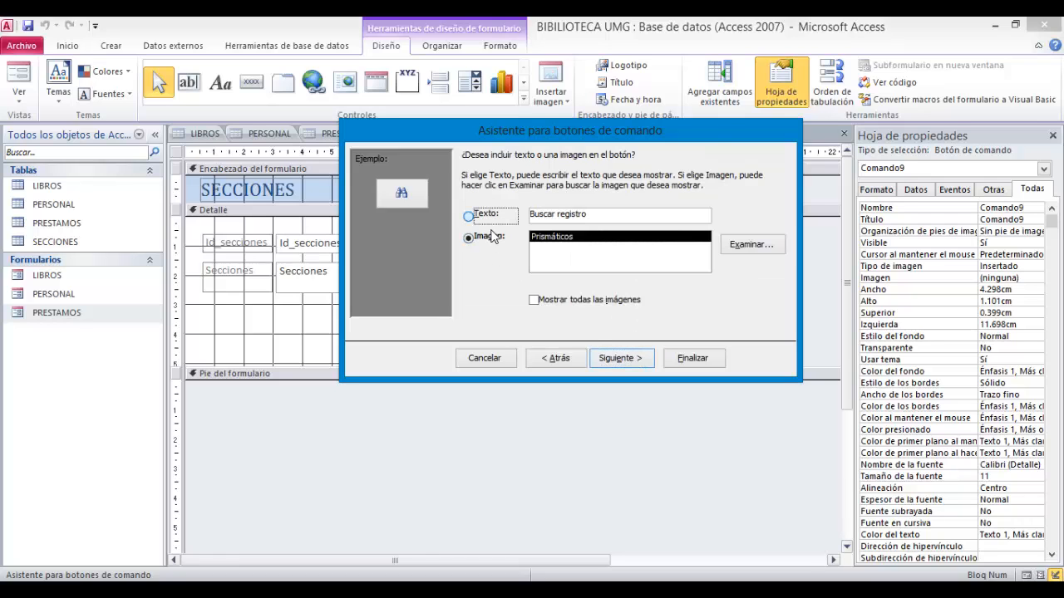
{"action": "left_click", "coordinate": [619, 357]}
{"action": "key", "text": "Return"}
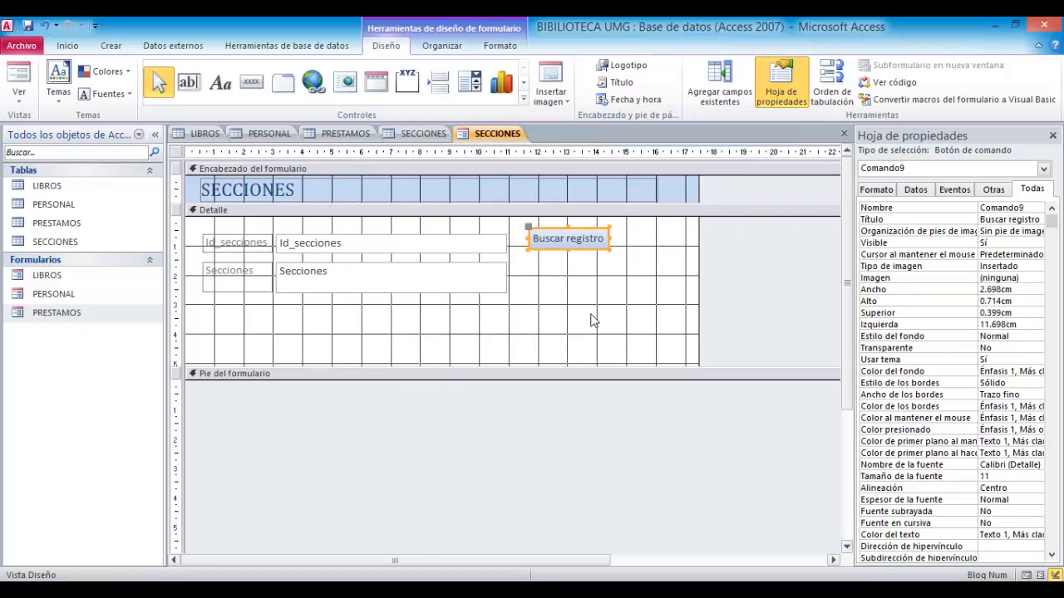
- Add an Agregar nuevo registro command button displayed as text and move it below the fields
{"action": "left_click", "coordinate": [584, 310]}
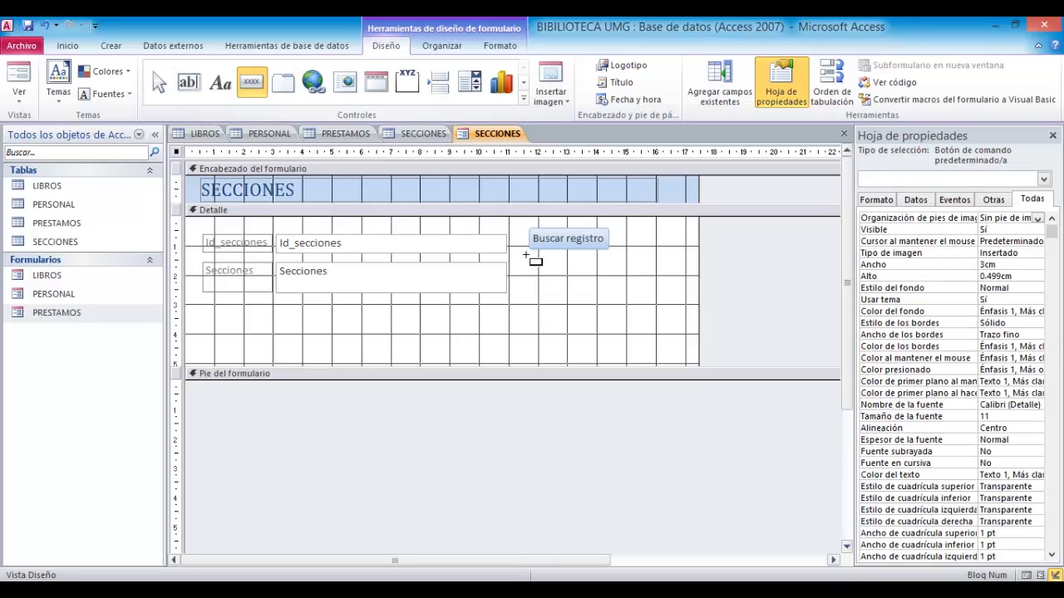
{"action": "left_click_drag", "start_coordinate": [528, 254], "coordinate": [640, 284]}
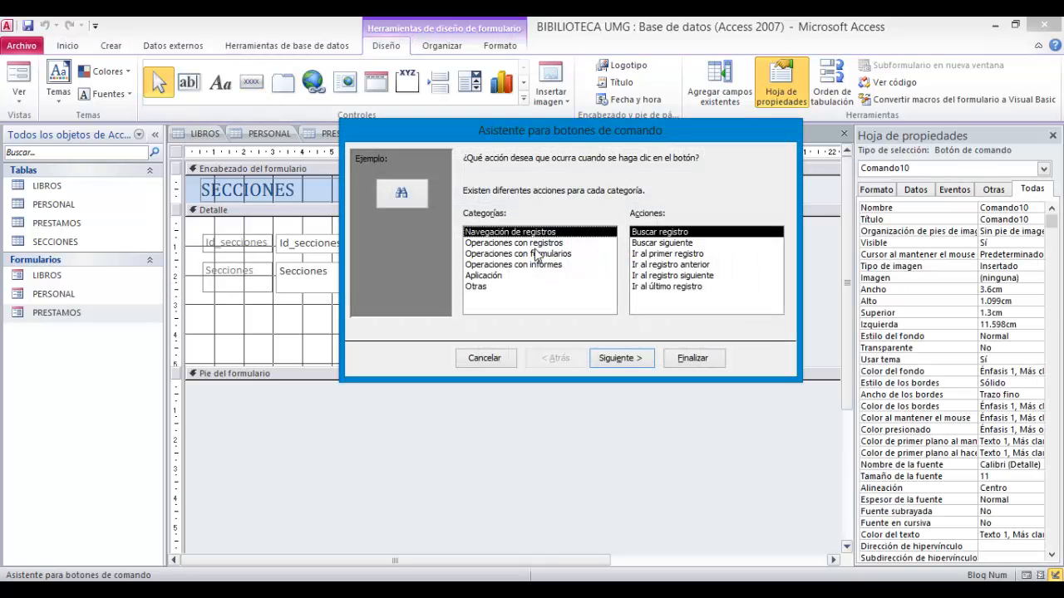
{"action": "left_click", "coordinate": [532, 242]}
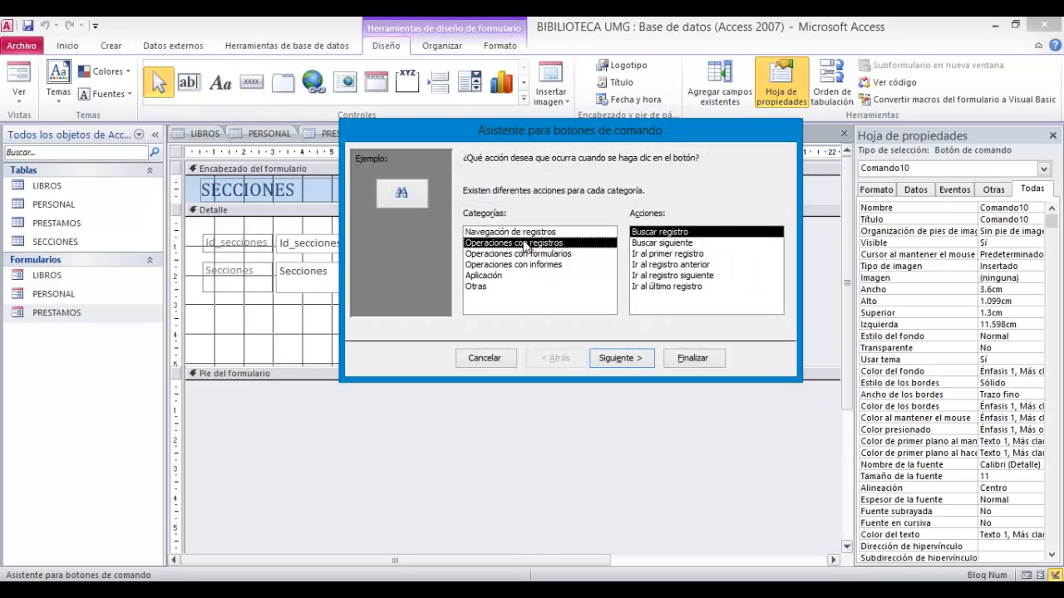
{"action": "left_click", "coordinate": [619, 357]}
{"action": "left_click", "coordinate": [488, 217]}
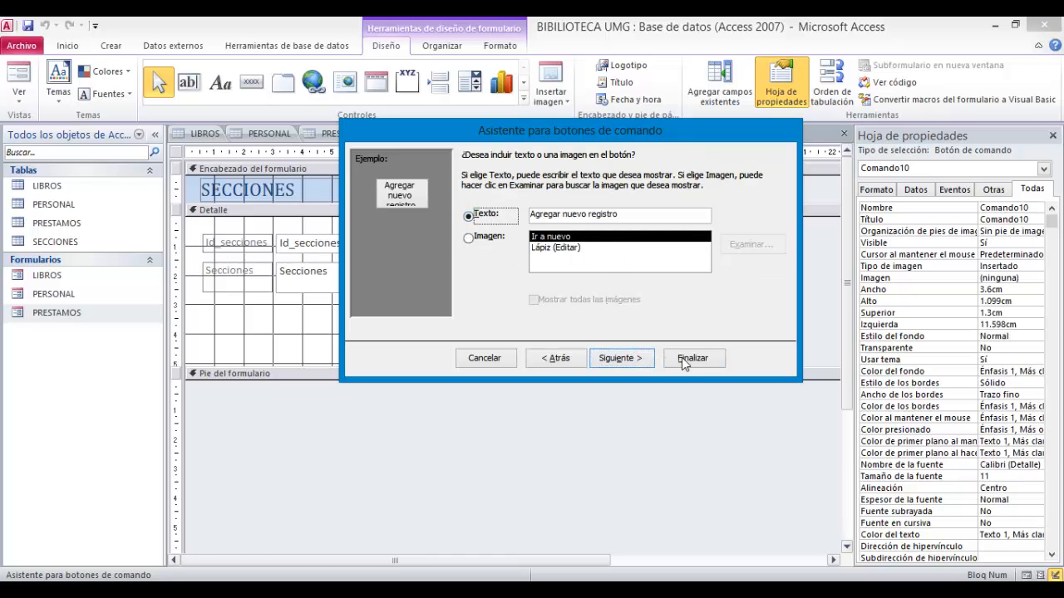
{"action": "left_click", "coordinate": [619, 357]}
{"action": "left_click", "coordinate": [694, 358]}
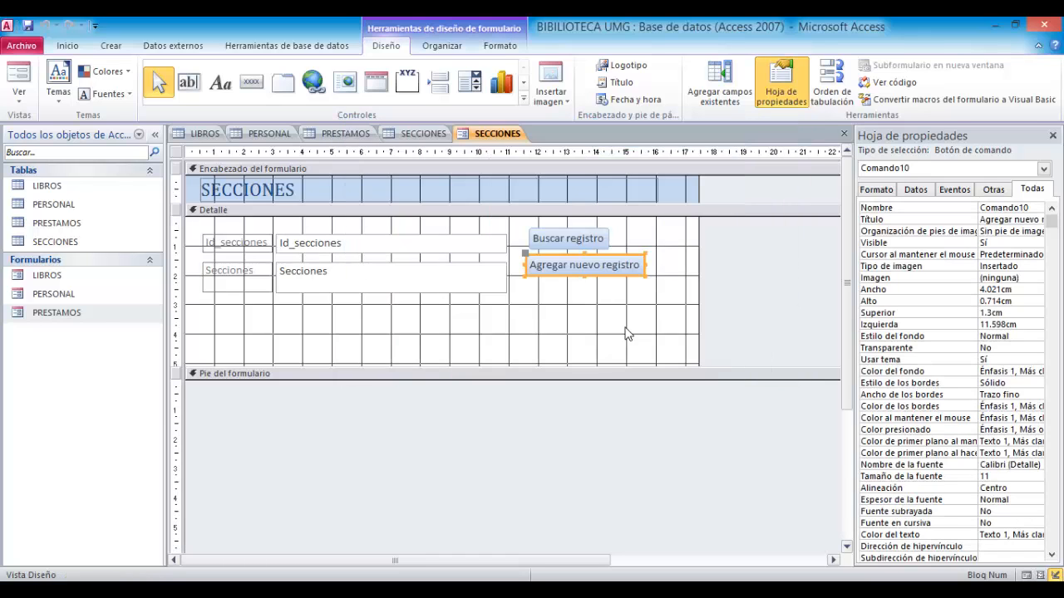
{"action": "left_click_drag", "start_coordinate": [601, 275], "coordinate": [288, 324]}
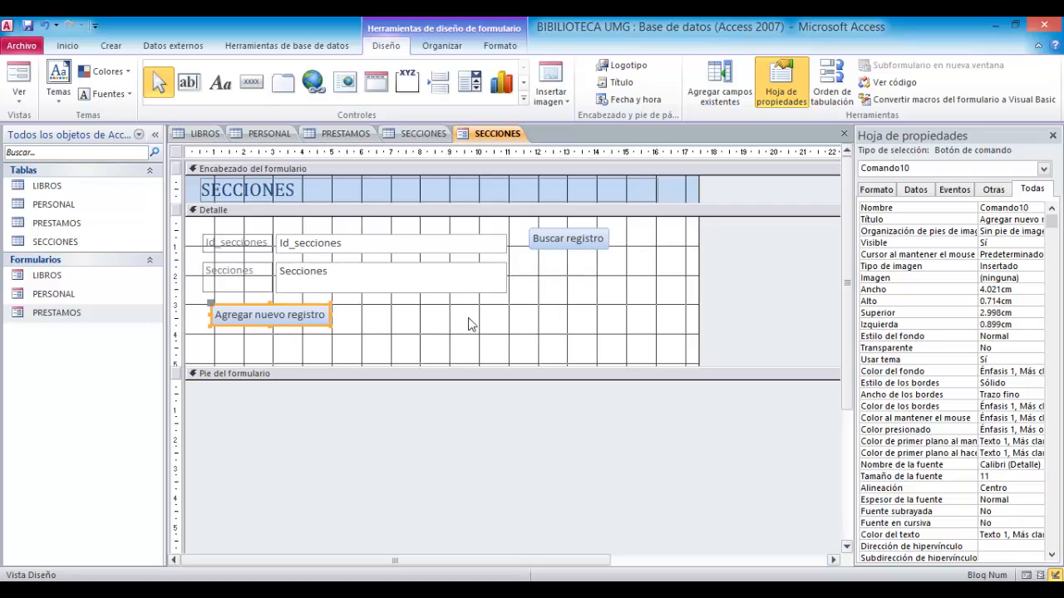
- Add a Guardar registro command button as text beneath Buscar registro, widening Buscar registro to match it
{"action": "left_click", "coordinate": [586, 322]}
{"action": "left_click", "coordinate": [251, 81]}
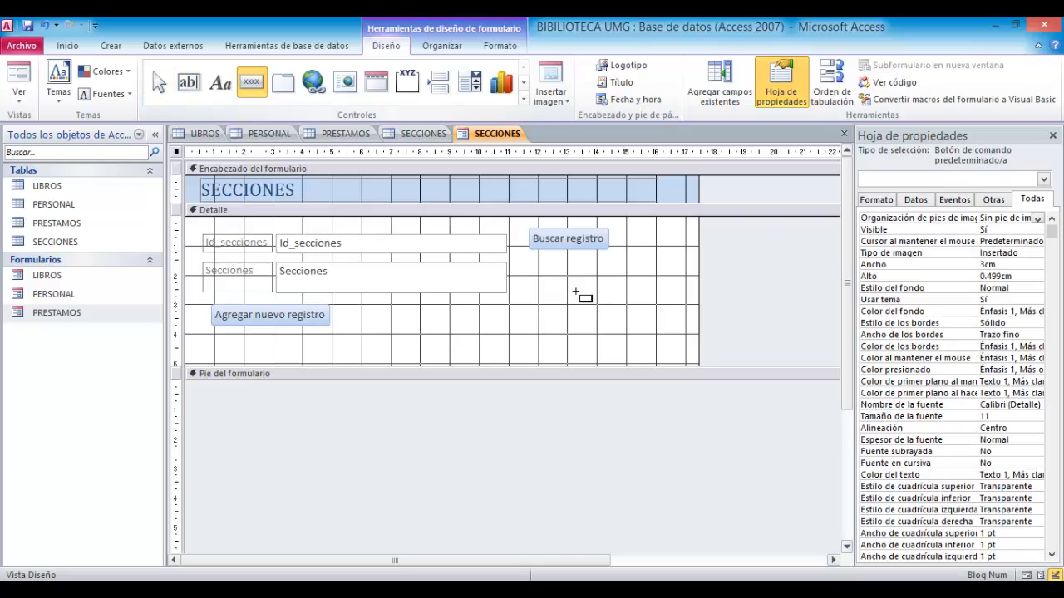
{"action": "left_click_drag", "start_coordinate": [533, 261], "coordinate": [637, 302]}
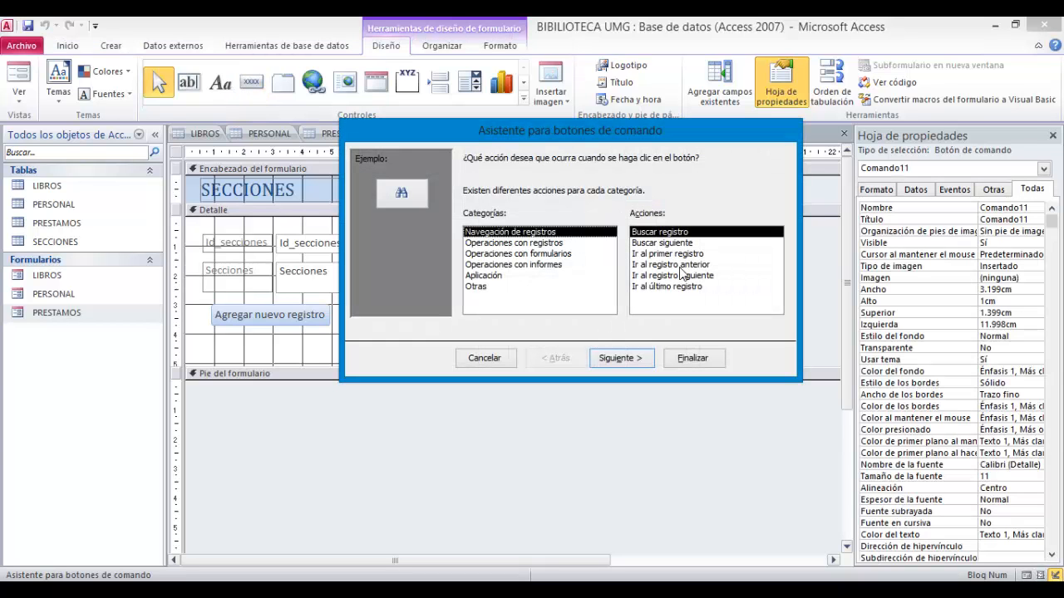
{"action": "left_click", "coordinate": [571, 242]}
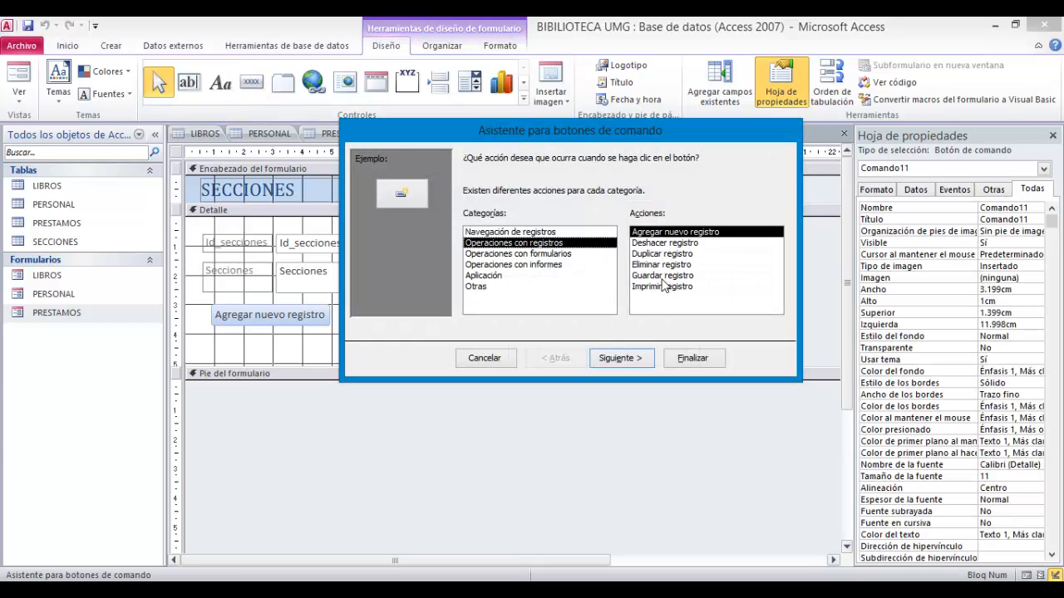
{"action": "left_click", "coordinate": [657, 264]}
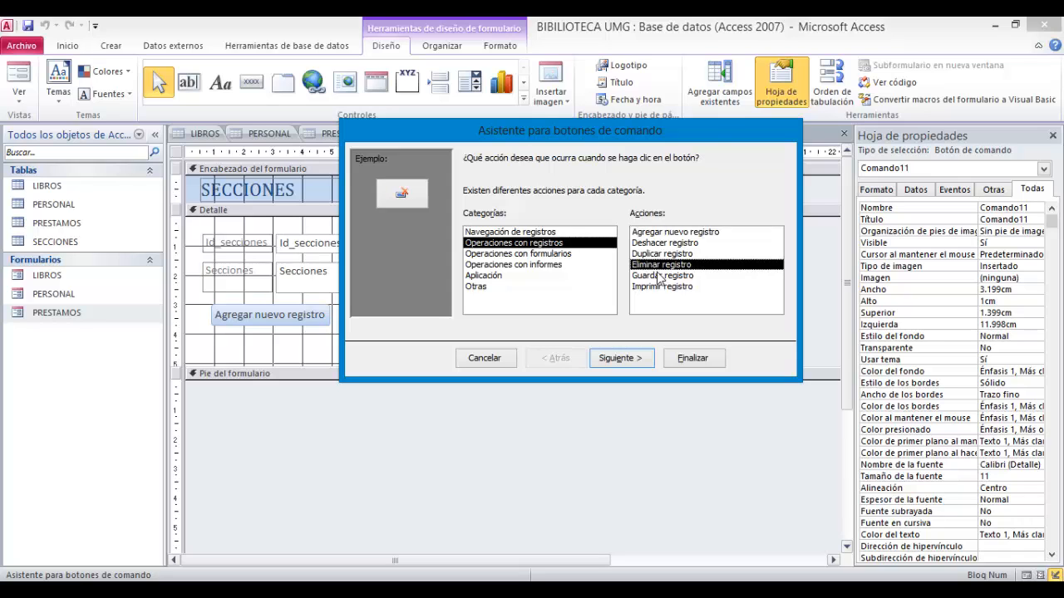
{"action": "left_click", "coordinate": [659, 275]}
{"action": "left_click", "coordinate": [634, 357]}
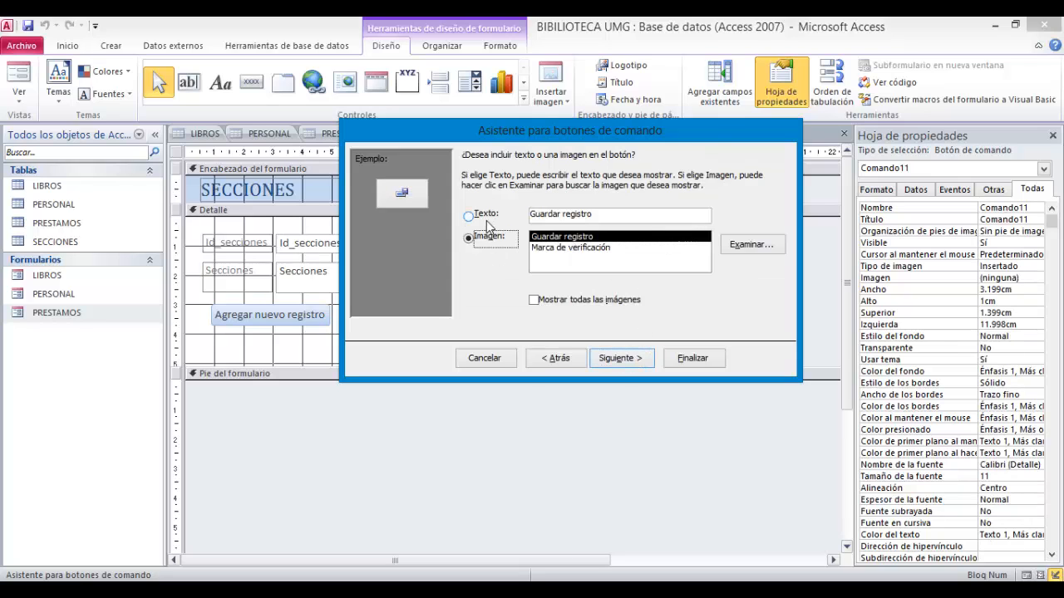
{"action": "left_click", "coordinate": [487, 218]}
{"action": "left_click", "coordinate": [611, 359]}
{"action": "left_click", "coordinate": [713, 359]}
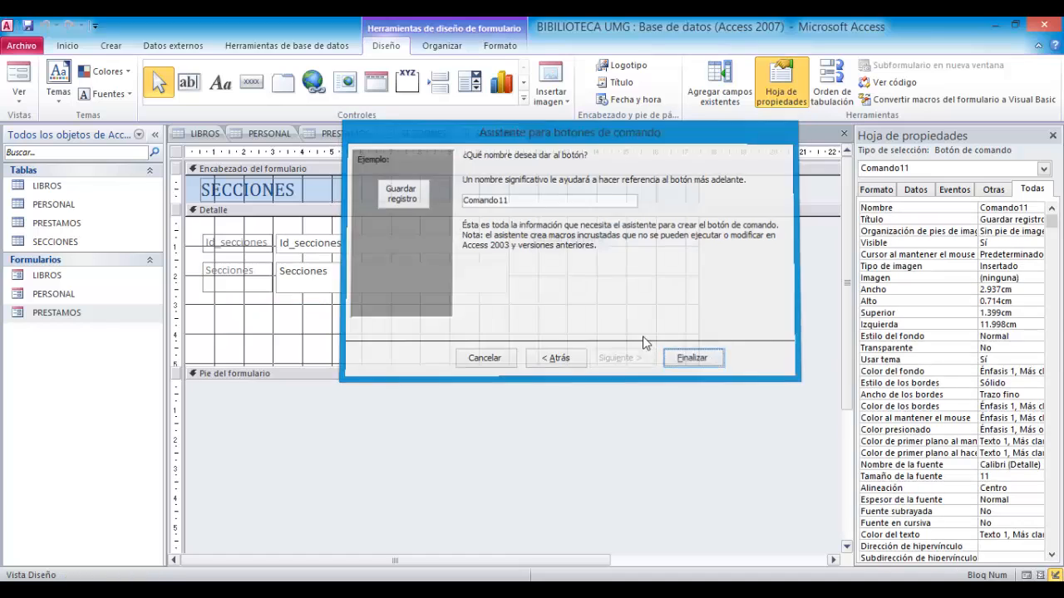
{"action": "left_click_drag", "start_coordinate": [579, 283], "coordinate": [570, 278]}
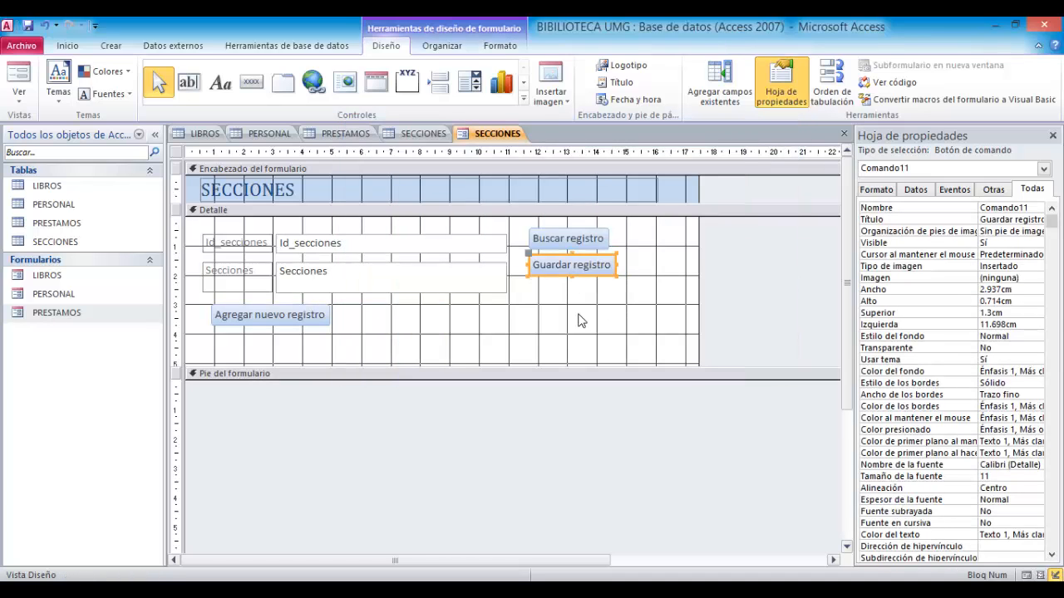
{"action": "left_click", "coordinate": [607, 239]}
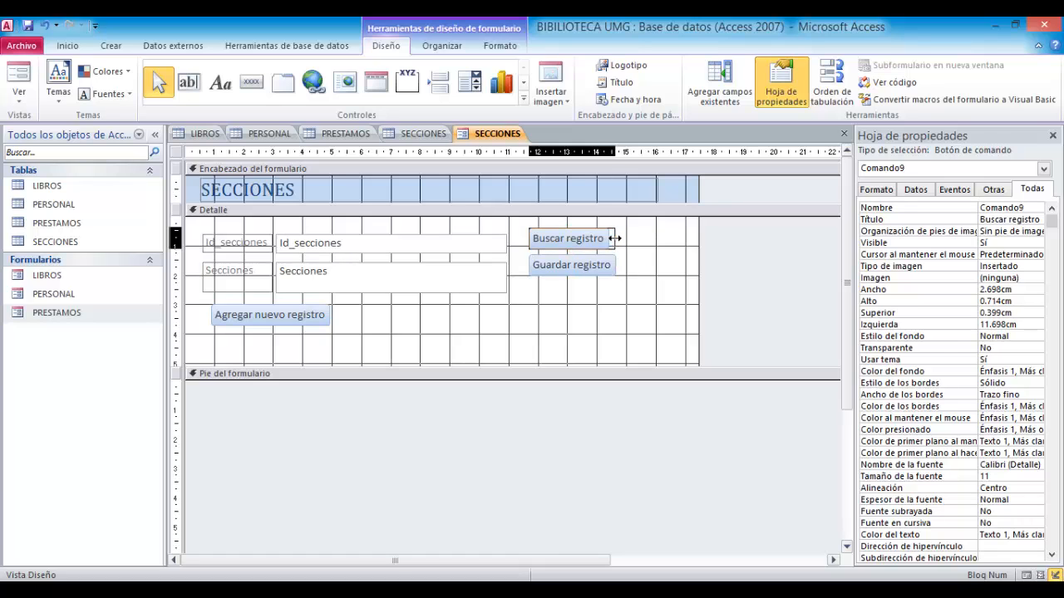
{"action": "left_click", "coordinate": [590, 337]}
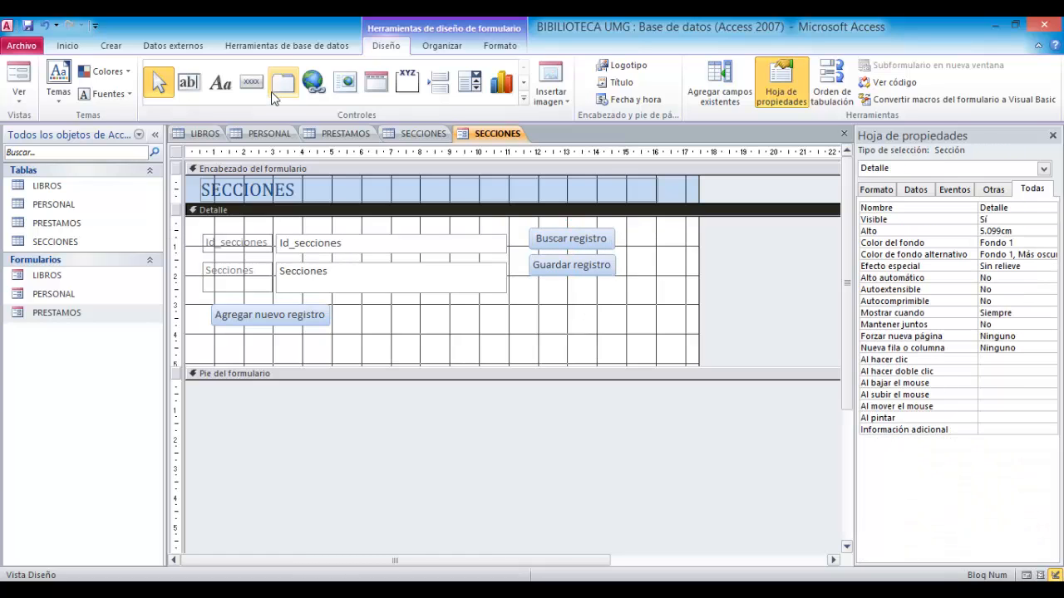
- Add an Eliminar registro command button displayed as text next to Agregar nuevo registro
{"action": "left_click", "coordinate": [251, 82]}
{"action": "left_click_drag", "start_coordinate": [333, 308], "coordinate": [450, 324]}
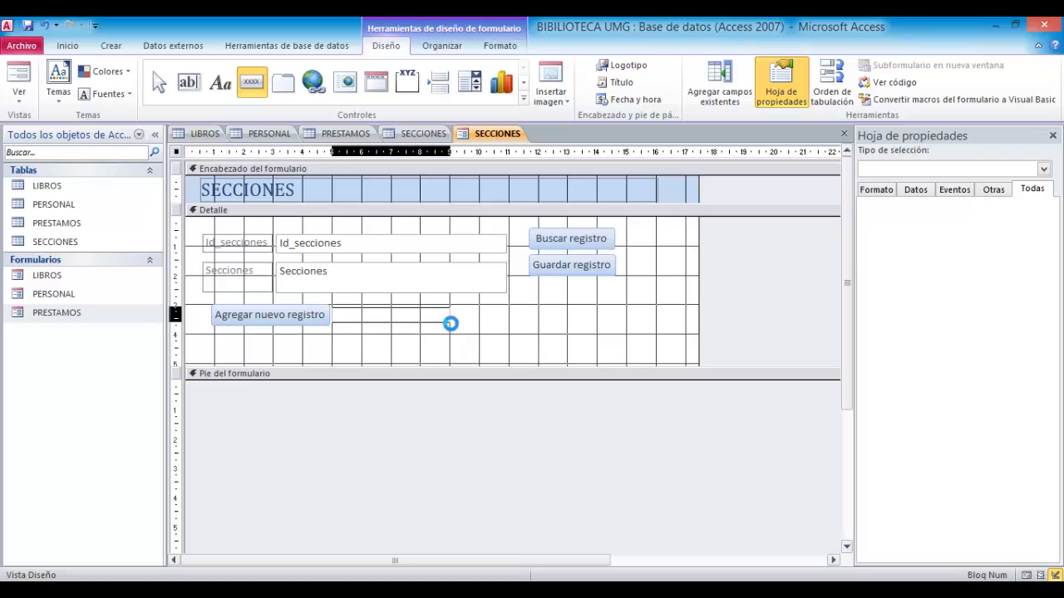
{"action": "left_click", "coordinate": [554, 243]}
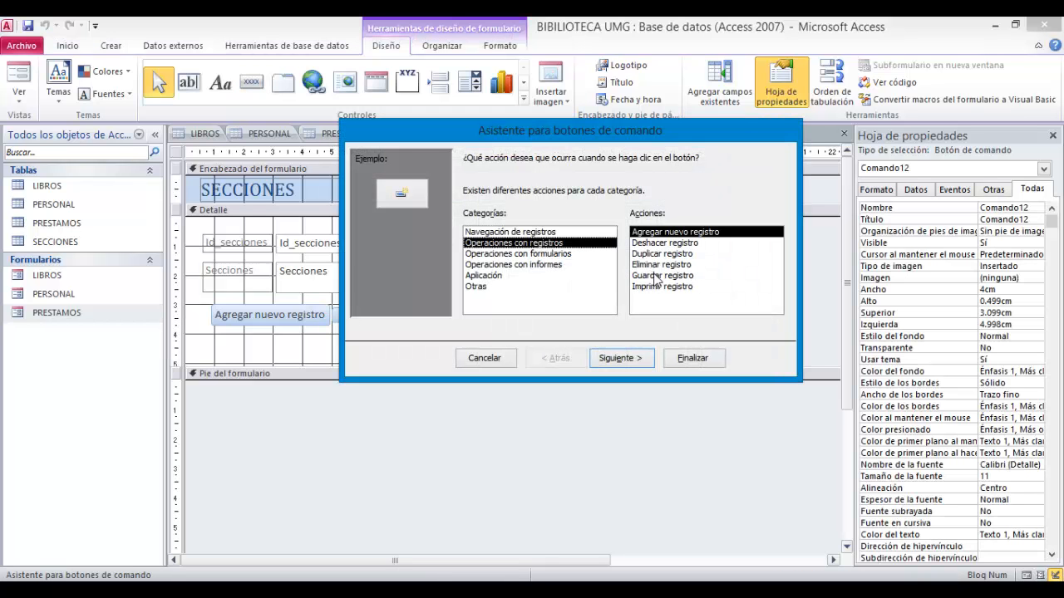
{"action": "left_click", "coordinate": [658, 266]}
{"action": "left_click", "coordinate": [620, 357]}
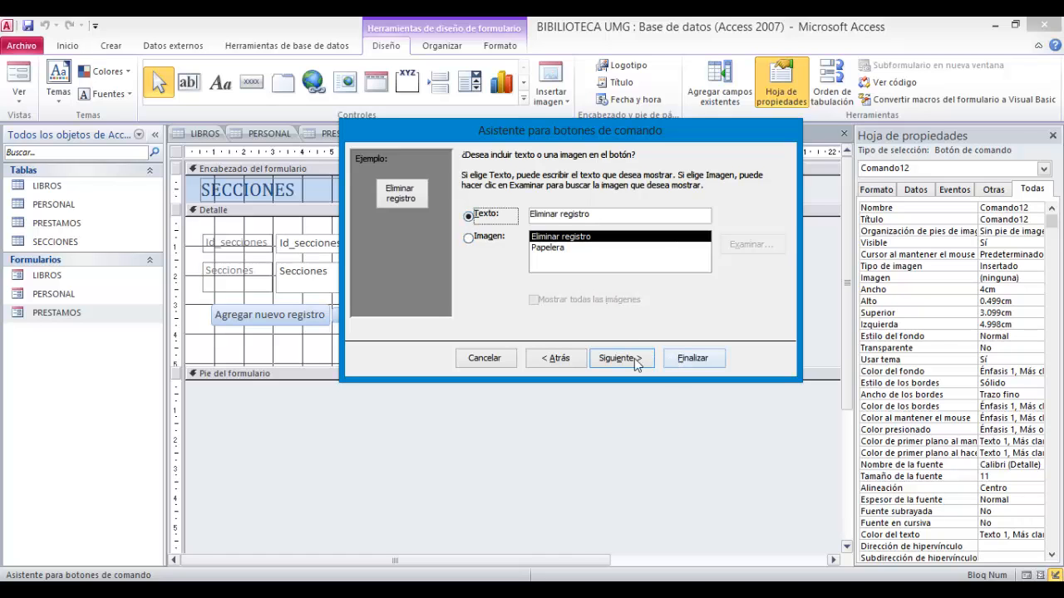
{"action": "left_click", "coordinate": [617, 359]}
{"action": "left_click", "coordinate": [692, 359]}
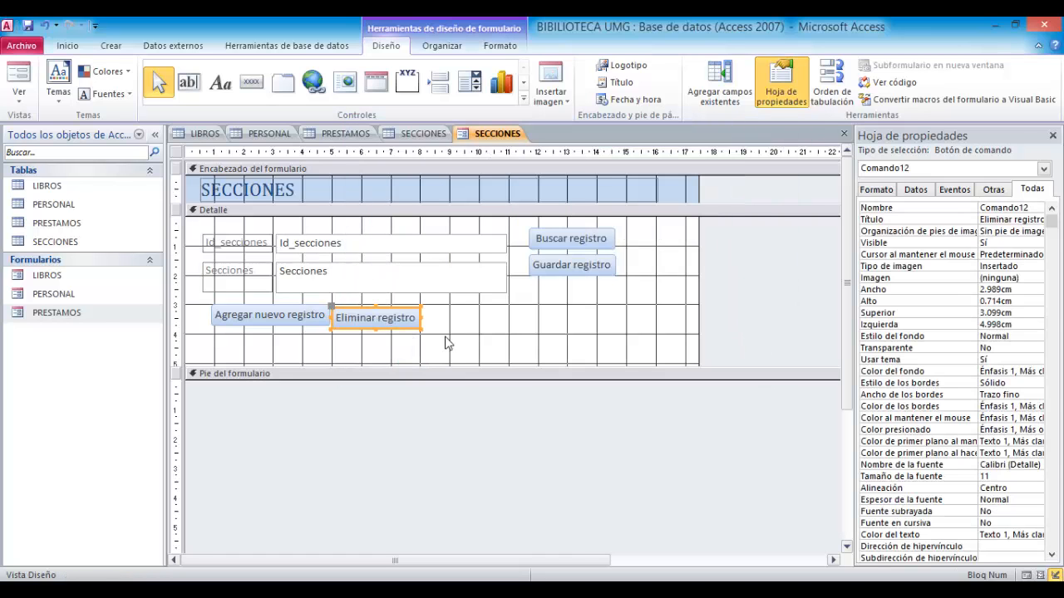
- Nudge the Eliminar registro button into line with the Agregar nuevo registro button
{"action": "left_click", "coordinate": [465, 329]}
{"action": "left_click", "coordinate": [397, 318]}
{"action": "left_click_drag", "start_coordinate": [413, 322], "coordinate": [413, 320]}
{"action": "left_click", "coordinate": [420, 355]}
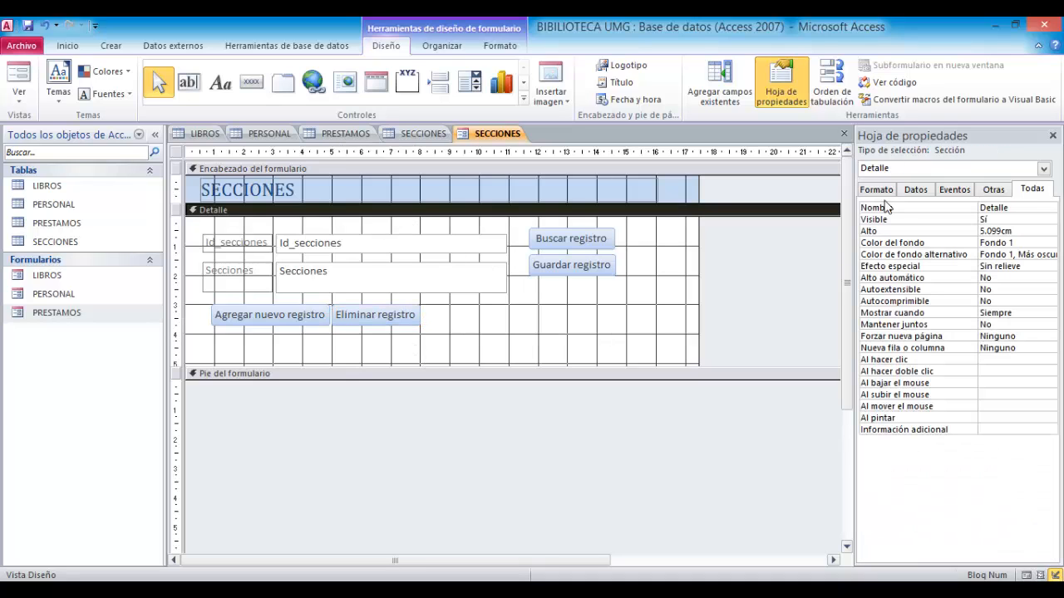
- Close the SECCIONES form design, saving the changes under the form name SECCIONES
{"action": "left_click", "coordinate": [844, 133]}
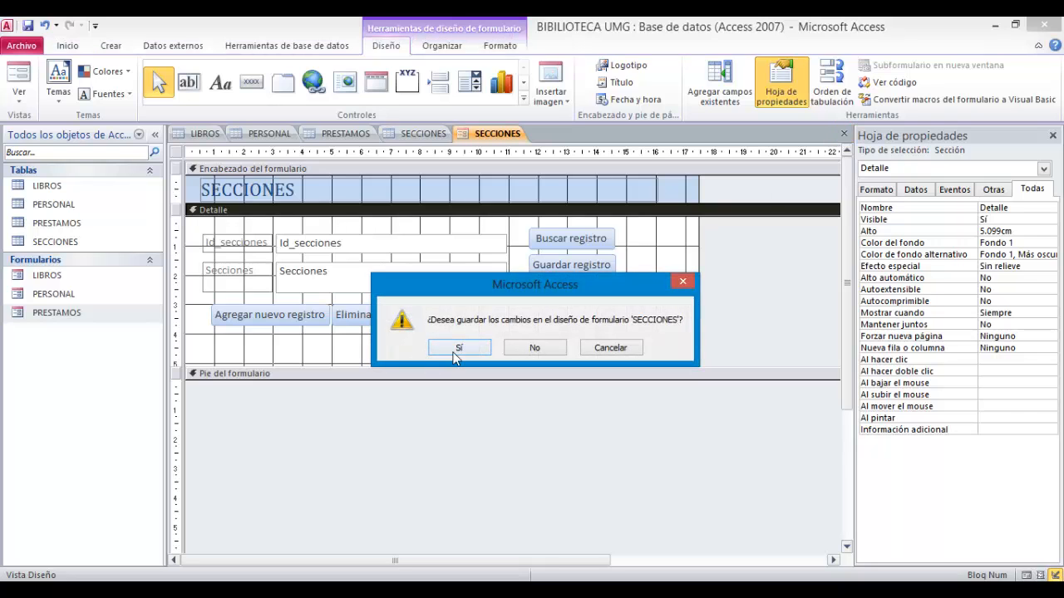
{"action": "left_click", "coordinate": [456, 351]}
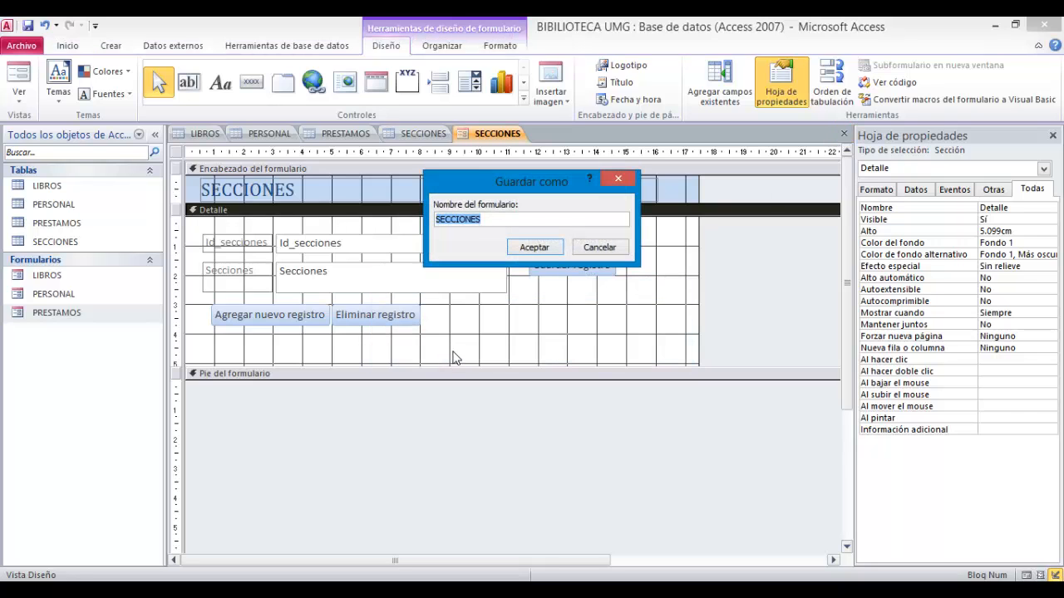
{"action": "left_click", "coordinate": [531, 253]}
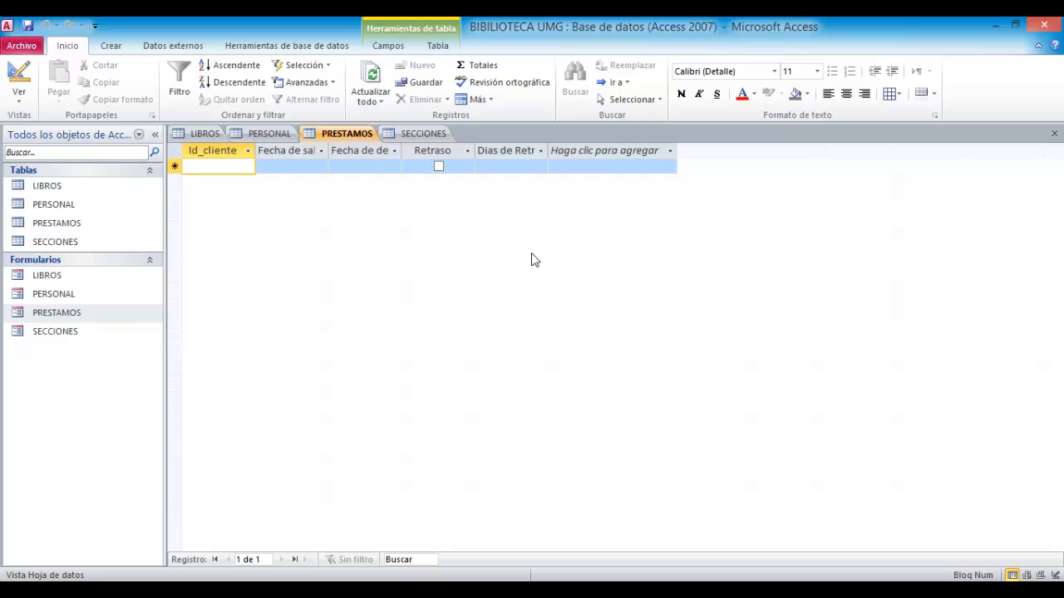
- Close all open table tabs, declining to save design changes to the LIBROS table
{"action": "left_click", "coordinate": [1053, 133]}
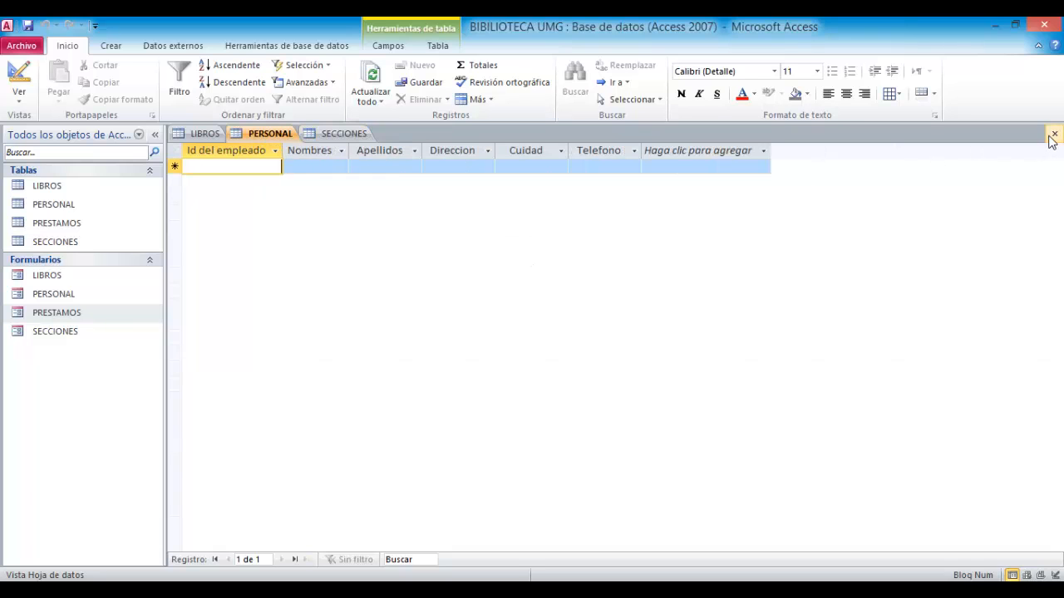
{"action": "left_click", "coordinate": [1053, 134]}
{"action": "left_click", "coordinate": [1053, 134]}
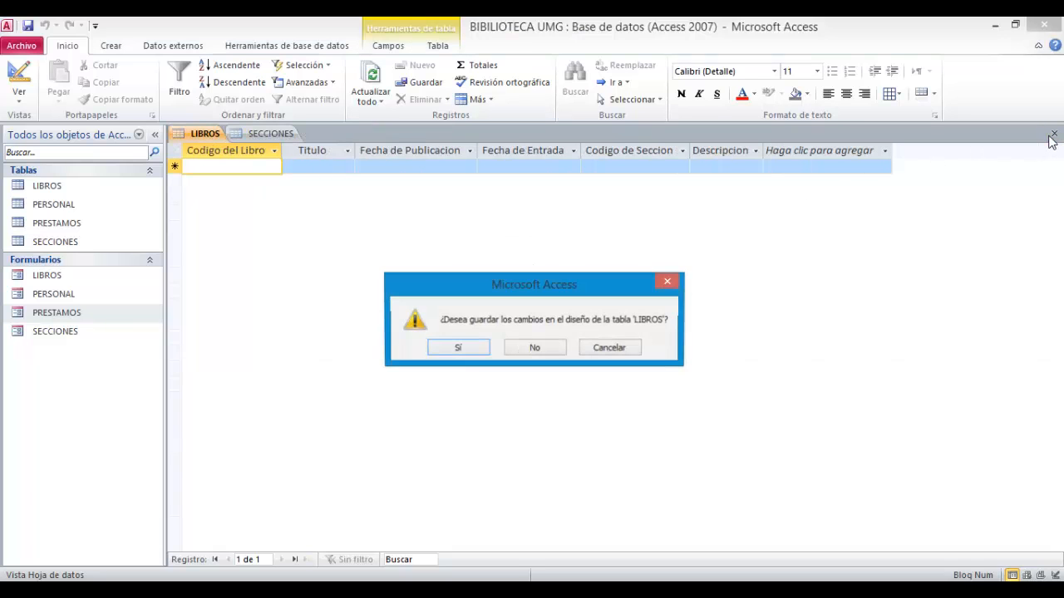
{"action": "left_click", "coordinate": [522, 344]}
{"action": "left_click", "coordinate": [1053, 133]}
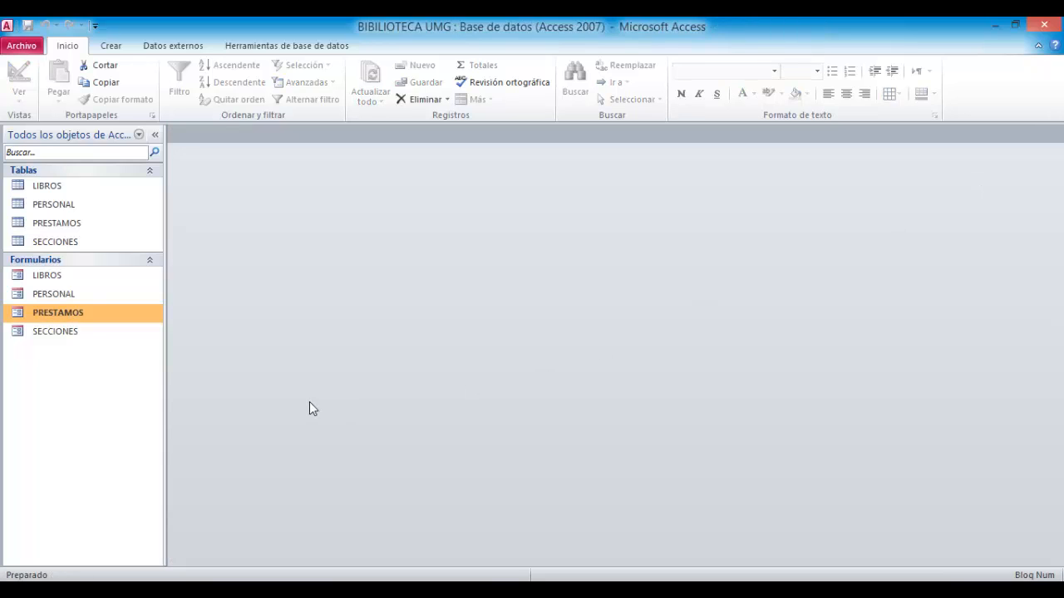
- Collapse the navigation pane and minimize the ribbon
{"action": "left_click", "coordinate": [155, 134]}
{"action": "left_click", "coordinate": [1038, 46]}
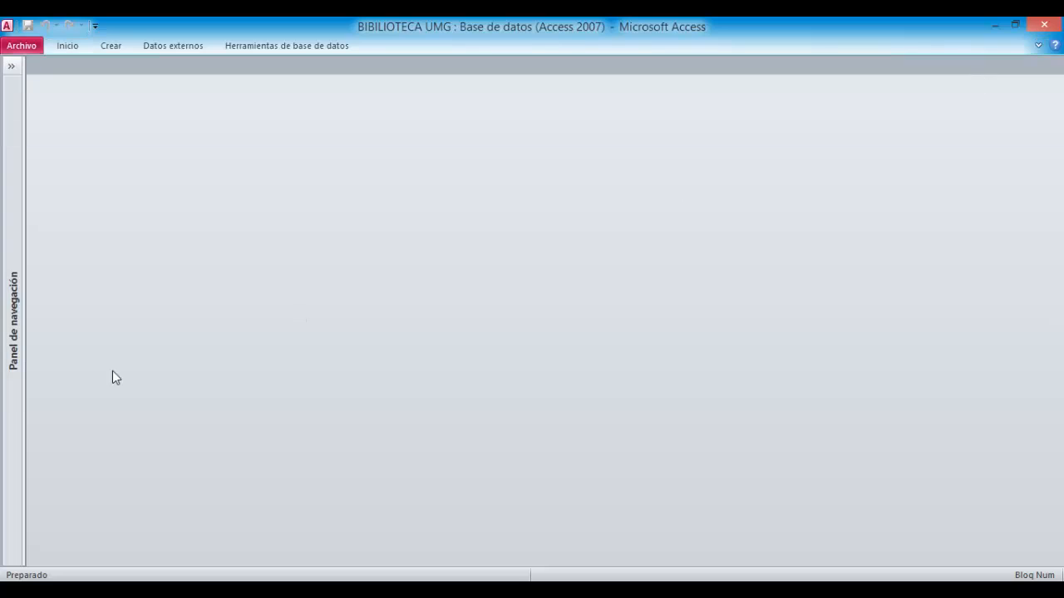
- Open the LIBROS, PERSONAL, PRESTAMOS and SECCIONES forms in Form view, then collapse the navigation pane
{"action": "left_click", "coordinate": [11, 67]}
{"action": "left_click", "coordinate": [45, 214]}
{"action": "double_click", "coordinate": [45, 215]}
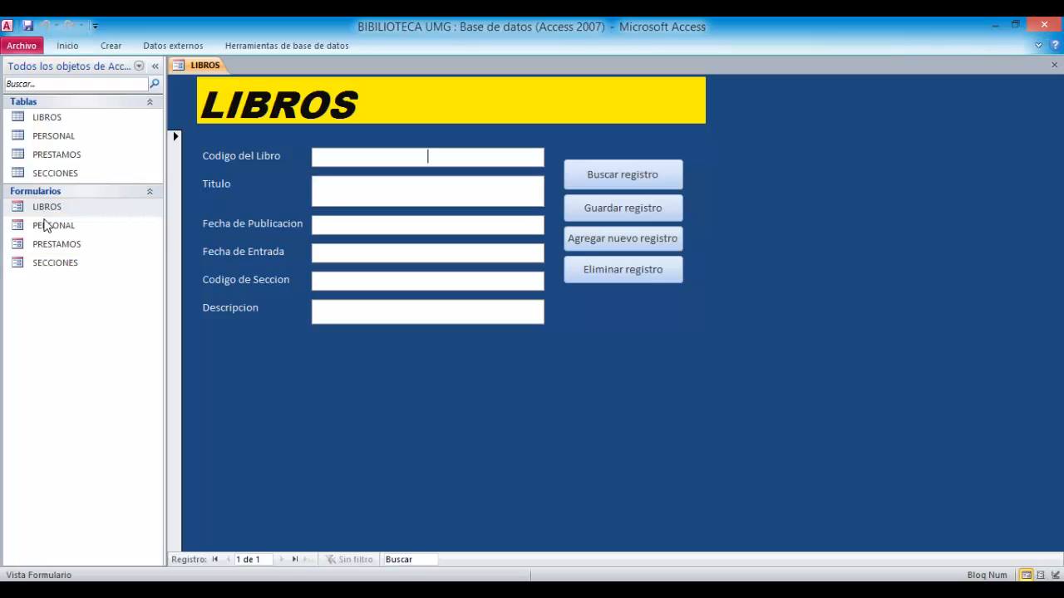
{"action": "double_click", "coordinate": [41, 229]}
{"action": "left_click", "coordinate": [41, 247]}
{"action": "double_click", "coordinate": [41, 247]}
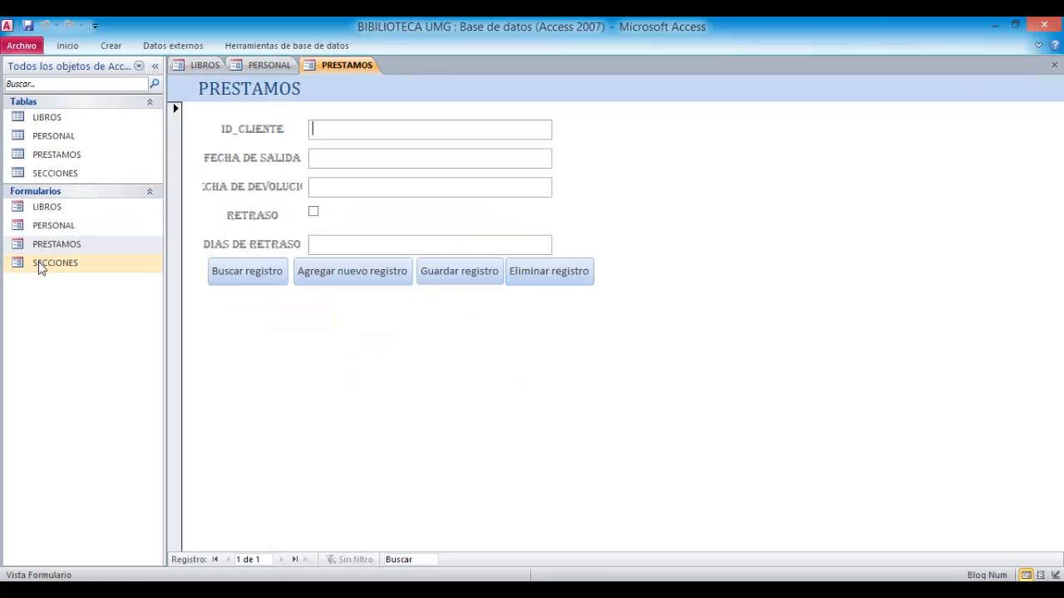
{"action": "double_click", "coordinate": [40, 265]}
{"action": "left_click", "coordinate": [154, 67]}
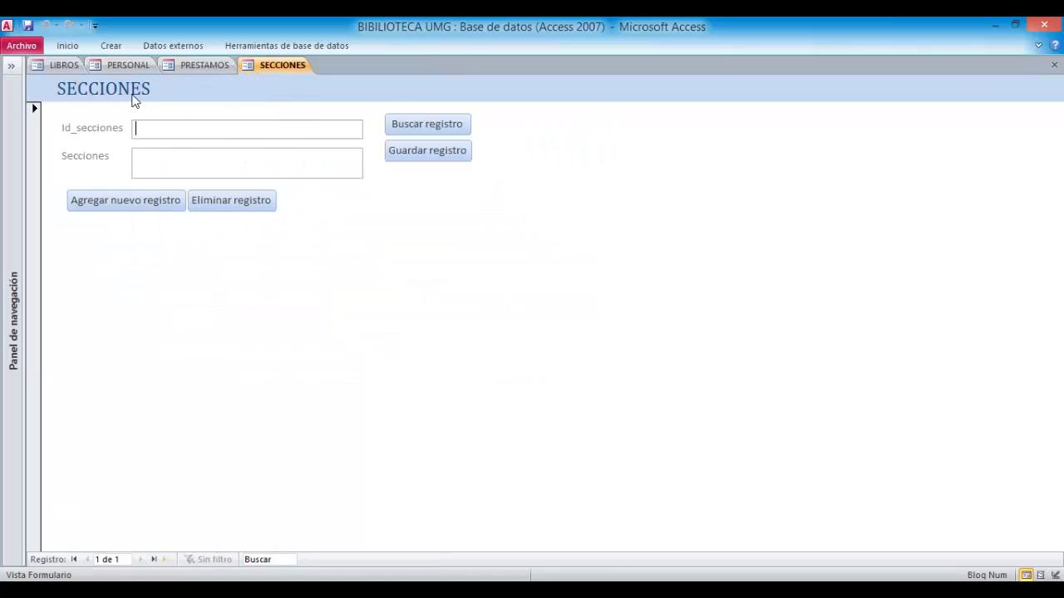
- Switch between the LIBROS, PERSONAL, PRESTAMOS and SECCIONES form tabs to review each form
{"action": "left_click", "coordinate": [57, 66]}
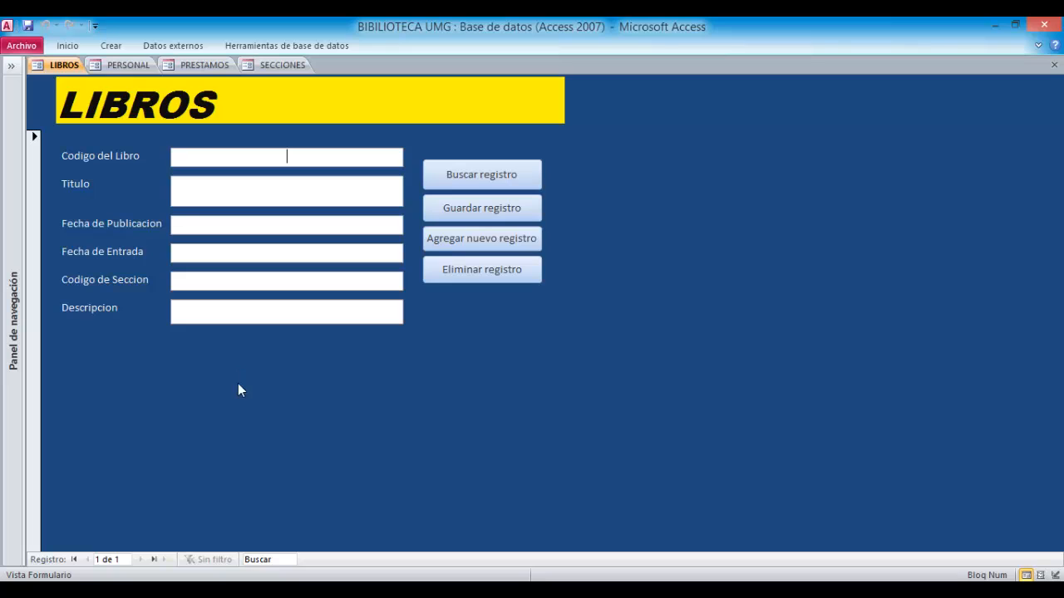
{"action": "left_click", "coordinate": [129, 68]}
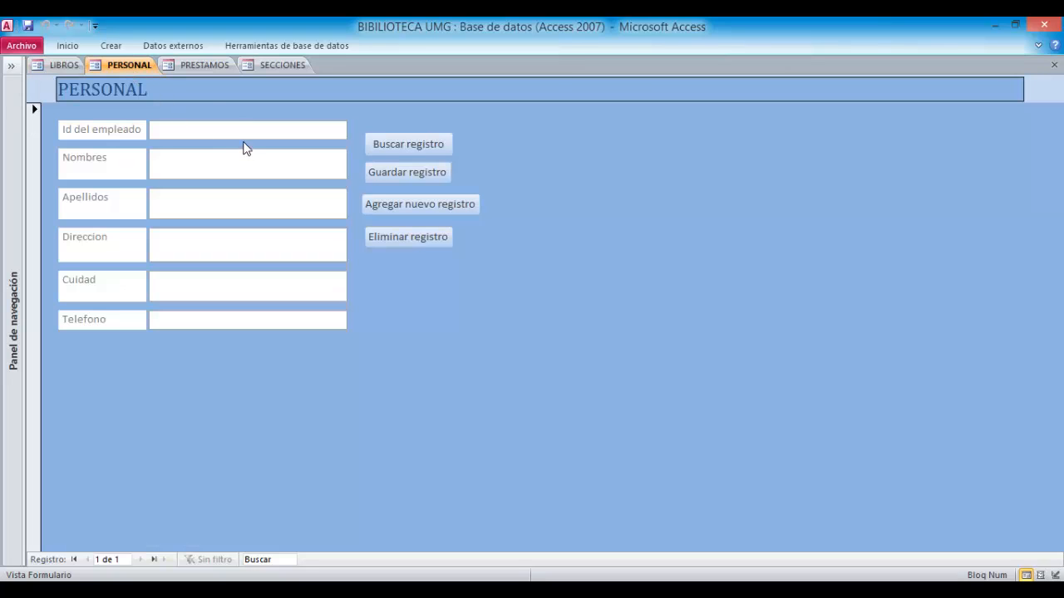
{"action": "left_click", "coordinate": [189, 67]}
{"action": "left_click", "coordinate": [270, 66]}
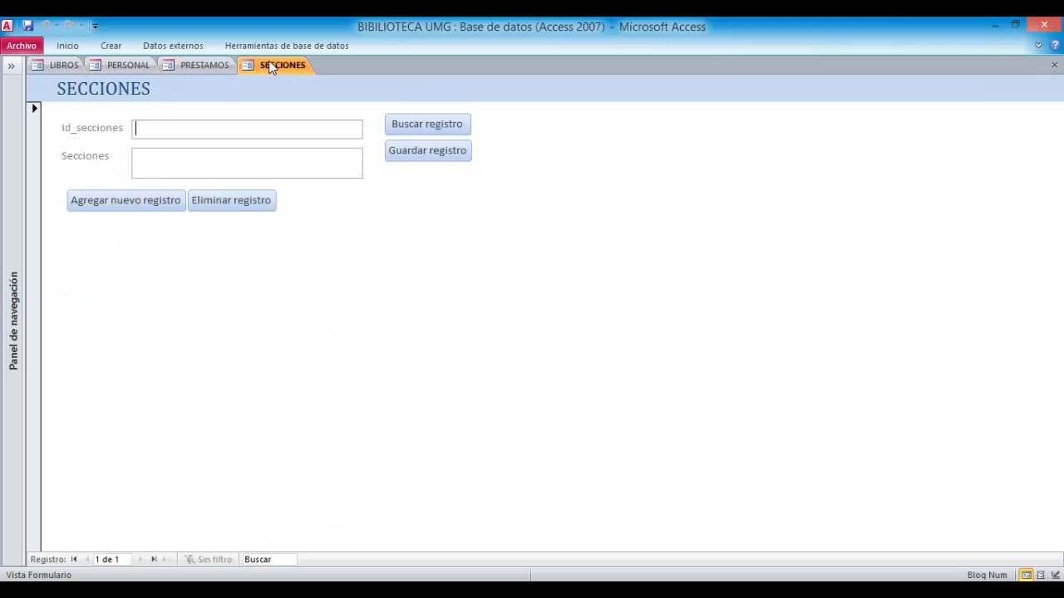
{"action": "left_click", "coordinate": [53, 67]}
{"action": "left_click", "coordinate": [124, 66]}
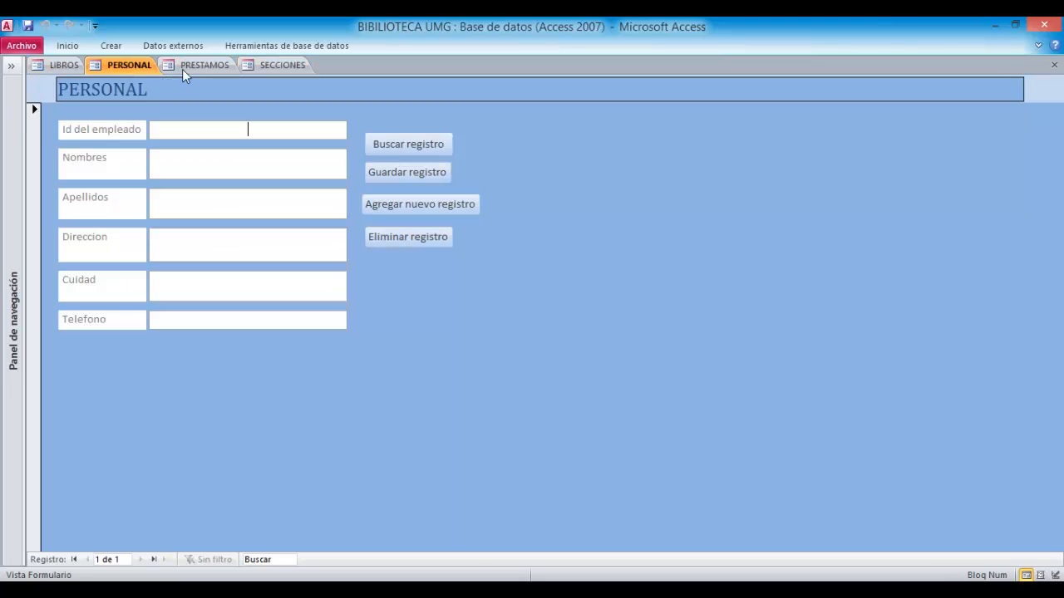
{"action": "left_click", "coordinate": [201, 66]}
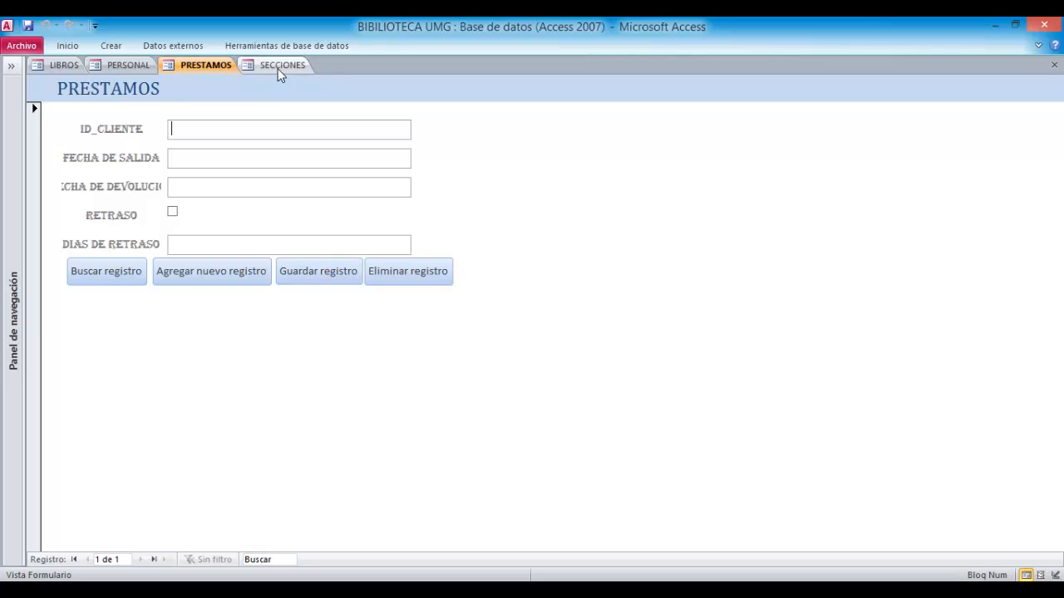
{"action": "left_click", "coordinate": [280, 68]}
{"action": "left_click", "coordinate": [203, 65]}
{"action": "left_click", "coordinate": [127, 64]}
{"action": "left_click", "coordinate": [66, 66]}
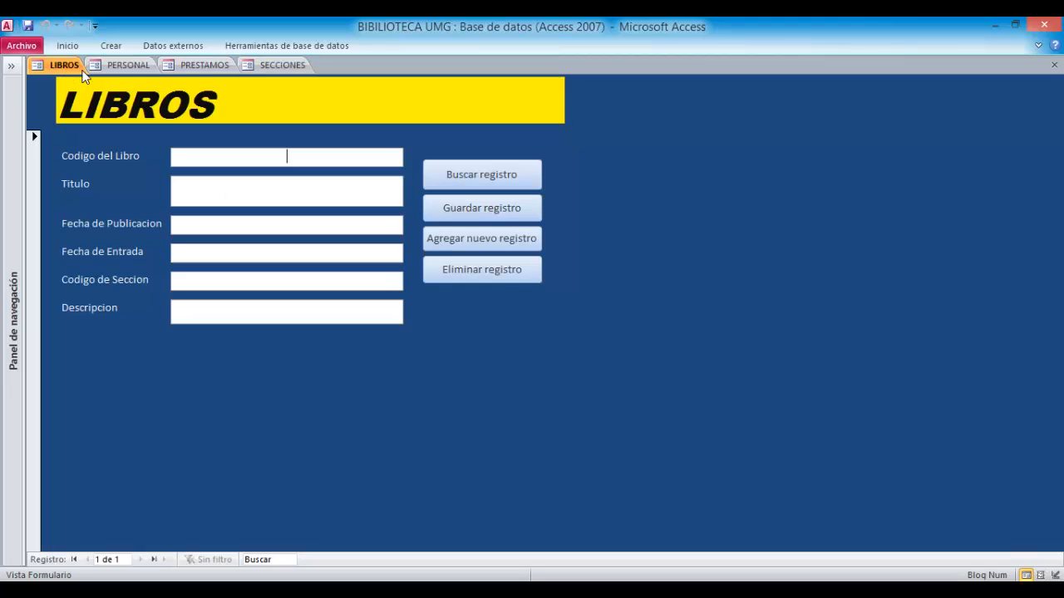
{"action": "left_click", "coordinate": [131, 66]}
{"action": "left_click", "coordinate": [200, 67]}
{"action": "left_click", "coordinate": [281, 65]}
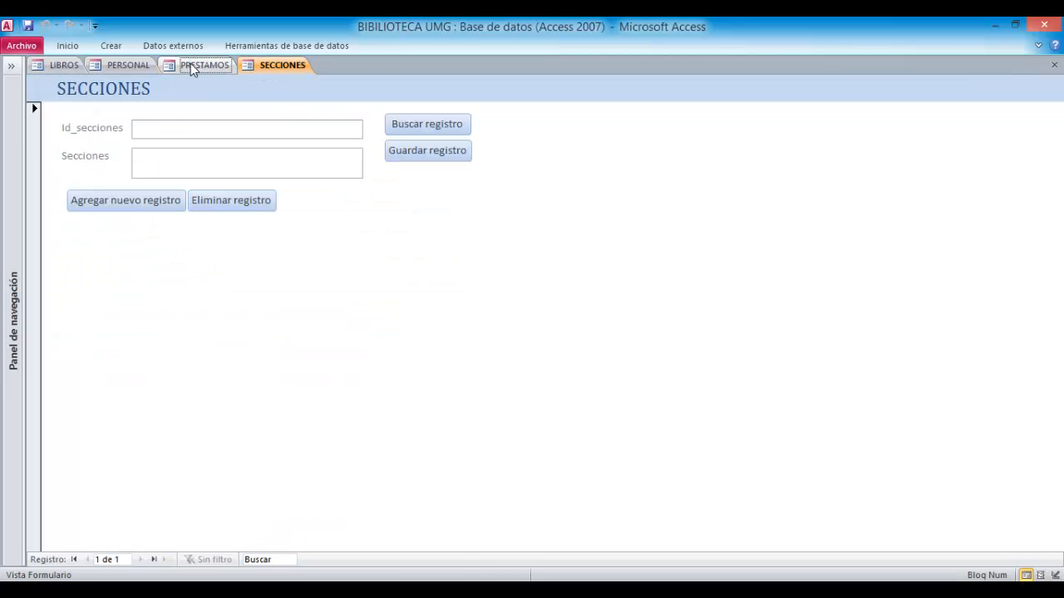
{"action": "left_click", "coordinate": [200, 65]}
{"action": "left_click", "coordinate": [106, 68]}
{"action": "left_click", "coordinate": [64, 66]}
{"action": "left_click", "coordinate": [128, 67]}
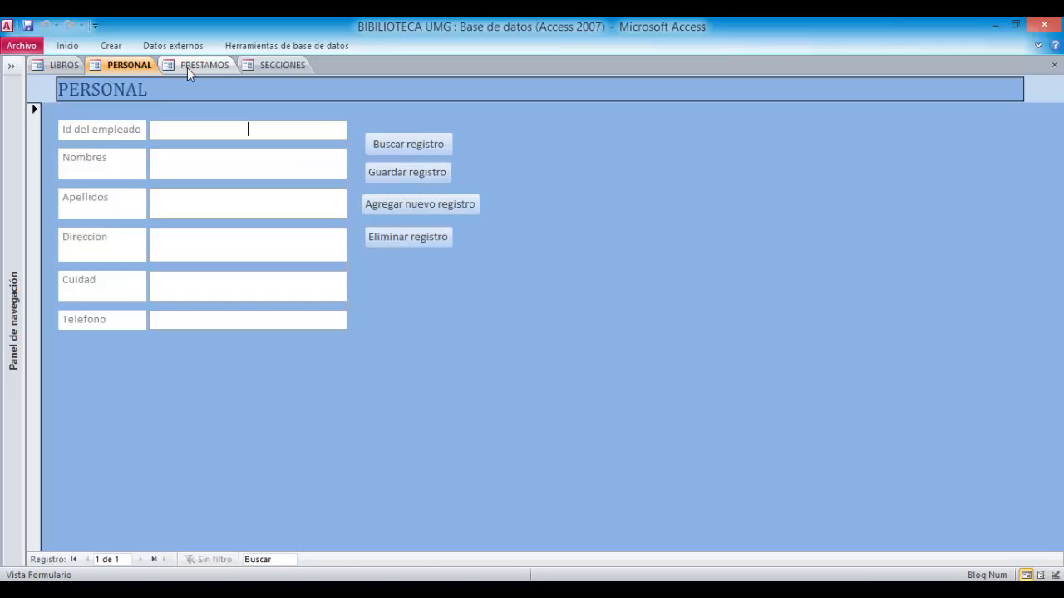
{"action": "left_click", "coordinate": [200, 65]}
{"action": "left_click", "coordinate": [281, 67]}
{"action": "left_click", "coordinate": [184, 65]}
{"action": "left_click", "coordinate": [125, 65]}
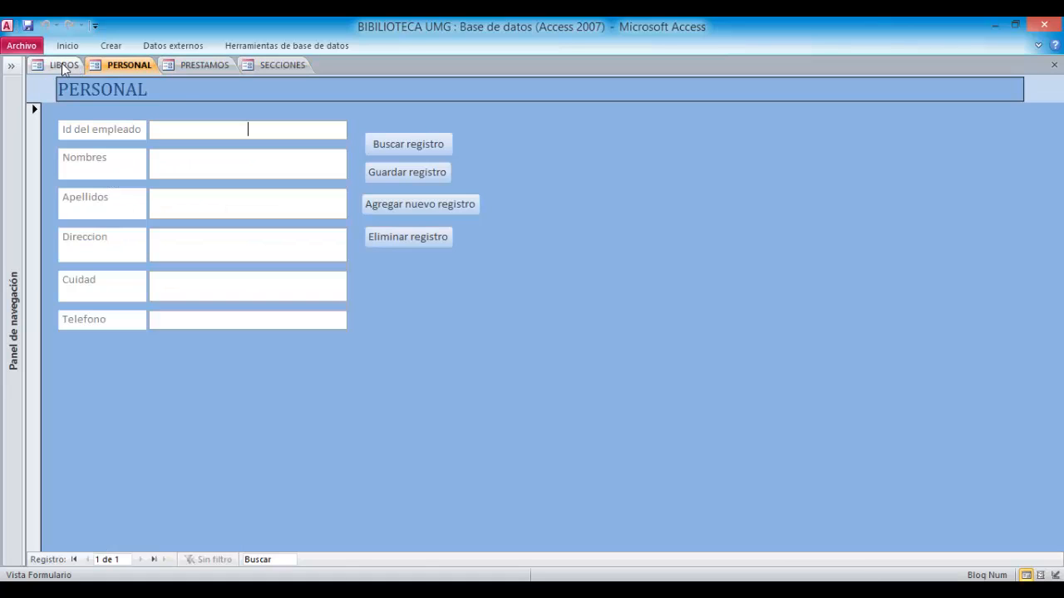
- In the LIBROS form, enter Codigo del Libro 1002302 and Titulo Programacion Orientada a Objetos
{"action": "left_click", "coordinate": [62, 68]}
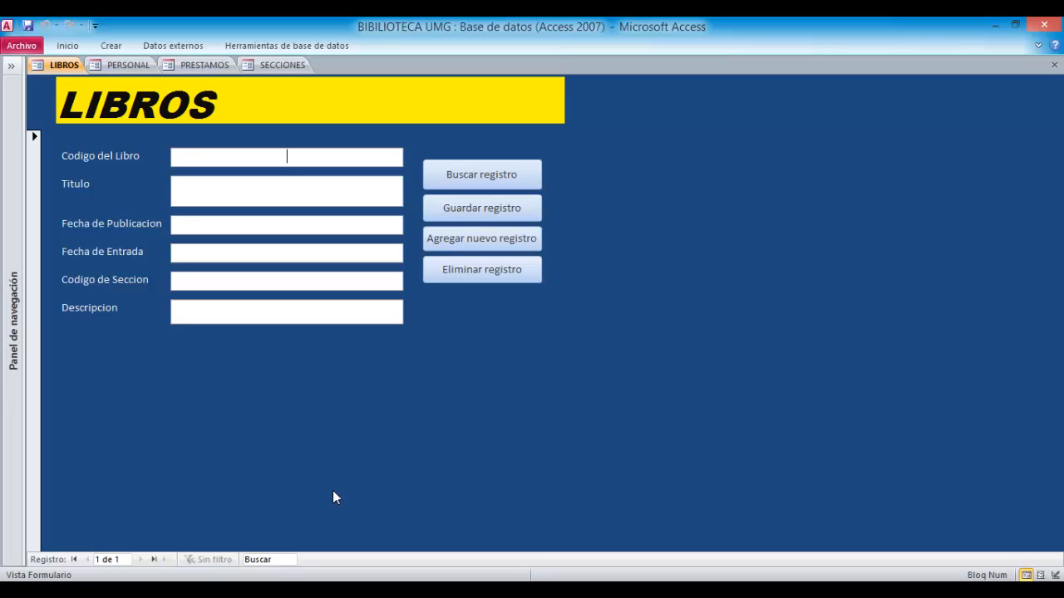
{"action": "type", "text": "002302"}
{"action": "type", "text": "Programacion"}
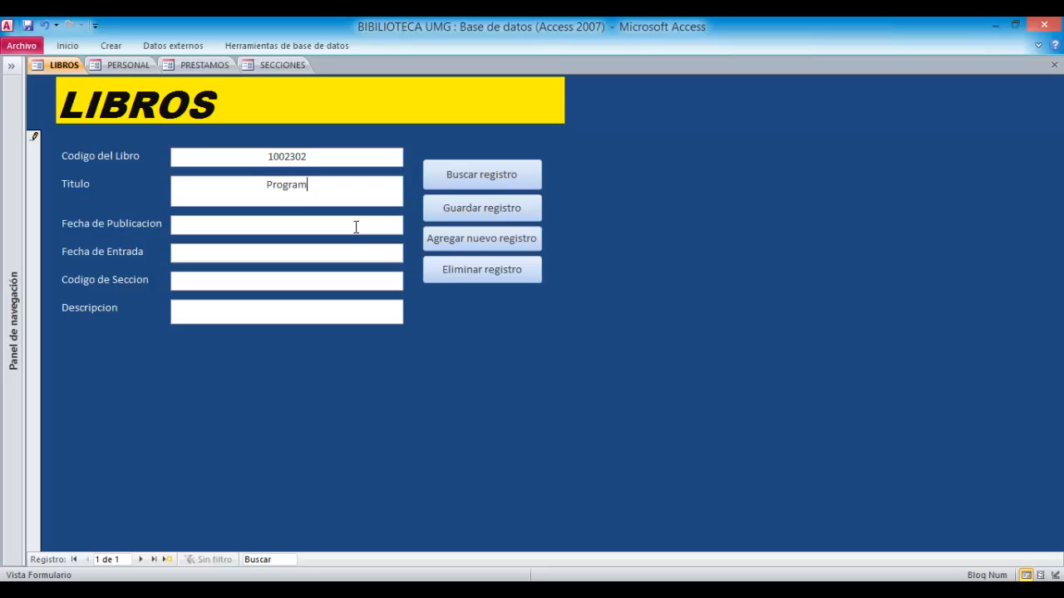
{"action": "type", "text": "ent"}
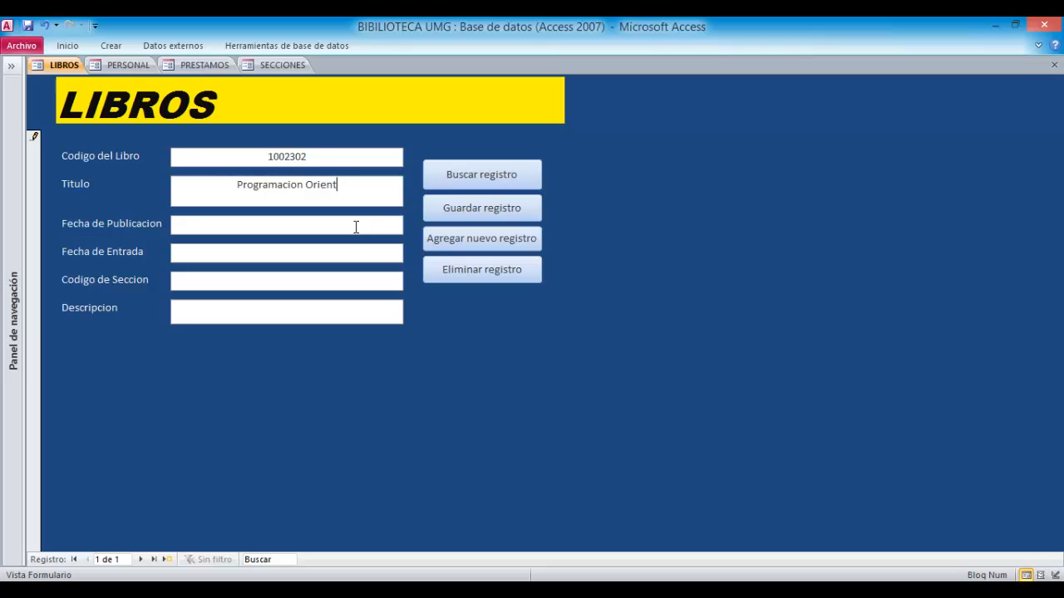
{"action": "type", "text": "ada a Ob"}
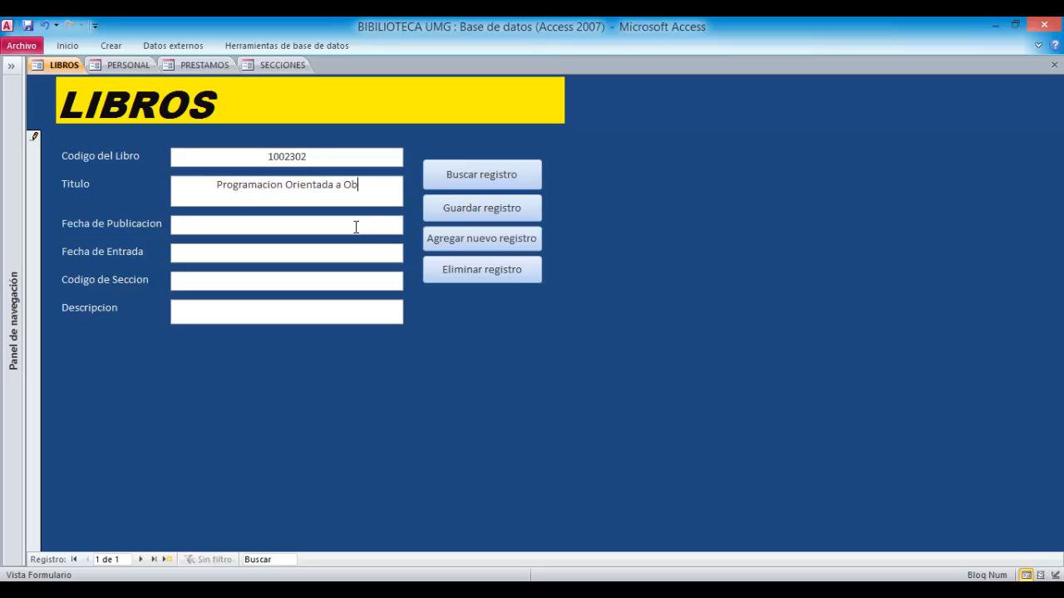
{"action": "type", "text": "jetos"}
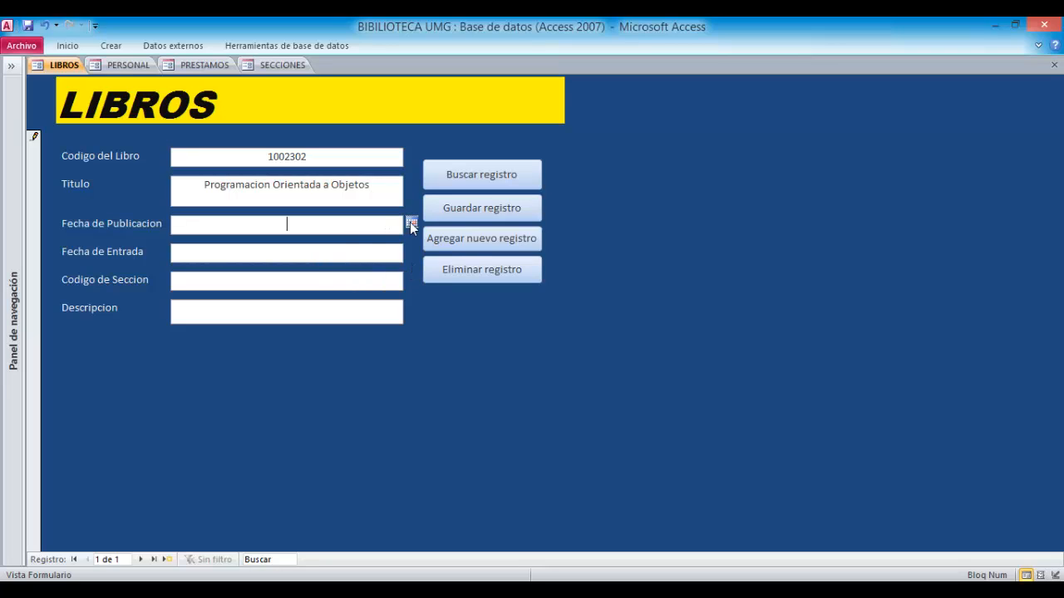
- Set Fecha de Publicacion to 02/01/2012 using the date picker
{"action": "left_click", "coordinate": [412, 226]}
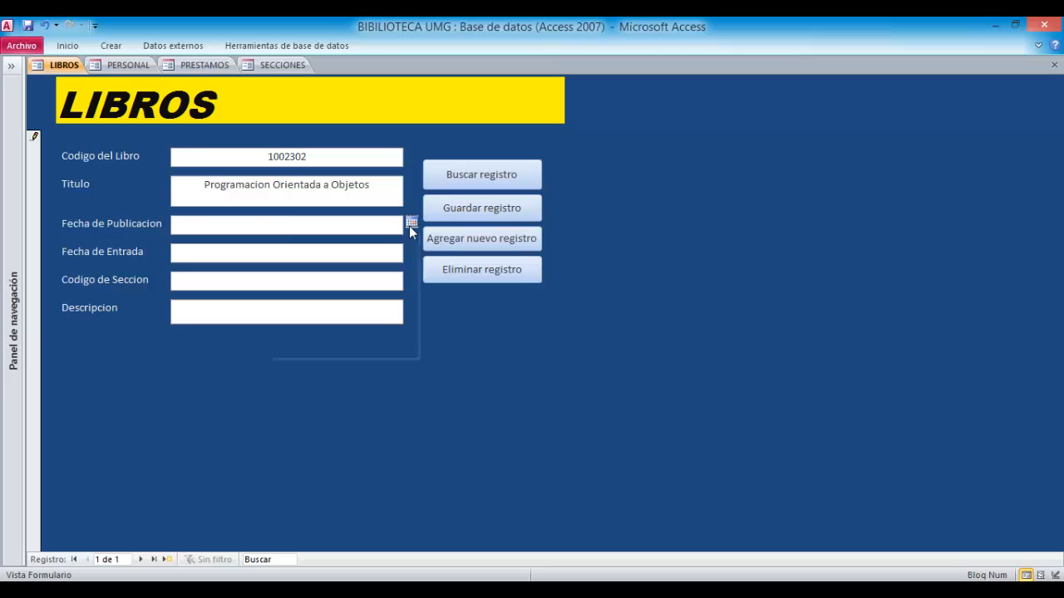
{"action": "left_click", "coordinate": [278, 239]}
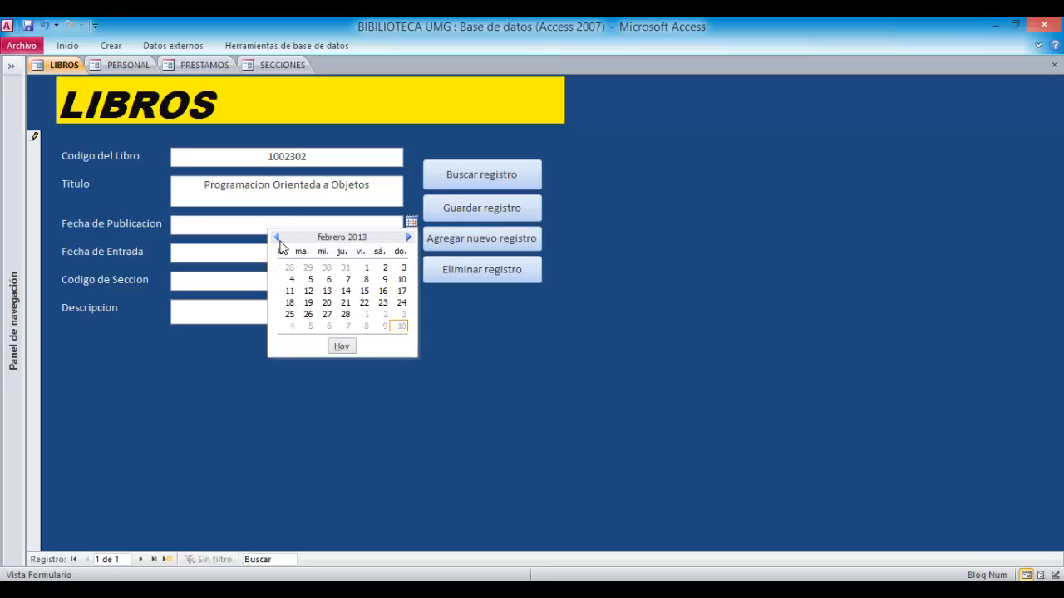
{"action": "left_click", "coordinate": [278, 239]}
{"action": "left_click", "coordinate": [278, 239]}
{"action": "left_click", "coordinate": [278, 239]}
{"action": "left_click", "coordinate": [277, 238]}
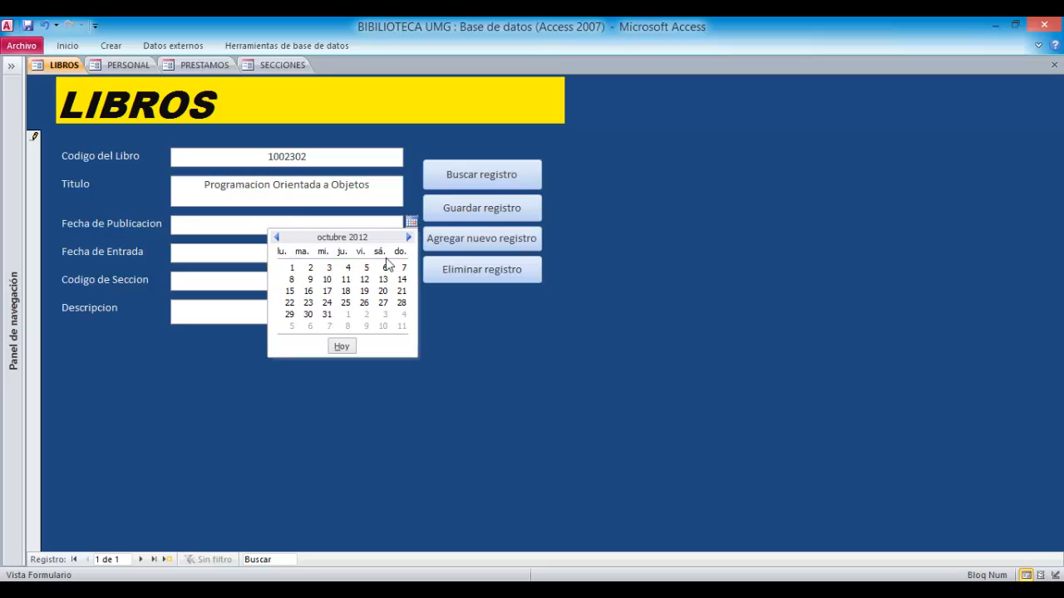
{"action": "left_click", "coordinate": [278, 239]}
{"action": "left_click", "coordinate": [278, 238]}
{"action": "left_click", "coordinate": [278, 239]}
{"action": "left_click", "coordinate": [278, 239]}
{"action": "left_click", "coordinate": [278, 239]}
{"action": "left_click", "coordinate": [278, 238]}
{"action": "left_click", "coordinate": [278, 238]}
{"action": "left_click", "coordinate": [277, 239]}
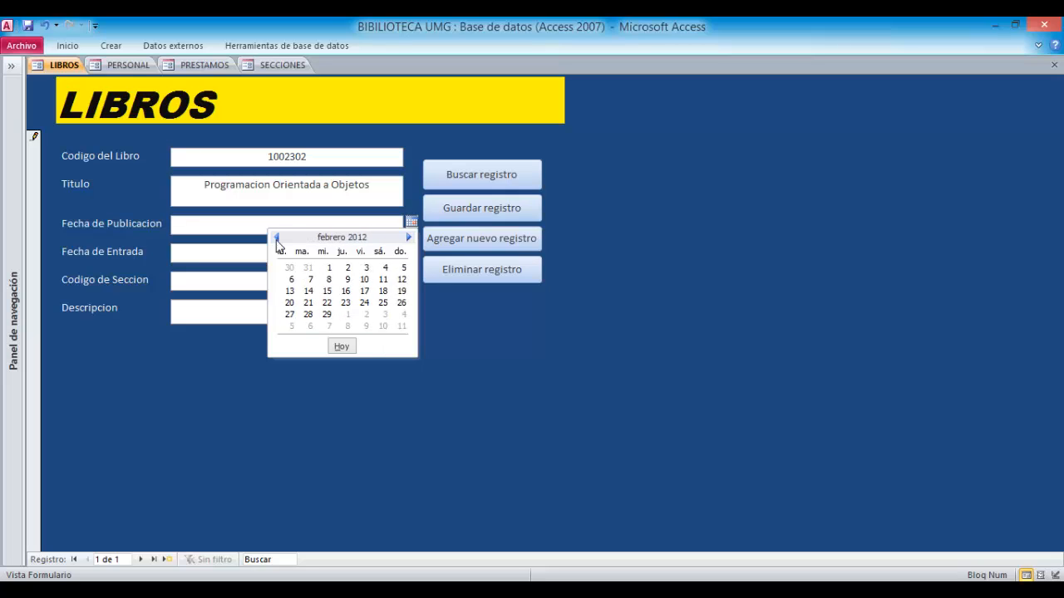
{"action": "left_click", "coordinate": [278, 239]}
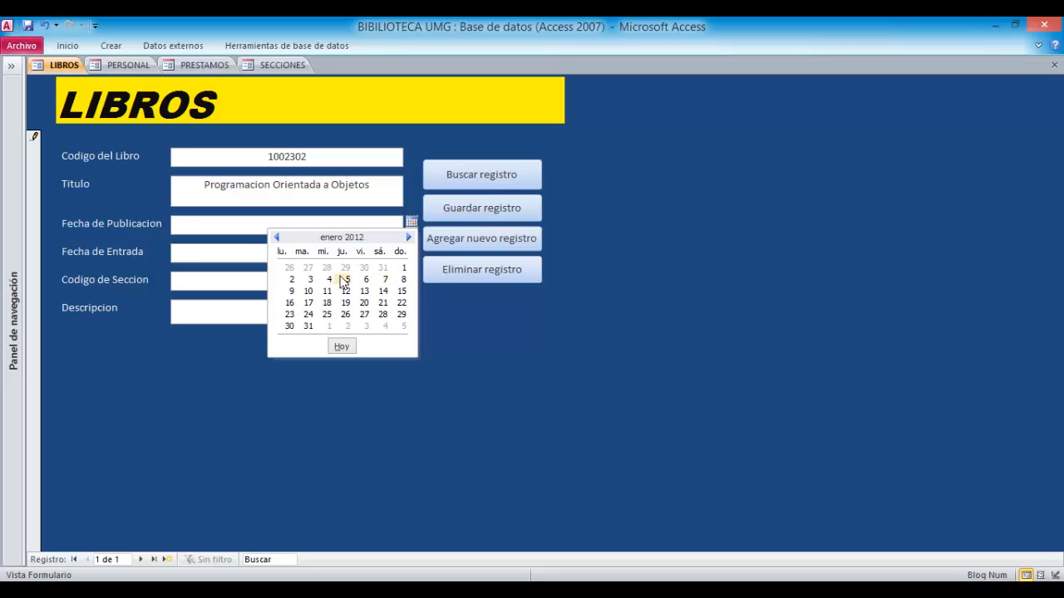
{"action": "left_click", "coordinate": [291, 280]}
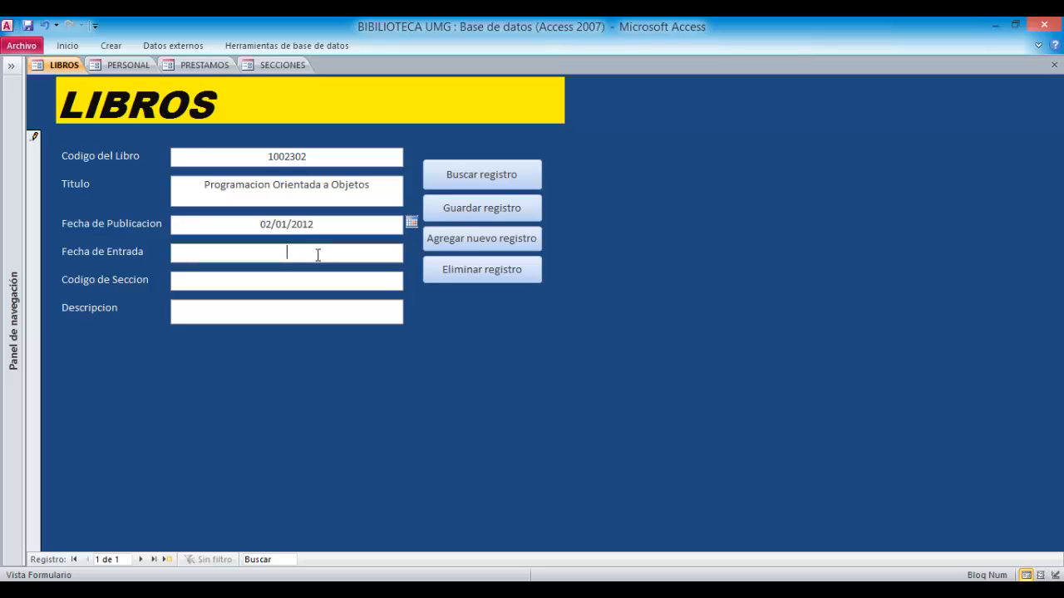
- Set Fecha de Entrada to 29/09/2012 using the date picker
{"action": "left_click", "coordinate": [287, 252]}
{"action": "left_click", "coordinate": [411, 251]}
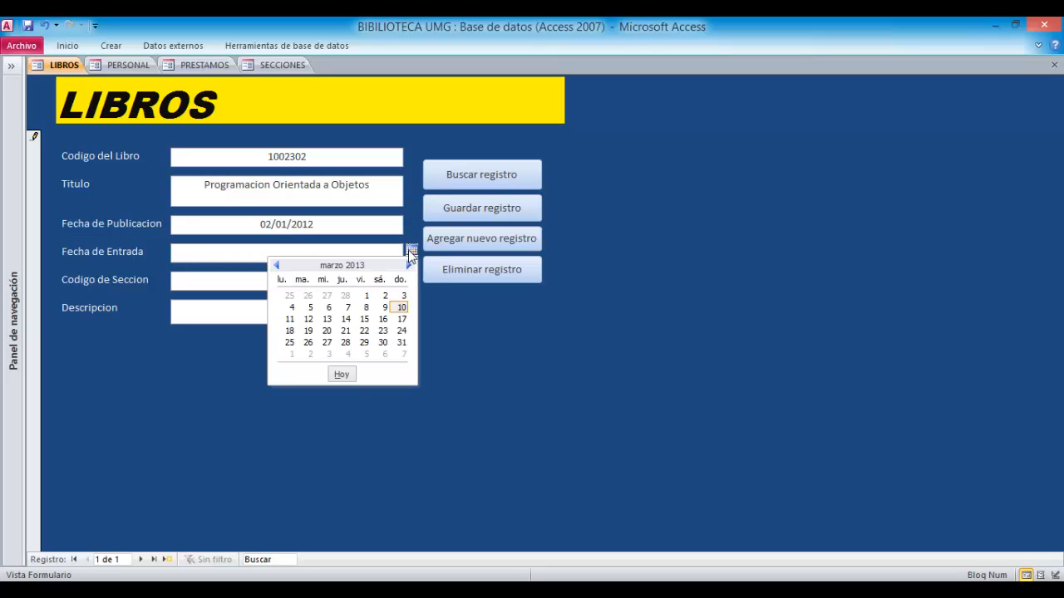
{"action": "left_click", "coordinate": [277, 266]}
{"action": "left_click", "coordinate": [278, 266]}
{"action": "left_click", "coordinate": [277, 266]}
{"action": "left_click", "coordinate": [278, 266]}
{"action": "left_click", "coordinate": [278, 266]}
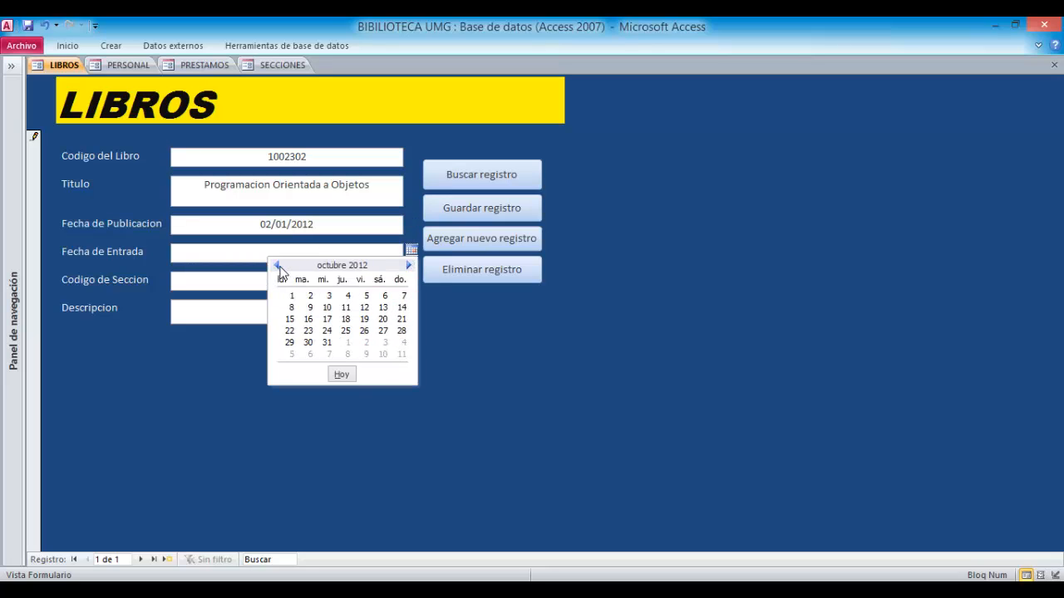
{"action": "left_click", "coordinate": [279, 266]}
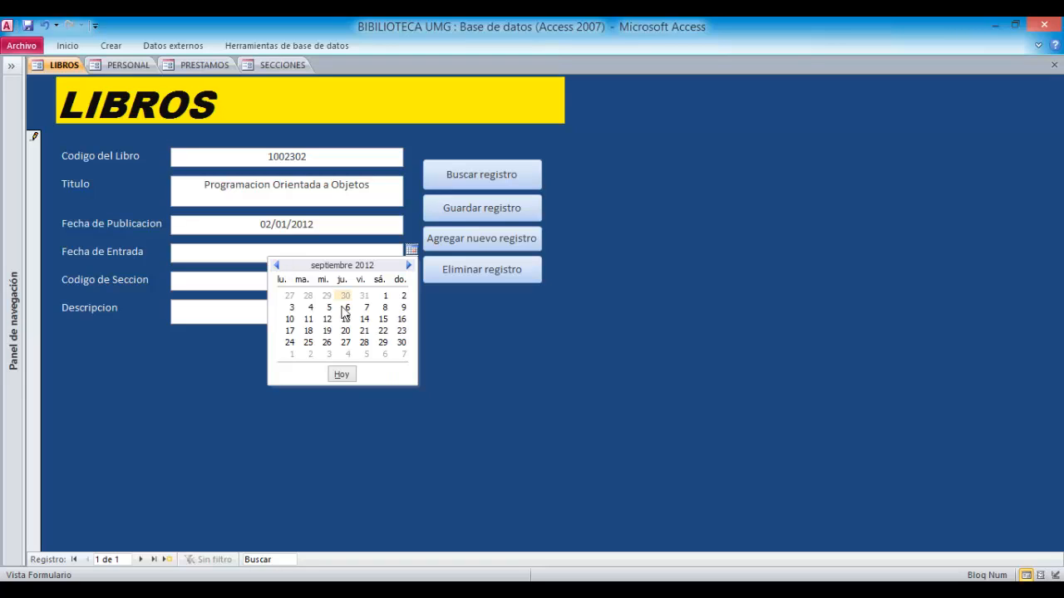
{"action": "left_click", "coordinate": [382, 343]}
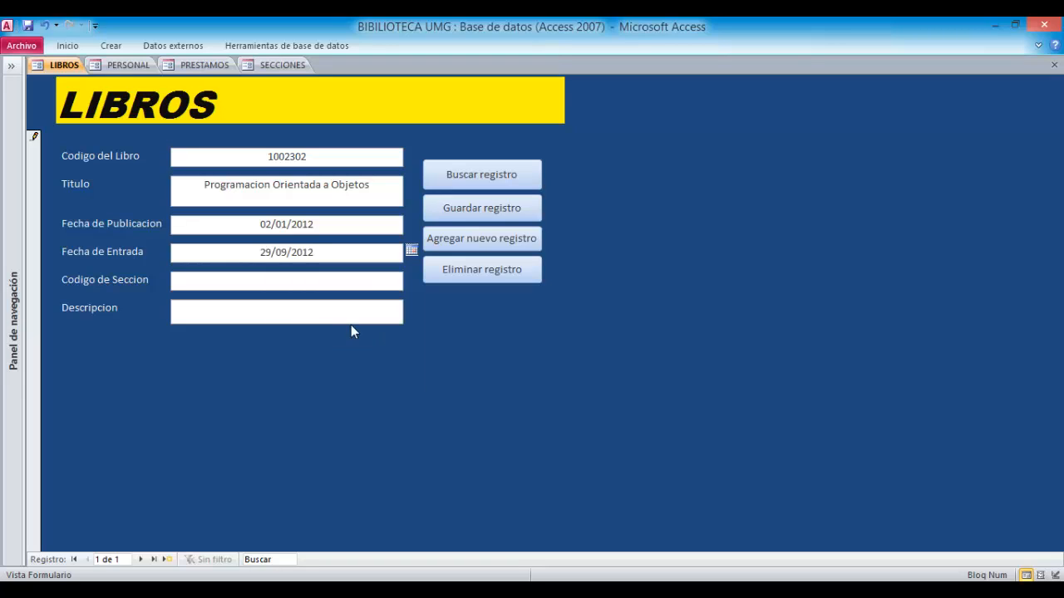
- Enter Codigo de Seccion 45 and Descripcion Programacion in the LIBROS form
{"action": "left_click", "coordinate": [305, 281]}
{"action": "type", "text": "0004"}
{"action": "type", "text": "5"}
{"action": "left_click", "coordinate": [317, 319]}
{"action": "type", "text": "Profa"}
{"action": "key", "text": "BackSpace"}
{"action": "key", "text": "BackSpace"}
{"action": "type", "text": "ga"}
{"action": "key", "text": "BackSpace"}
{"action": "type", "text": "ramacion"}
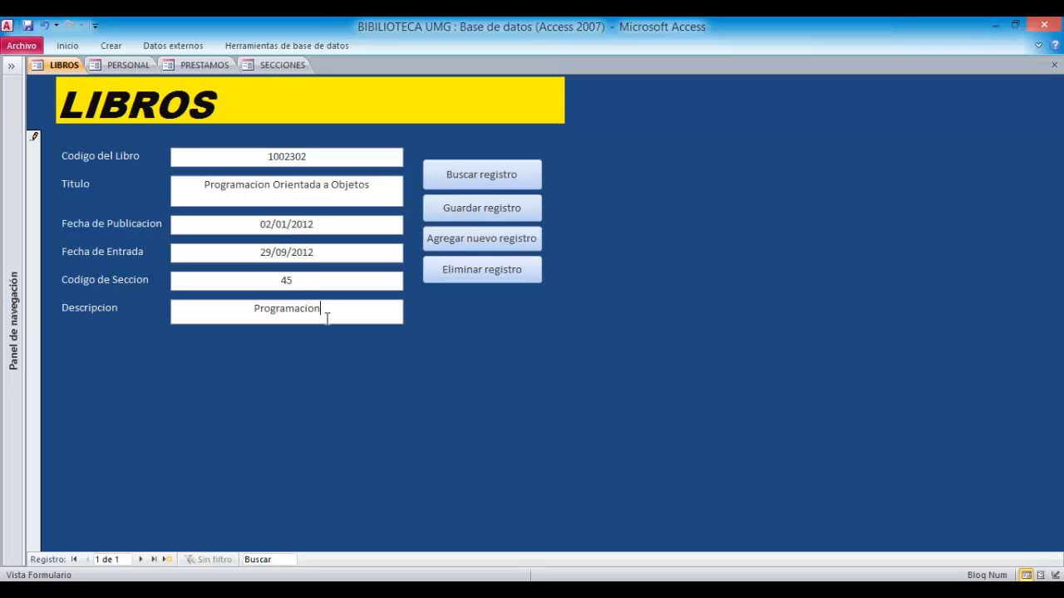
- Save the book record and add a new blank record, stepping back to check the saved one
{"action": "left_click", "coordinate": [520, 213]}
{"action": "left_click", "coordinate": [459, 246]}
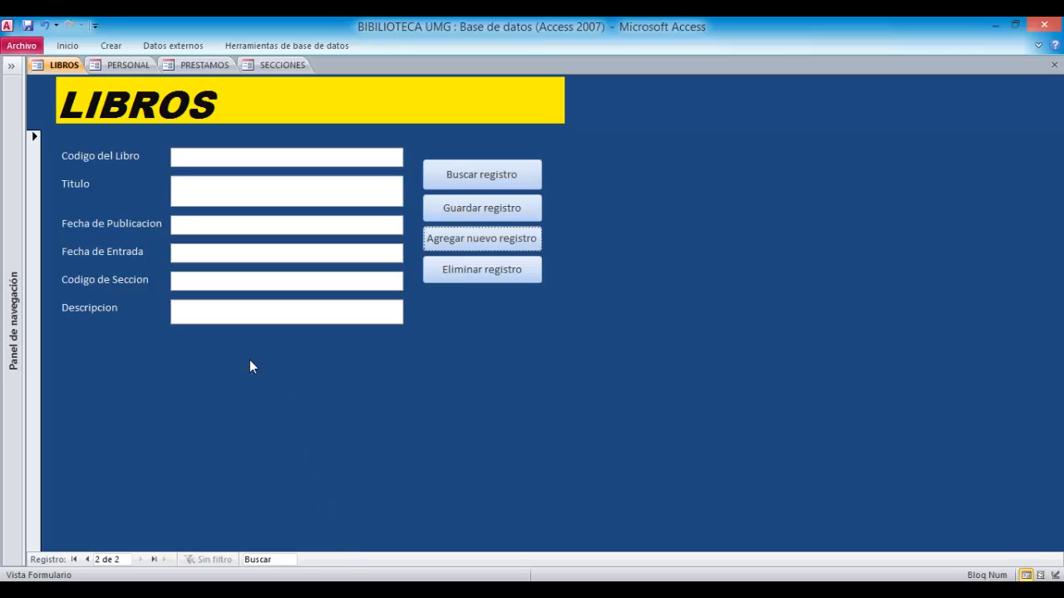
{"action": "left_click", "coordinate": [87, 562]}
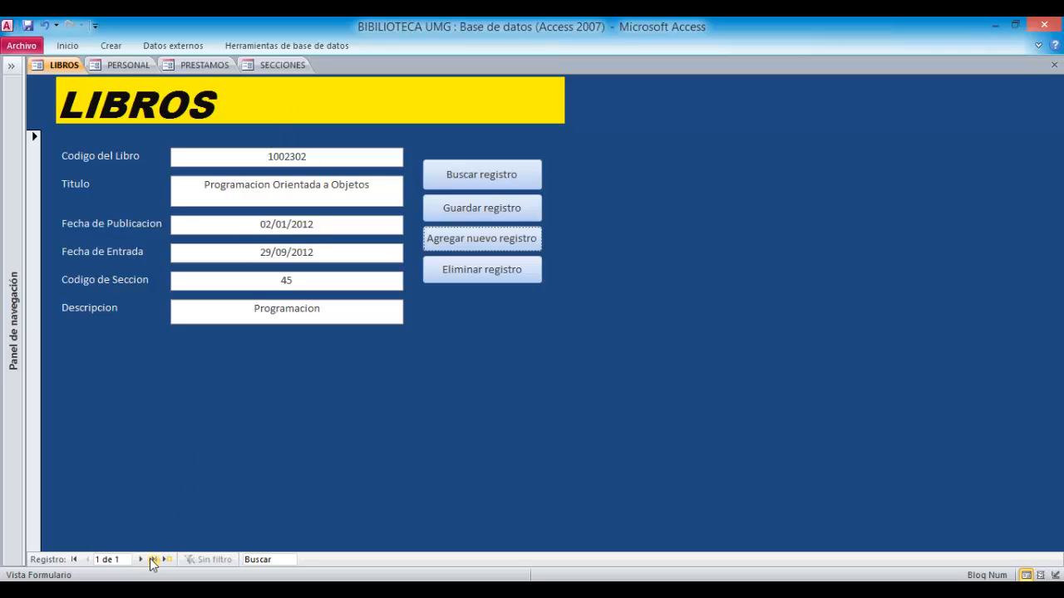
{"action": "left_click", "coordinate": [140, 561]}
{"action": "left_click", "coordinate": [286, 159]}
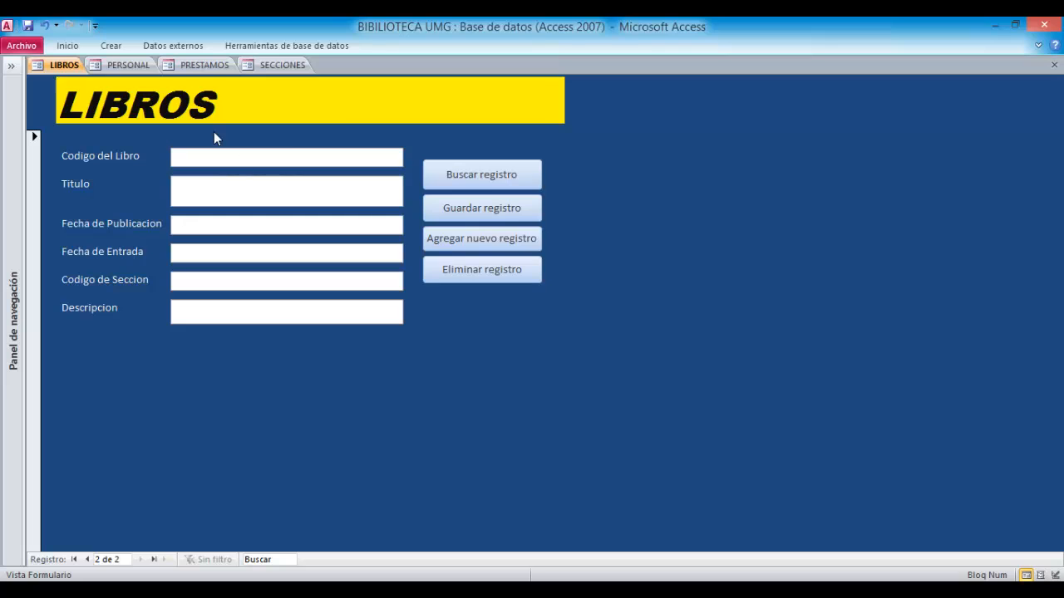
{"action": "left_click", "coordinate": [11, 70]}
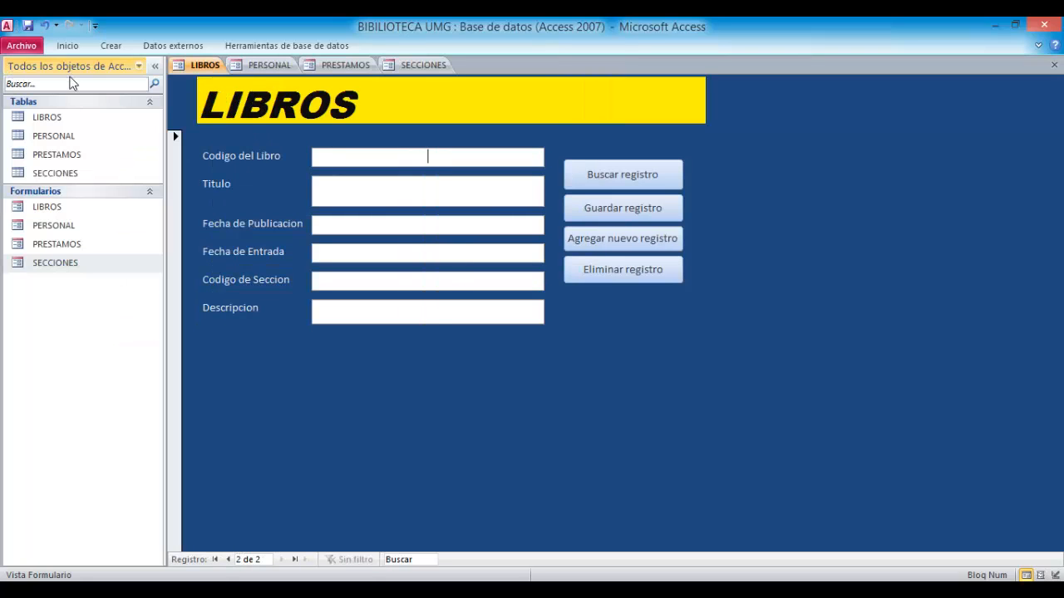
{"action": "left_click", "coordinate": [154, 66]}
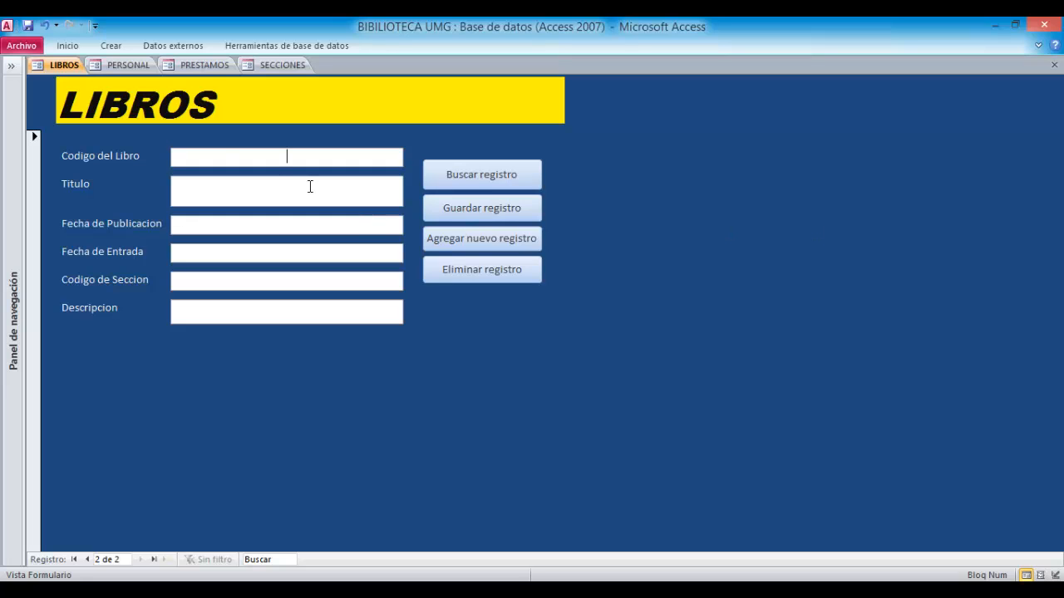
{"action": "left_click", "coordinate": [129, 69]}
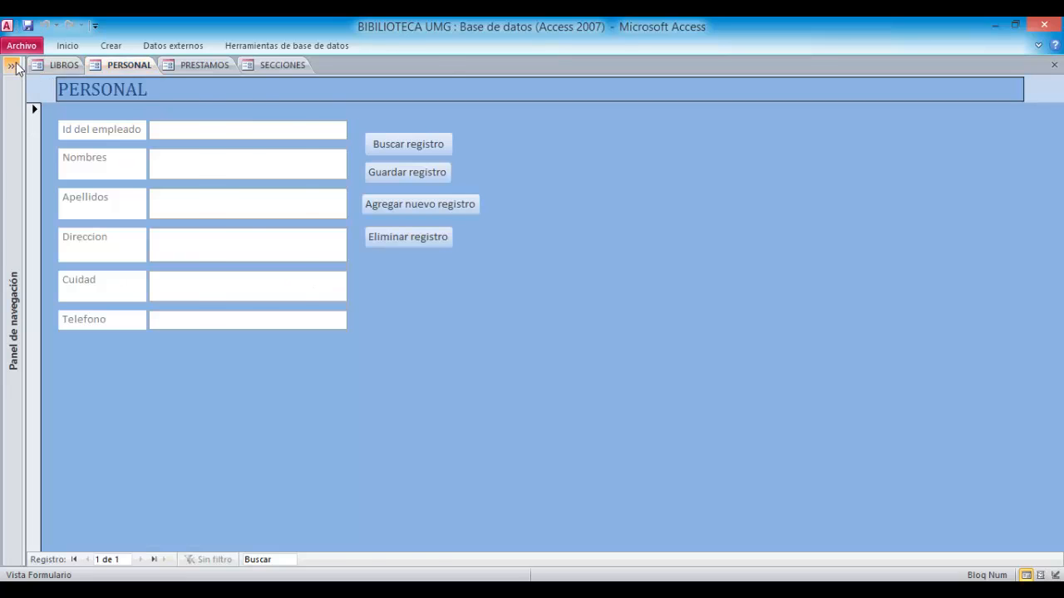
{"action": "left_click", "coordinate": [10, 64]}
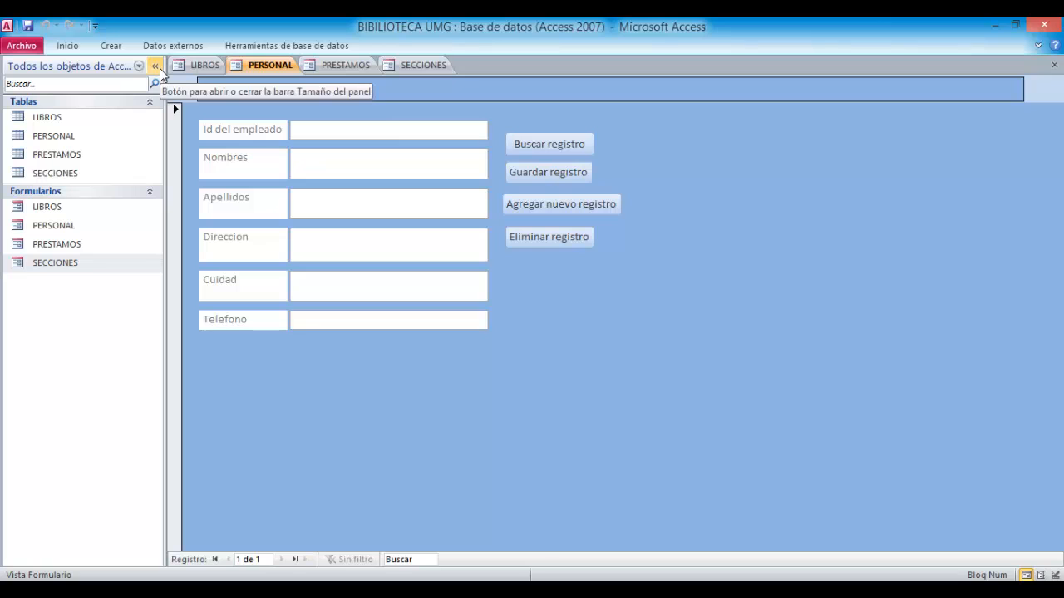
{"action": "left_click", "coordinate": [156, 66]}
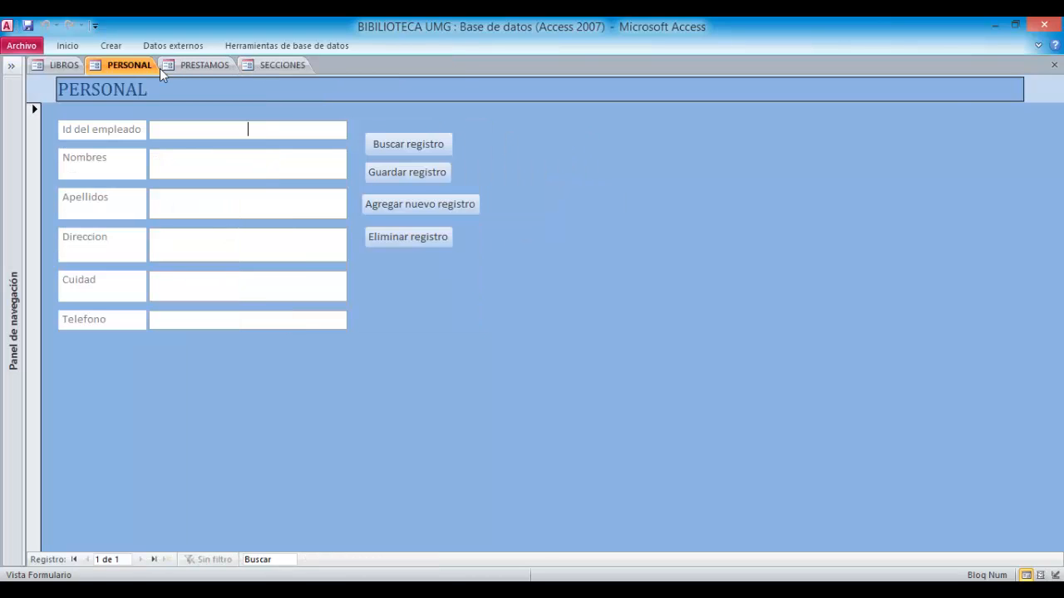
- Close all four open forms
{"action": "left_click", "coordinate": [1055, 66]}
{"action": "left_click", "coordinate": [1055, 66]}
{"action": "left_click", "coordinate": [1055, 66]}
{"action": "left_click", "coordinate": [1055, 65]}
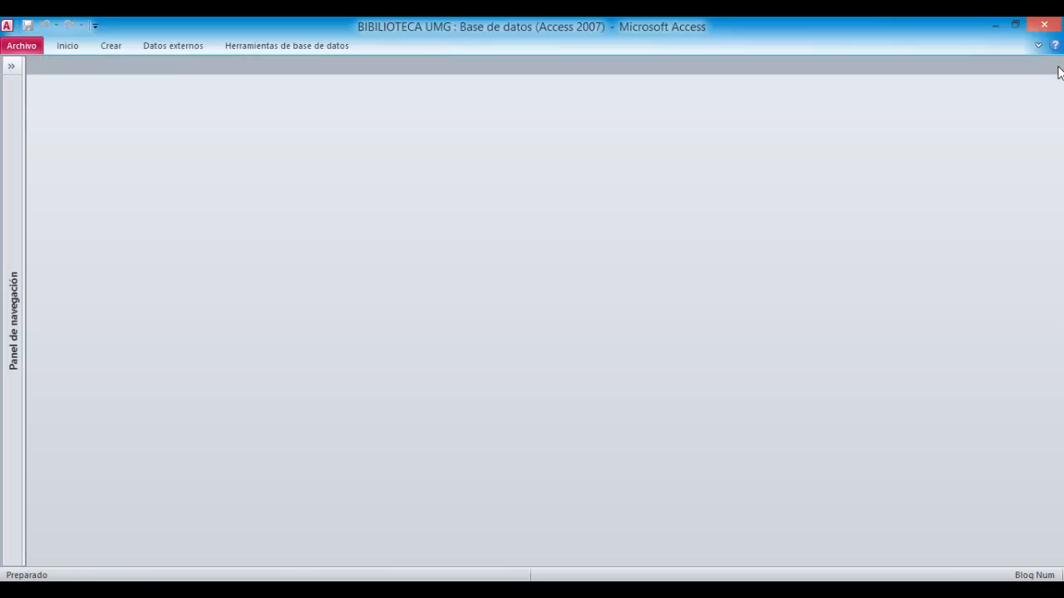
- Open the LIBROS, PERSONAL, PRESTAMOS and SECCIONES tables in datasheet view
{"action": "left_click", "coordinate": [72, 47]}
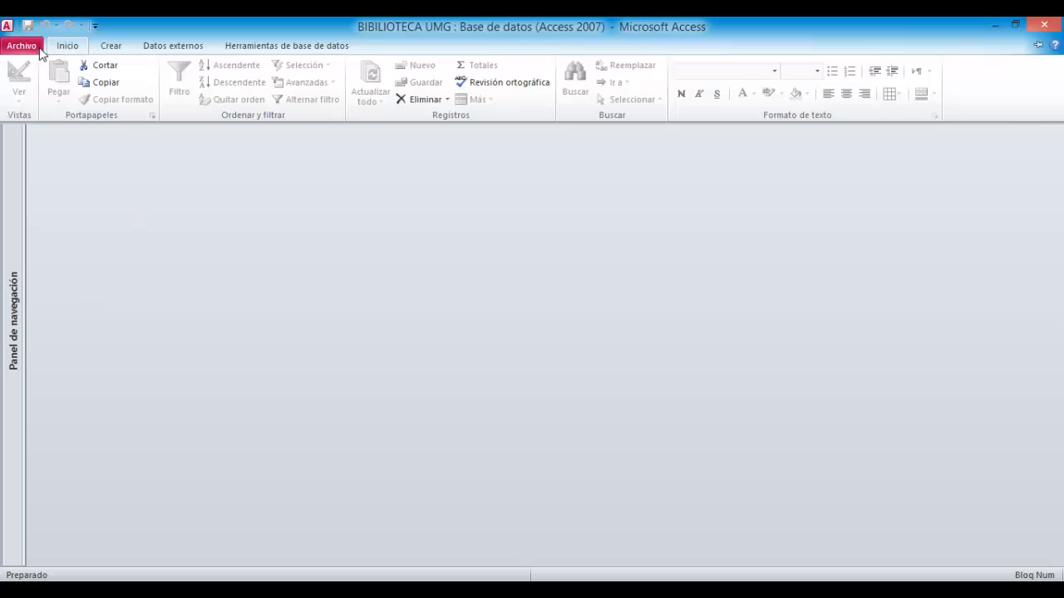
{"action": "left_click", "coordinate": [219, 327]}
{"action": "left_click", "coordinate": [13, 66]}
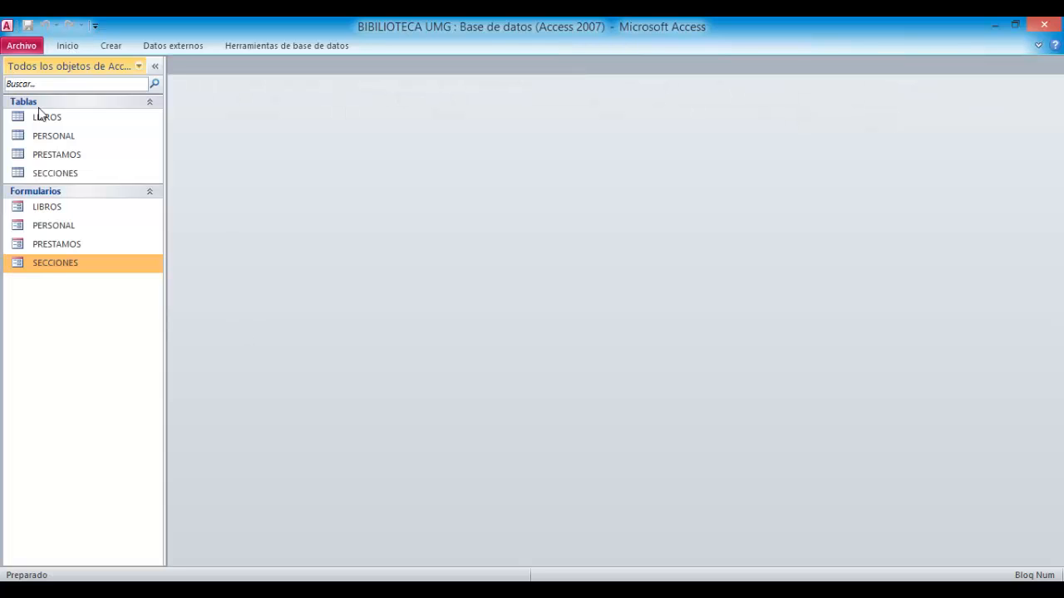
{"action": "double_click", "coordinate": [52, 120]}
{"action": "double_click", "coordinate": [54, 136]}
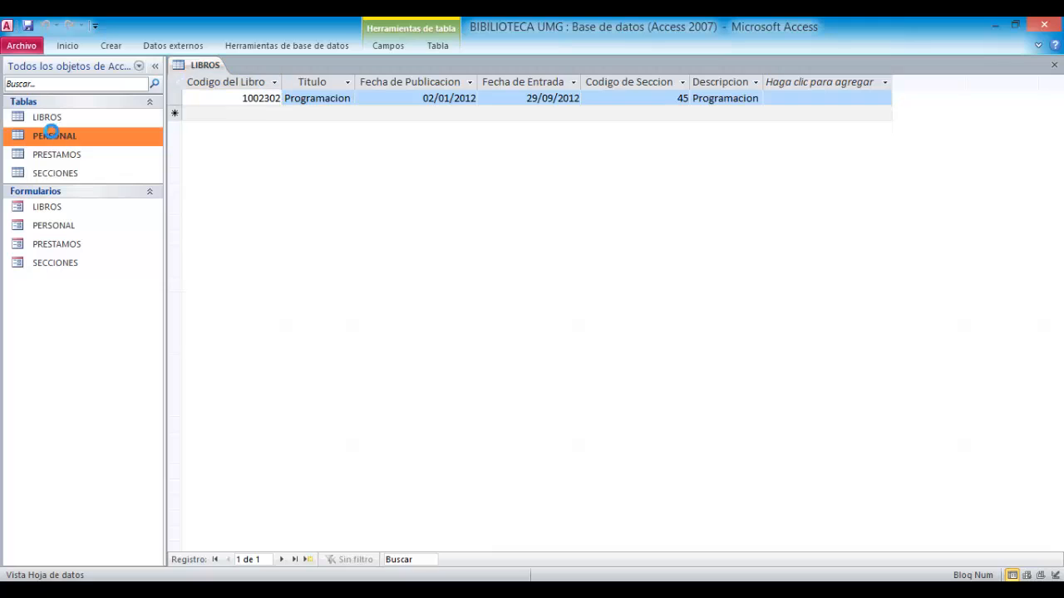
{"action": "left_click", "coordinate": [58, 157]}
{"action": "double_click", "coordinate": [58, 157]}
{"action": "double_click", "coordinate": [60, 173]}
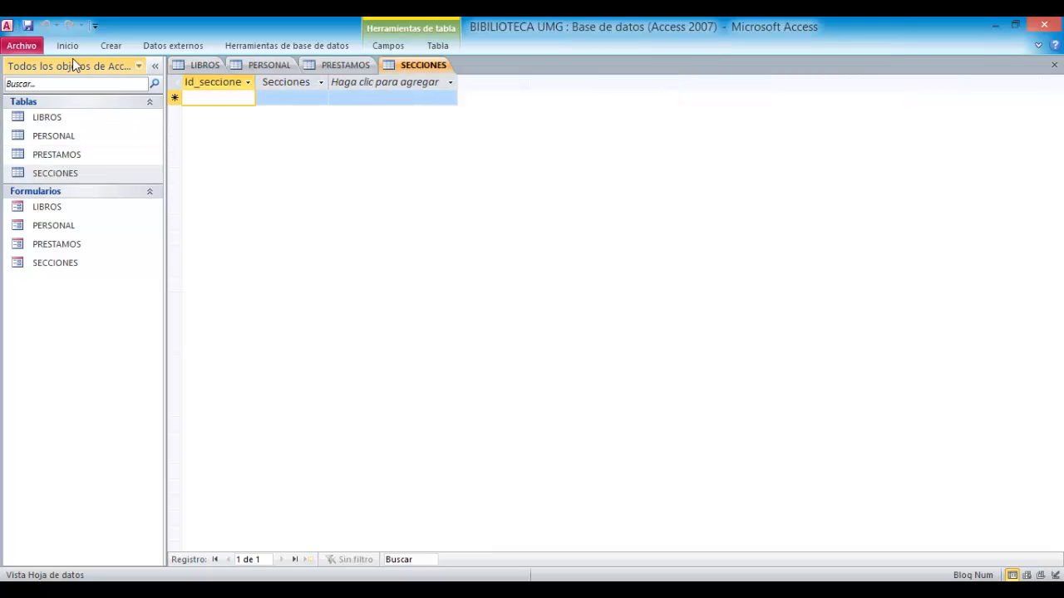
{"action": "left_click", "coordinate": [154, 68]}
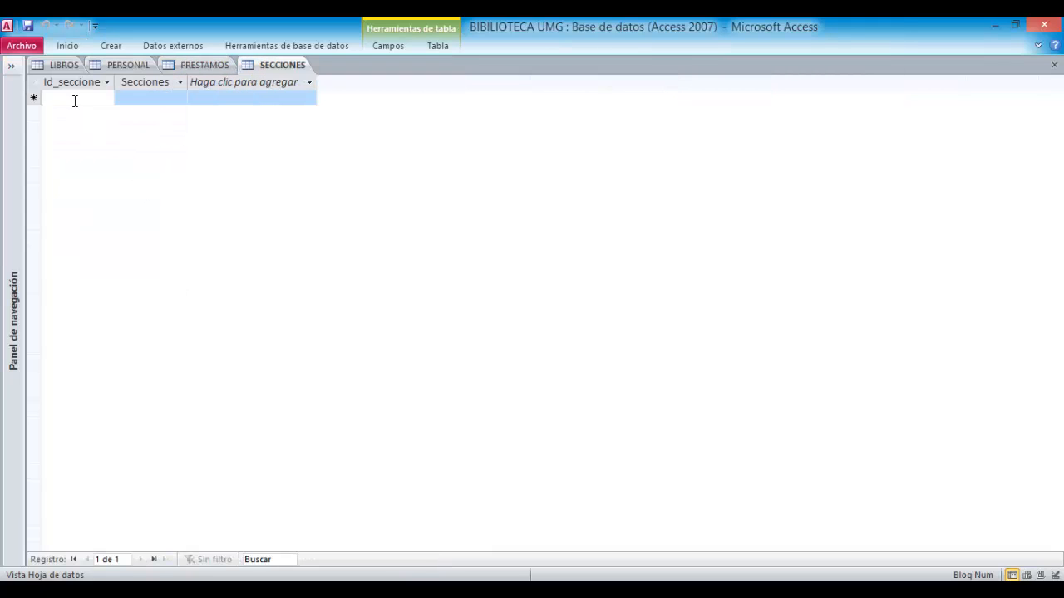
- Review the saved book record in the LIBROS table and the other open table tabs
{"action": "left_click", "coordinate": [47, 70]}
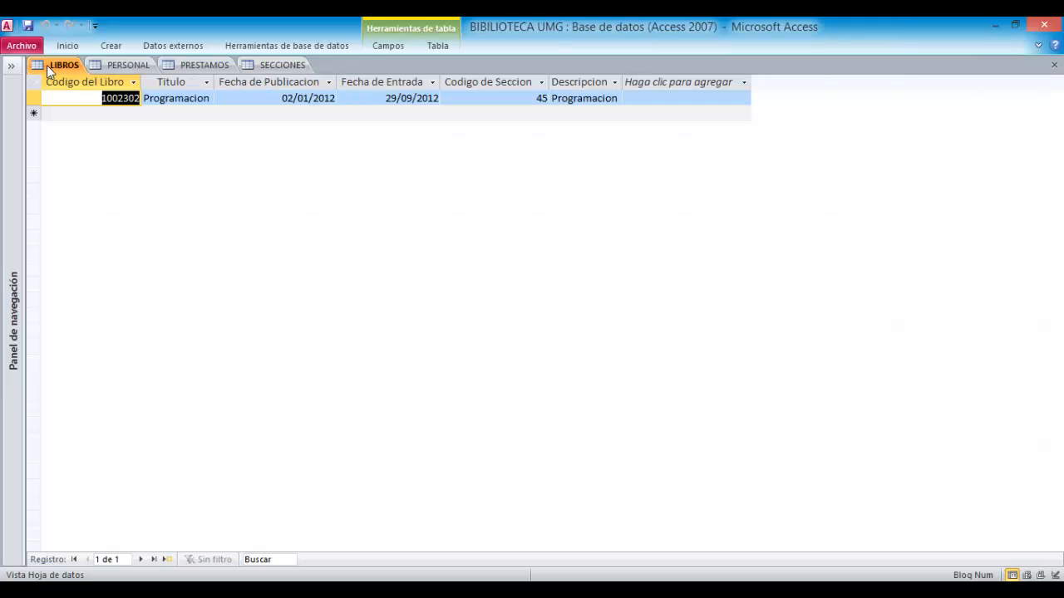
{"action": "left_click", "coordinate": [101, 100]}
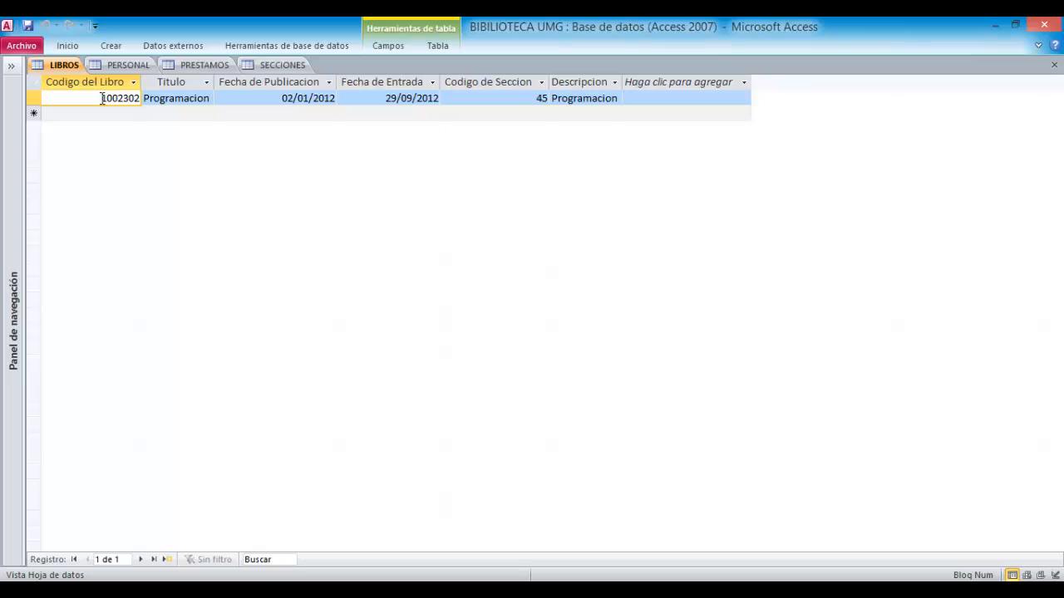
{"action": "left_click", "coordinate": [35, 98]}
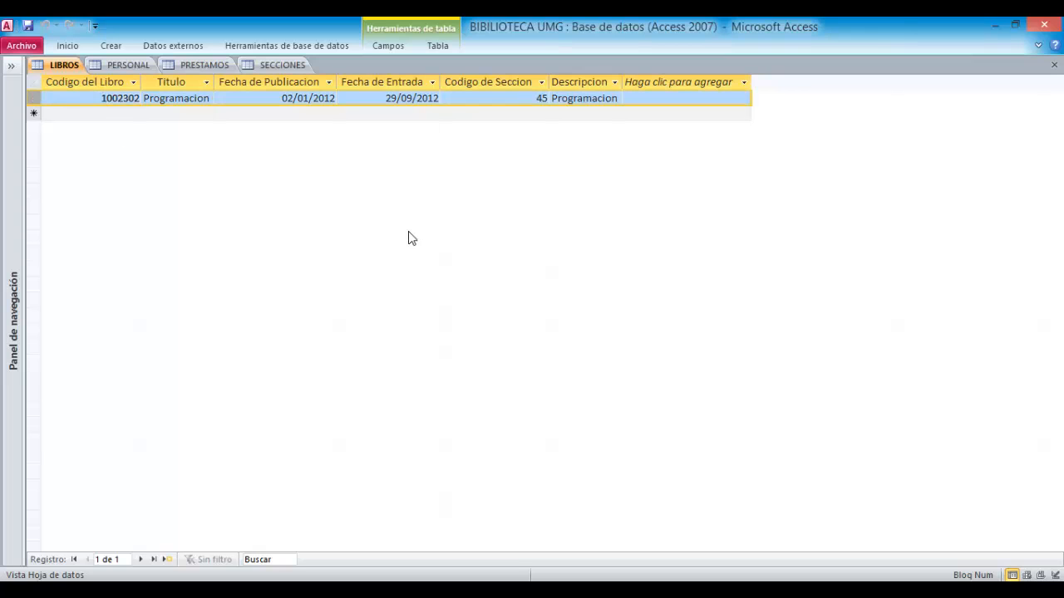
{"action": "left_click", "coordinate": [208, 82]}
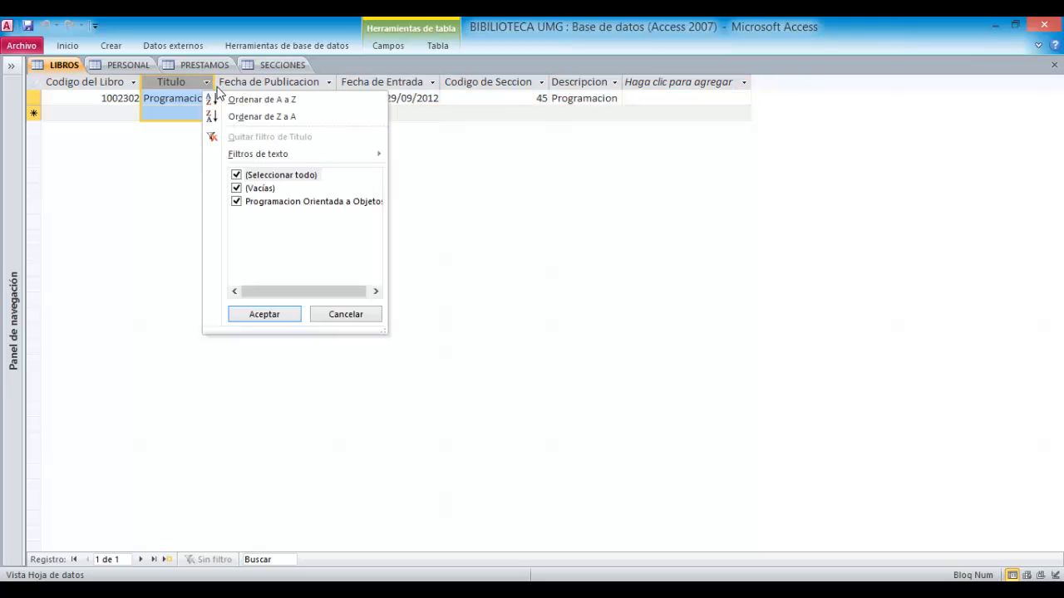
{"action": "left_click", "coordinate": [148, 241]}
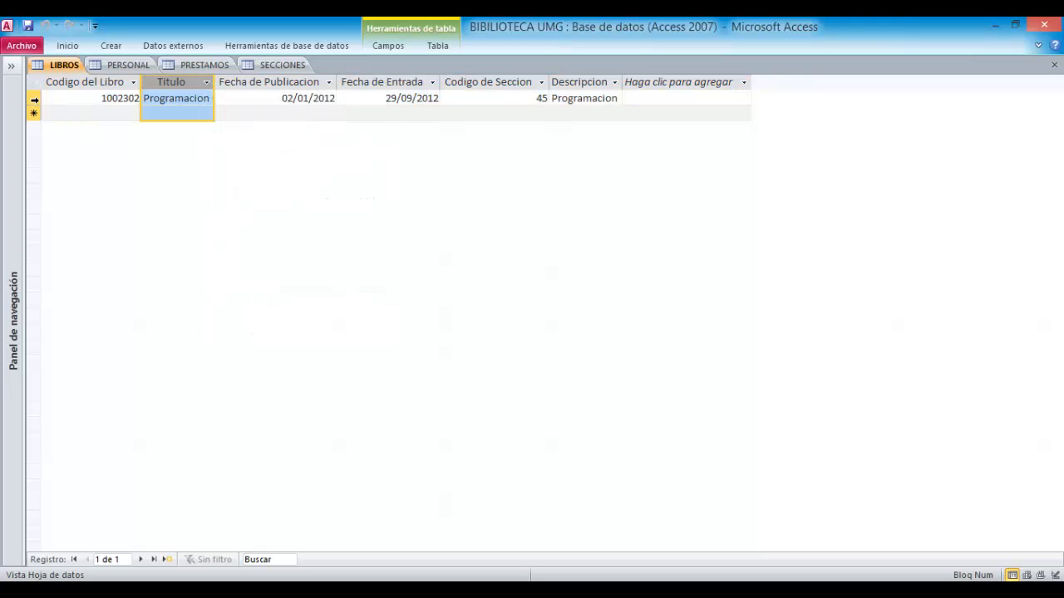
{"action": "left_click", "coordinate": [35, 98]}
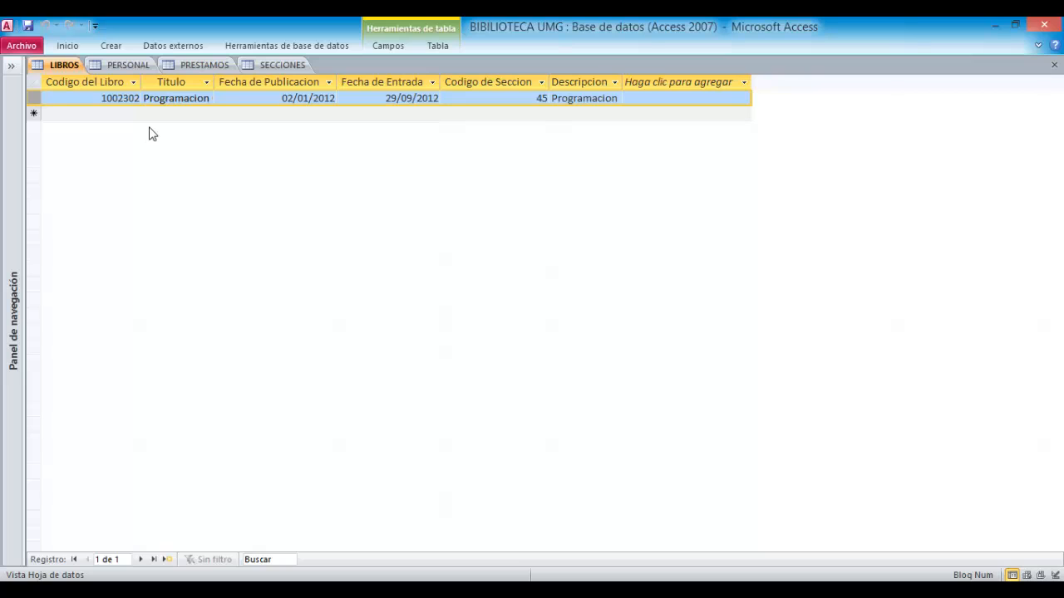
{"action": "left_click", "coordinate": [121, 66]}
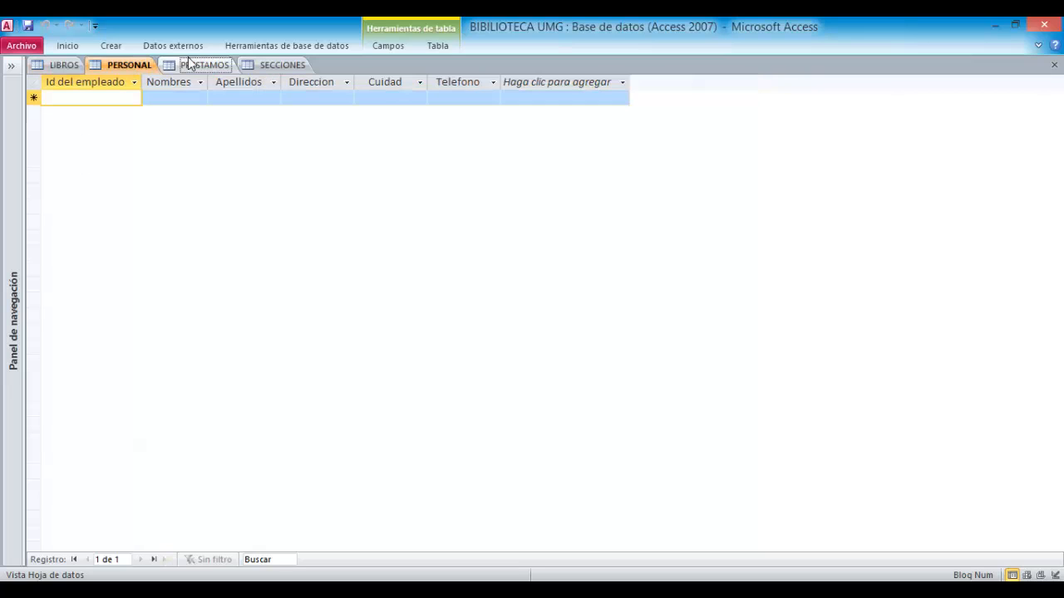
{"action": "left_click", "coordinate": [199, 64]}
{"action": "left_click", "coordinate": [283, 64]}
{"action": "left_click", "coordinate": [131, 66]}
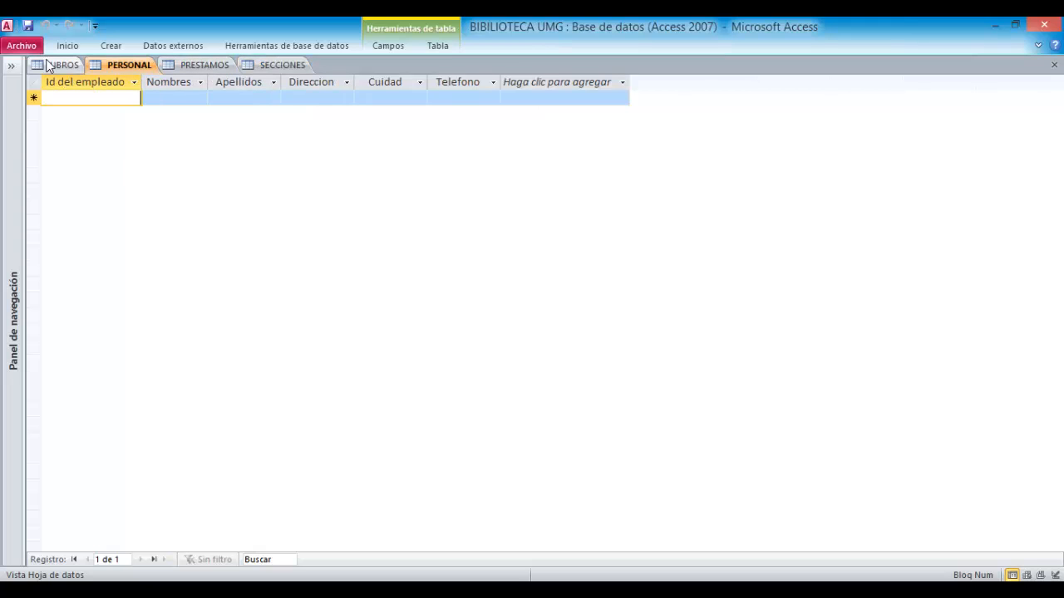
{"action": "left_click", "coordinate": [58, 65]}
- Open the Relationships window and add the LIBROS, PERSONAL, PRESTAMOS and SECCIONES tables
{"action": "left_click", "coordinate": [120, 47]}
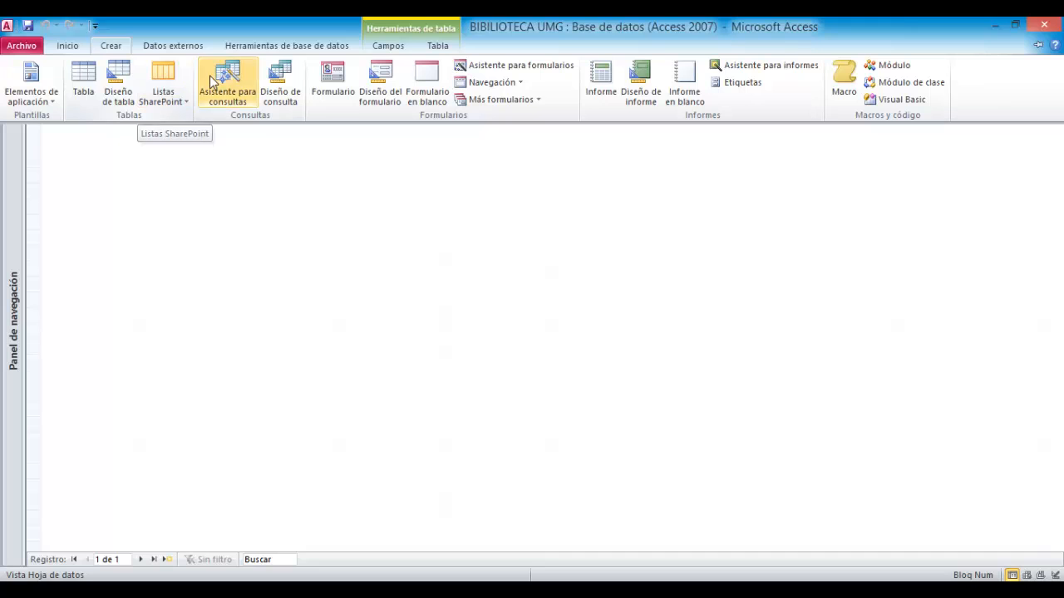
{"action": "left_click", "coordinate": [314, 50]}
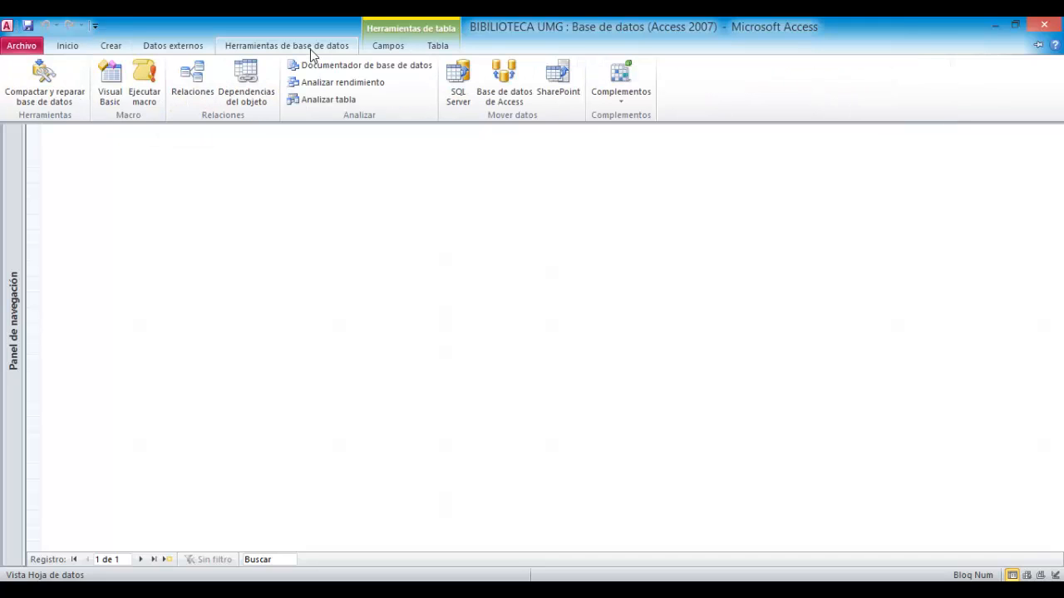
{"action": "left_click", "coordinate": [192, 74]}
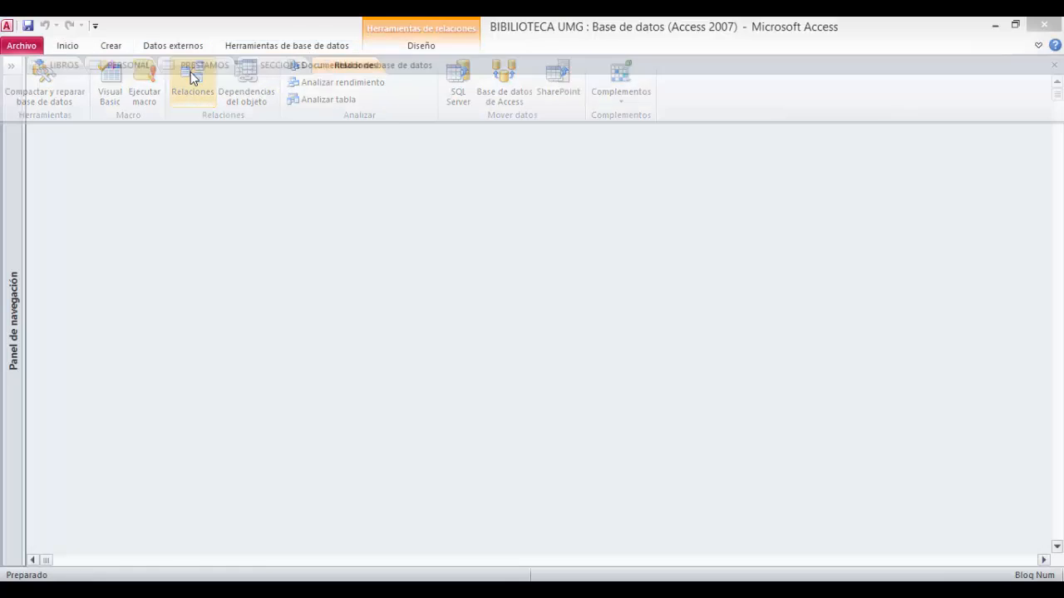
{"action": "left_click_drag", "start_coordinate": [455, 252], "coordinate": [452, 166]}
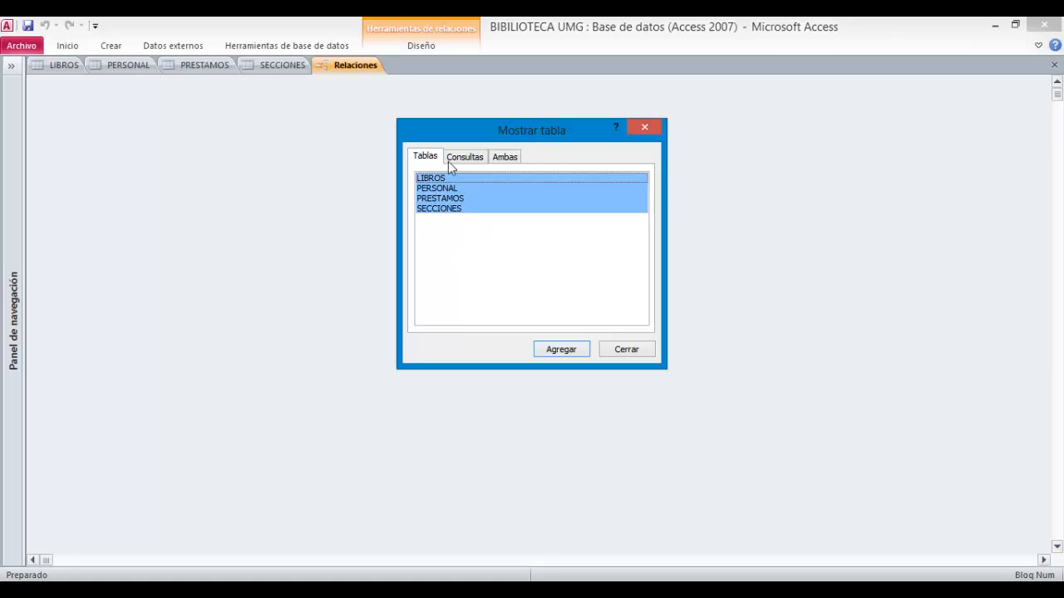
{"action": "left_click", "coordinate": [559, 349]}
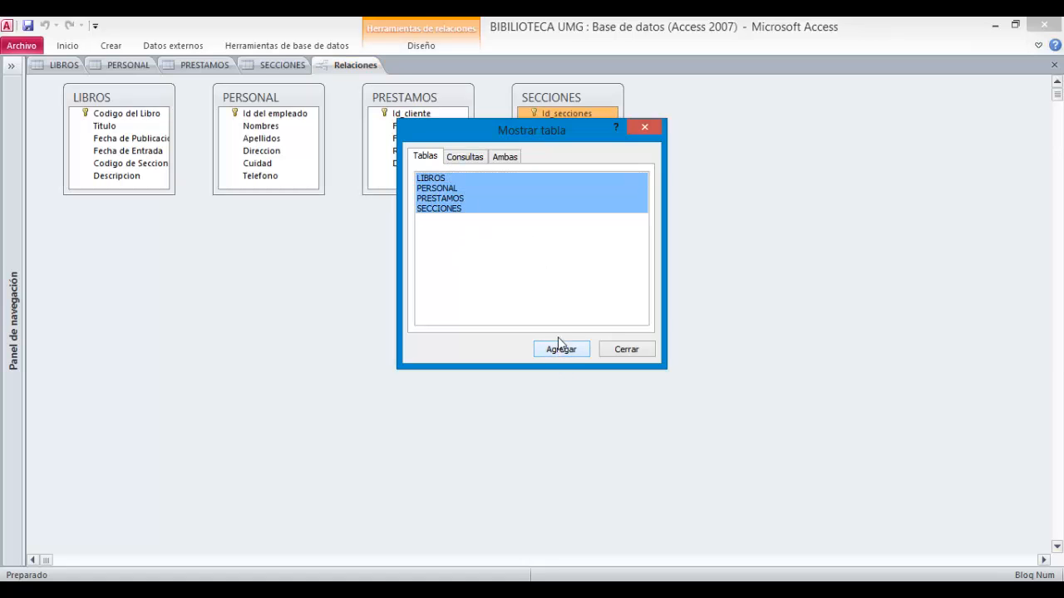
{"action": "left_click", "coordinate": [626, 349]}
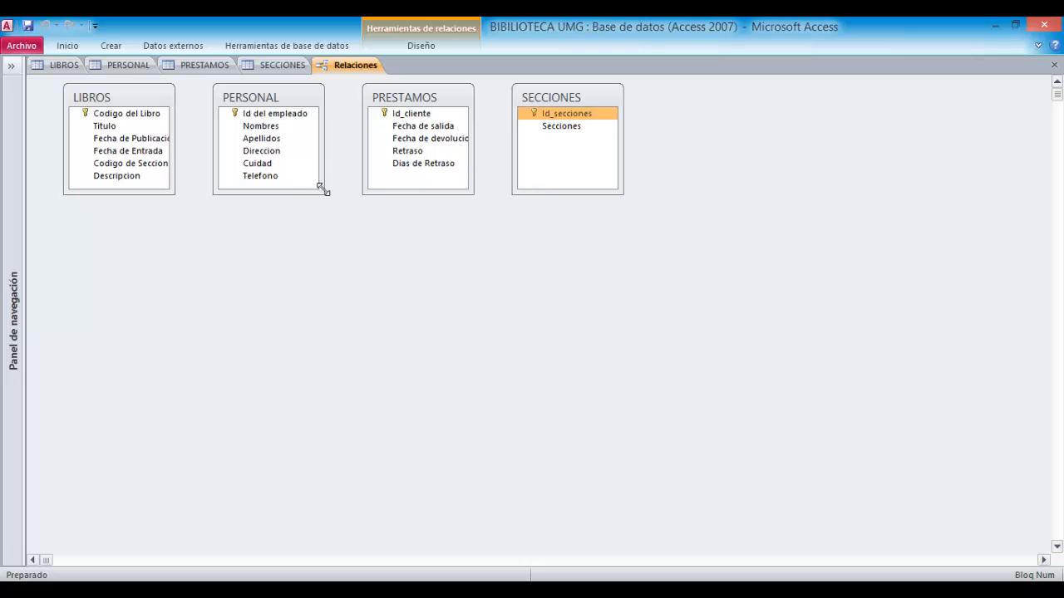
- Enlarge the PERSONAL, PRESTAMOS and LIBROS table boxes so all their fields show
{"action": "left_click_drag", "start_coordinate": [323, 194], "coordinate": [357, 201]}
{"action": "left_click", "coordinate": [440, 186]}
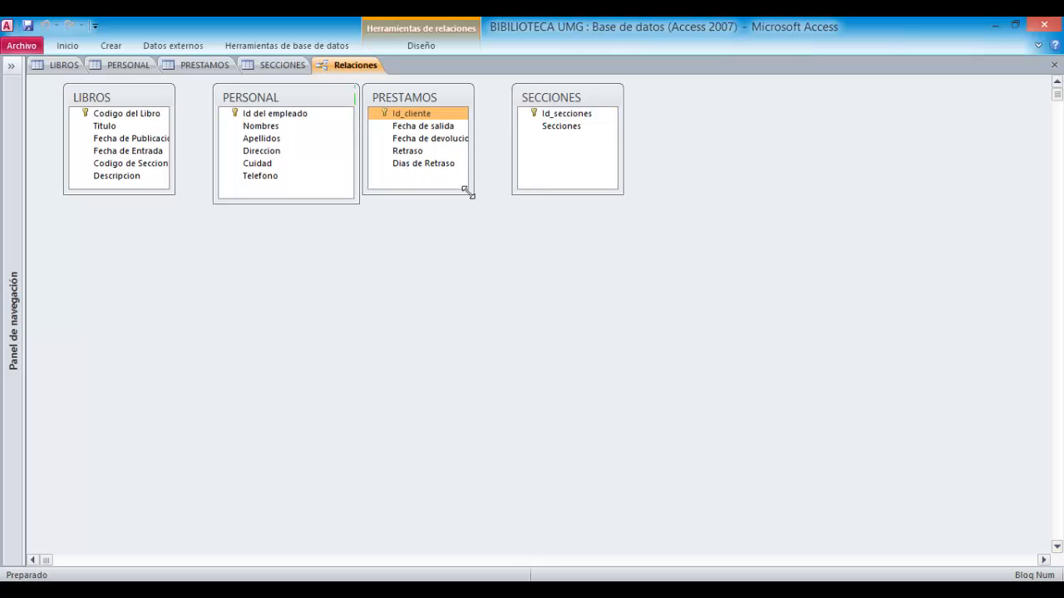
{"action": "left_click_drag", "start_coordinate": [472, 193], "coordinate": [493, 200]}
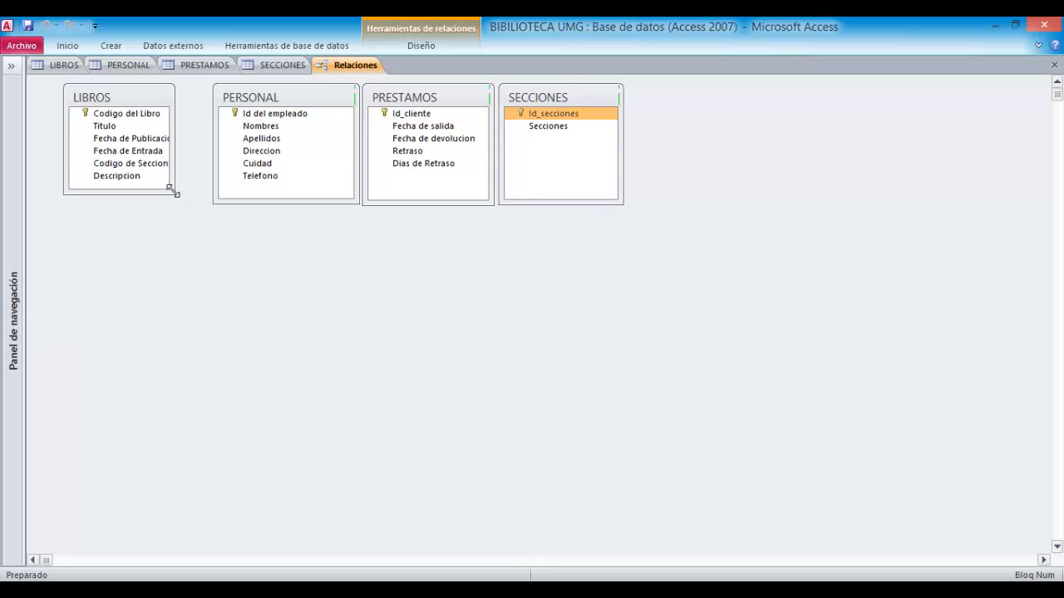
{"action": "left_click_drag", "start_coordinate": [174, 194], "coordinate": [203, 197]}
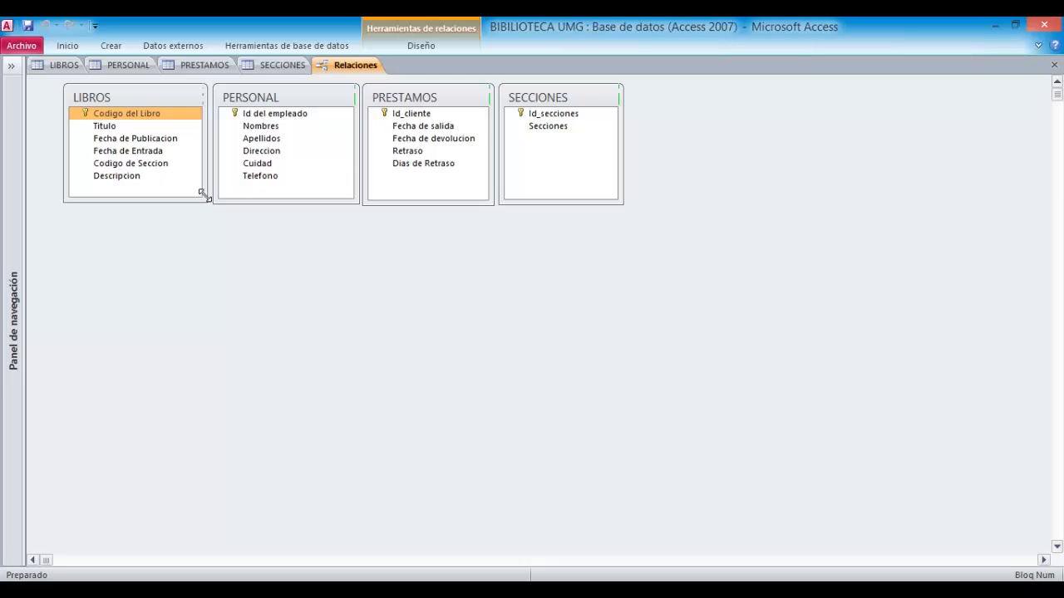
{"action": "double_click", "coordinate": [158, 167]}
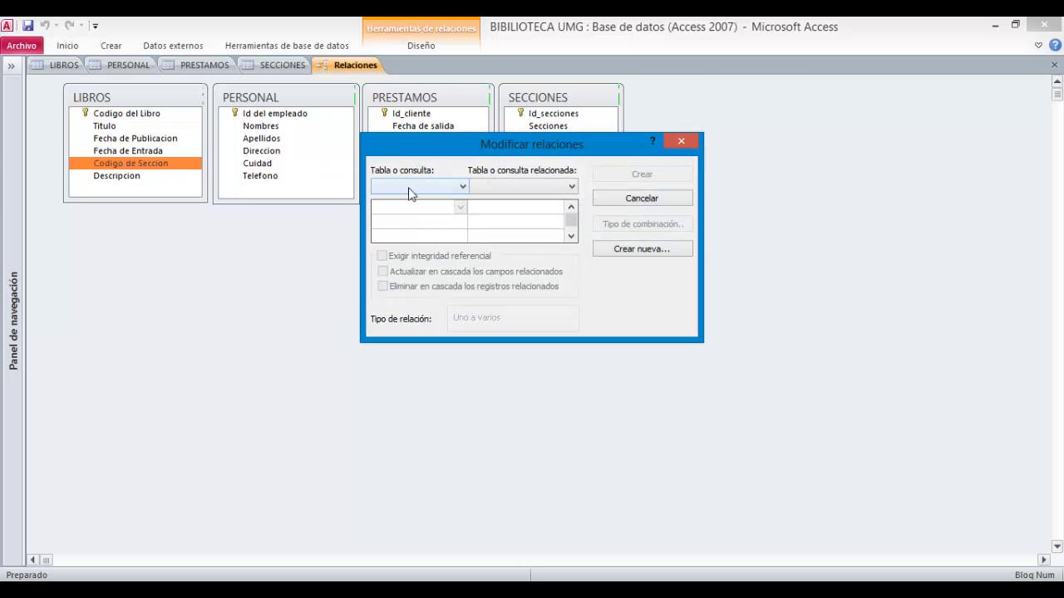
{"action": "left_click", "coordinate": [410, 190]}
{"action": "left_click", "coordinate": [654, 319]}
{"action": "left_click_drag", "start_coordinate": [517, 148], "coordinate": [662, 261]}
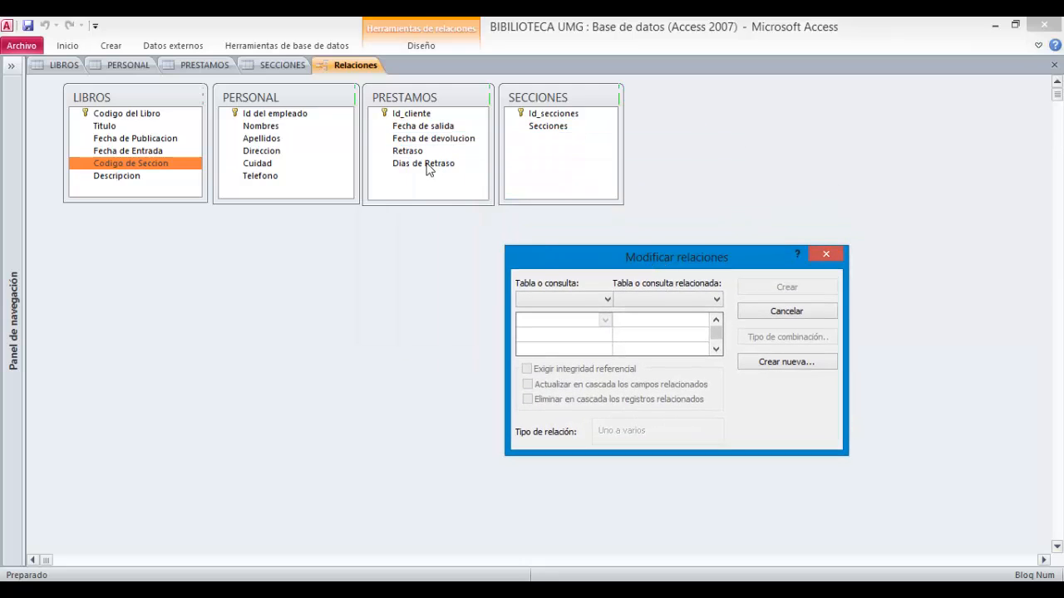
{"action": "left_click", "coordinate": [774, 319]}
- Rearrange the PERSONAL, PRESTAMOS and SECCIONES table boxes across the relationships layout
{"action": "left_click_drag", "start_coordinate": [309, 123], "coordinate": [321, 335]}
{"action": "left_click_drag", "start_coordinate": [407, 102], "coordinate": [481, 302]}
{"action": "left_click_drag", "start_coordinate": [547, 102], "coordinate": [711, 116]}
{"action": "left_click_drag", "start_coordinate": [354, 311], "coordinate": [372, 245]}
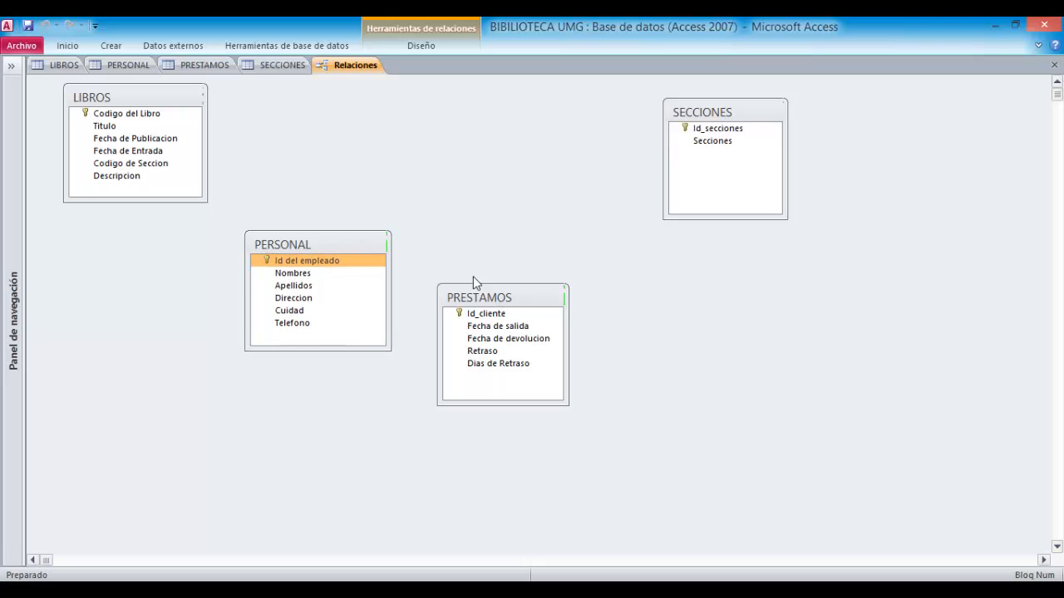
{"action": "left_click_drag", "start_coordinate": [476, 288], "coordinate": [470, 249]}
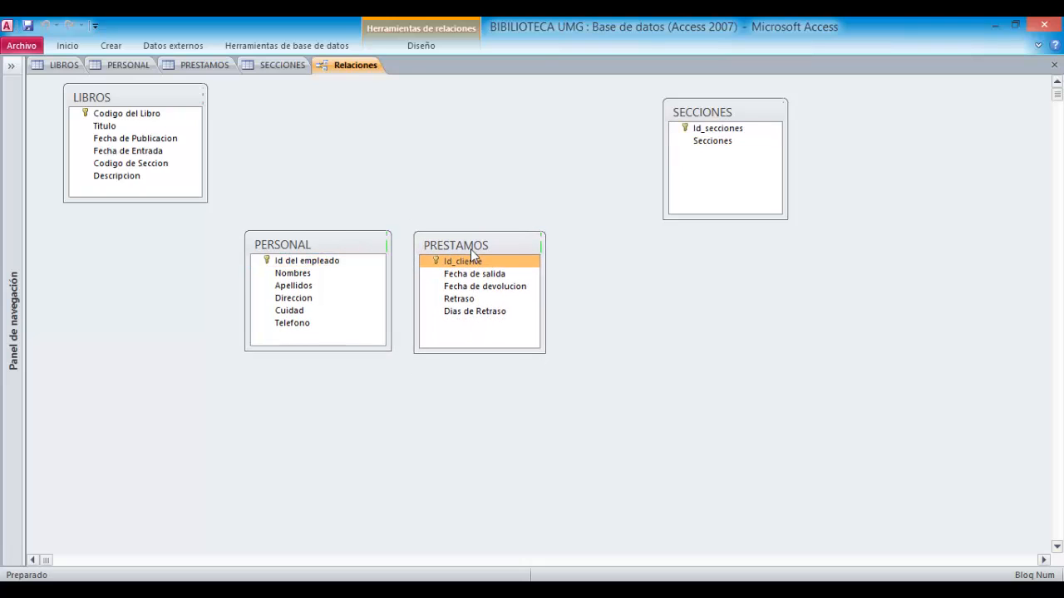
- Create a relationship linking the LIBROS field Titulo to the SECCIONES field Secciones
{"action": "left_click", "coordinate": [125, 118]}
{"action": "left_click", "coordinate": [127, 127]}
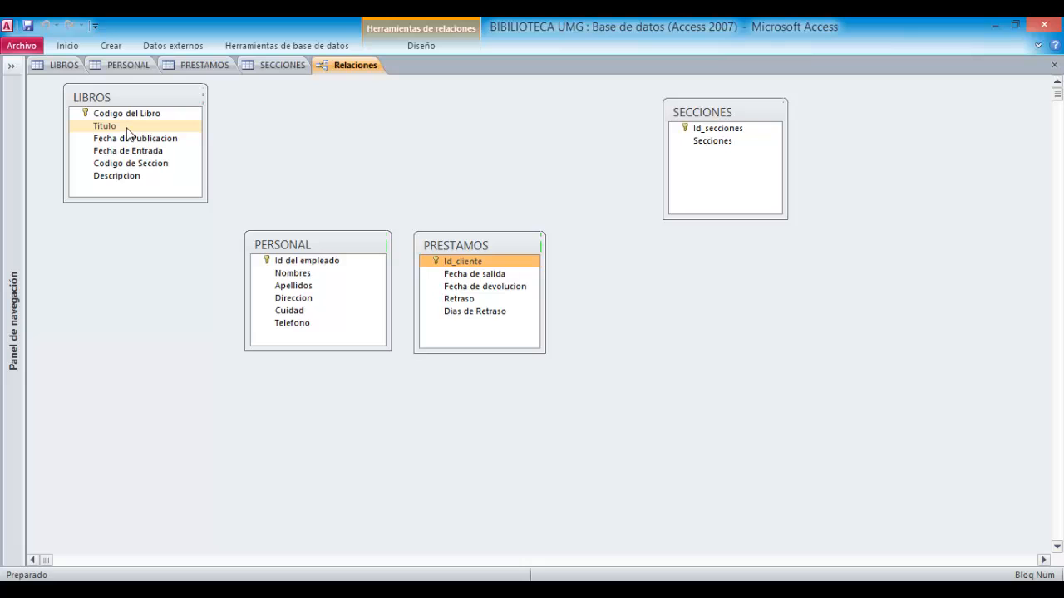
{"action": "double_click", "coordinate": [127, 131]}
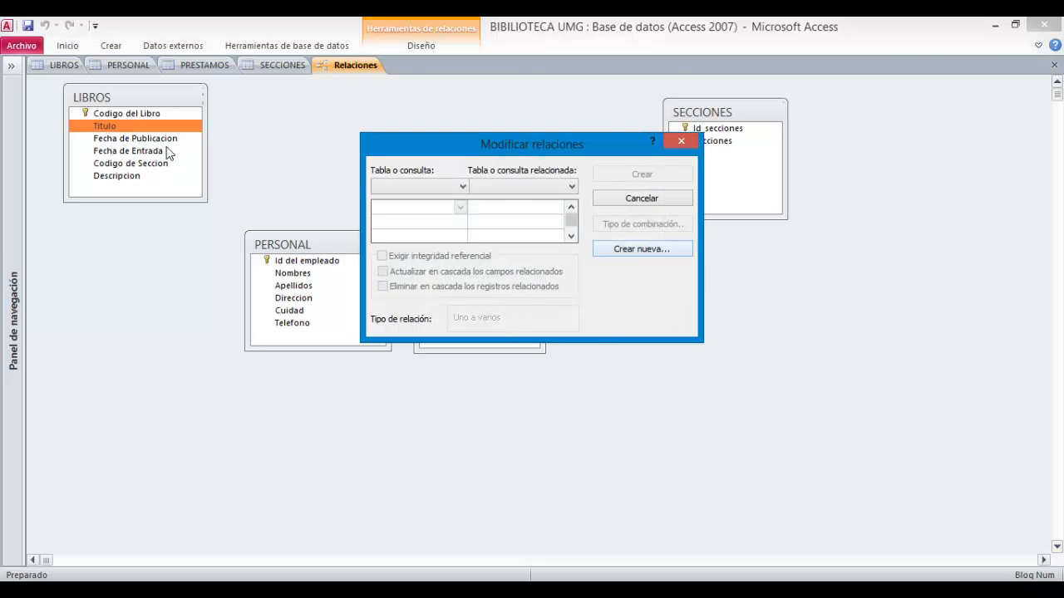
{"action": "left_click_drag", "start_coordinate": [515, 150], "coordinate": [745, 302]}
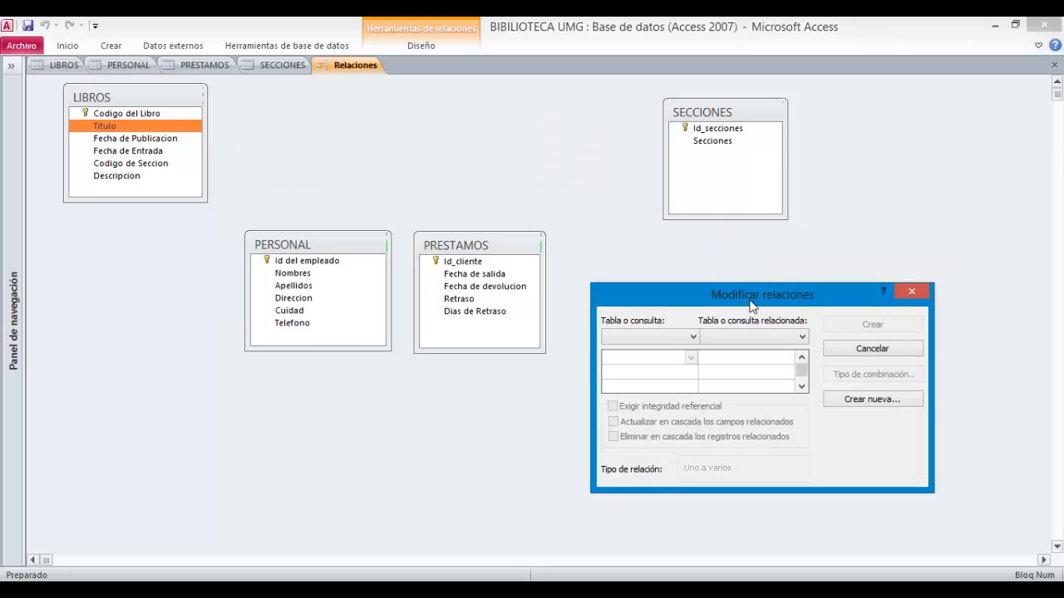
{"action": "left_click", "coordinate": [859, 402]}
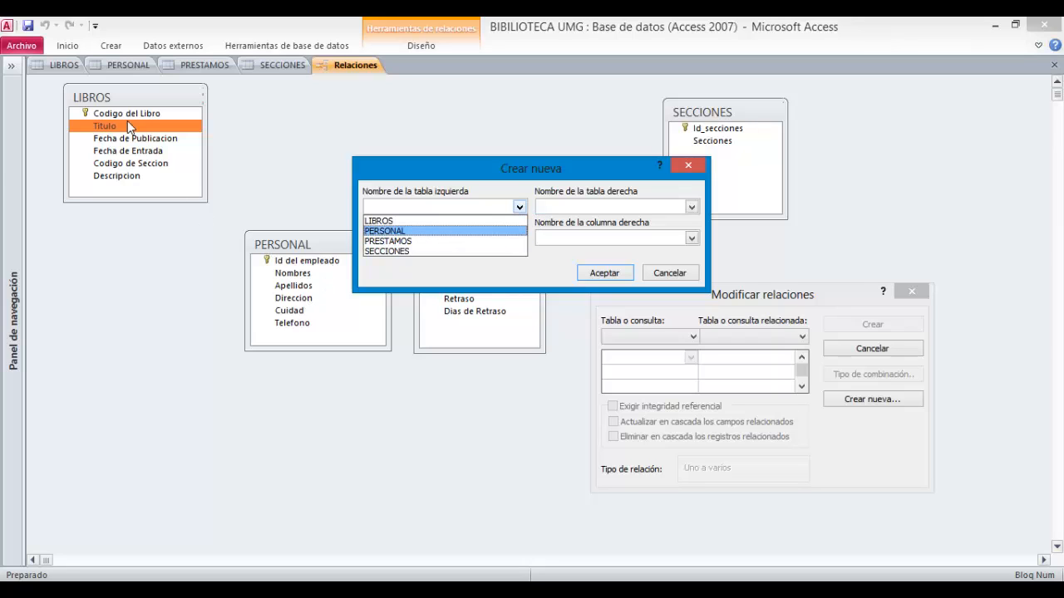
{"action": "left_click", "coordinate": [379, 220]}
{"action": "left_click", "coordinate": [632, 207]}
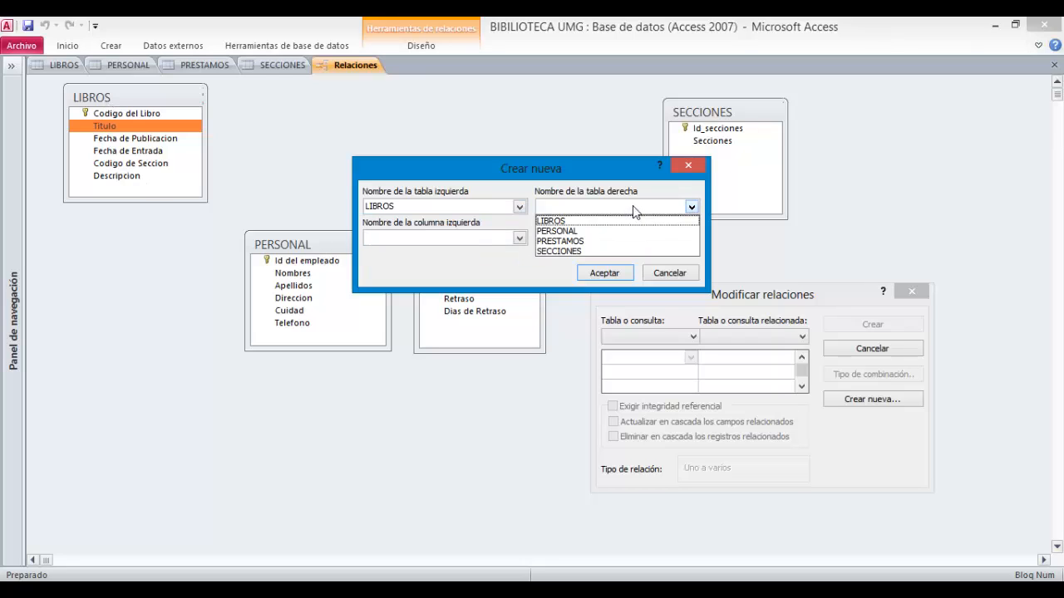
{"action": "left_click", "coordinate": [559, 251]}
{"action": "left_click", "coordinate": [520, 239]}
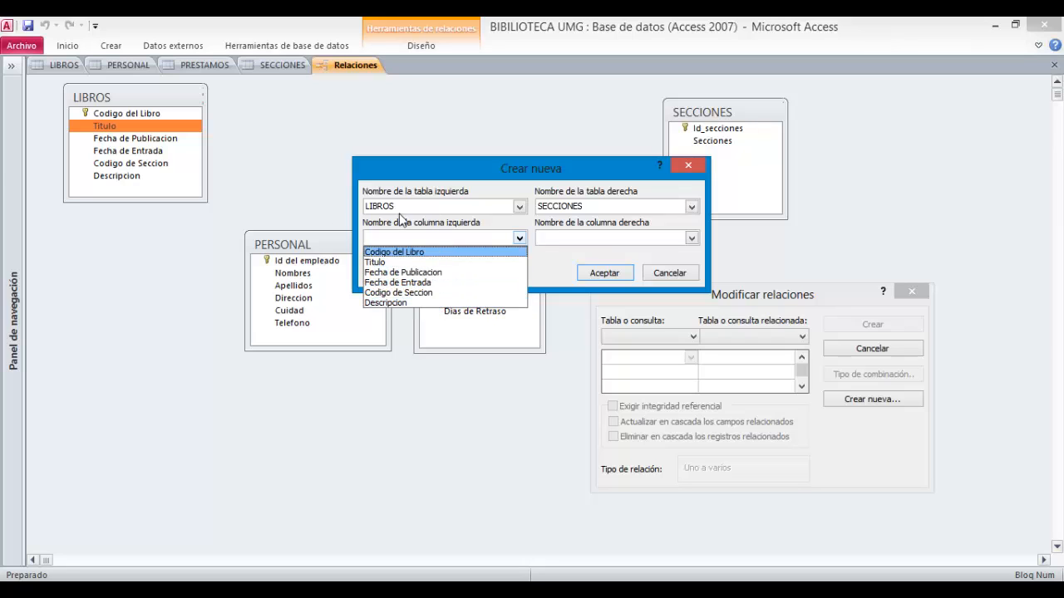
{"action": "left_click", "coordinate": [392, 262]}
{"action": "left_click", "coordinate": [579, 236]}
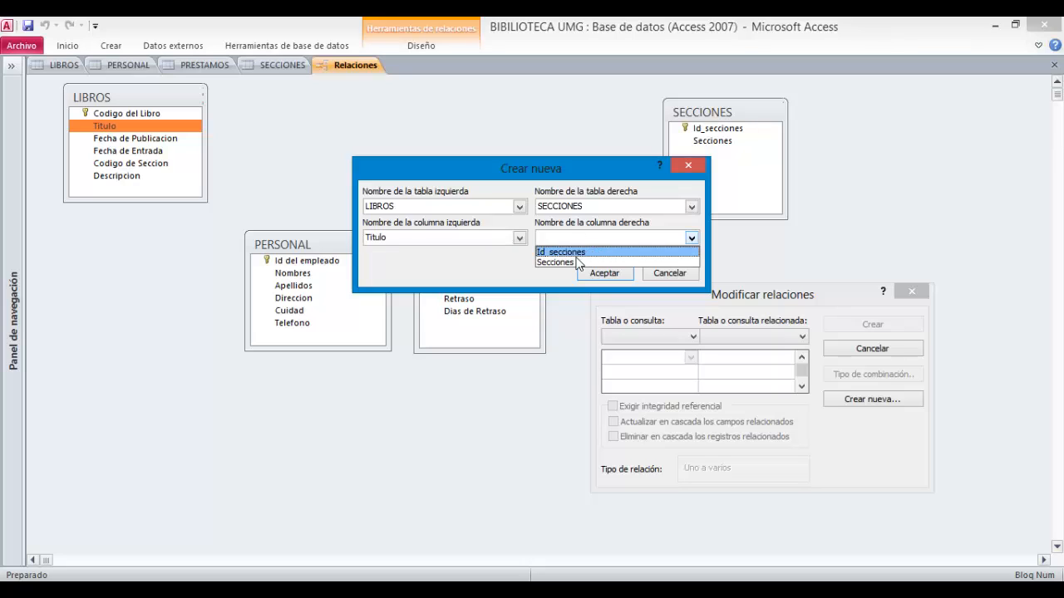
{"action": "left_click", "coordinate": [573, 262]}
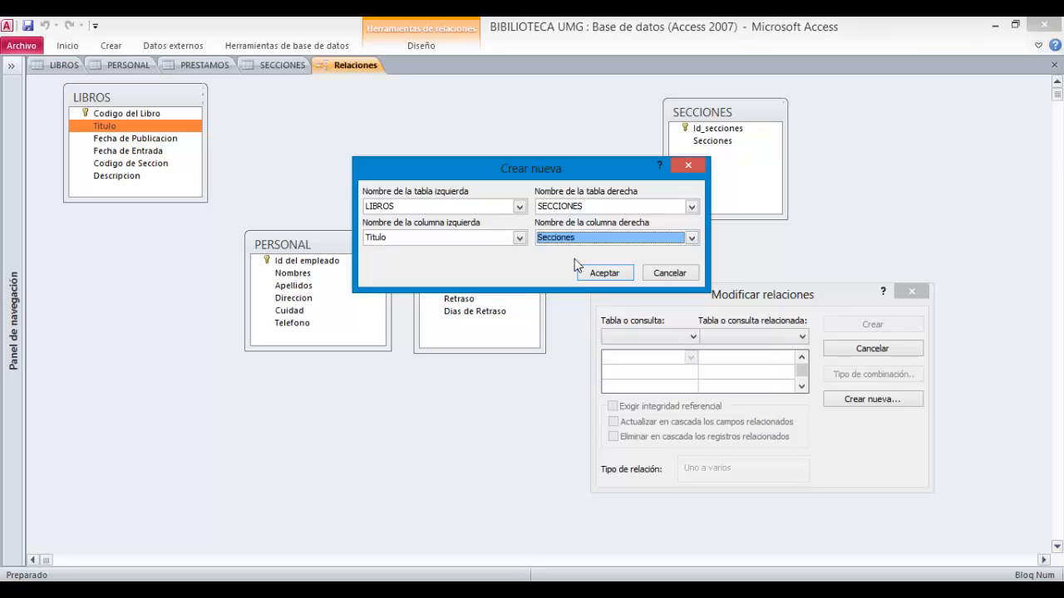
{"action": "left_click", "coordinate": [602, 273]}
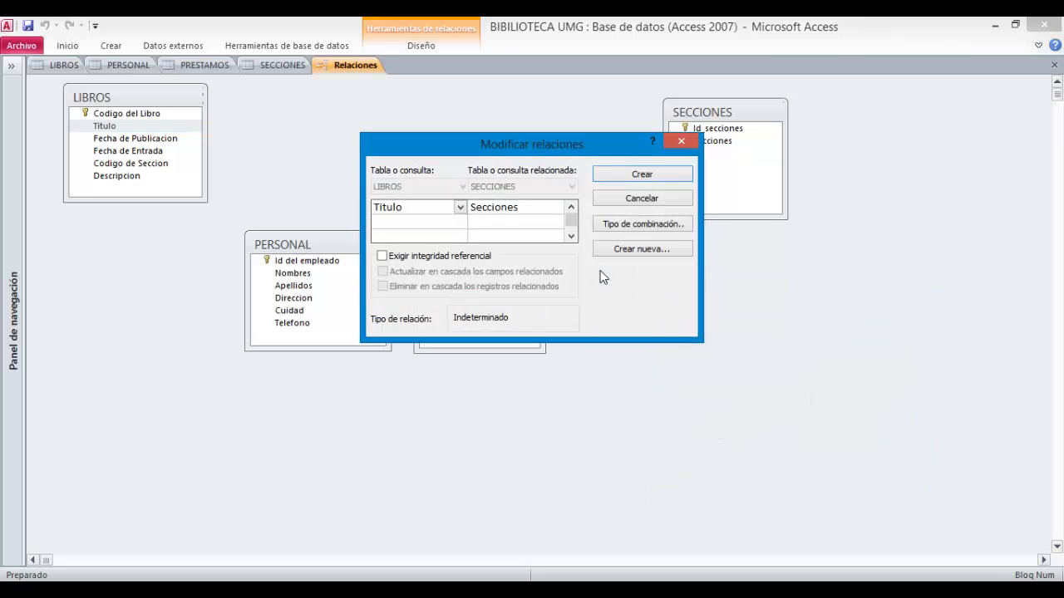
{"action": "left_click", "coordinate": [635, 176]}
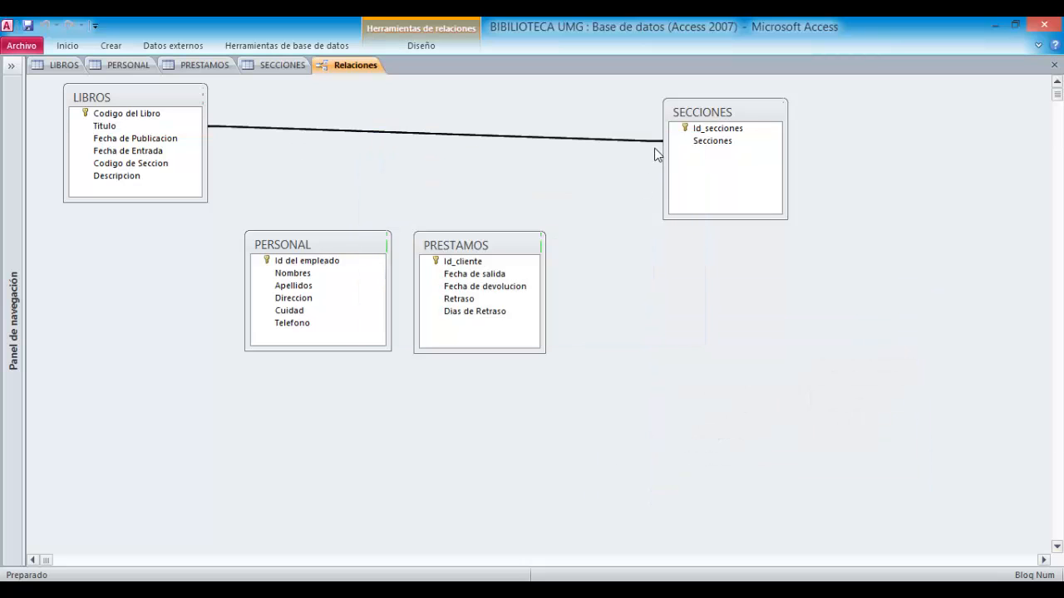
- Reposition the SECCIONES, PERSONAL and PRESTAMOS table boxes in the relationships layout
{"action": "left_click", "coordinate": [678, 141]}
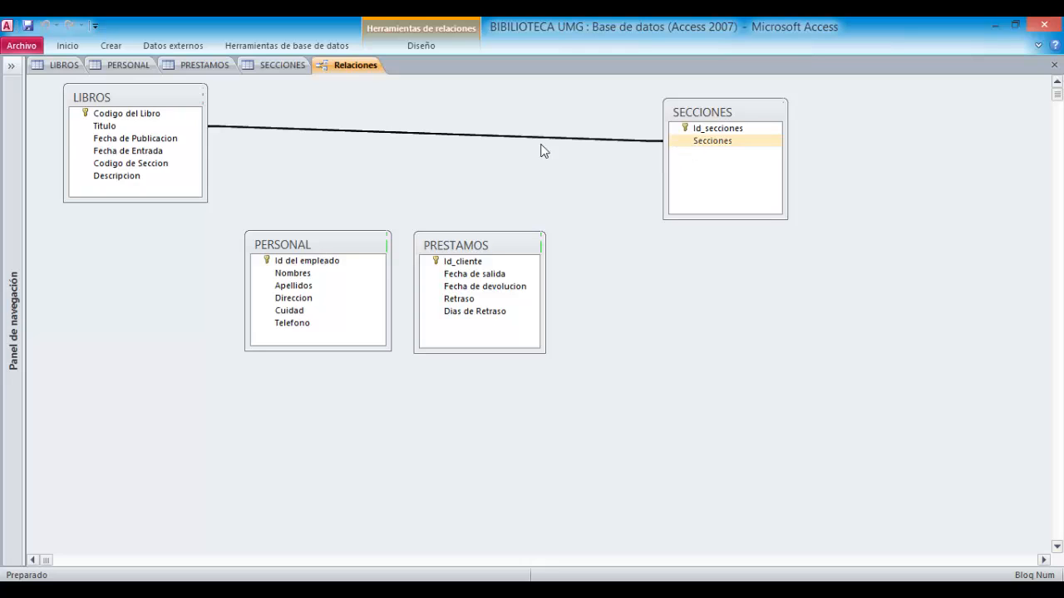
{"action": "left_click", "coordinate": [179, 128]}
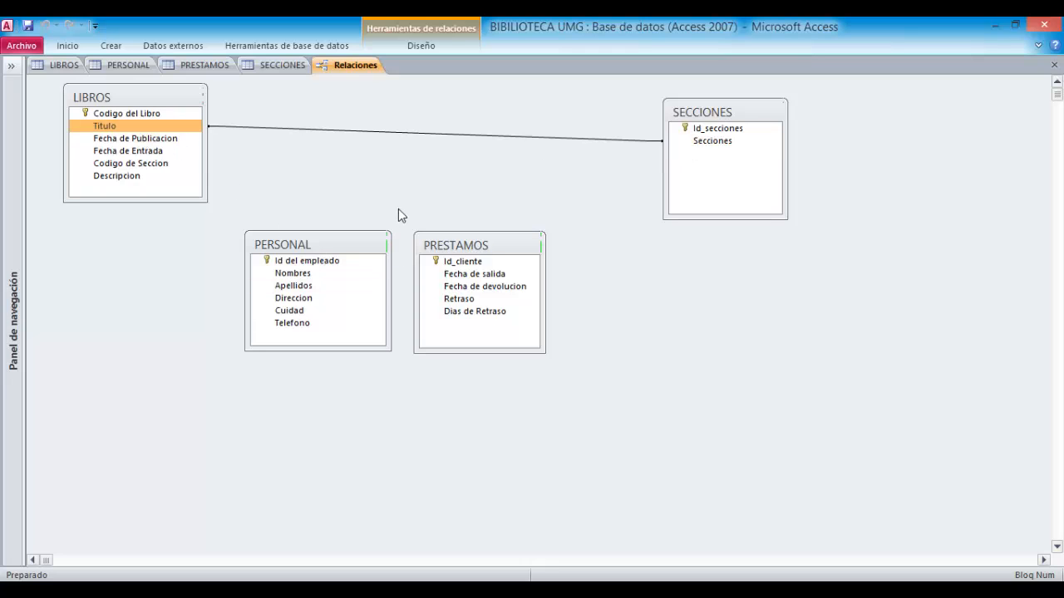
{"action": "left_click_drag", "start_coordinate": [695, 117], "coordinate": [591, 105]}
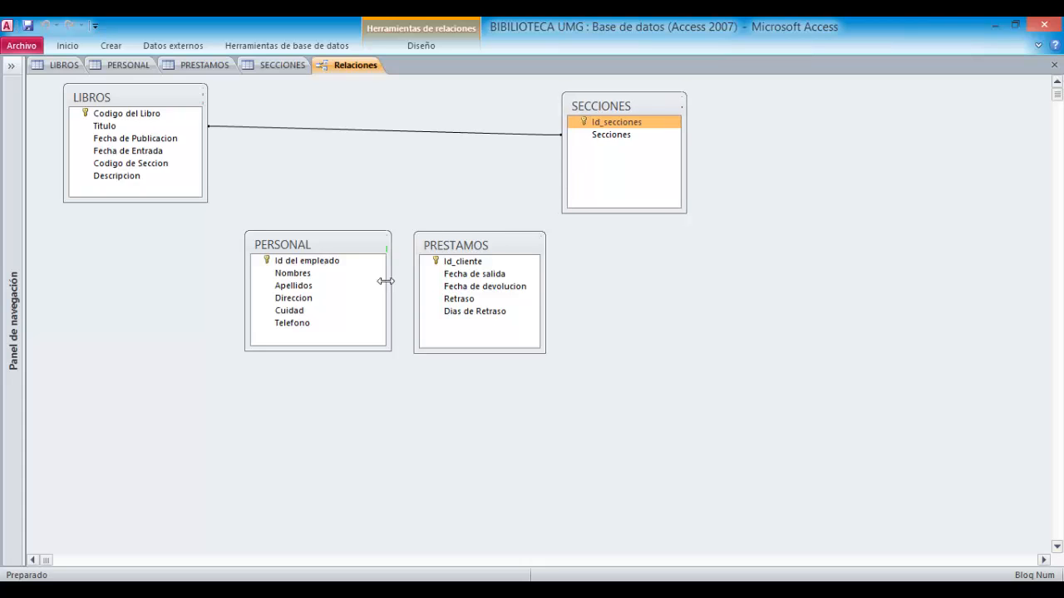
{"action": "left_click_drag", "start_coordinate": [320, 243], "coordinate": [270, 289]}
{"action": "left_click_drag", "start_coordinate": [447, 246], "coordinate": [462, 286]}
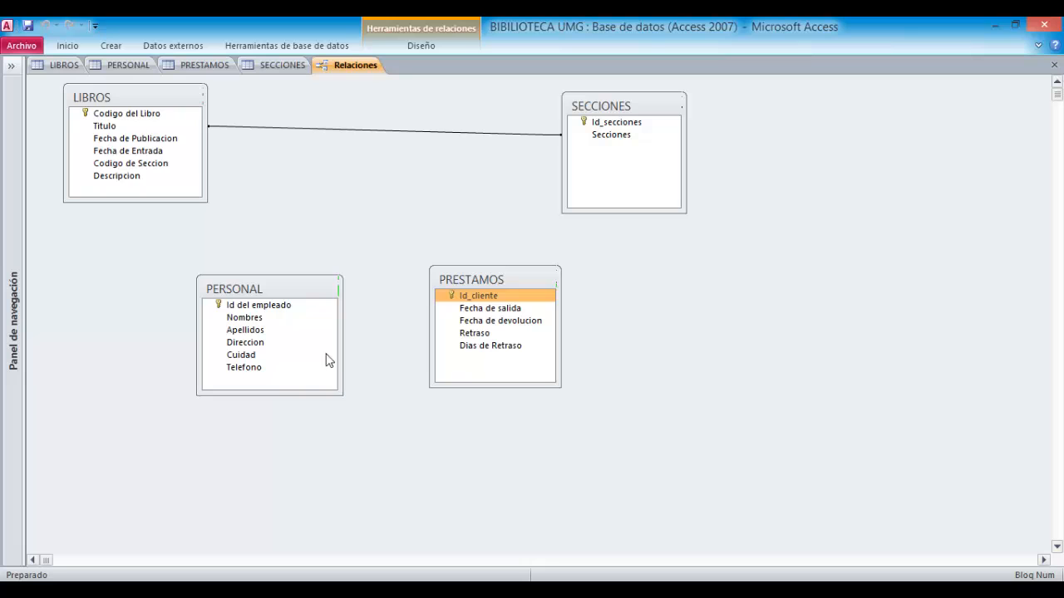
- Create a relationship linking the PERSONAL field Nombres to the PRESTAMOS field Id_cliente
{"action": "double_click", "coordinate": [268, 323]}
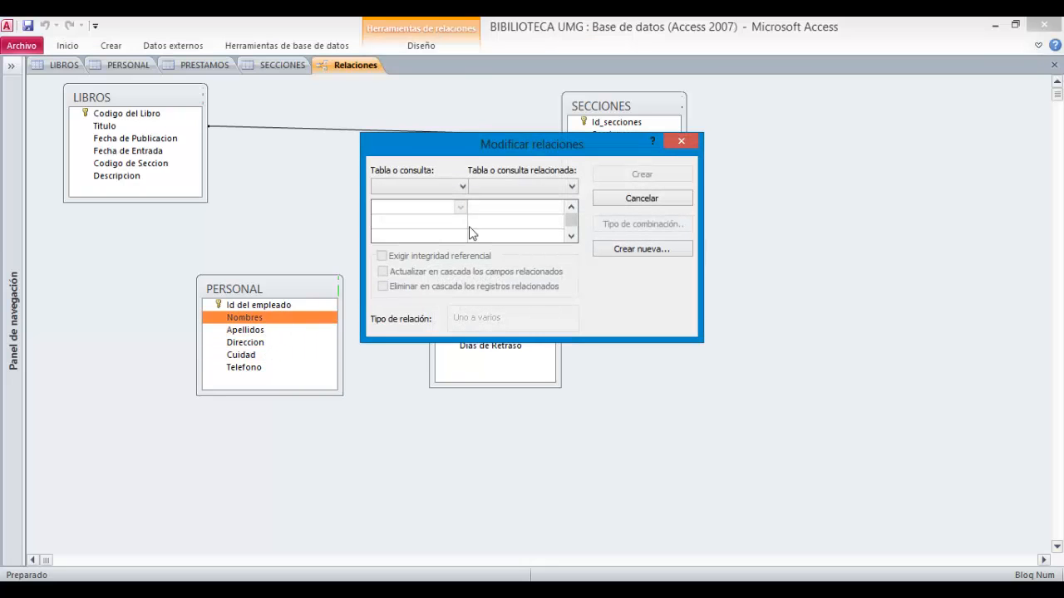
{"action": "left_click", "coordinate": [632, 249]}
{"action": "left_click", "coordinate": [519, 207]}
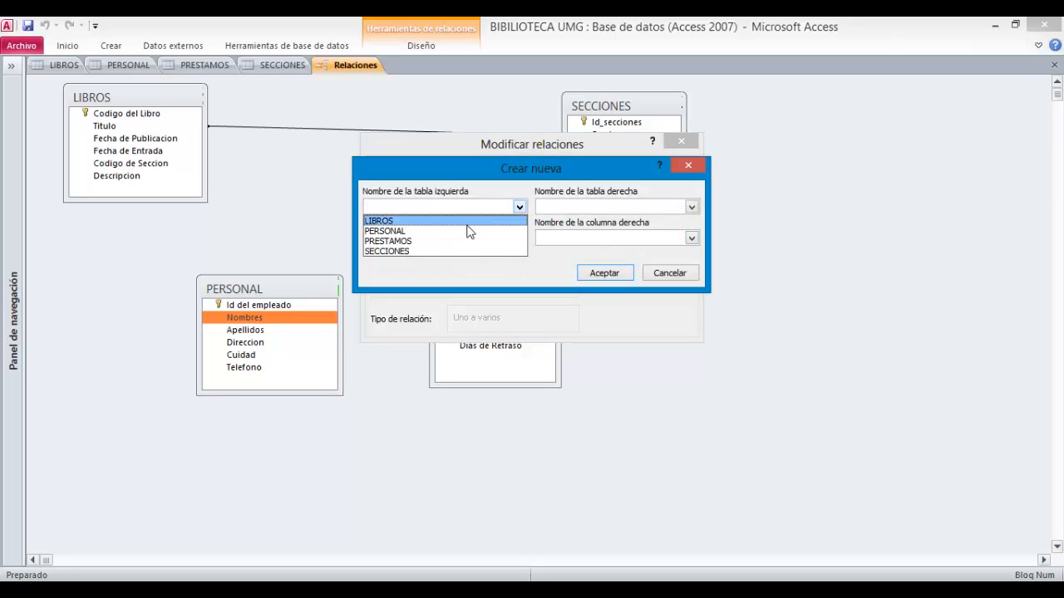
{"action": "left_click", "coordinate": [491, 231]}
{"action": "left_click", "coordinate": [520, 239]}
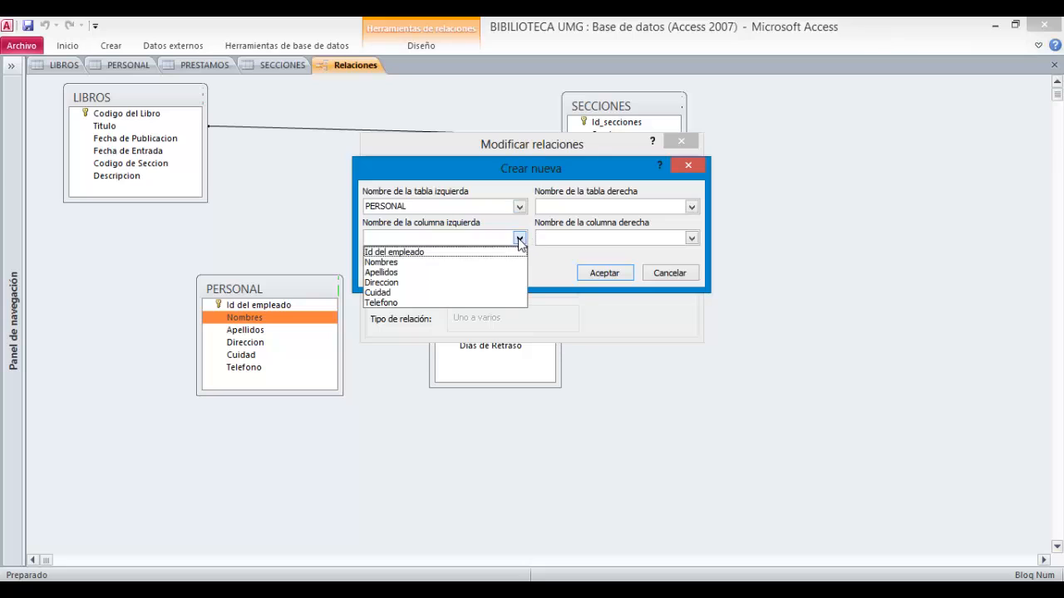
{"action": "left_click", "coordinate": [486, 263]}
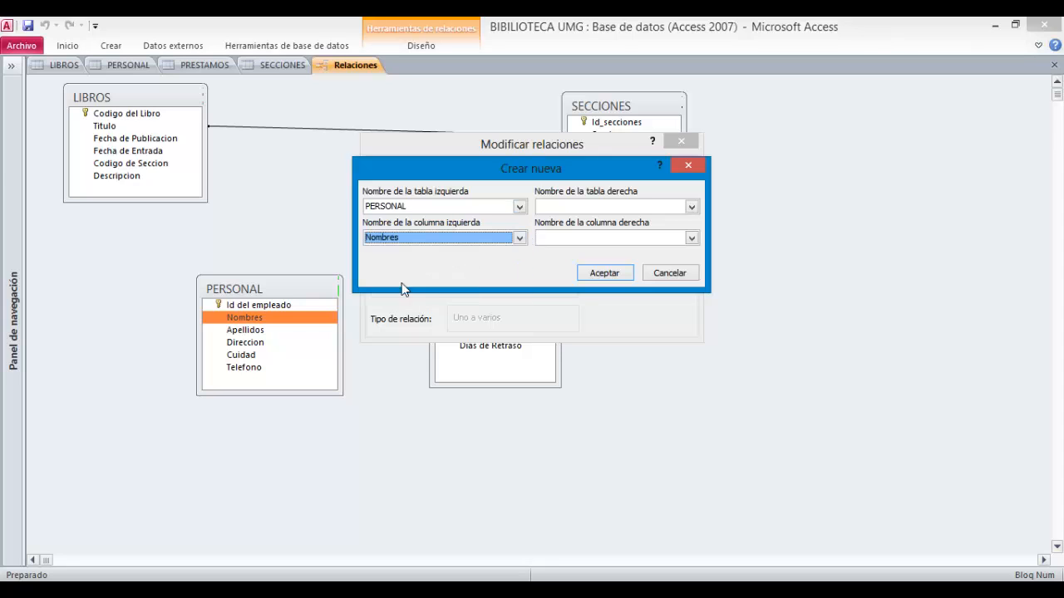
{"action": "left_click", "coordinate": [616, 209]}
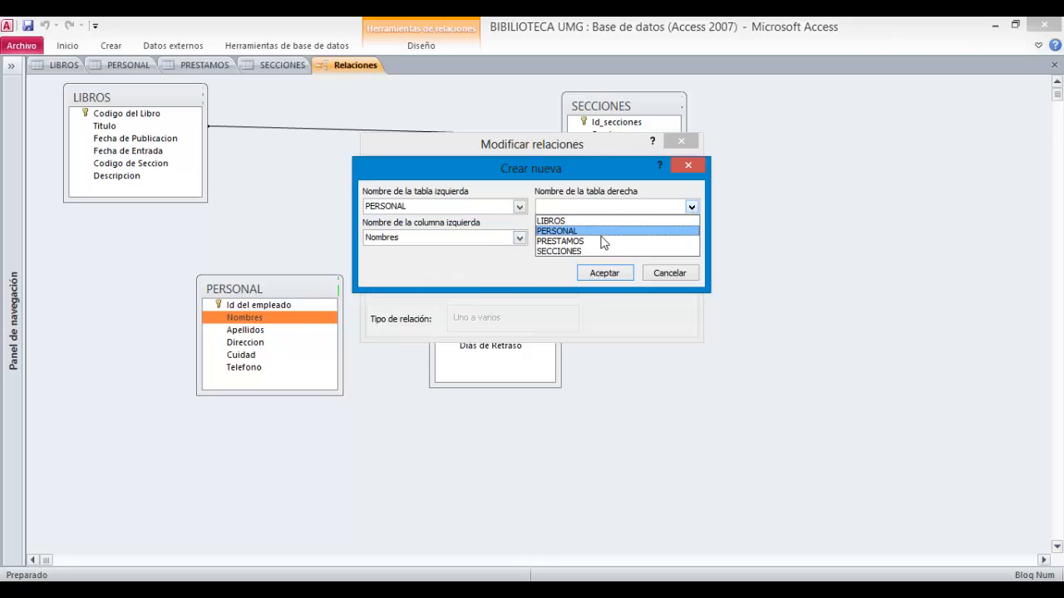
{"action": "left_click", "coordinate": [604, 241]}
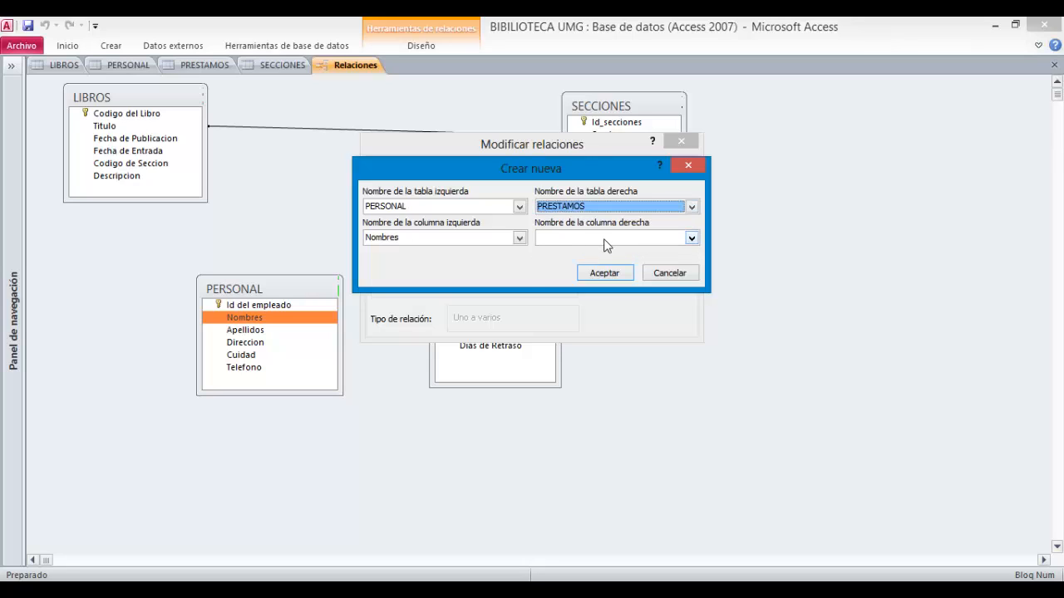
{"action": "left_click", "coordinate": [604, 240]}
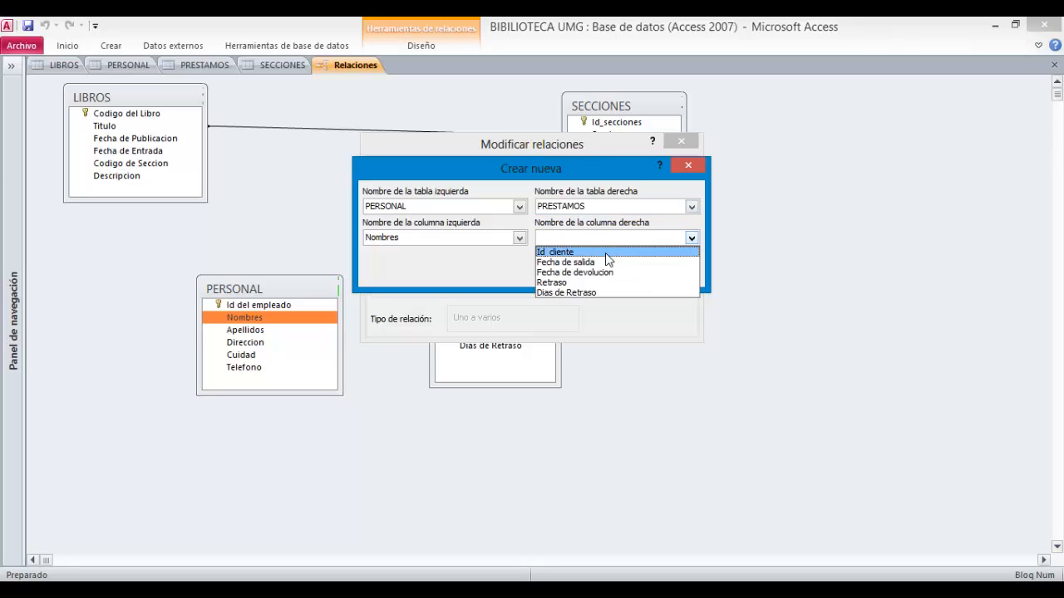
{"action": "left_click", "coordinate": [605, 253]}
{"action": "left_click", "coordinate": [609, 271]}
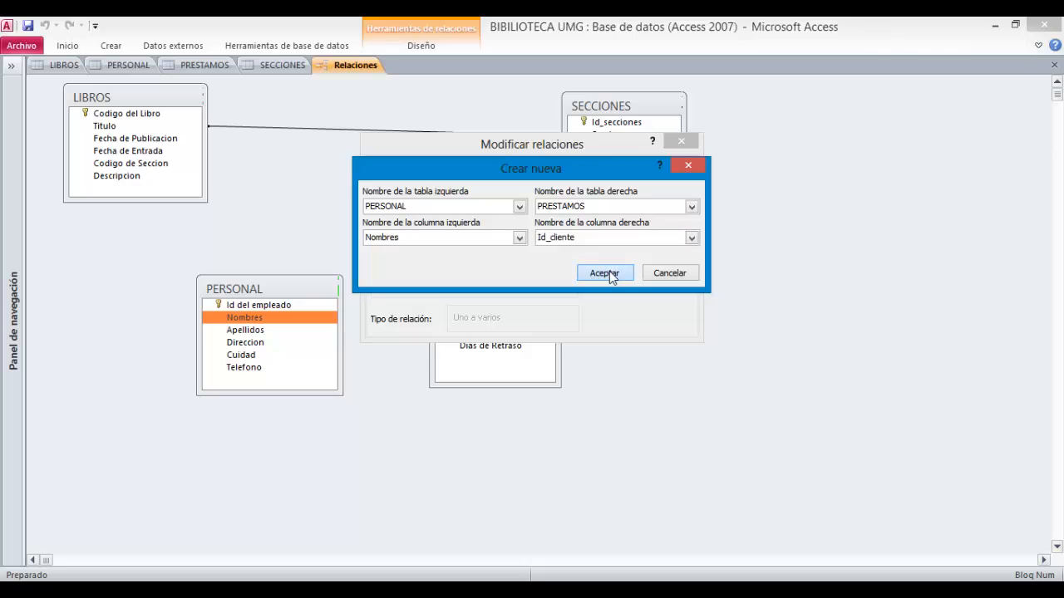
{"action": "left_click", "coordinate": [622, 176]}
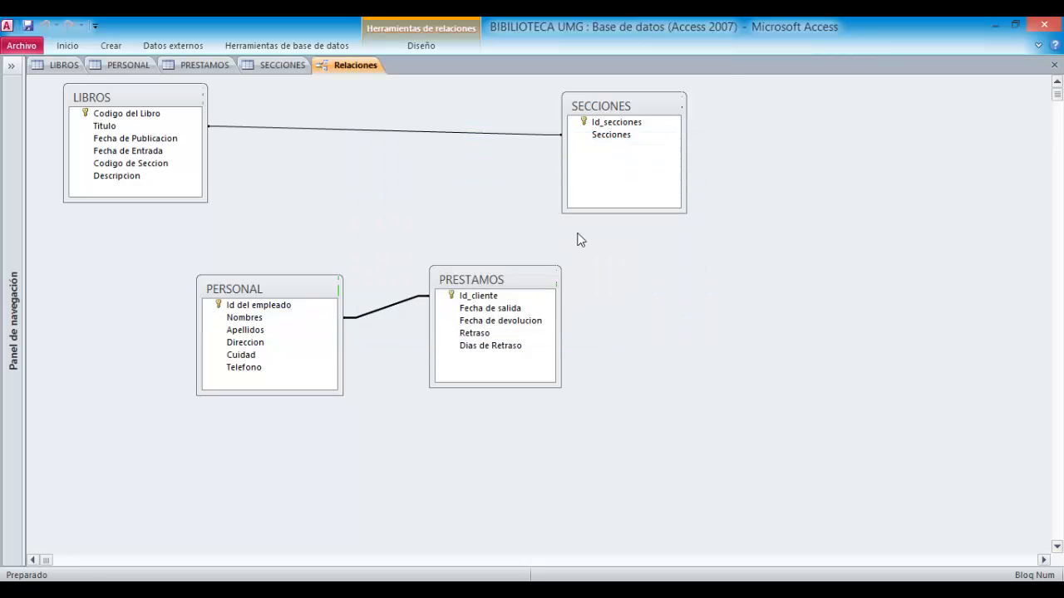
- Move the PRESTAMOS and PERSONAL table boxes closer together on the layout
{"action": "left_click_drag", "start_coordinate": [507, 280], "coordinate": [461, 270]}
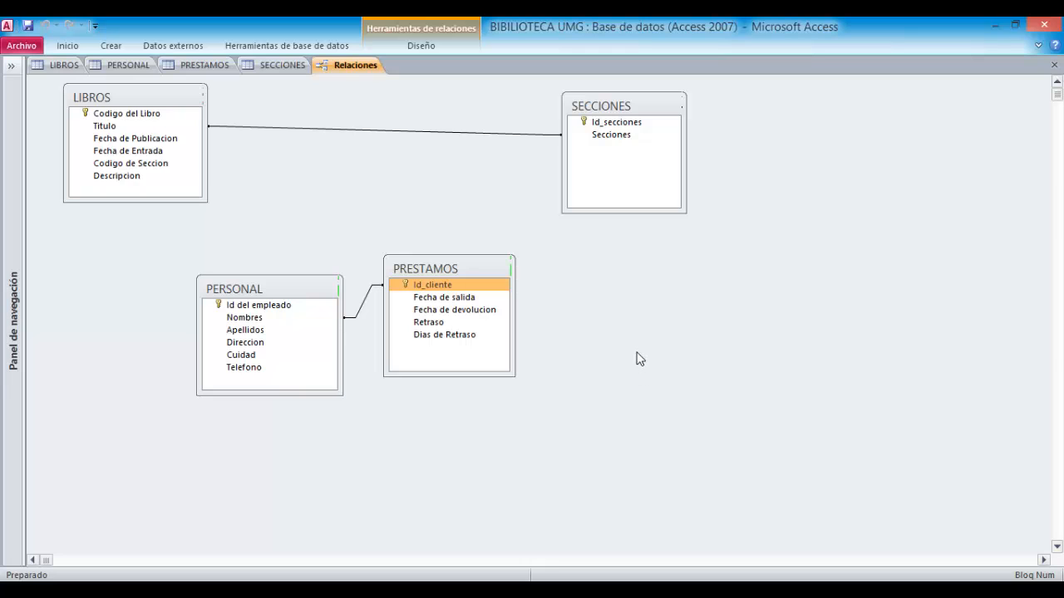
{"action": "left_click_drag", "start_coordinate": [282, 280], "coordinate": [211, 273]}
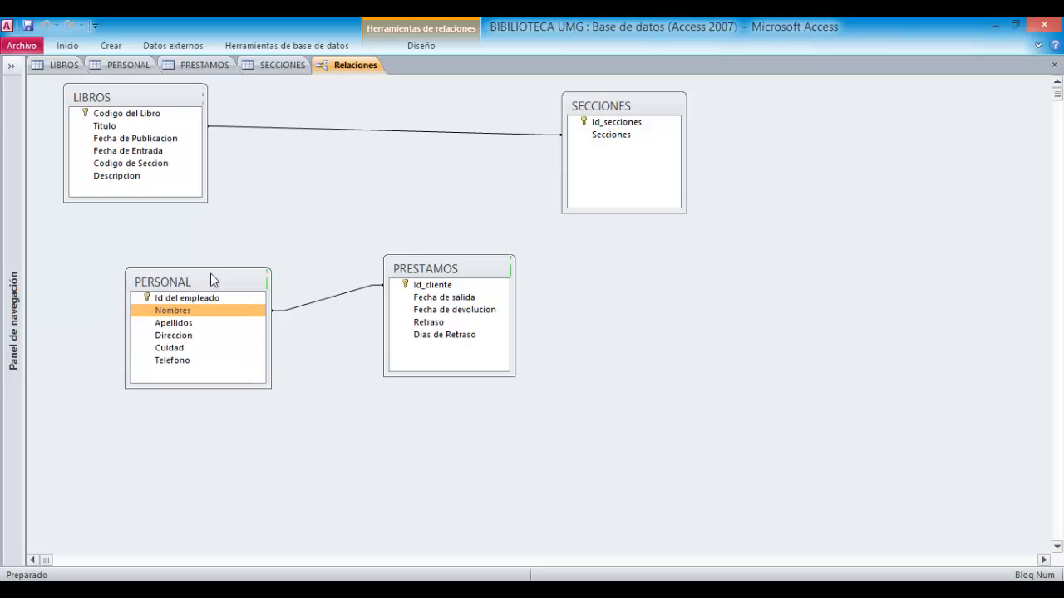
{"action": "left_click", "coordinate": [148, 166]}
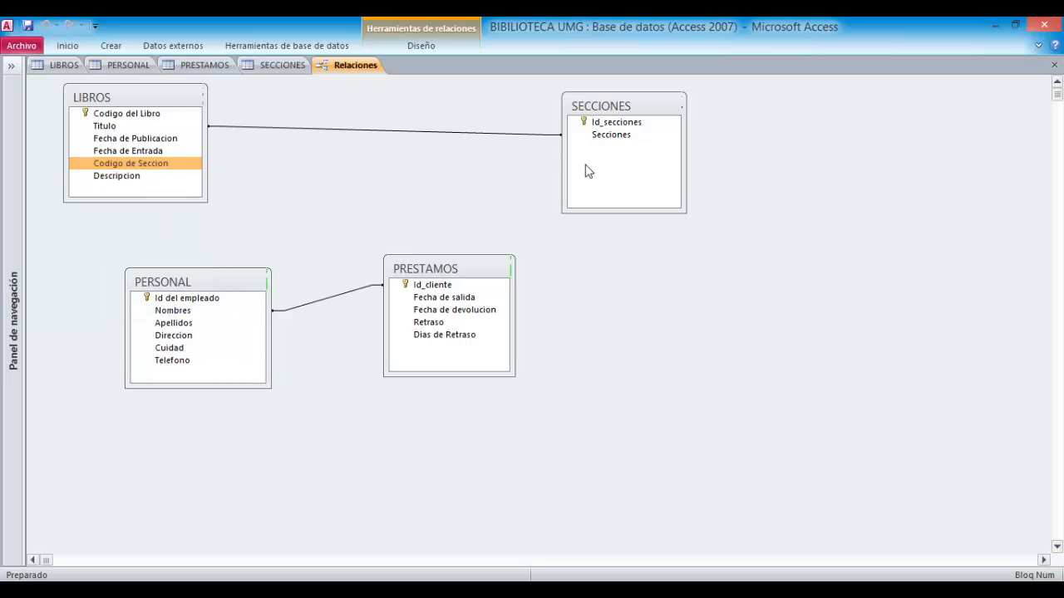
{"action": "left_click", "coordinate": [595, 122]}
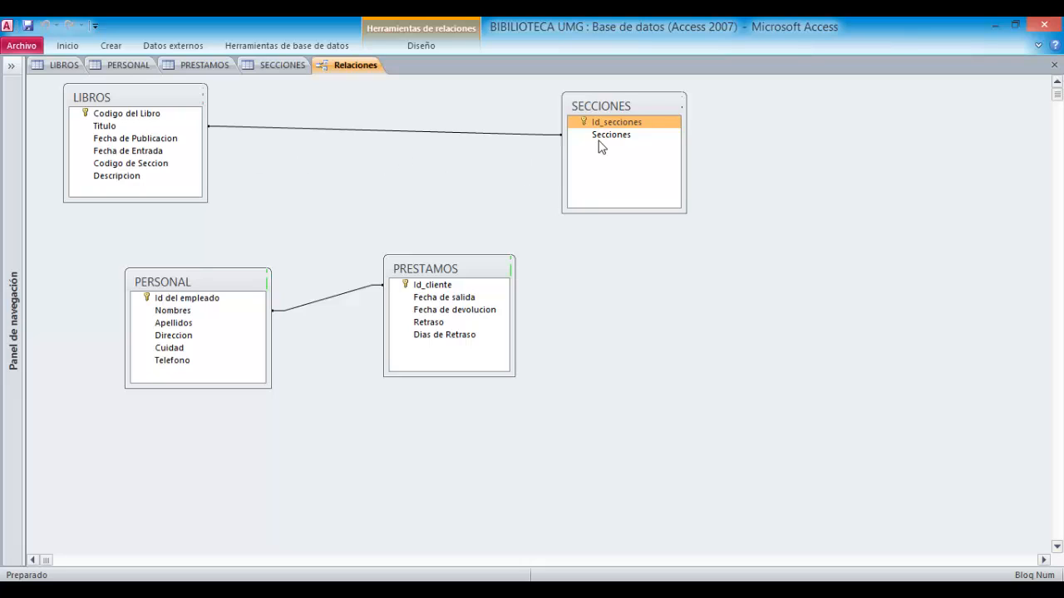
- Try to create a new relationship linking the LIBROS field Codigo de Seccion to the SECCIONES field Secciones, agreeing to modify the existing one
{"action": "left_click_drag", "start_coordinate": [602, 147], "coordinate": [167, 162]}
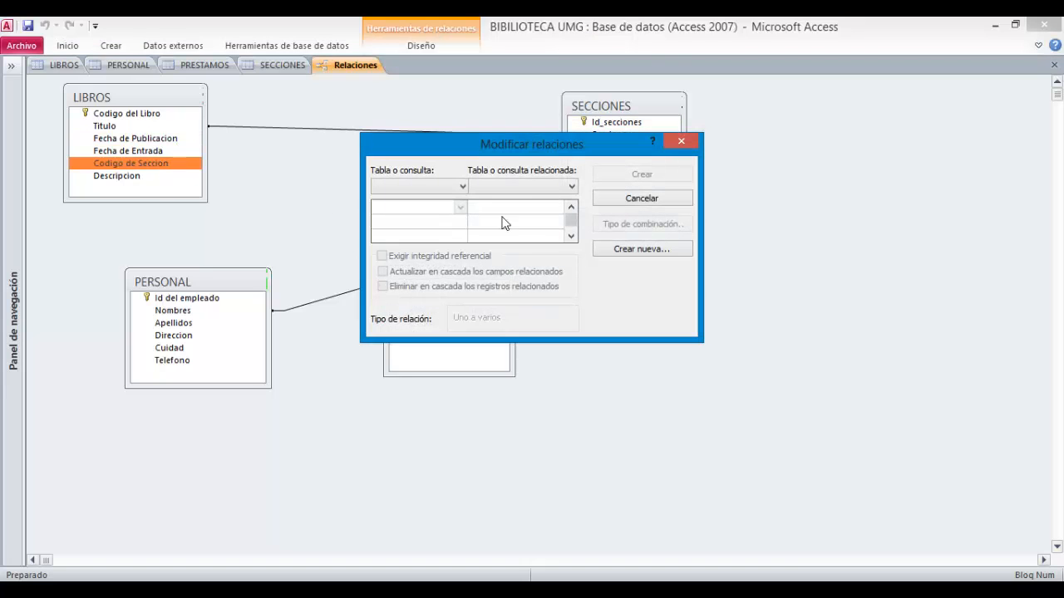
{"action": "left_click", "coordinate": [463, 186]}
{"action": "left_click", "coordinate": [619, 252]}
{"action": "left_click", "coordinate": [619, 249]}
{"action": "left_click", "coordinate": [519, 207]}
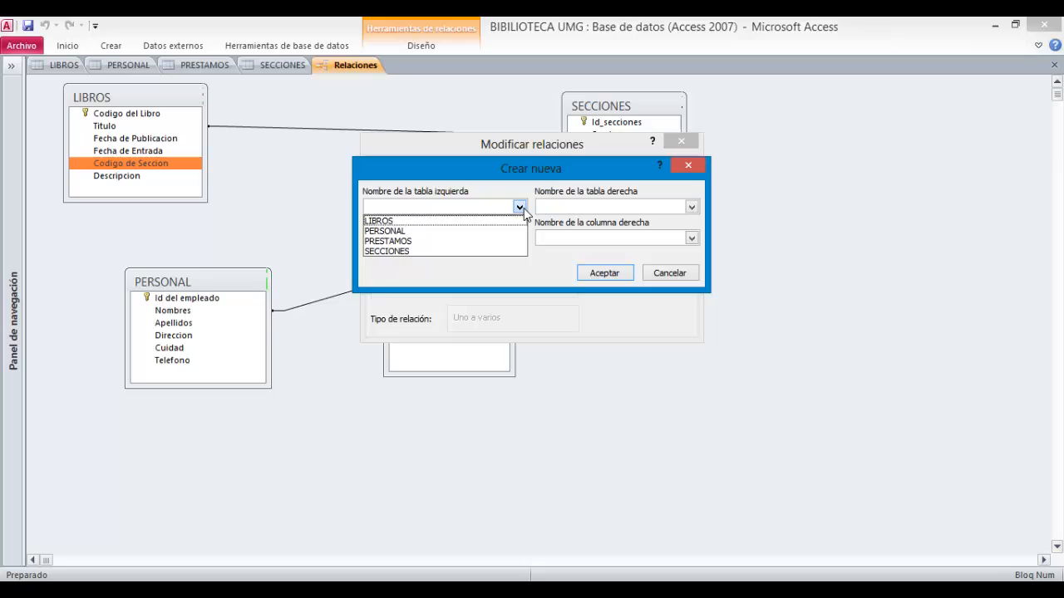
{"action": "left_click", "coordinate": [409, 220]}
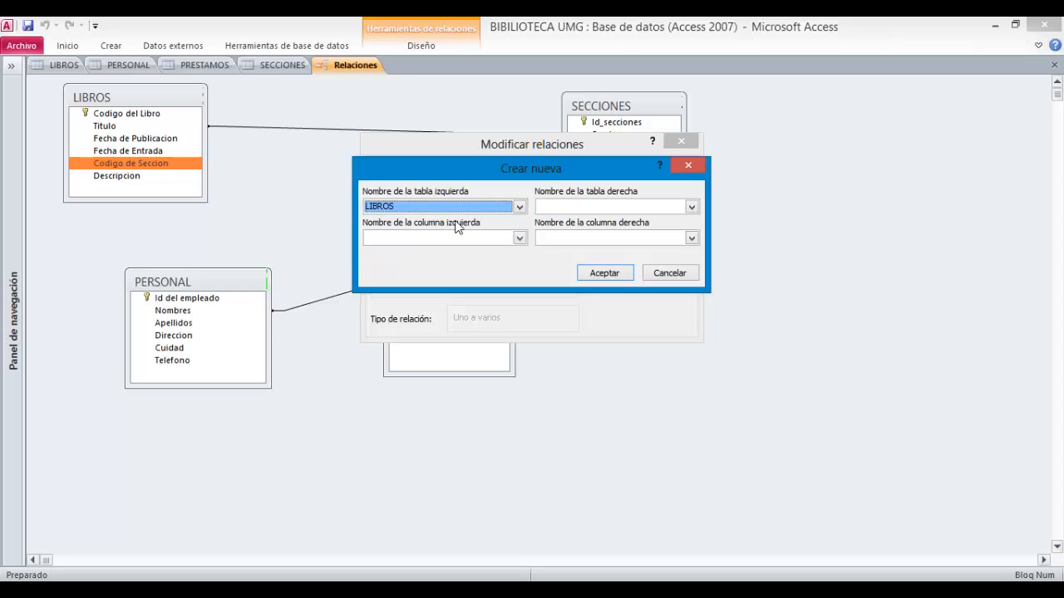
{"action": "left_click", "coordinate": [517, 239]}
{"action": "left_click", "coordinate": [473, 292]}
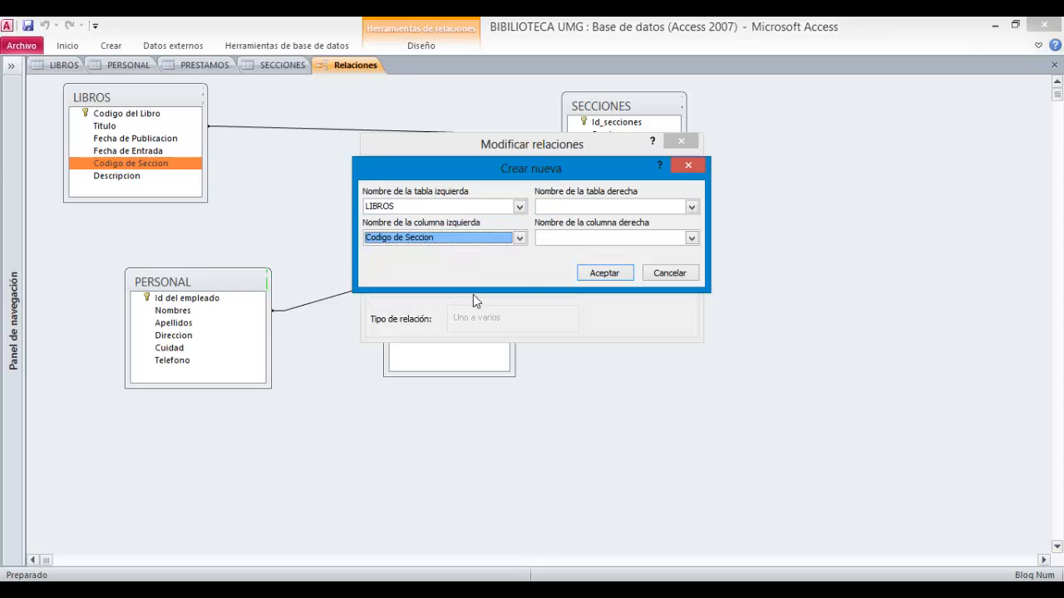
{"action": "left_click", "coordinate": [608, 208]}
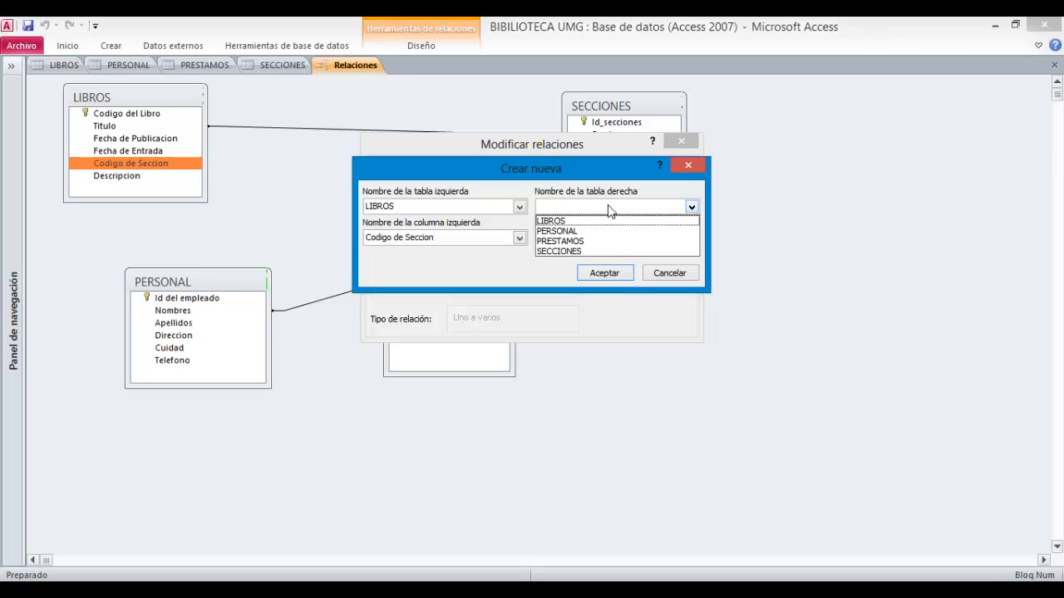
{"action": "left_click", "coordinate": [582, 251]}
{"action": "left_click", "coordinate": [691, 237]}
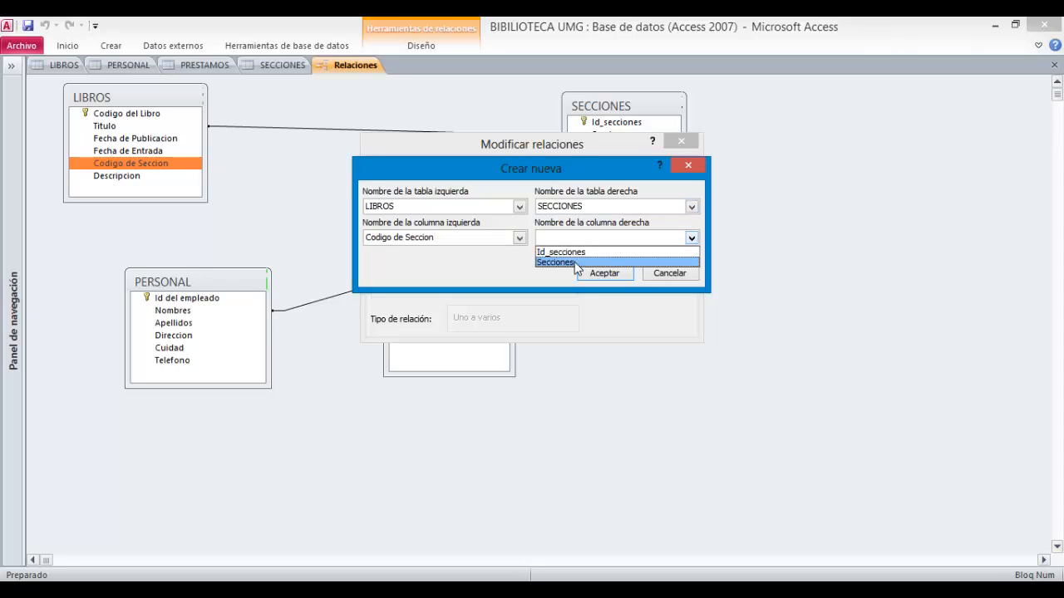
{"action": "left_click", "coordinate": [574, 262]}
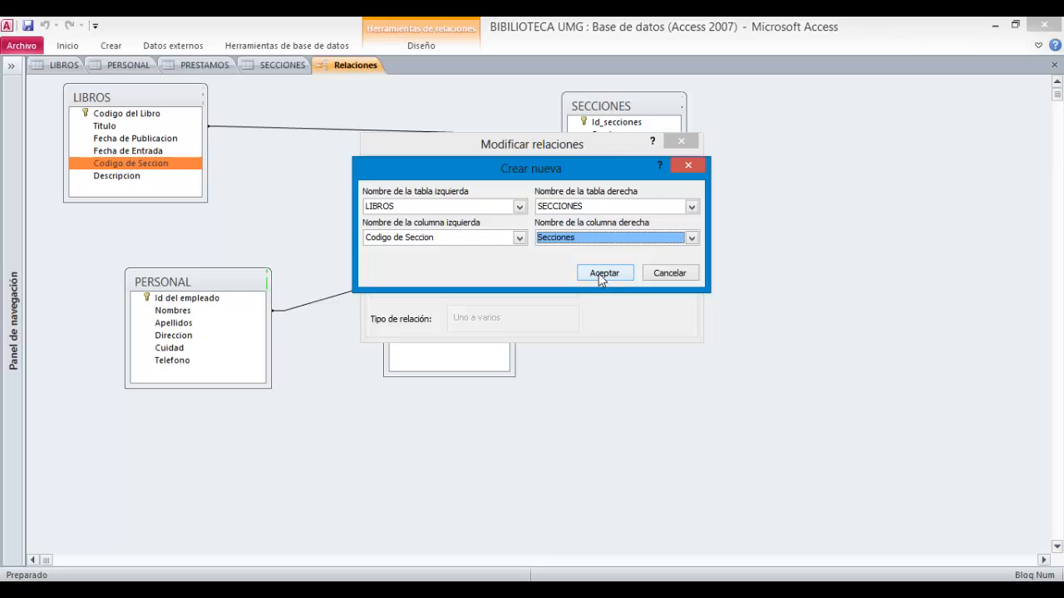
{"action": "left_click", "coordinate": [599, 273]}
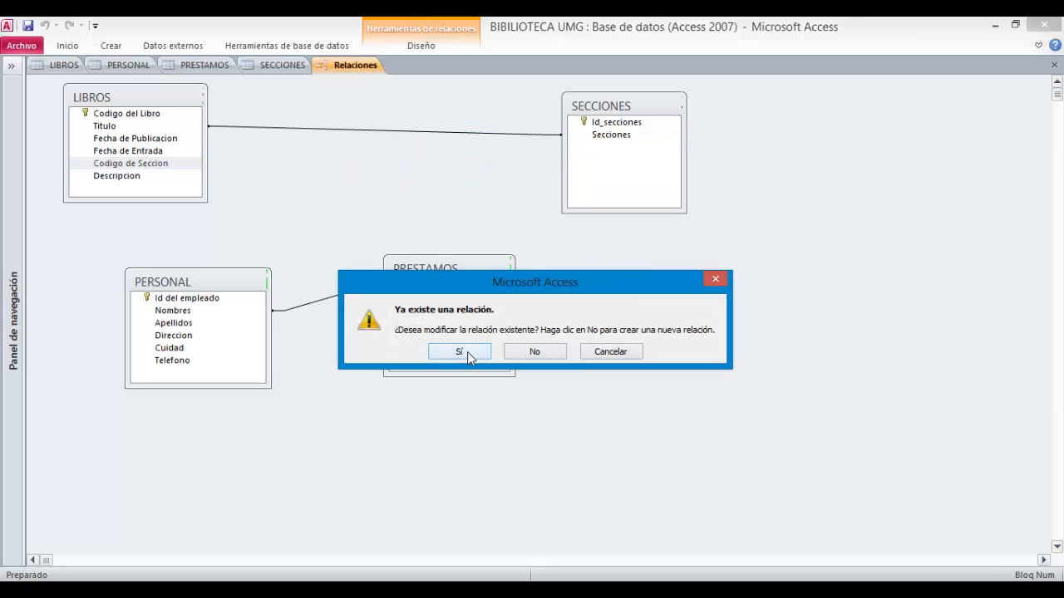
{"action": "left_click", "coordinate": [467, 352]}
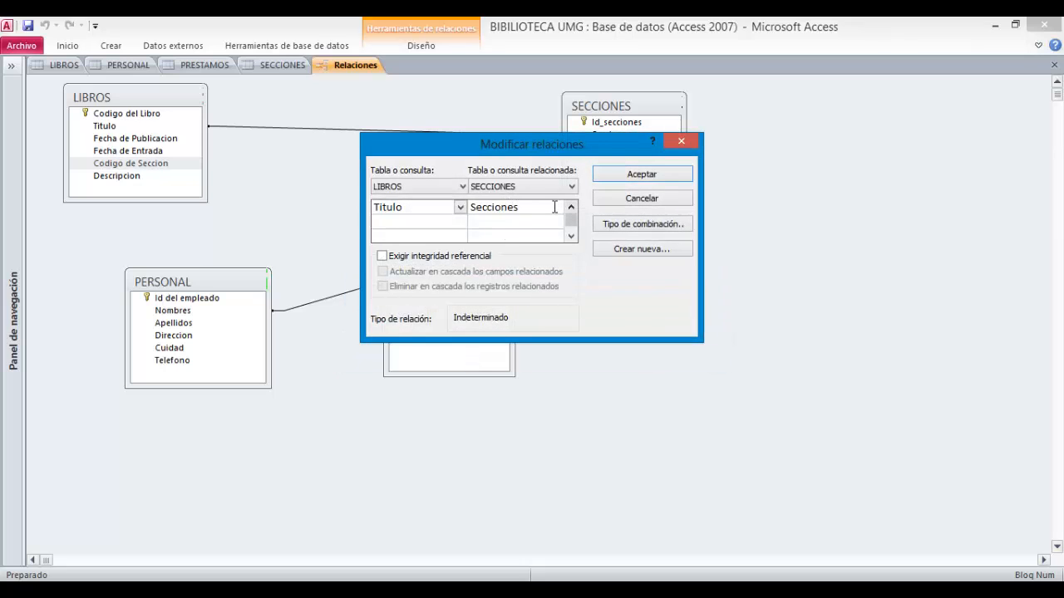
- Change the LIBROS–SECCIONES relationship so Titulo joins the SECCIONES field Id_secciones
{"action": "left_click", "coordinate": [555, 207]}
{"action": "left_click", "coordinate": [548, 226]}
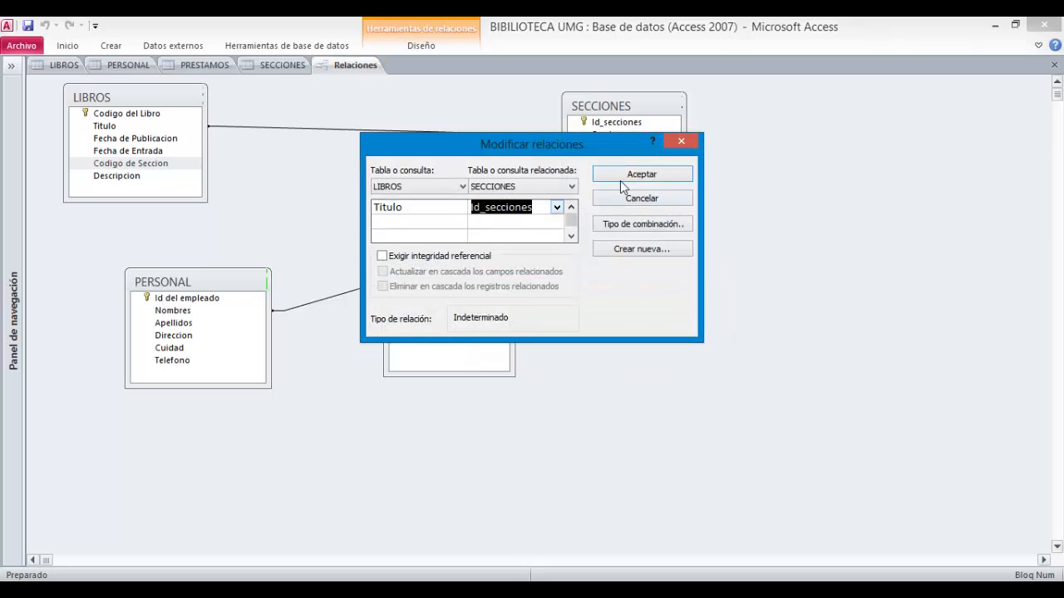
{"action": "left_click", "coordinate": [620, 178]}
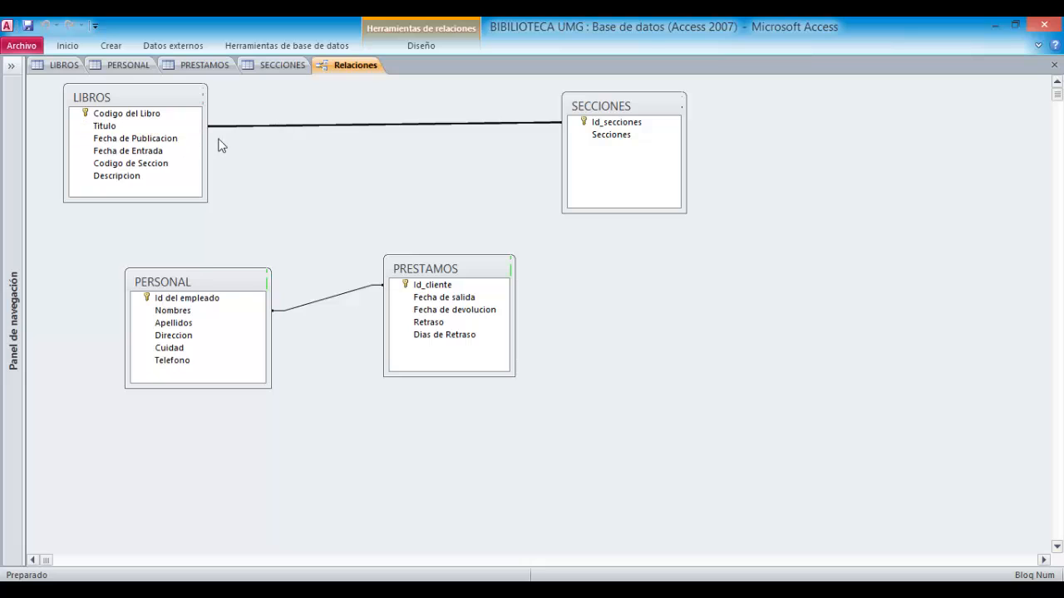
- Move the LIBROS table box lower and to the right on the layout
{"action": "left_click_drag", "start_coordinate": [148, 100], "coordinate": [212, 138]}
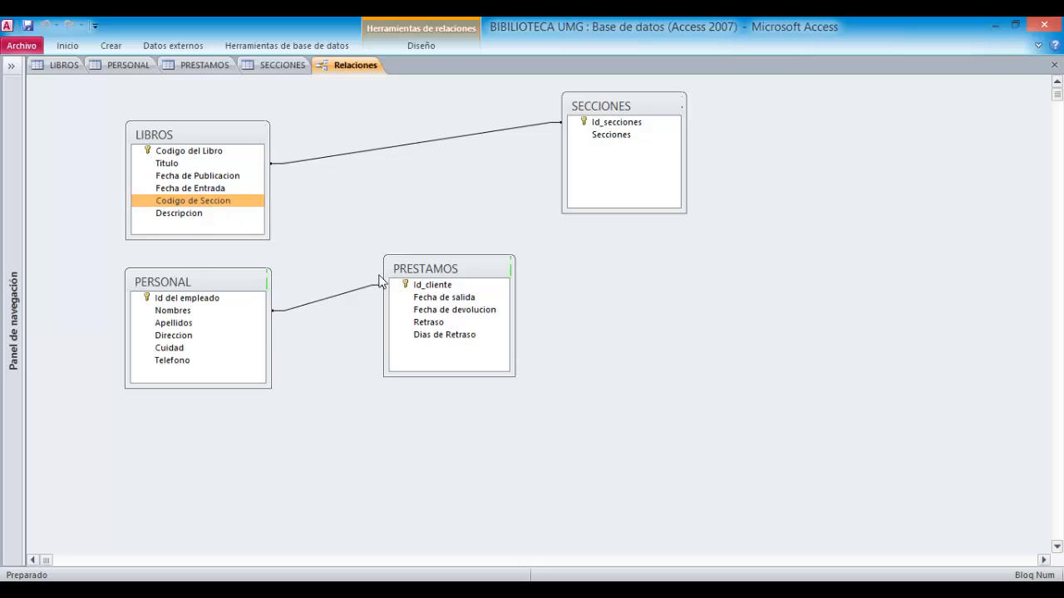
{"action": "double_click", "coordinate": [427, 325]}
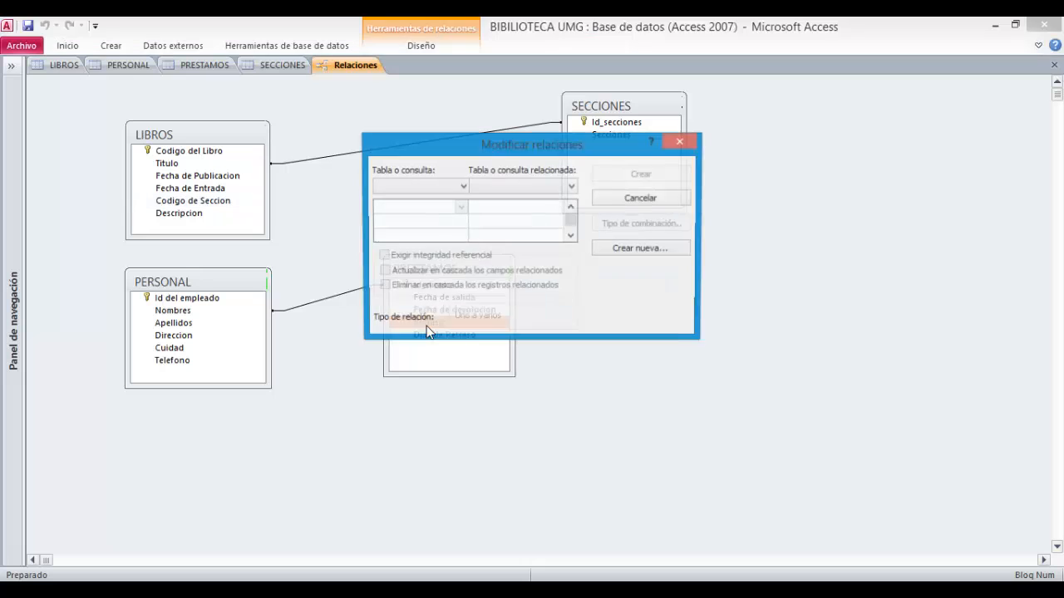
{"action": "left_click", "coordinate": [629, 252]}
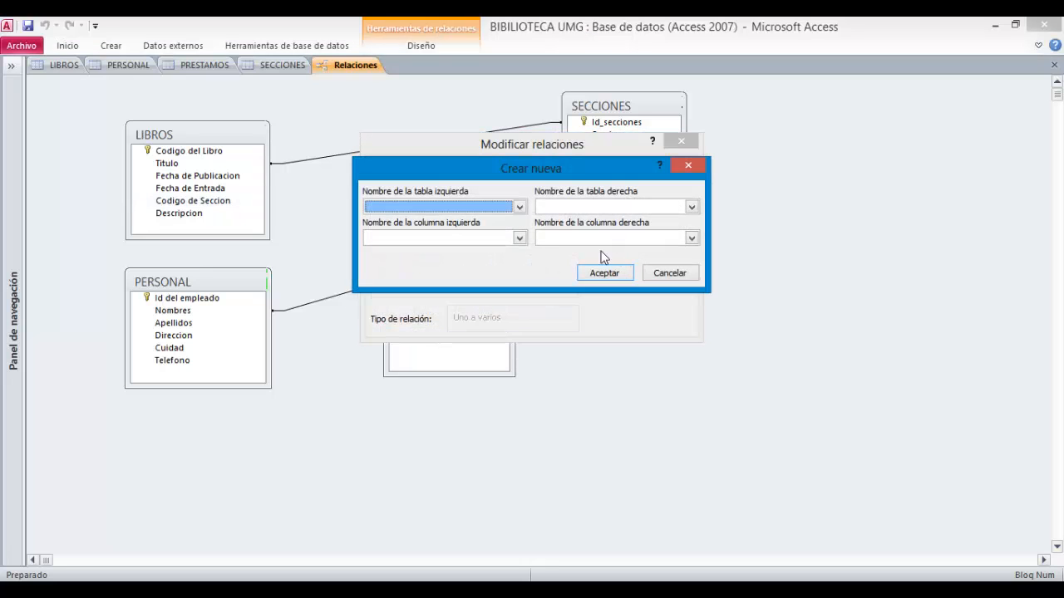
{"action": "left_click", "coordinate": [657, 276]}
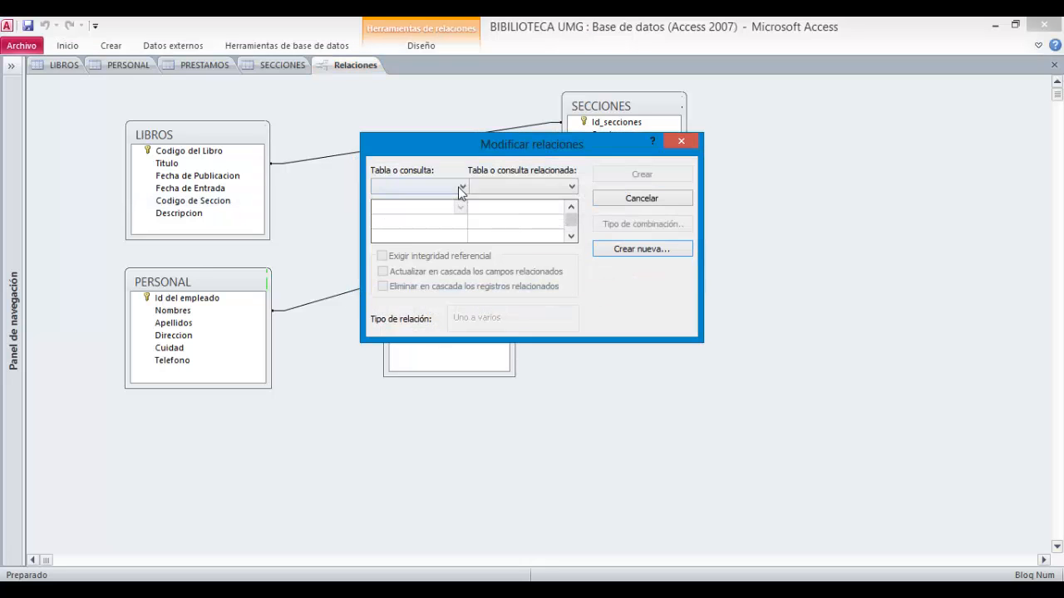
{"action": "left_click", "coordinate": [462, 187]}
{"action": "left_click", "coordinate": [454, 207]}
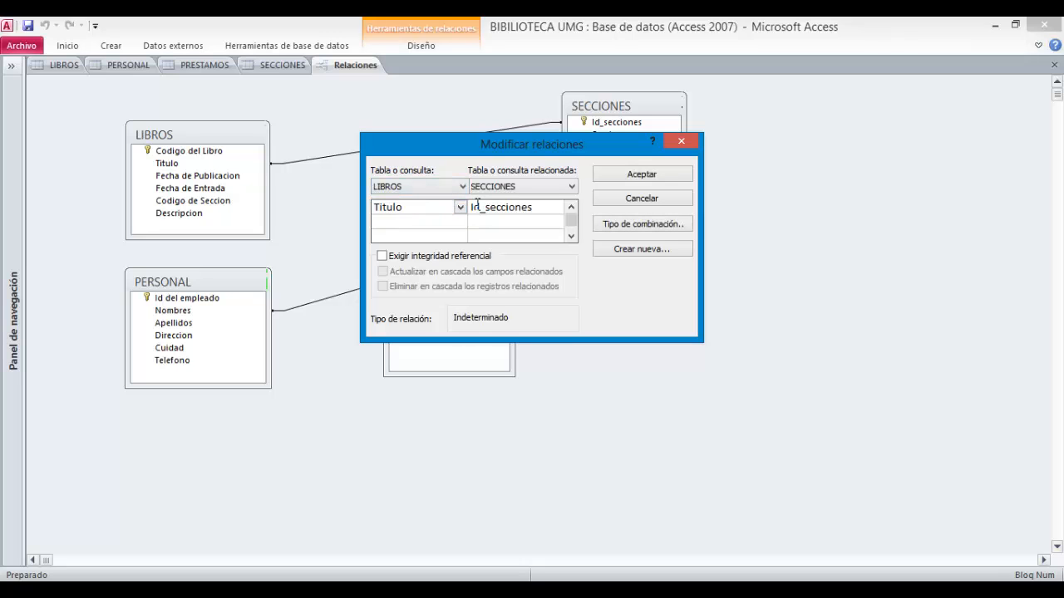
{"action": "left_click", "coordinate": [460, 207]}
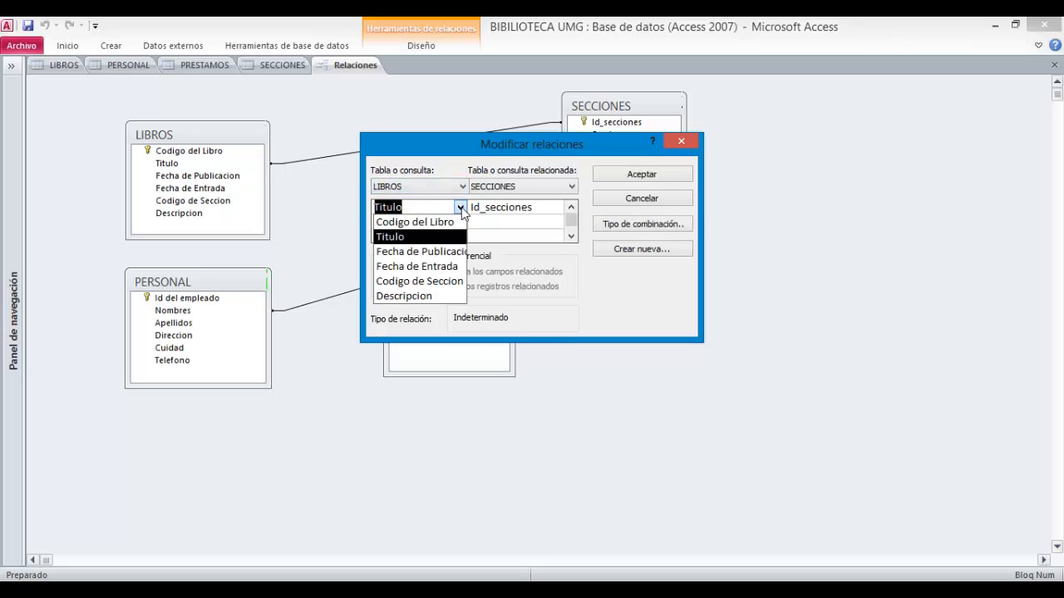
{"action": "left_click", "coordinate": [624, 202]}
{"action": "left_click", "coordinate": [624, 202]}
- Create a relationship linking the PRESTAMOS field Retraso to the LIBROS field Fecha de Entrada
{"action": "double_click", "coordinate": [449, 323]}
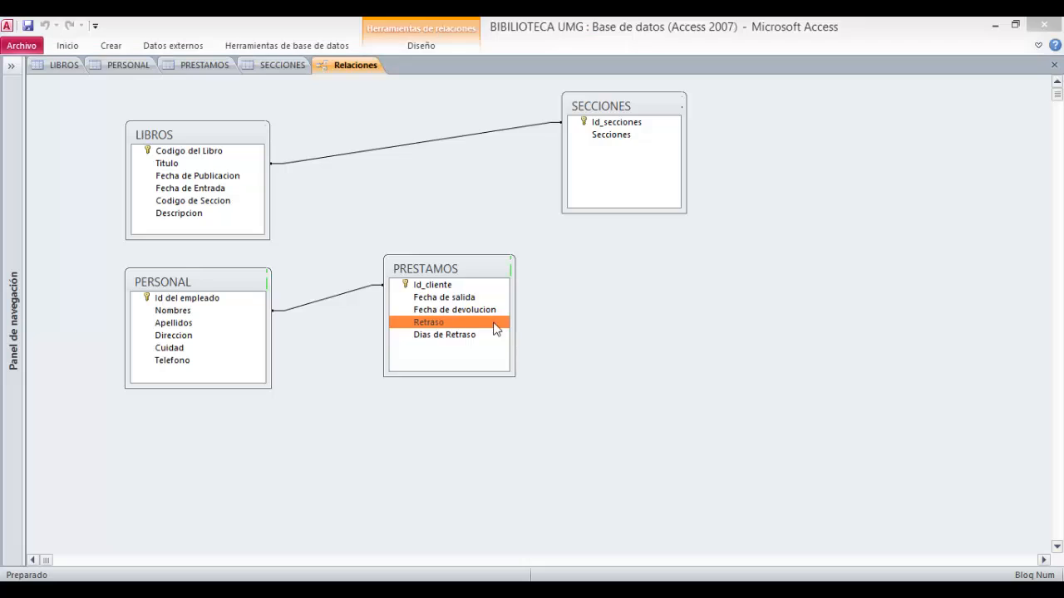
{"action": "left_click", "coordinate": [629, 252]}
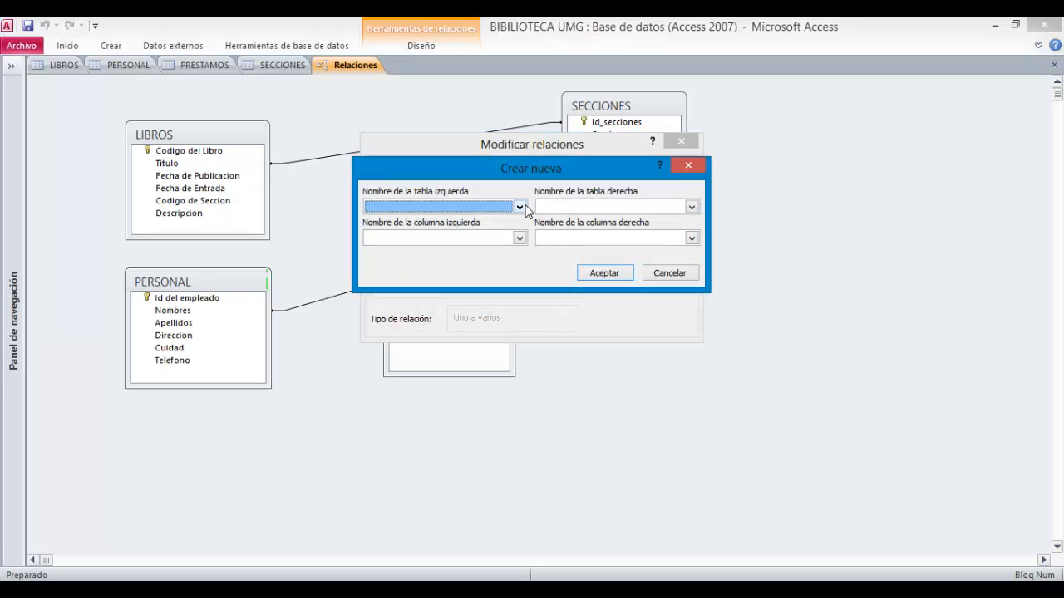
{"action": "left_click", "coordinate": [519, 207]}
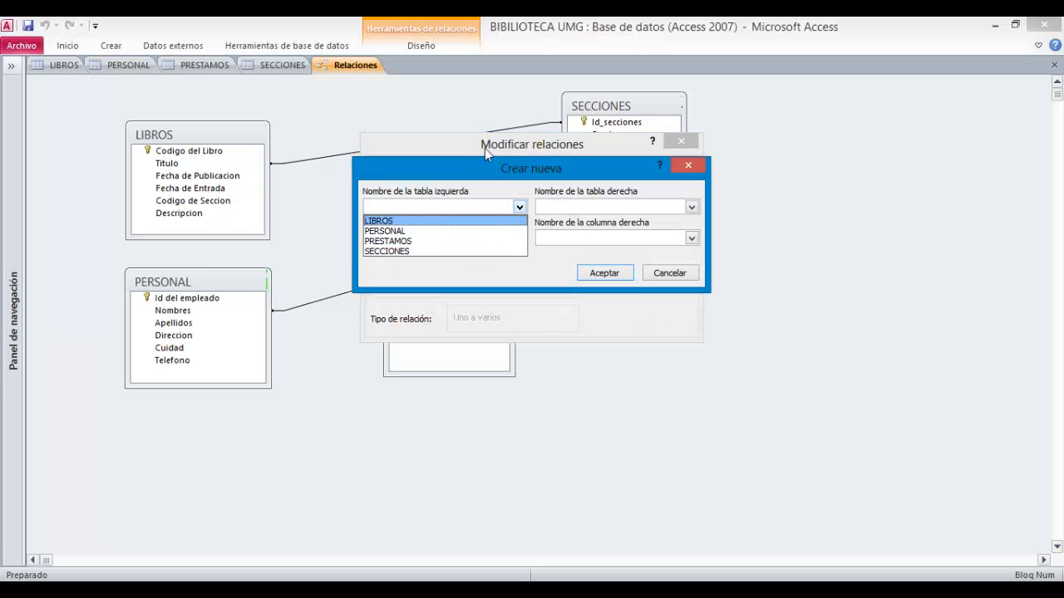
{"action": "left_click", "coordinate": [593, 187]}
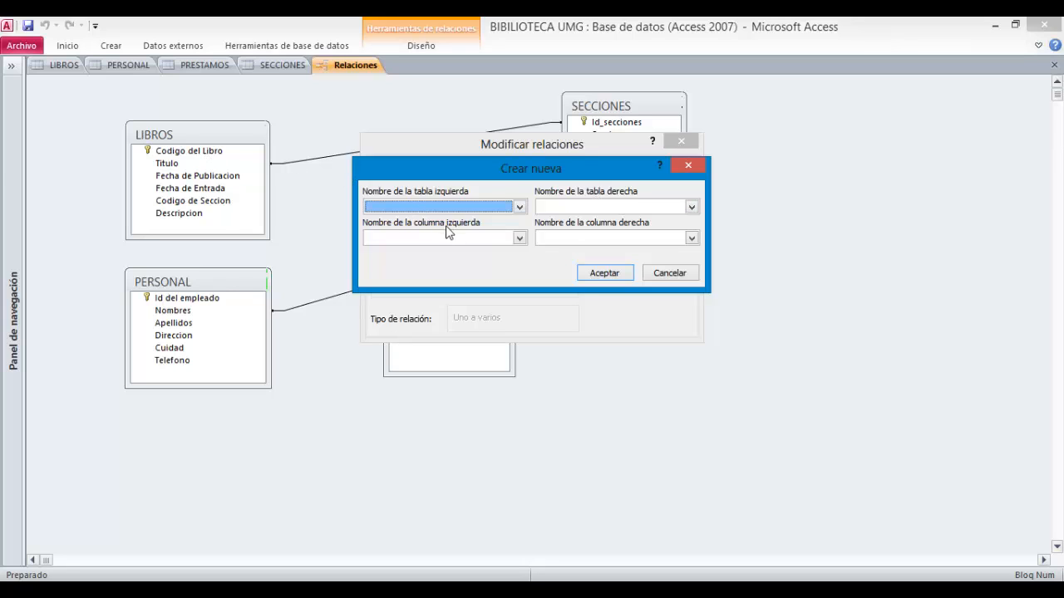
{"action": "left_click", "coordinate": [470, 207]}
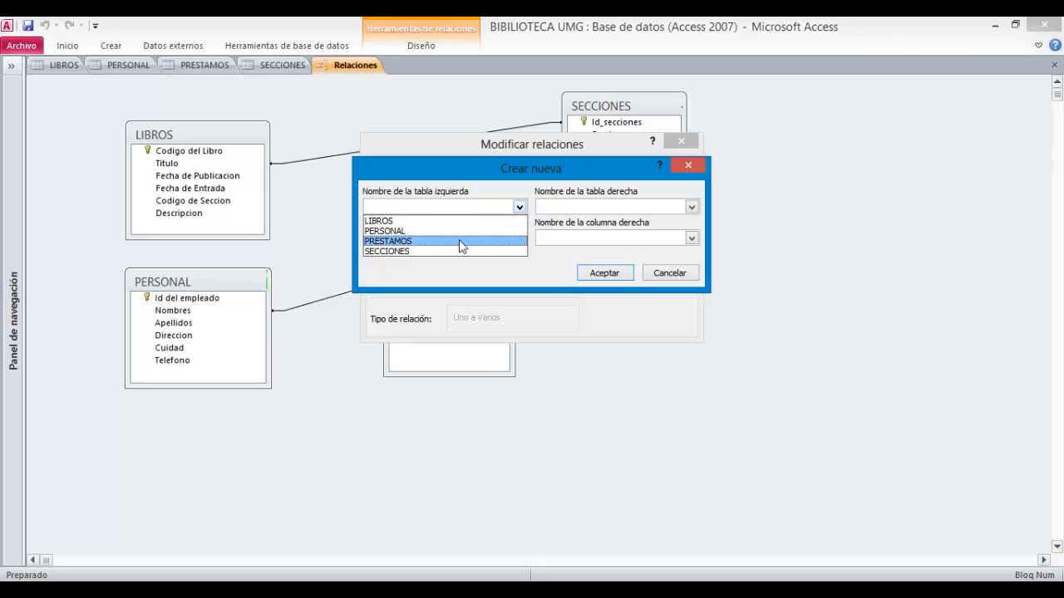
{"action": "left_click", "coordinate": [472, 241]}
{"action": "left_click", "coordinate": [579, 206]}
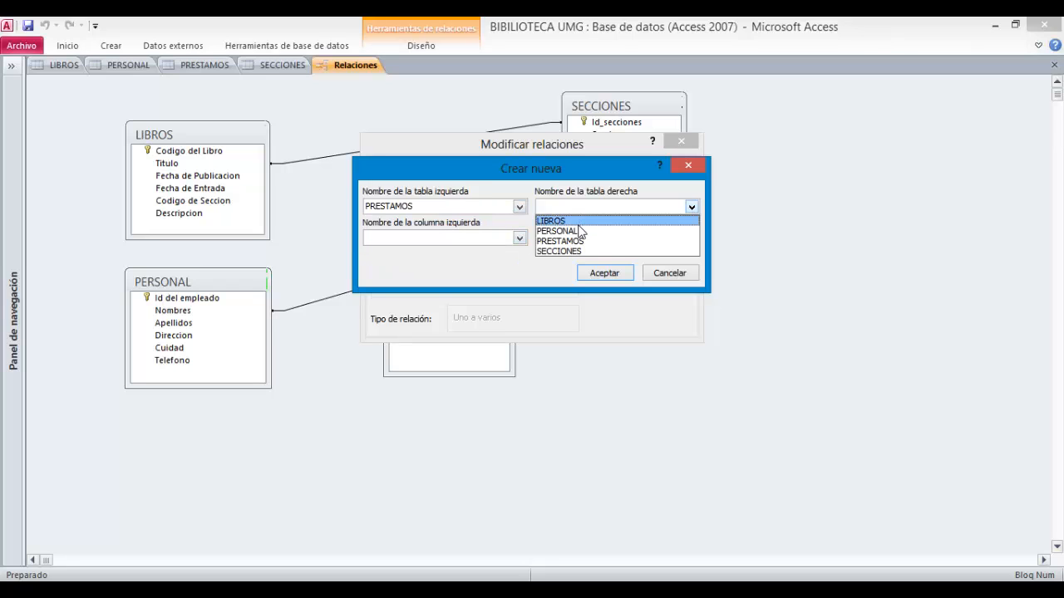
{"action": "left_click", "coordinate": [563, 219]}
{"action": "left_click", "coordinate": [518, 238]}
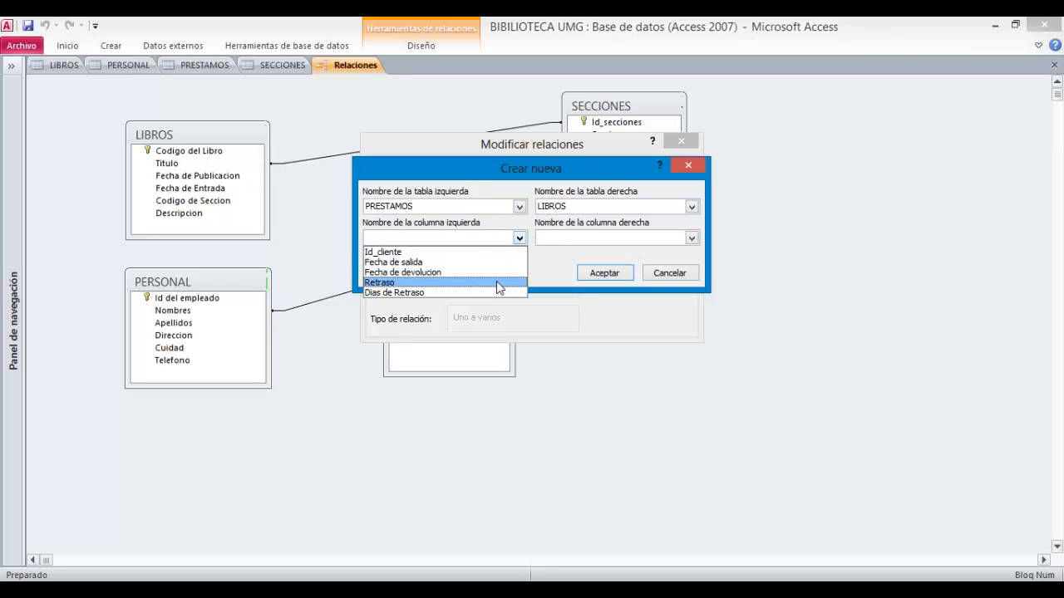
{"action": "left_click", "coordinate": [496, 283]}
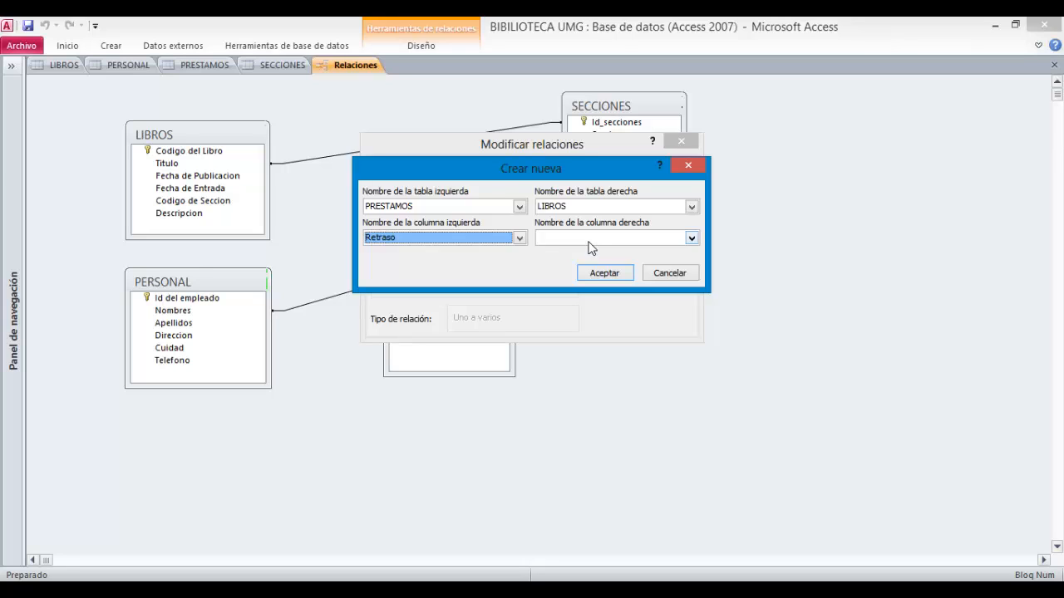
{"action": "left_click", "coordinate": [588, 240]}
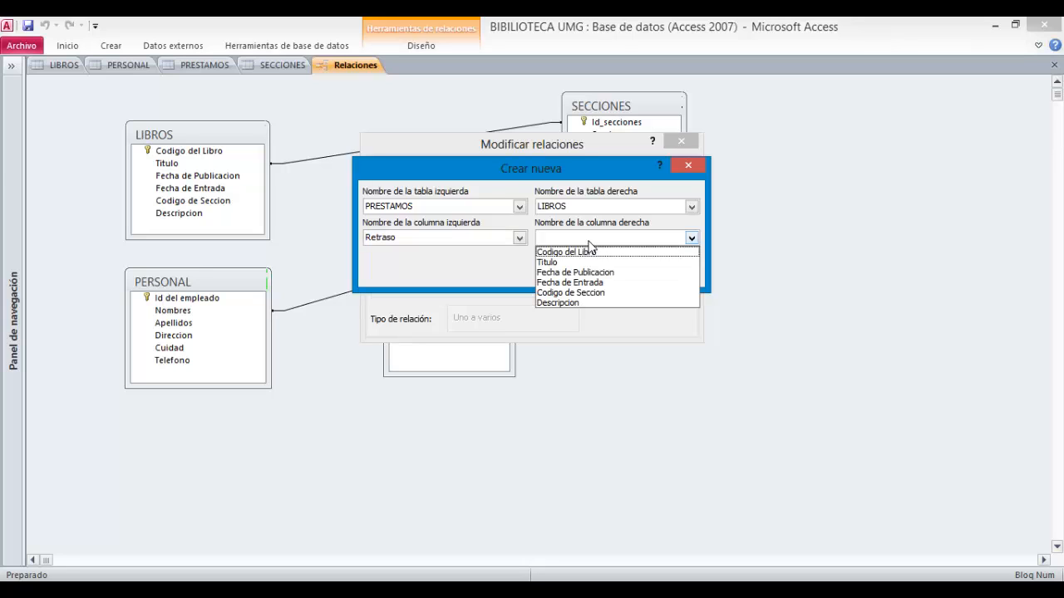
{"action": "left_click", "coordinate": [572, 283]}
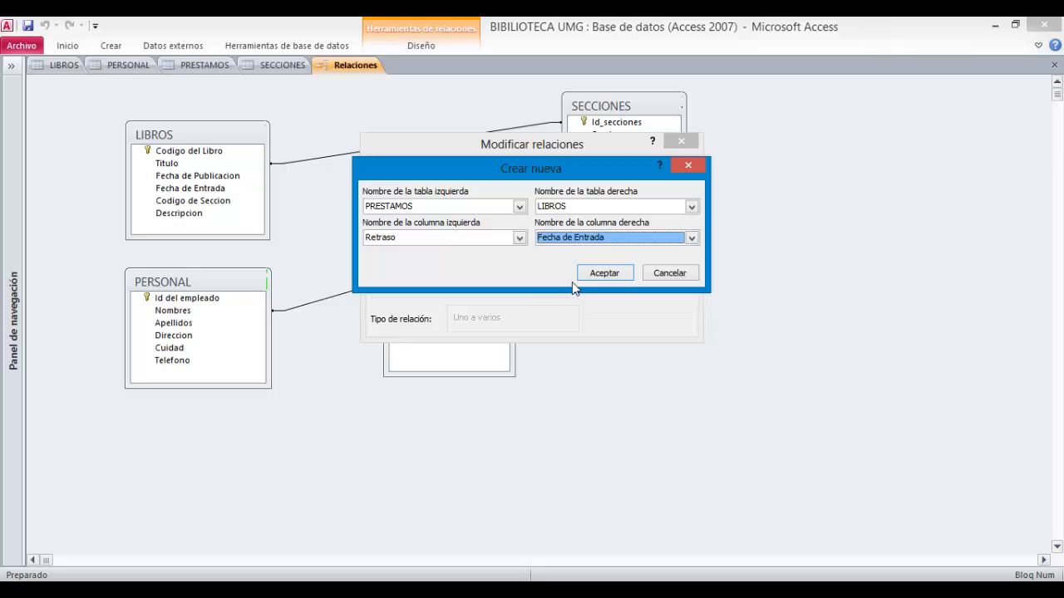
{"action": "left_click", "coordinate": [597, 271]}
{"action": "left_click", "coordinate": [612, 176]}
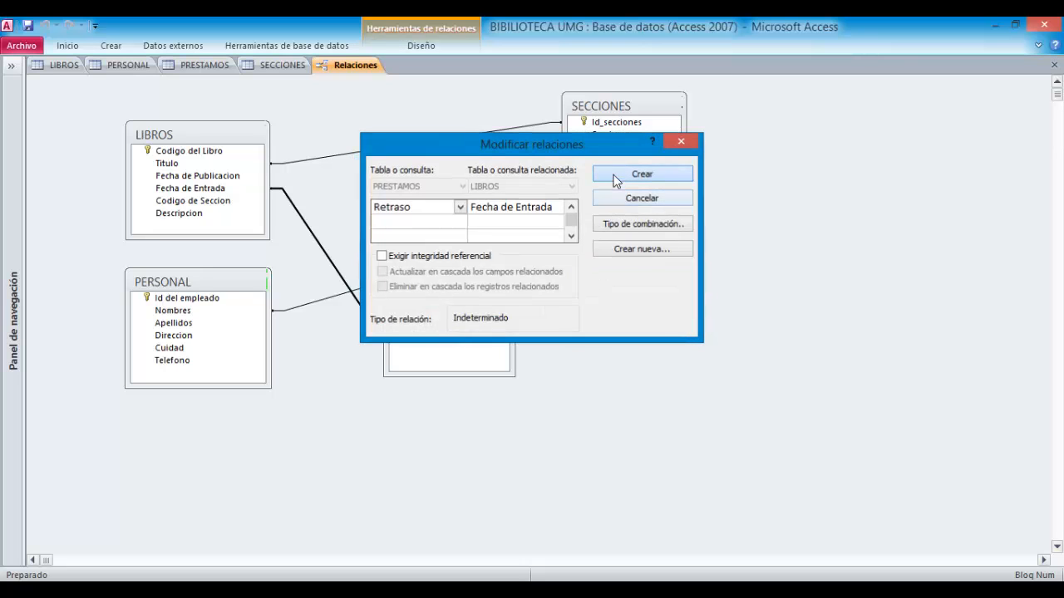
- Create a new relationship linking the PRESTAMOS field Dias de Retraso to the SECCIONES field Secciones
{"action": "left_click_drag", "start_coordinate": [471, 274], "coordinate": [538, 266]}
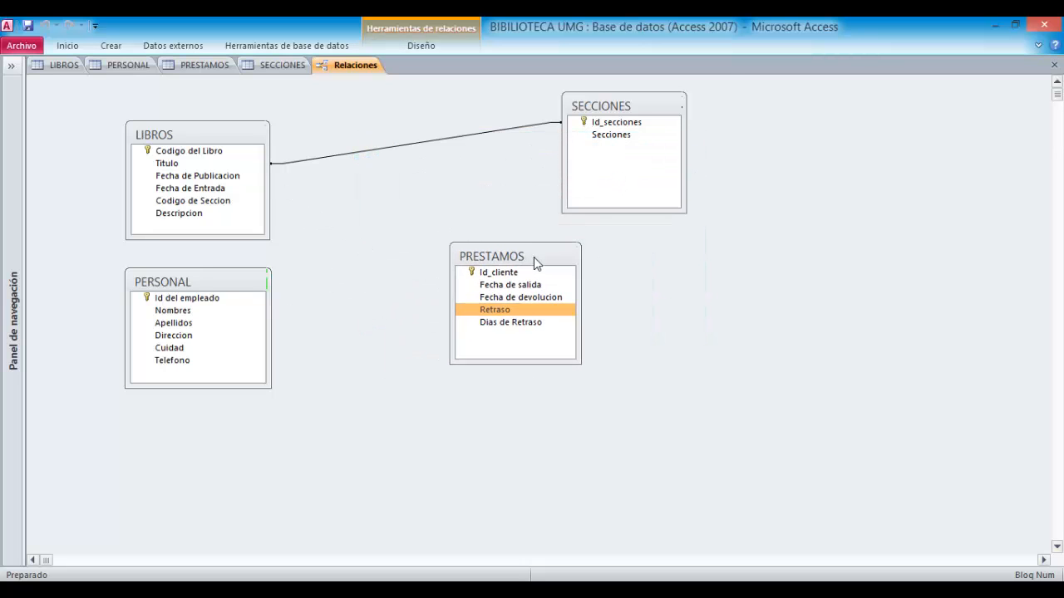
{"action": "left_click", "coordinate": [541, 305]}
{"action": "double_click", "coordinate": [537, 305]}
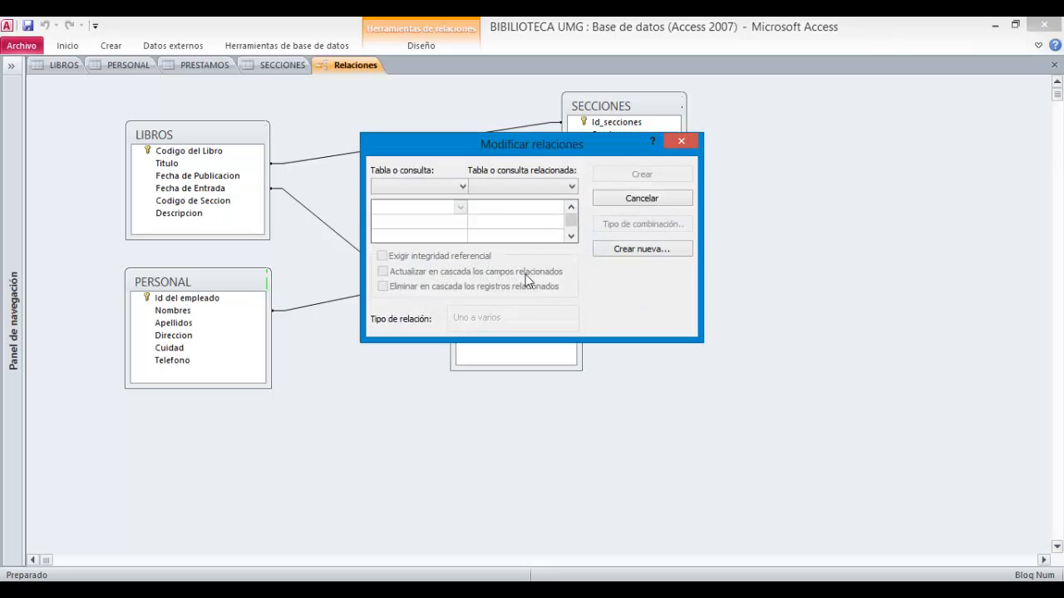
{"action": "left_click", "coordinate": [605, 254]}
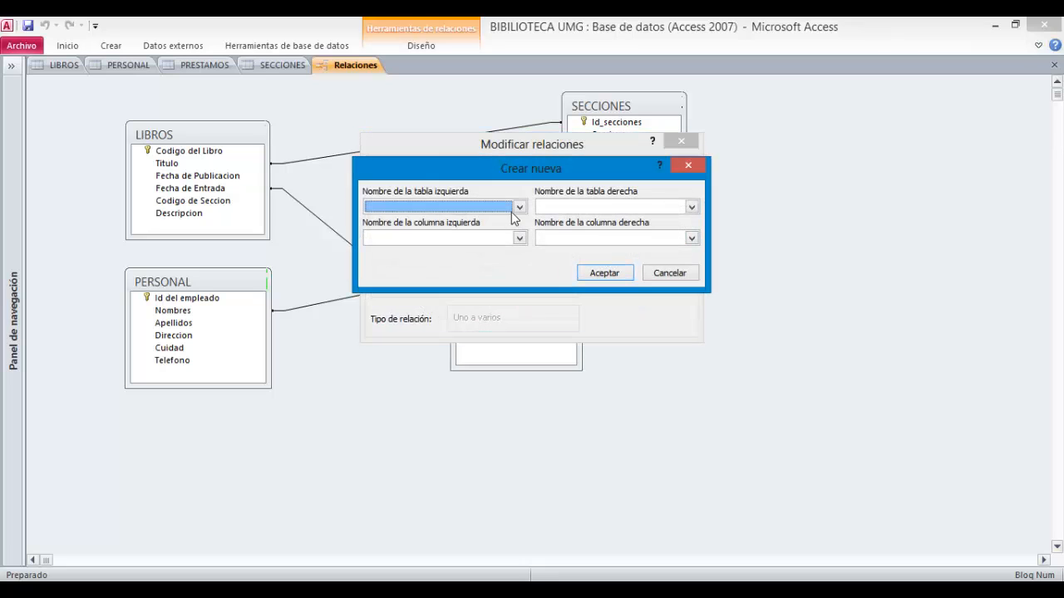
{"action": "left_click", "coordinate": [519, 207]}
{"action": "left_click", "coordinate": [482, 241]}
{"action": "left_click", "coordinate": [590, 208]}
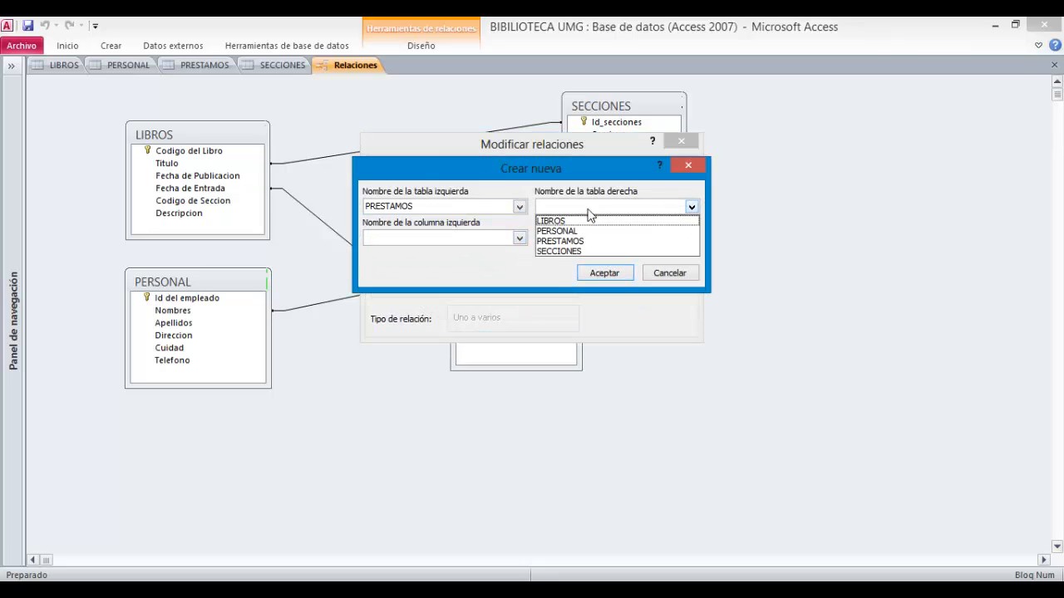
{"action": "left_click", "coordinate": [582, 251]}
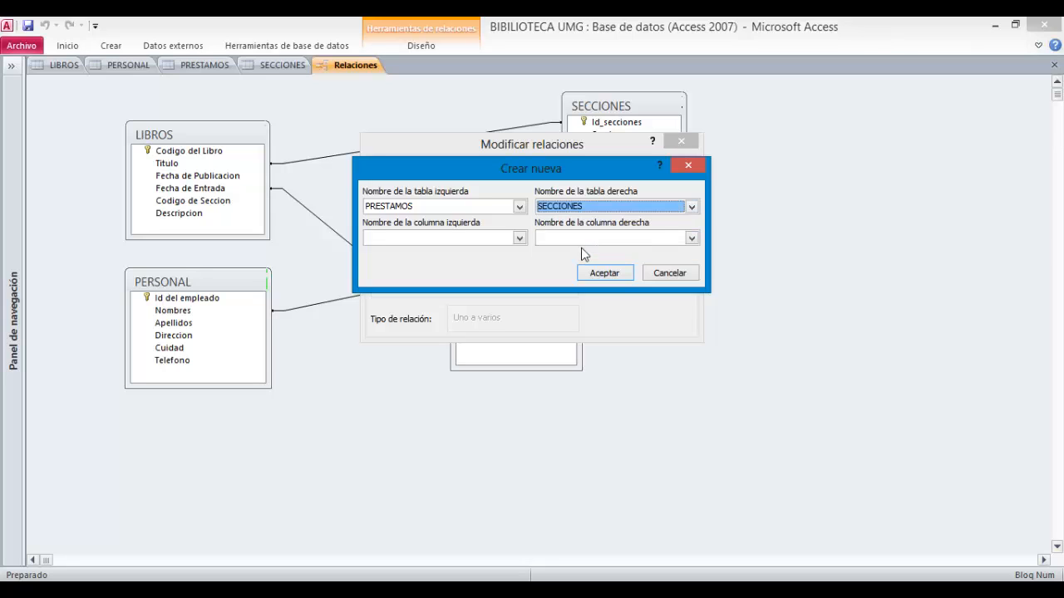
{"action": "left_click", "coordinate": [518, 238]}
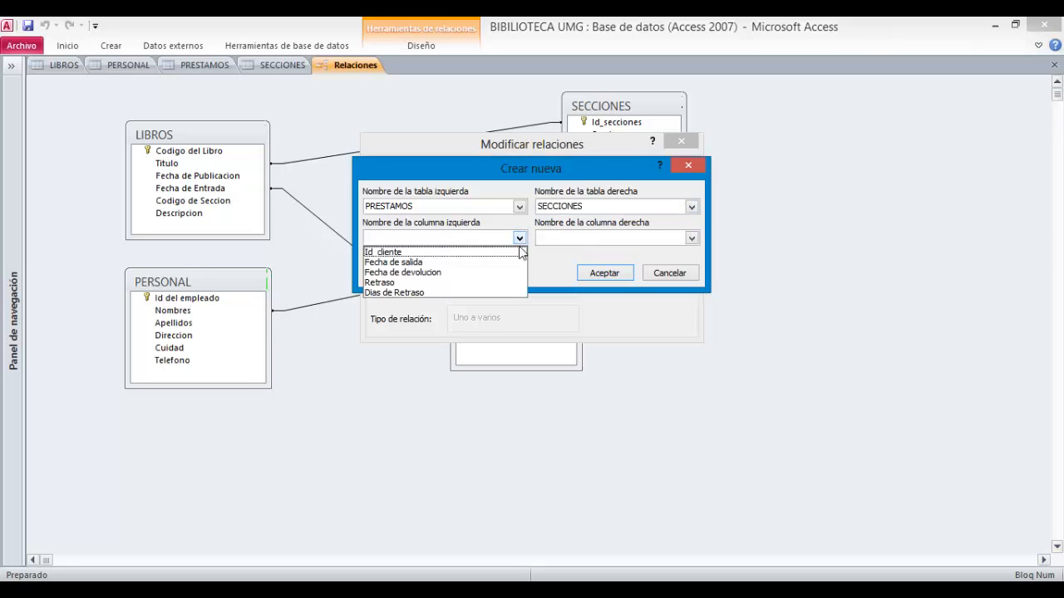
{"action": "left_click", "coordinate": [435, 293]}
{"action": "left_click", "coordinate": [606, 242]}
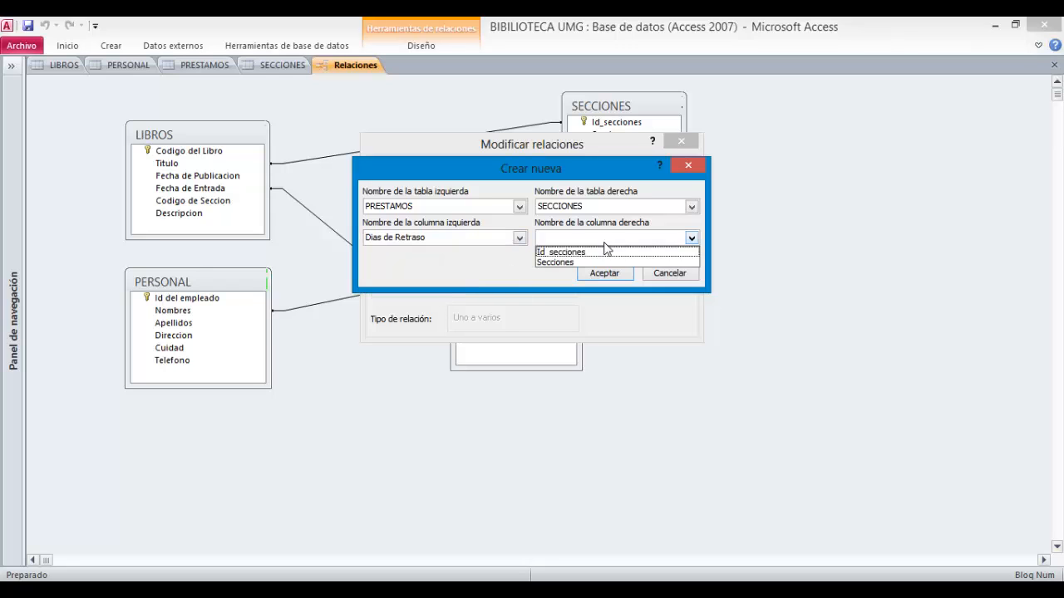
{"action": "left_click", "coordinate": [589, 271]}
{"action": "left_click", "coordinate": [589, 273]}
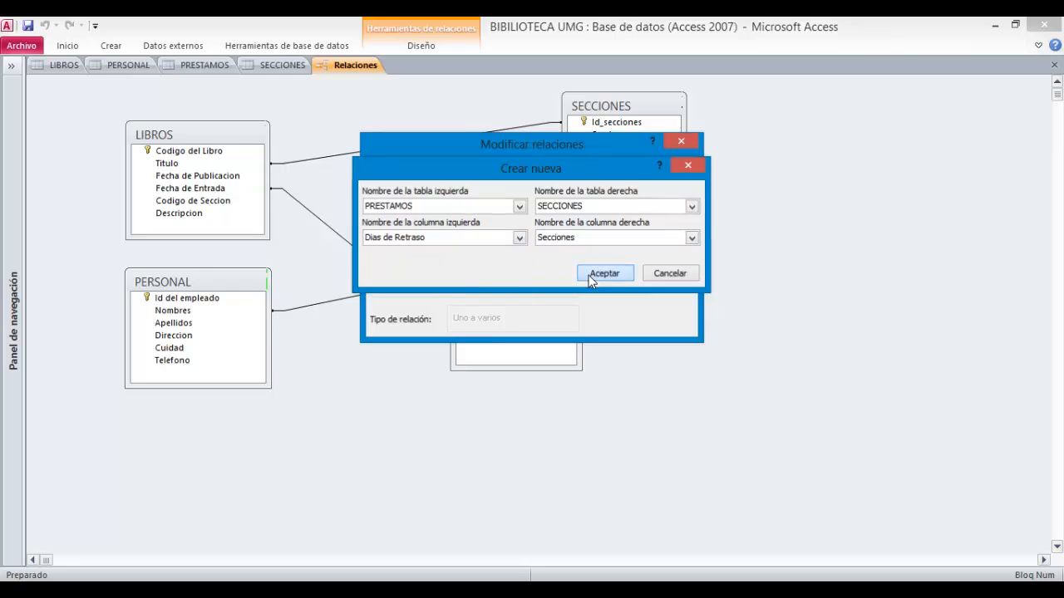
{"action": "left_click", "coordinate": [626, 181]}
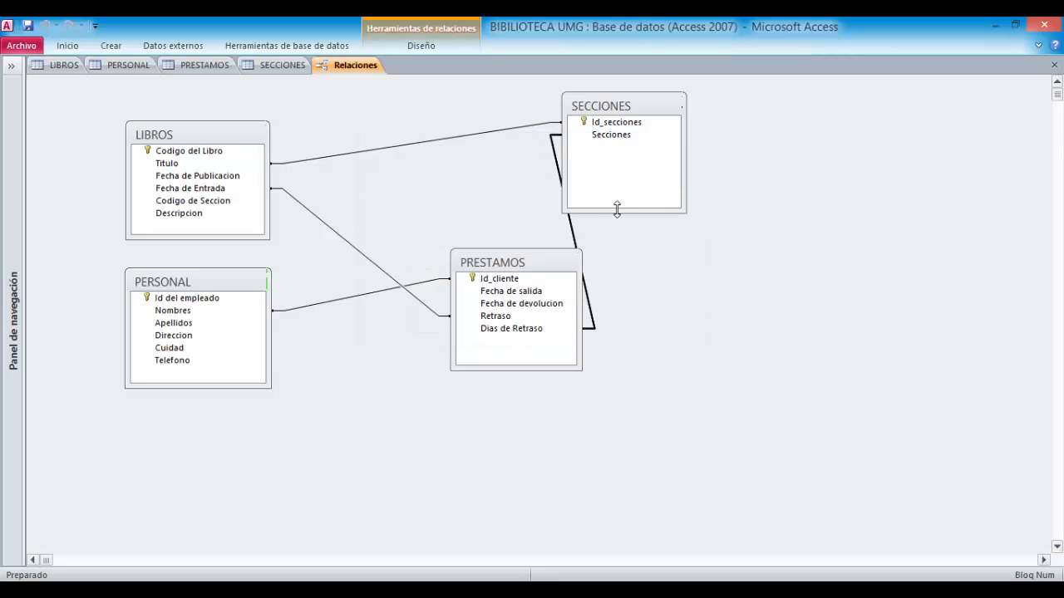
- Move the PRESTAMOS table box down and left, and close the relationships layout, saving its design changes
{"action": "left_click_drag", "start_coordinate": [553, 271], "coordinate": [499, 298]}
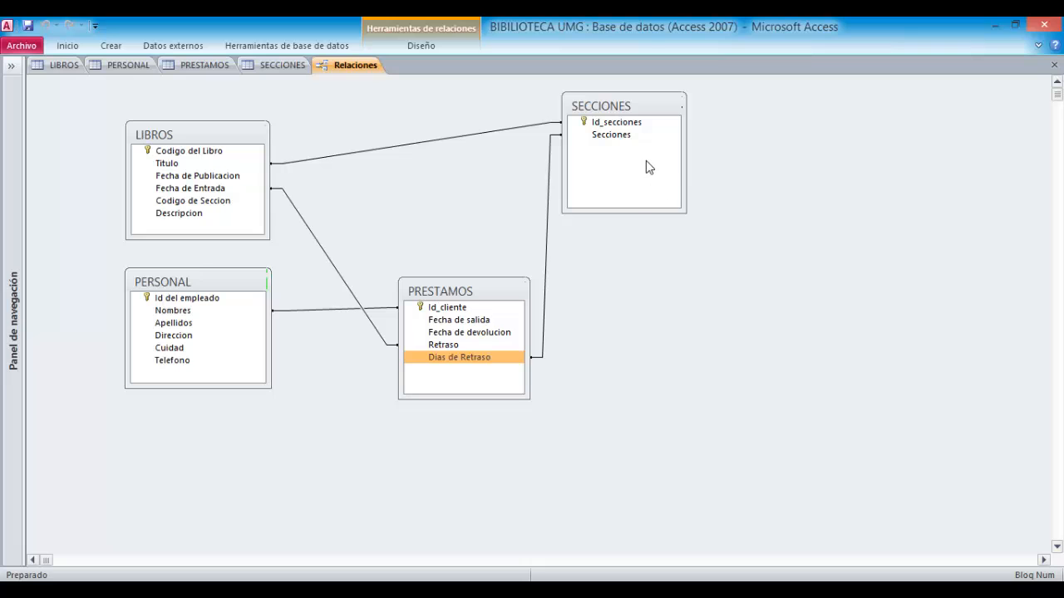
{"action": "left_click", "coordinate": [1055, 65]}
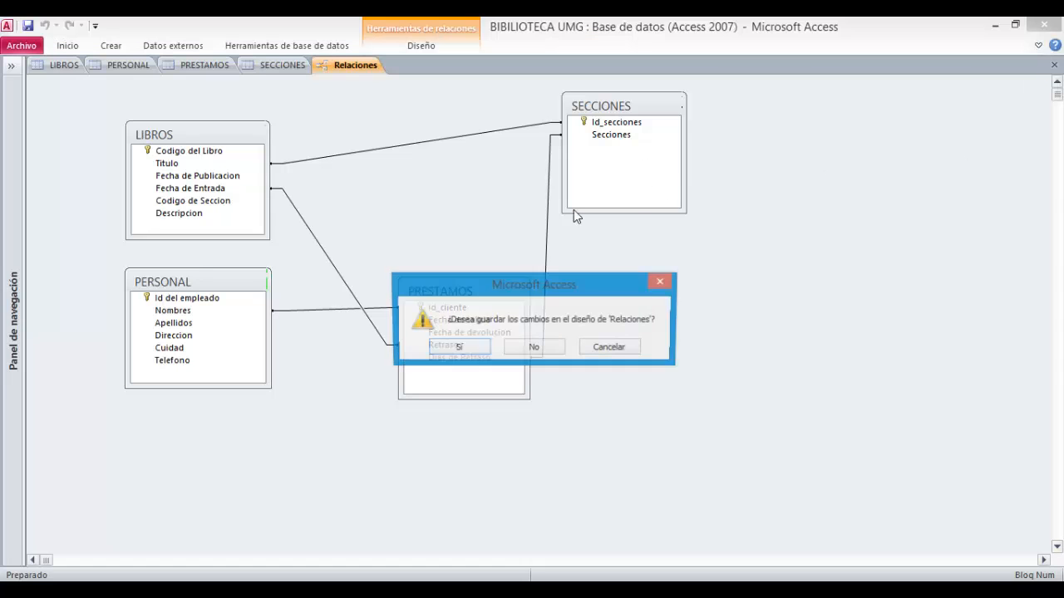
{"action": "left_click", "coordinate": [457, 348]}
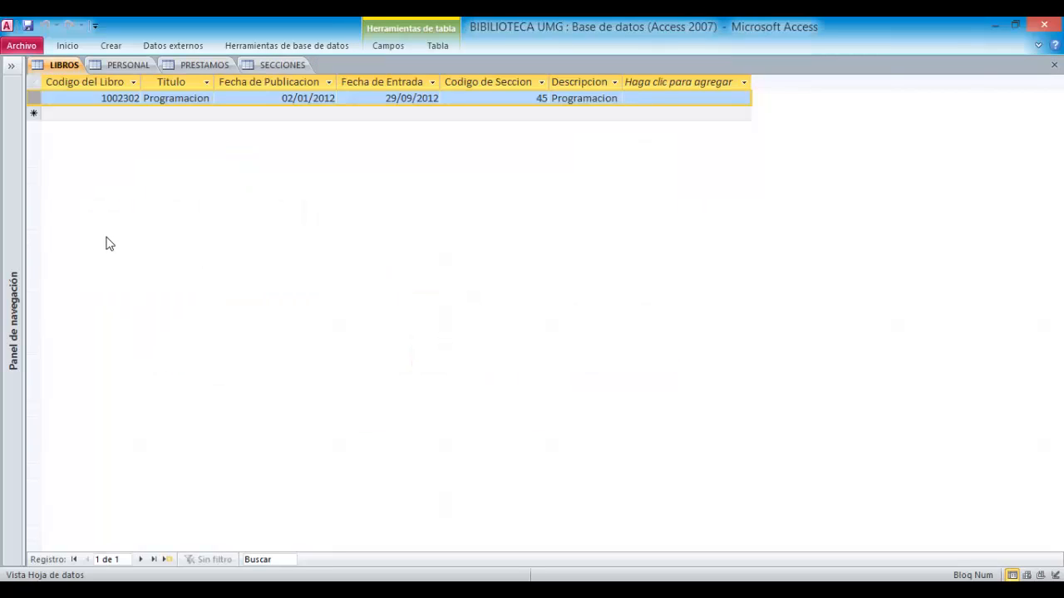
- Show the navigation pane and open the LIBROS, PERSONAL, PRESTAMOS and SECCIONES forms
{"action": "left_click", "coordinate": [11, 66]}
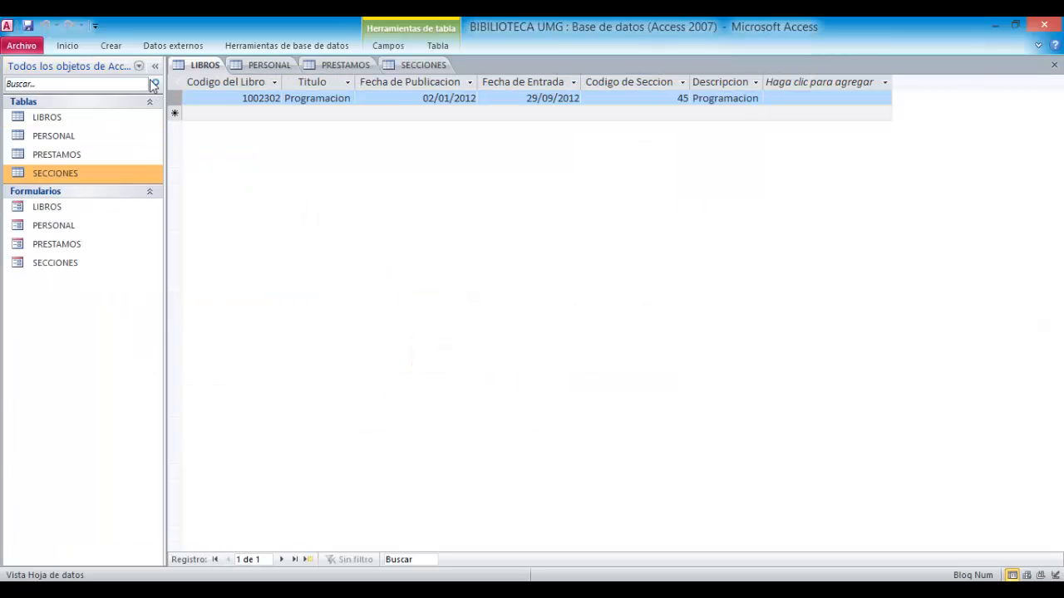
{"action": "left_click", "coordinate": [454, 339]}
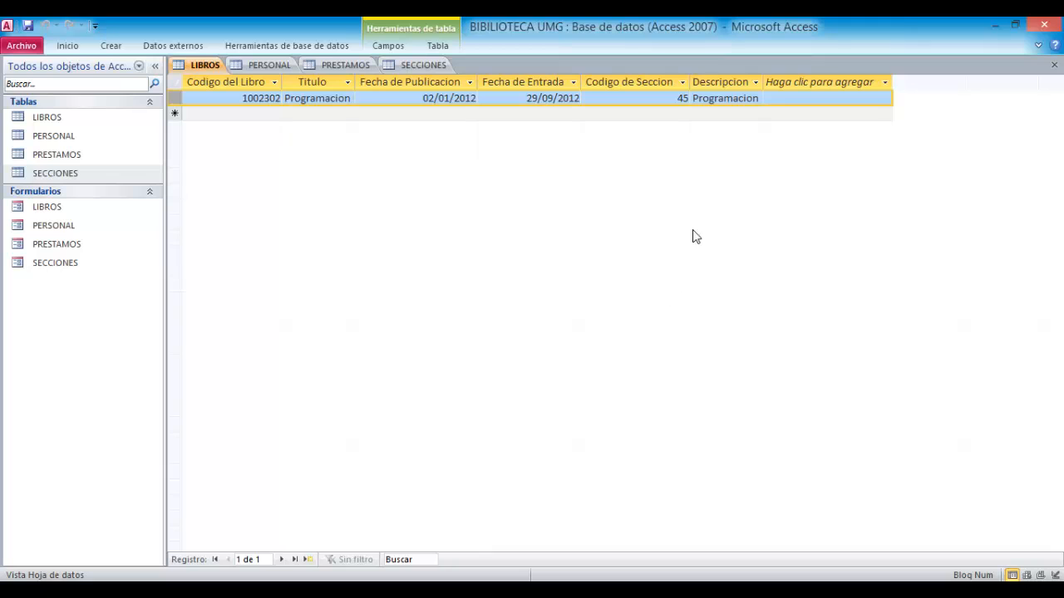
{"action": "left_click", "coordinate": [426, 98]}
{"action": "left_click", "coordinate": [78, 210]}
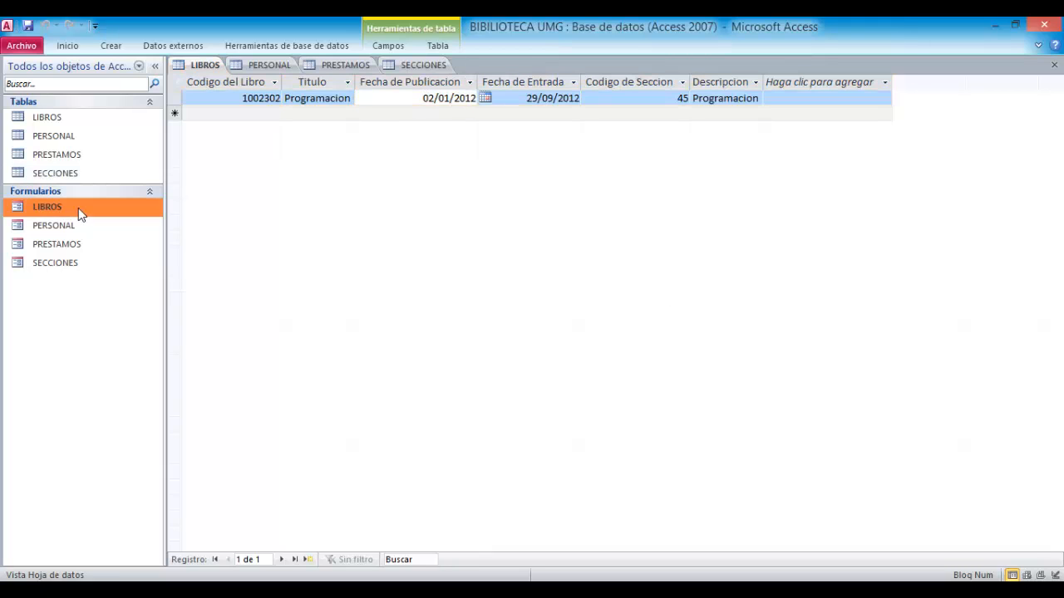
{"action": "double_click", "coordinate": [78, 208]}
{"action": "double_click", "coordinate": [70, 227]}
{"action": "left_click", "coordinate": [67, 248]}
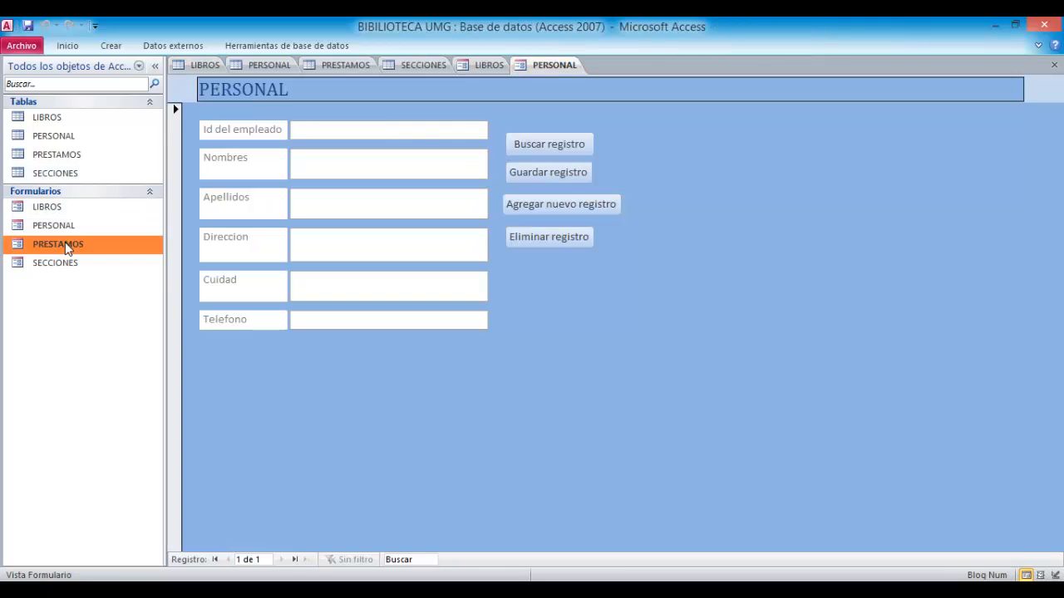
{"action": "double_click", "coordinate": [67, 246]}
{"action": "double_click", "coordinate": [69, 262]}
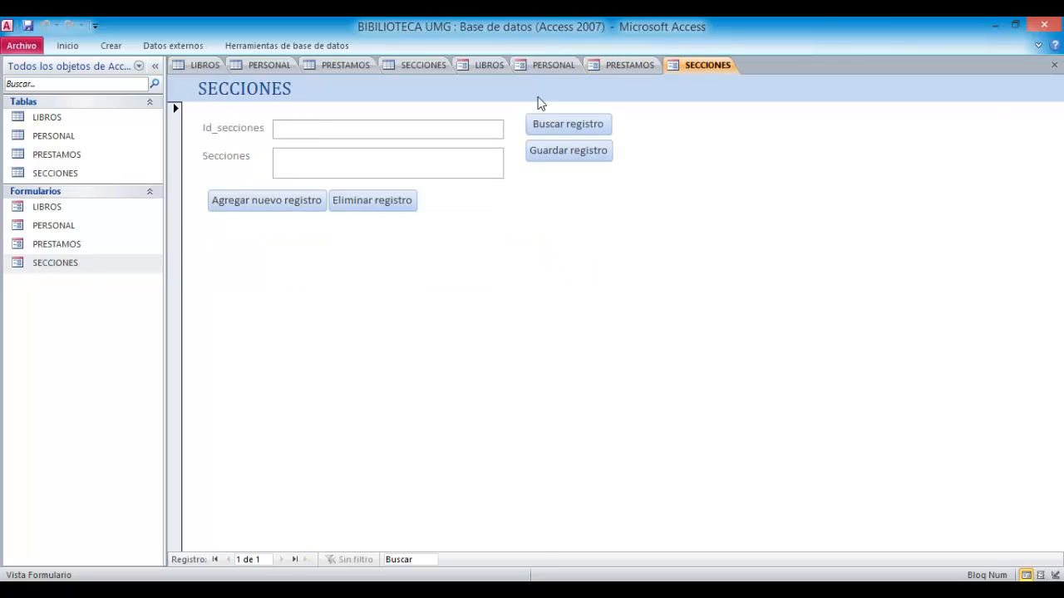
- Close the four table datasheet tabs so only the forms stay open, and collapse the navigation pane
{"action": "left_click", "coordinate": [407, 70]}
{"action": "left_click", "coordinate": [1054, 66]}
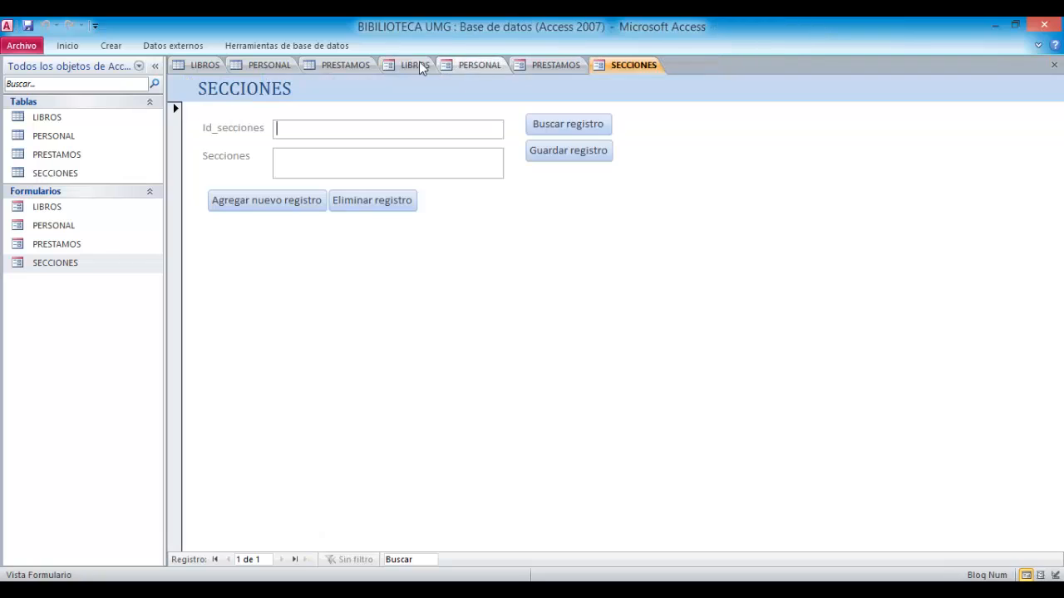
{"action": "left_click", "coordinate": [363, 65]}
{"action": "left_click", "coordinate": [1054, 65]}
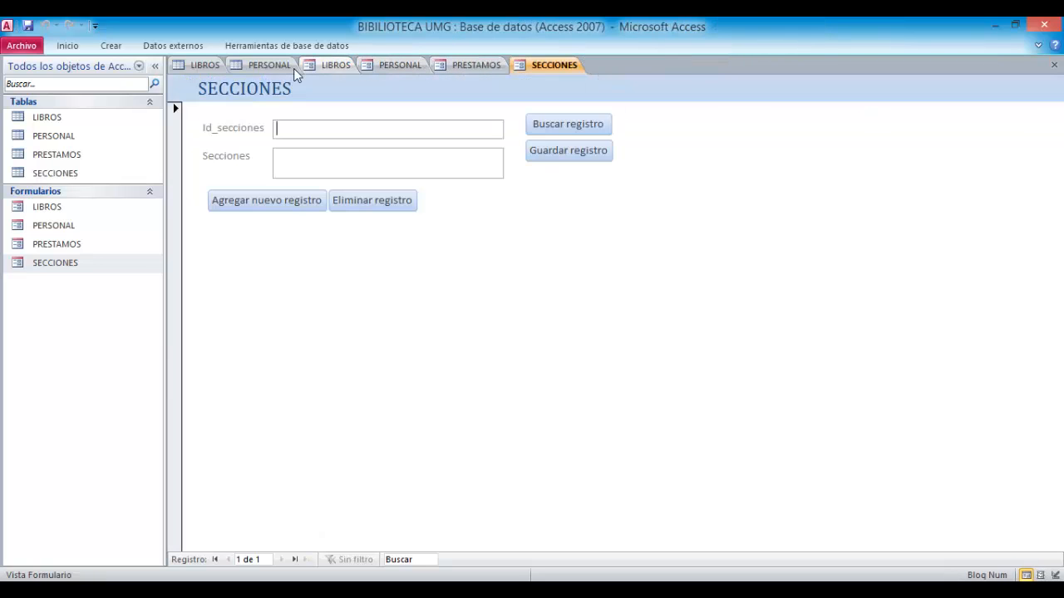
{"action": "left_click", "coordinate": [278, 69]}
{"action": "left_click", "coordinate": [1053, 64]}
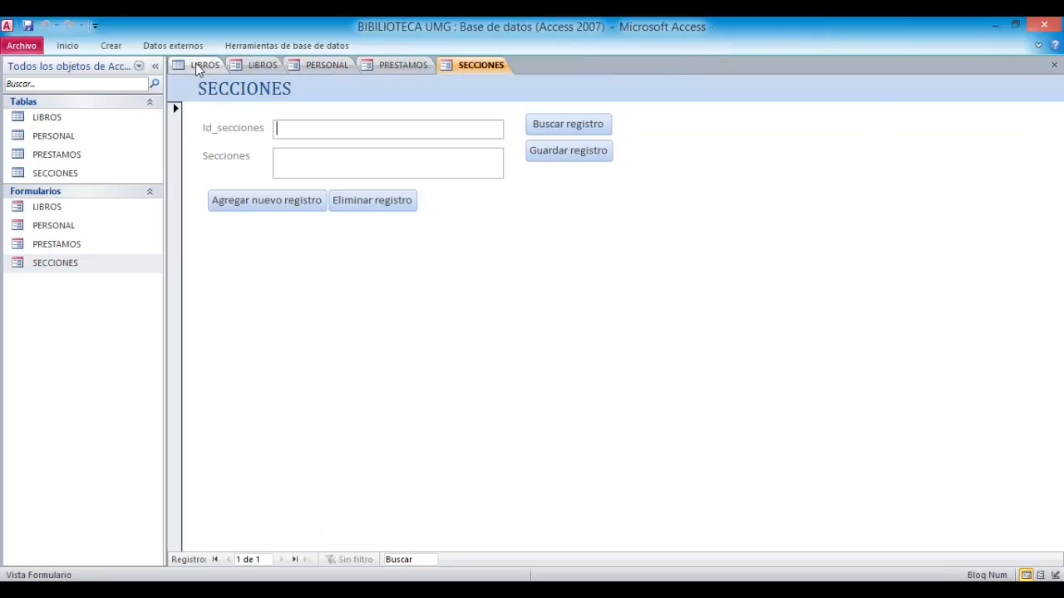
{"action": "left_click", "coordinate": [199, 65]}
{"action": "left_click", "coordinate": [1054, 65]}
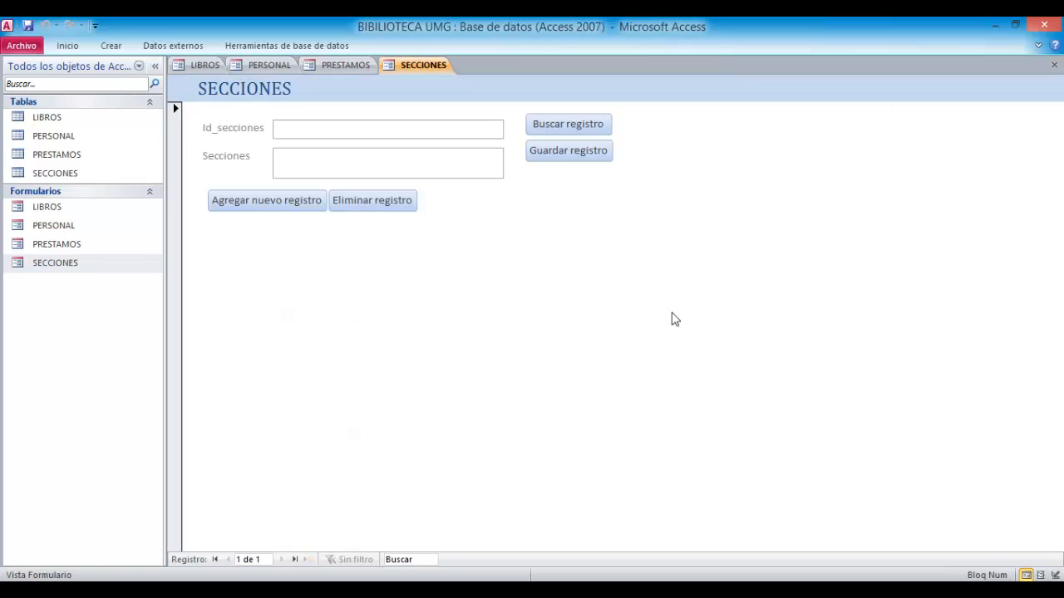
{"action": "left_click", "coordinate": [156, 66]}
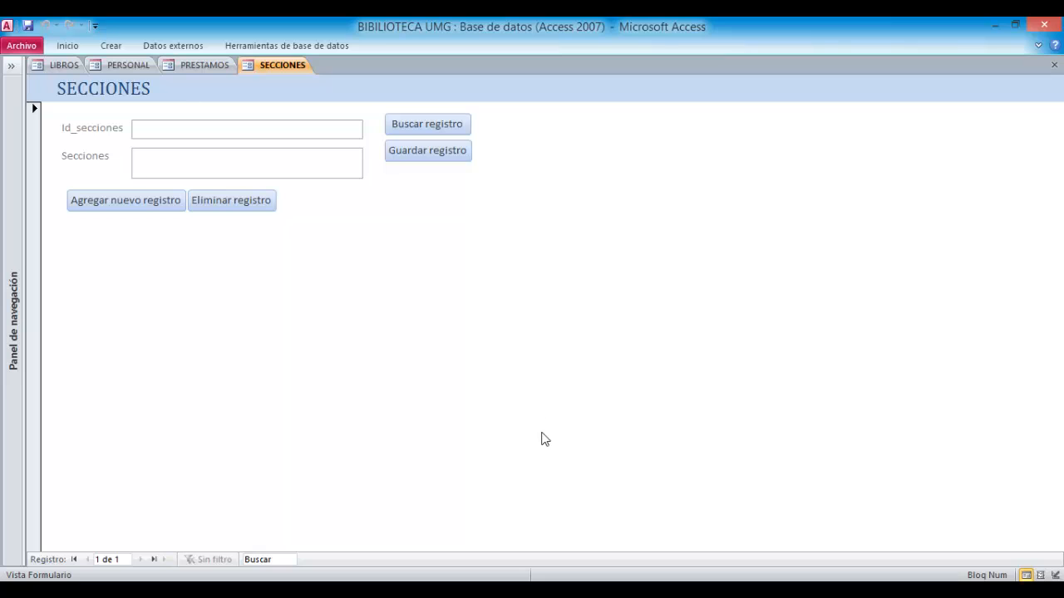